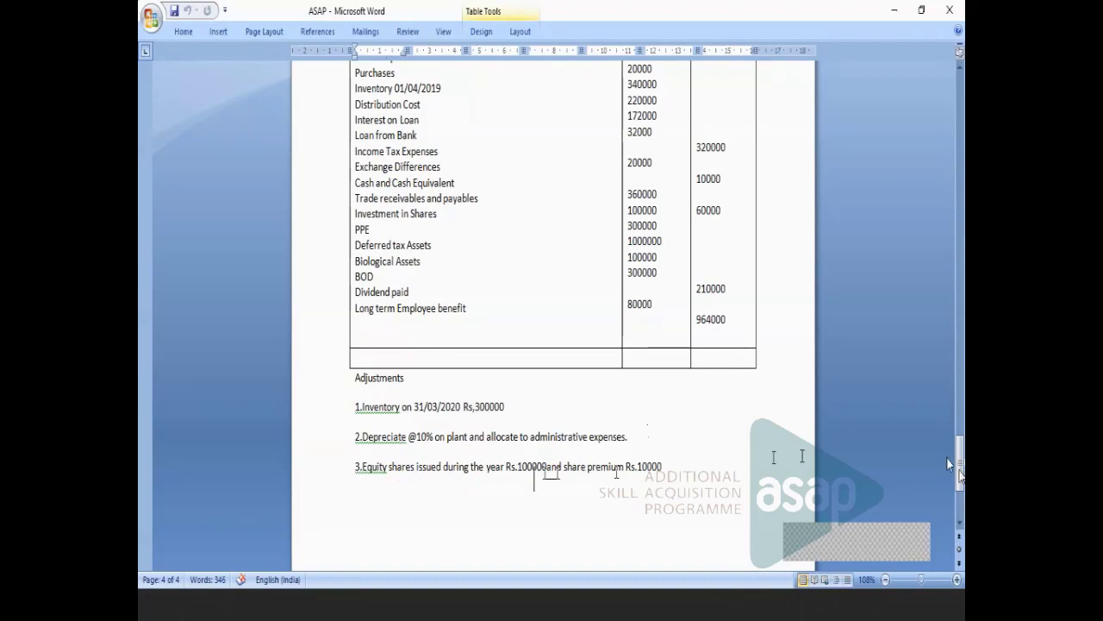
Review the A Ltd. trial balance in Word, switch to the ASAP workbook in Excel and open Sheet2.
drag(960, 475, 960, 435)
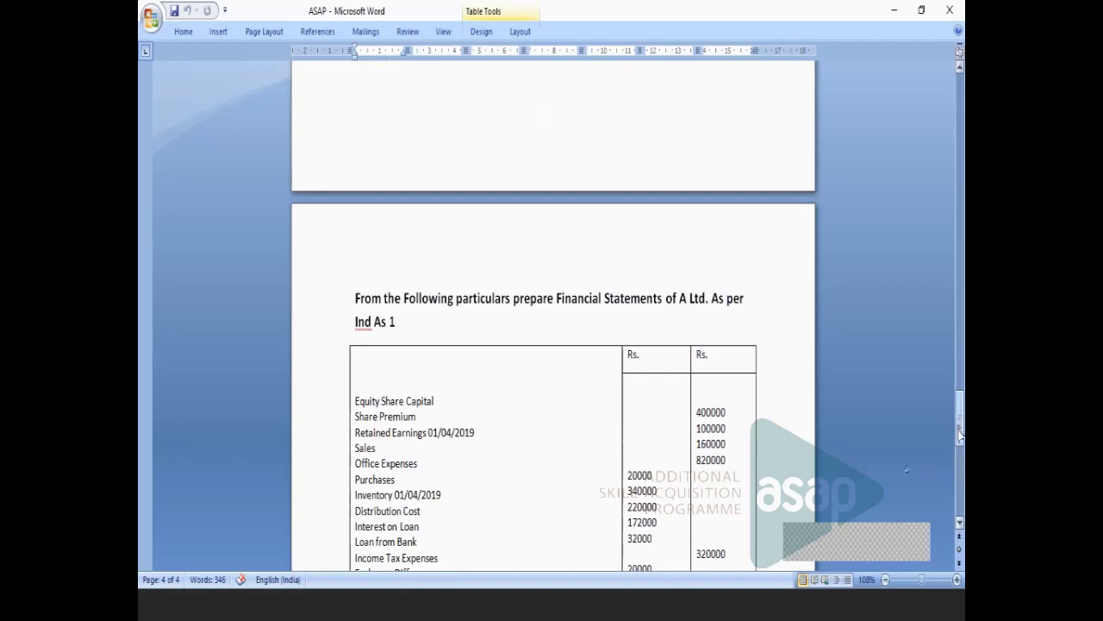
key(alt+Tab)
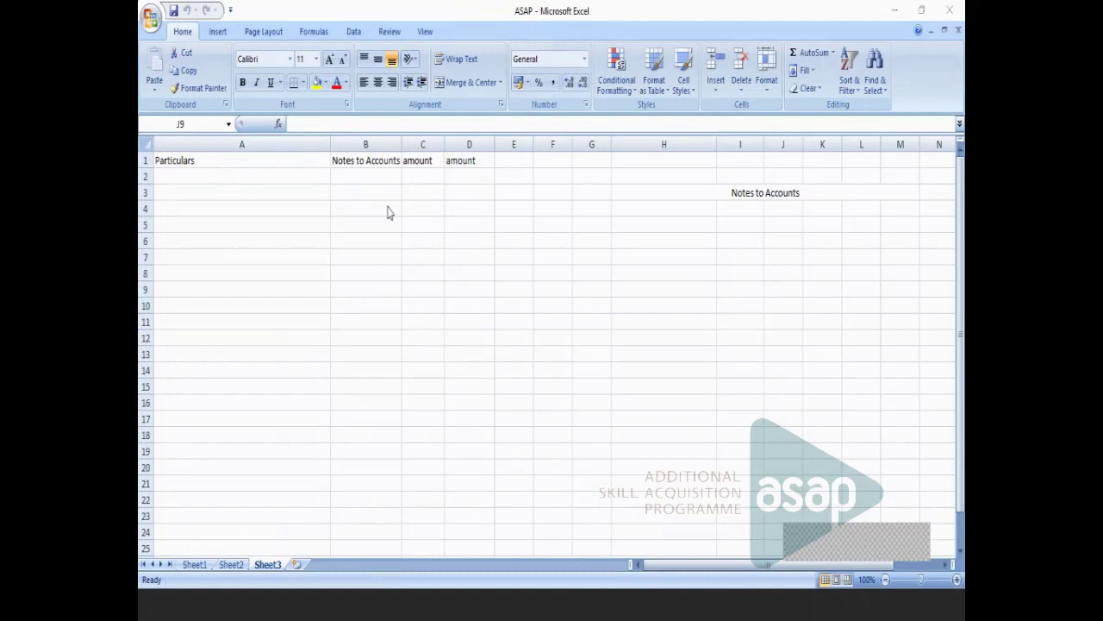
click(270, 569)
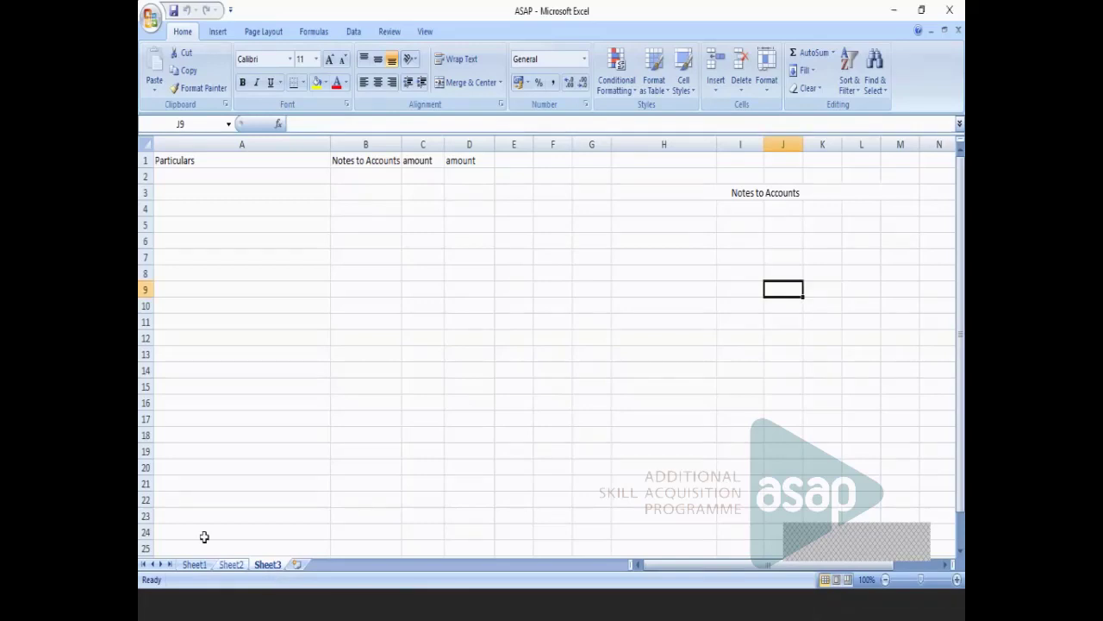
click(200, 563)
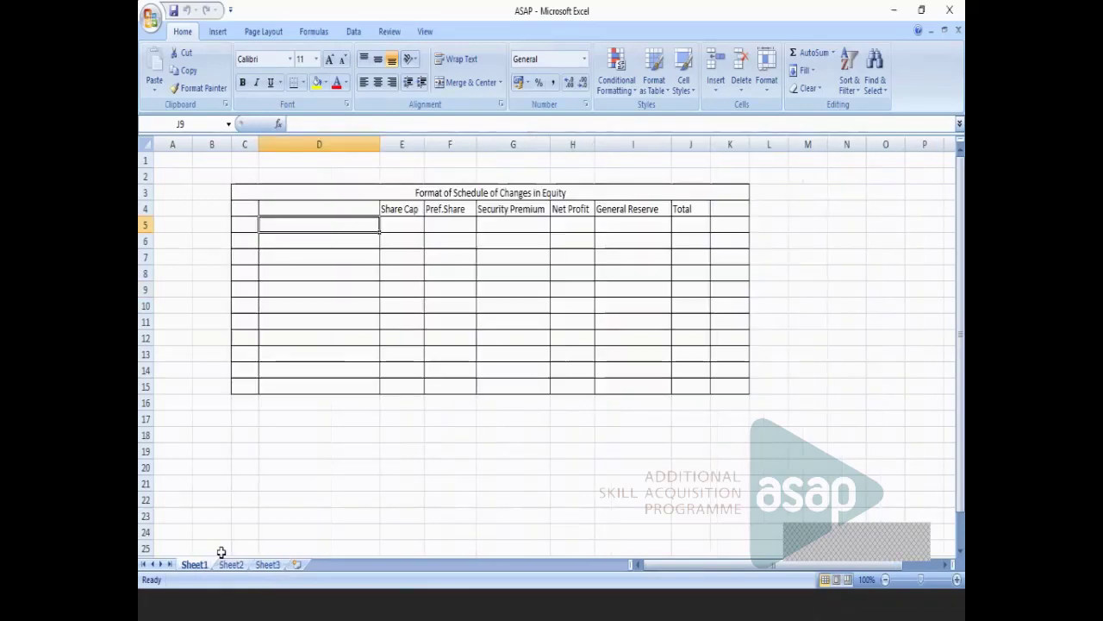
click(231, 564)
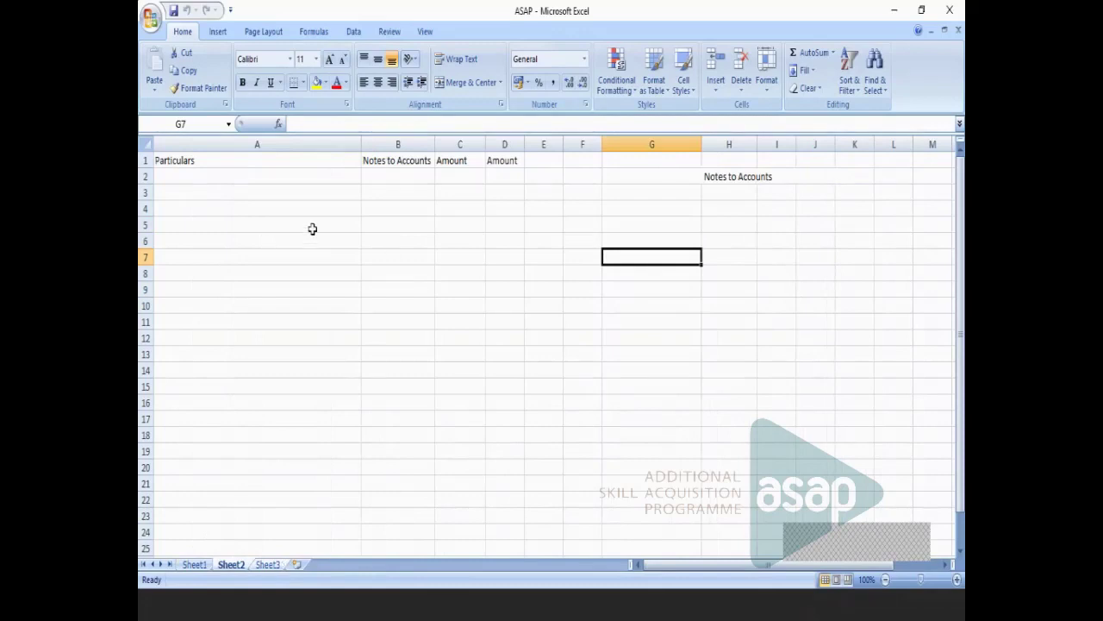
Enter "Revenue from operation" as the first item under Particulars in cell A2.
click(239, 176)
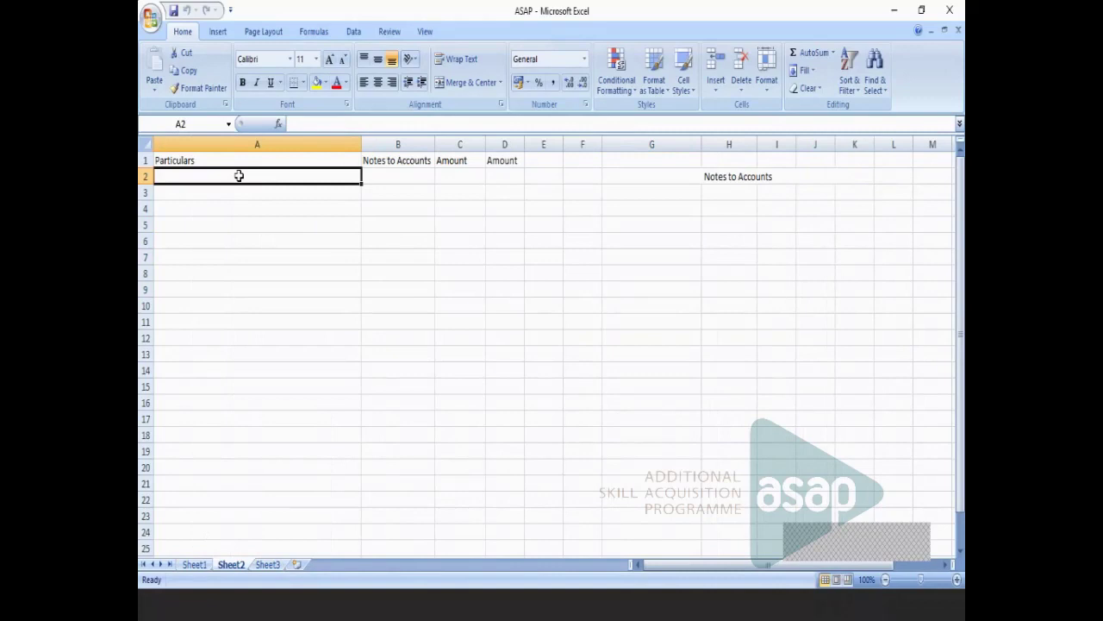
text(R)
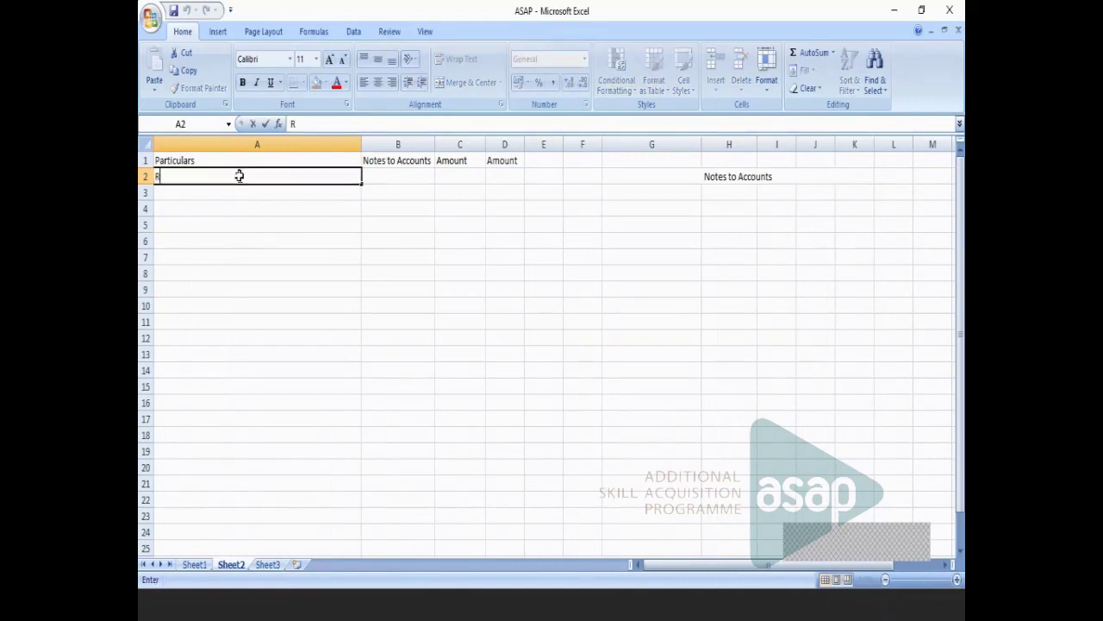
text( venu)
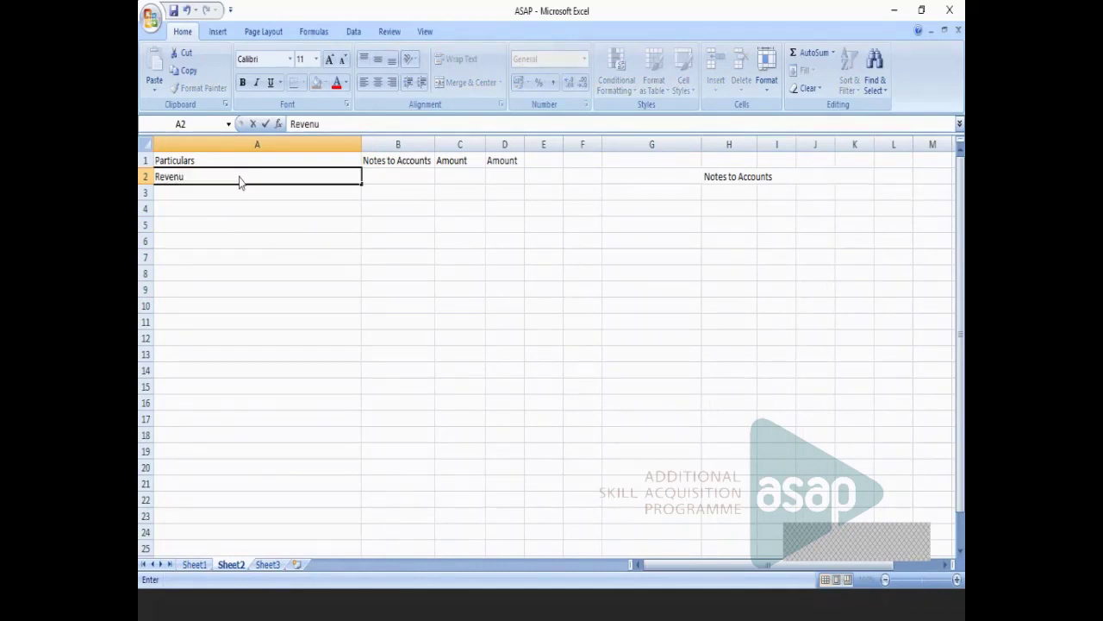
text(e fro)
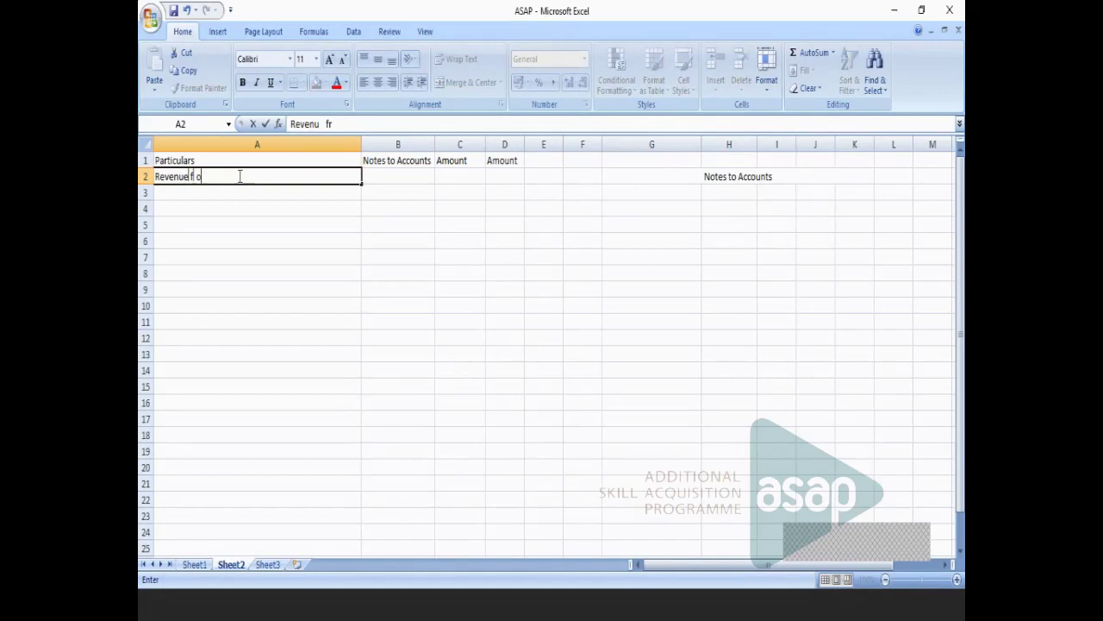
text(m operation)
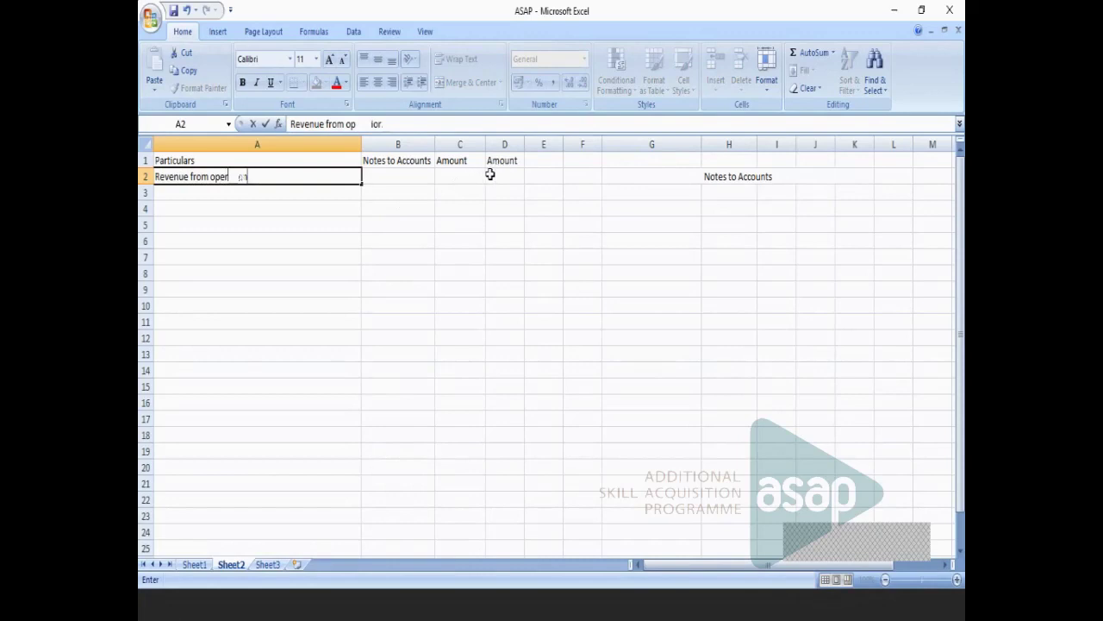
Widen column D slightly and enter 820000 in D2 as the amount for revenue from operation.
click(504, 175)
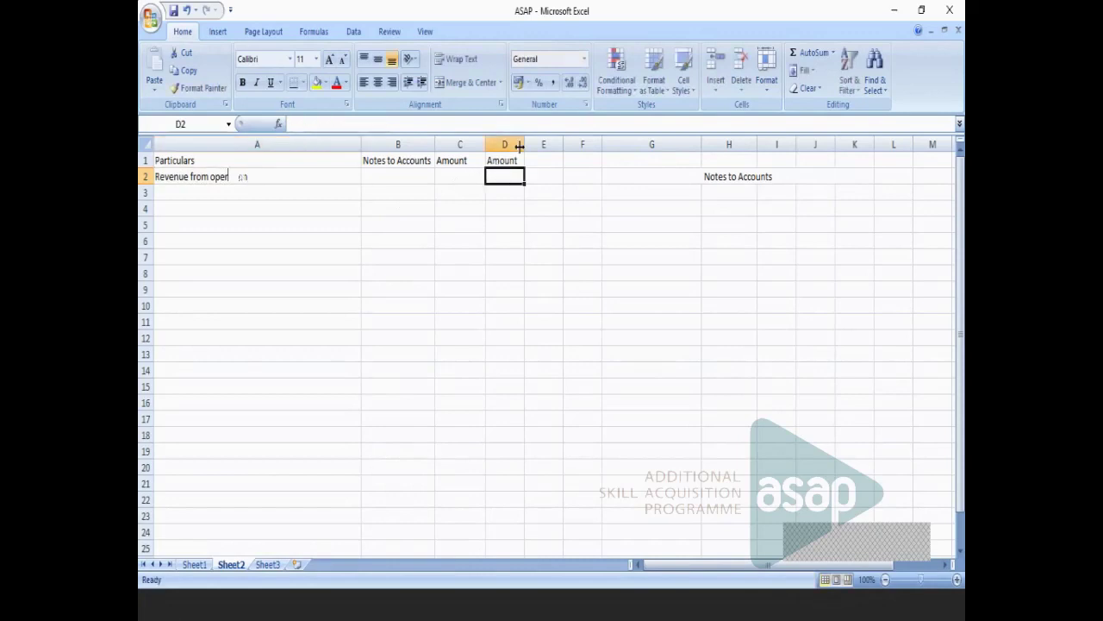
drag(520, 144, 536, 144)
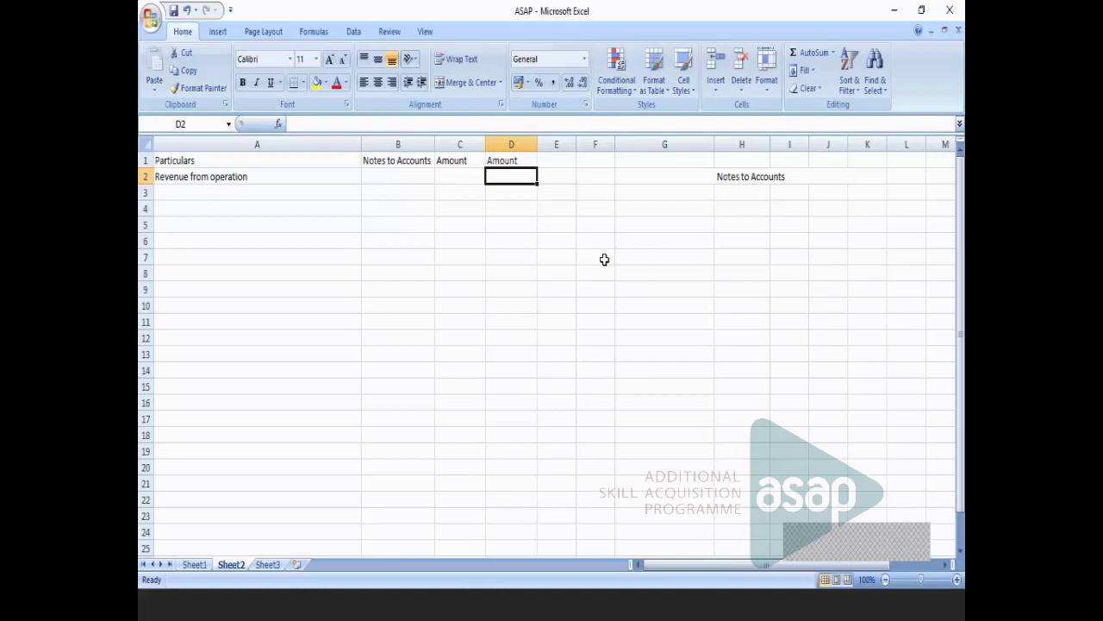
text(820000)
click(604, 260)
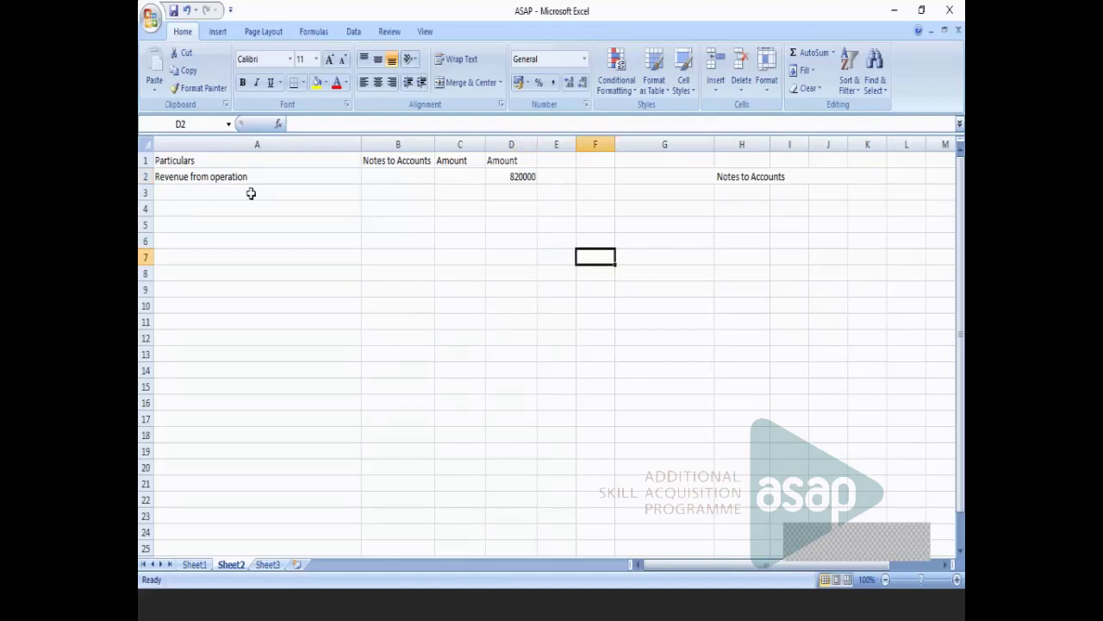
Enter "Cost of sales Less" in A3 with 260000 in D3, and clear the working figures from C4:C7.
click(197, 194)
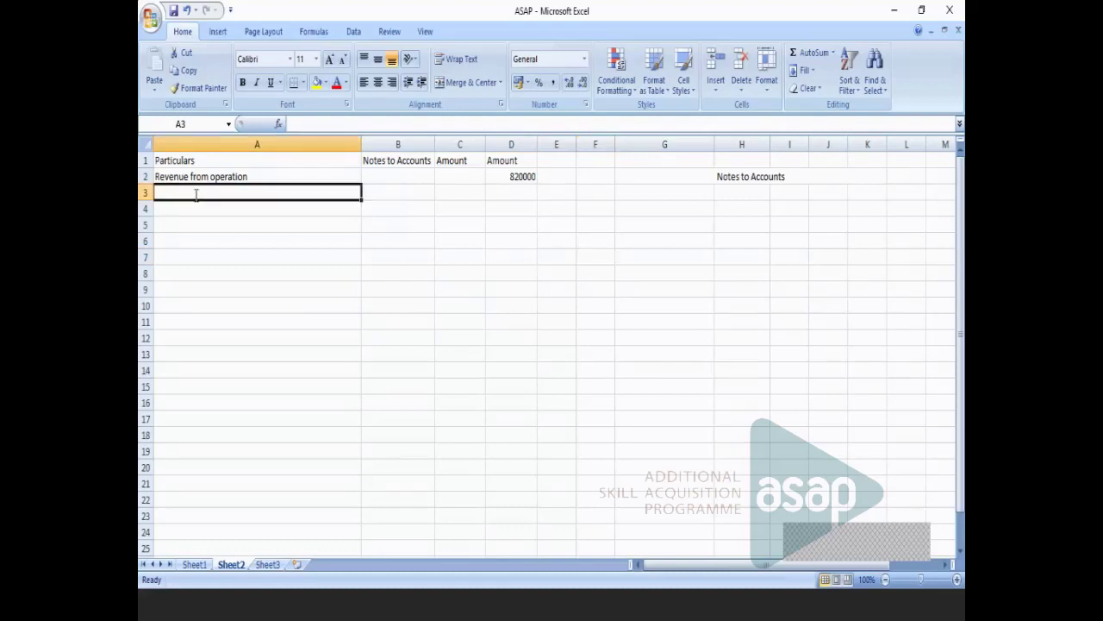
text(Cost of sales Less)
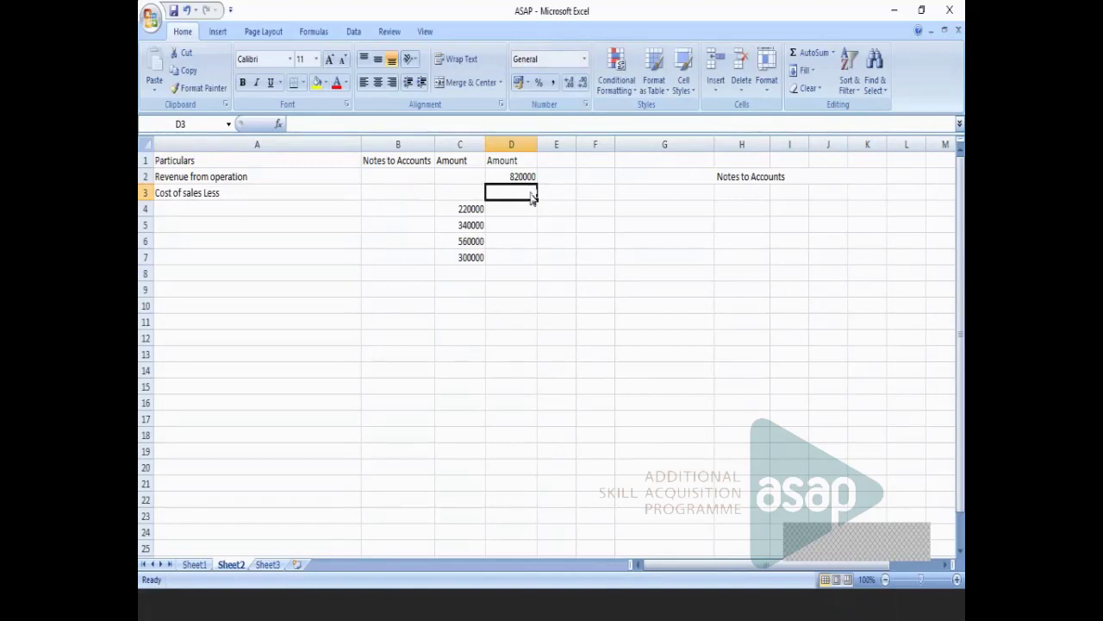
text(2)
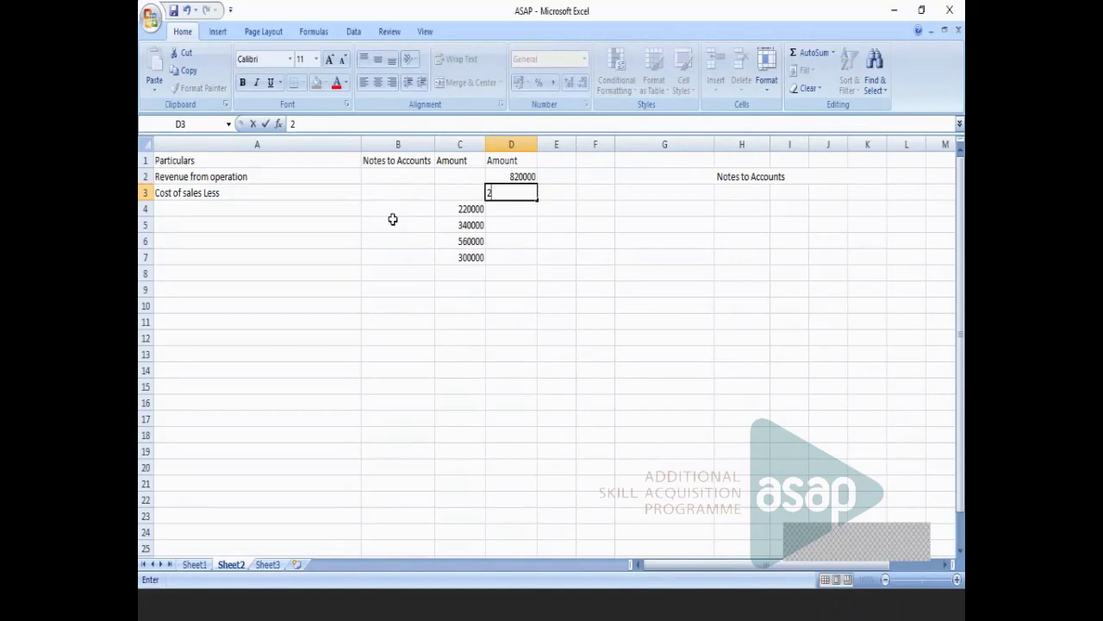
text(60000)
key(Return)
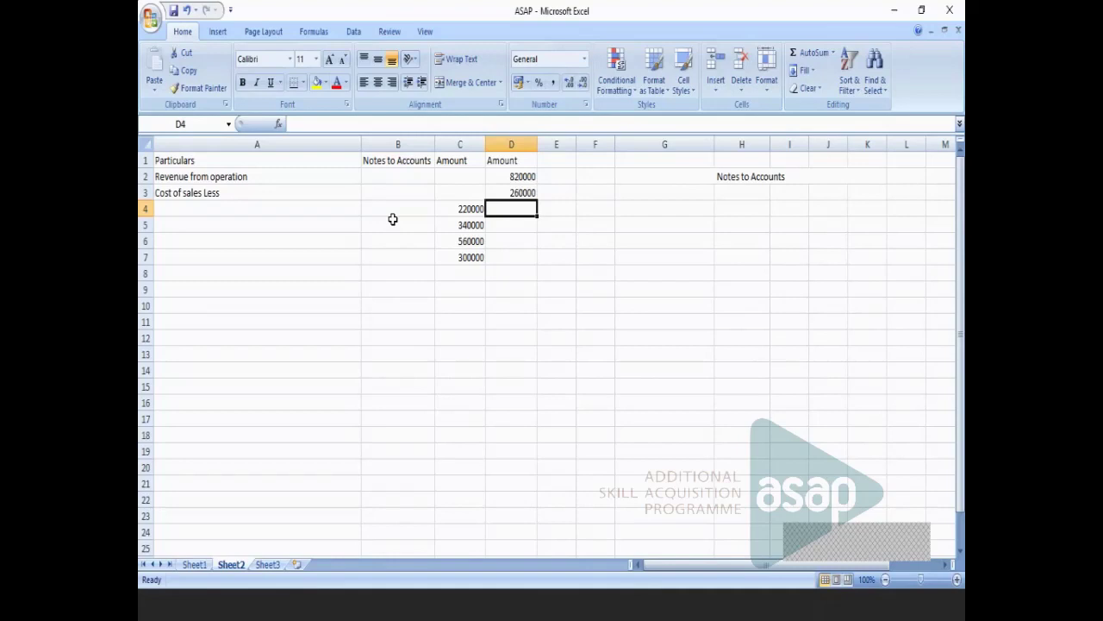
drag(466, 208, 470, 257)
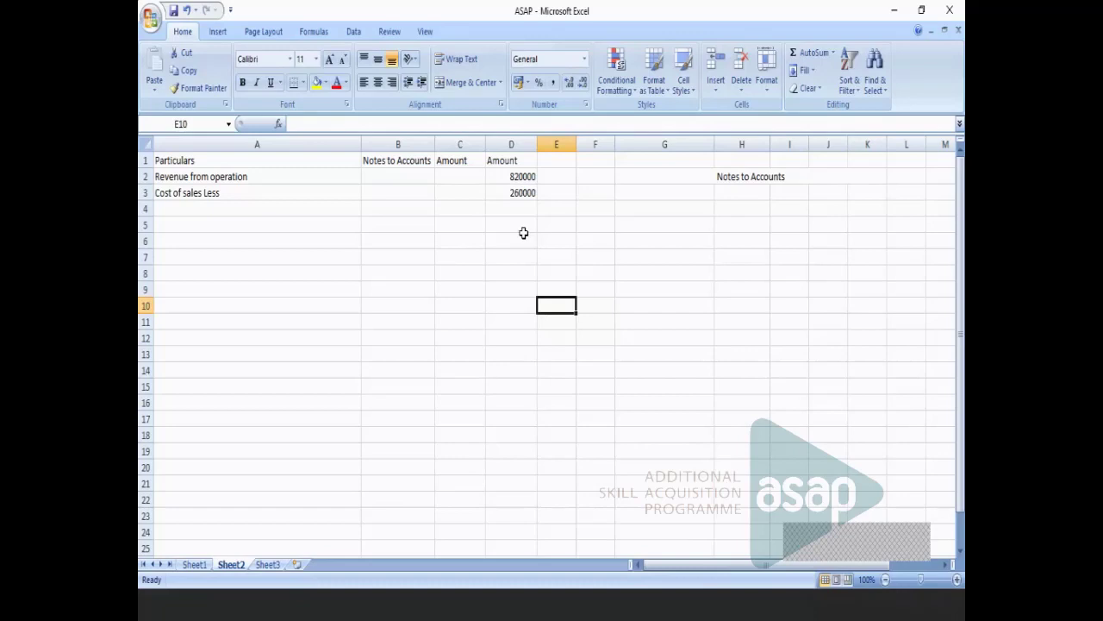
Enter 560000 in D4 and label the row "operating profit" in A4.
double_click(530, 211)
text(5)
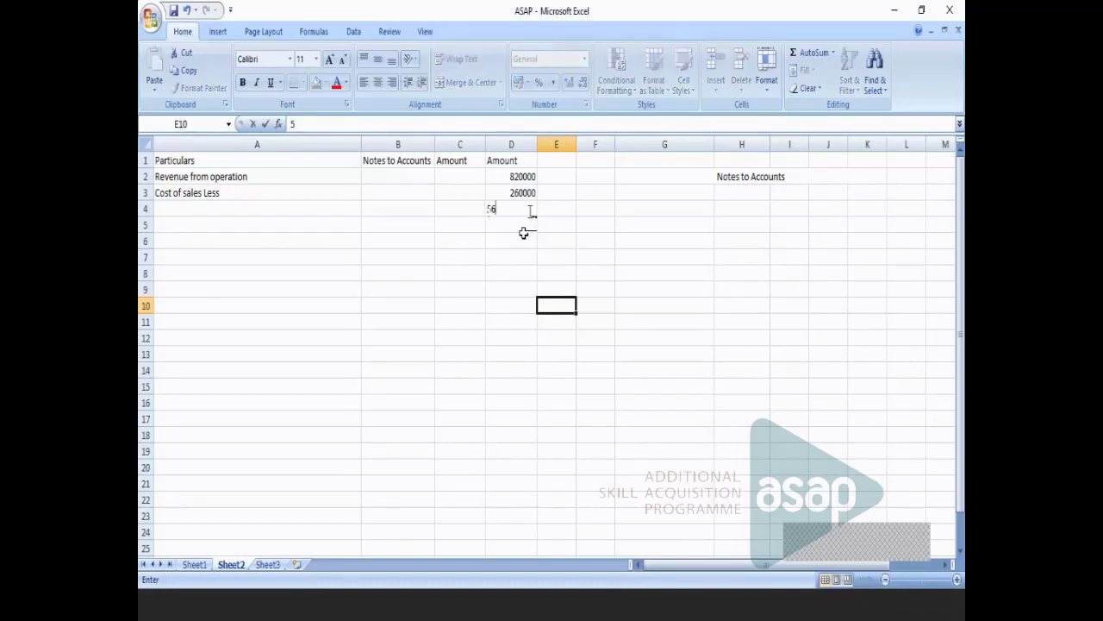
text(6)
text(0000)
click(276, 209)
text(operati)
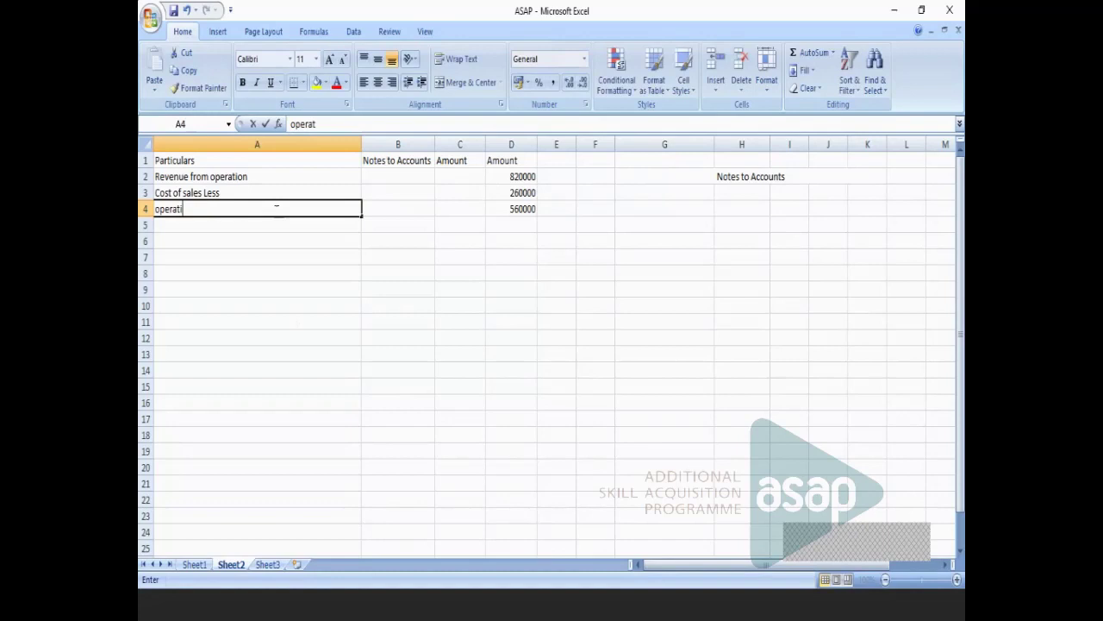
text(ng profit)
key(Down)
key(Down)
key(Down)
key(Down)
key(Down)
key(Down)
key(Down)
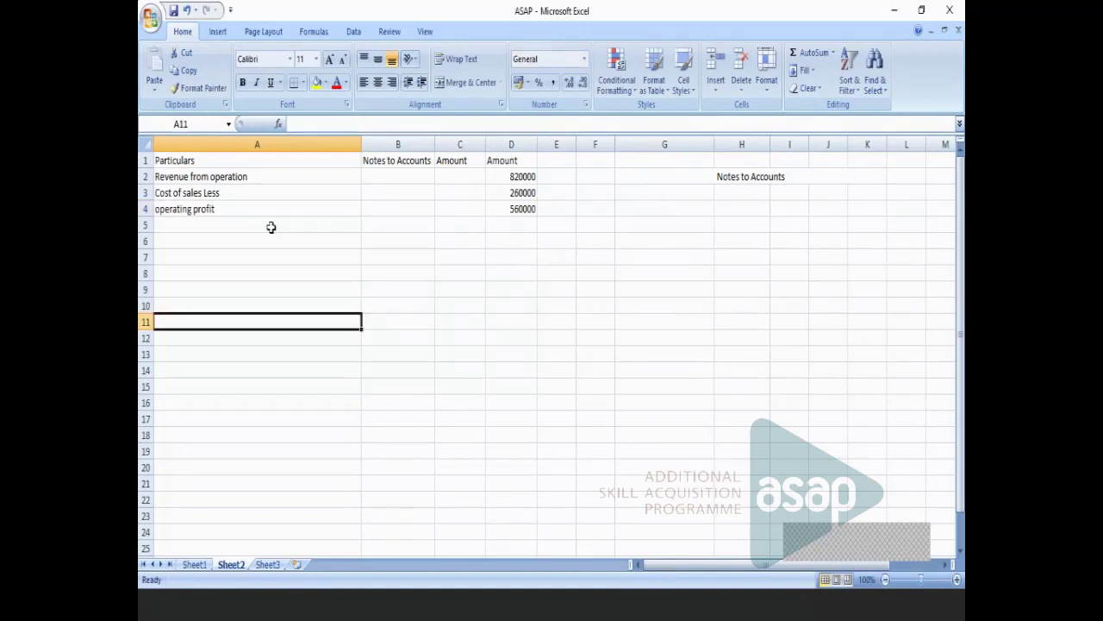
Enter "Less administrative" in A5 and reference note 1 in the Notes to Accounts column of that row.
click(272, 225)
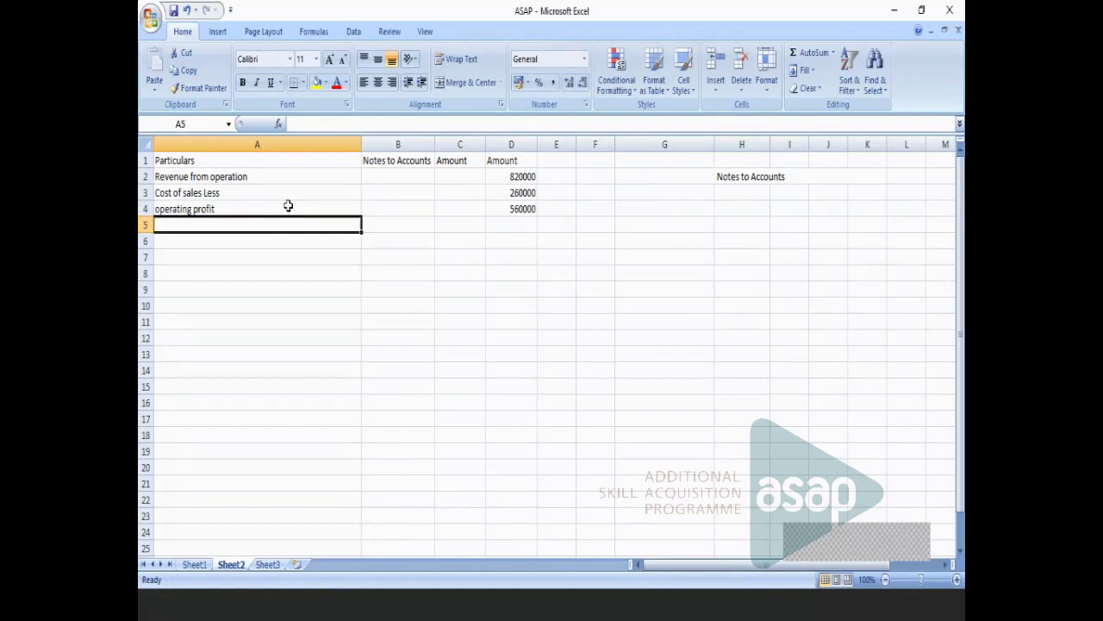
text(Less adminis)
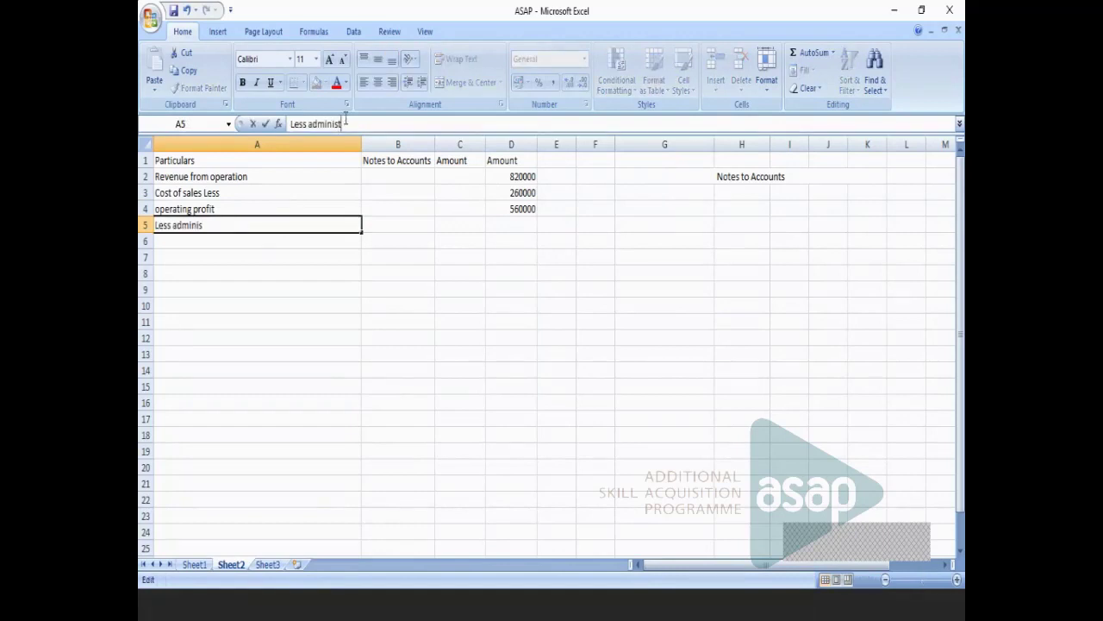
text(tr)
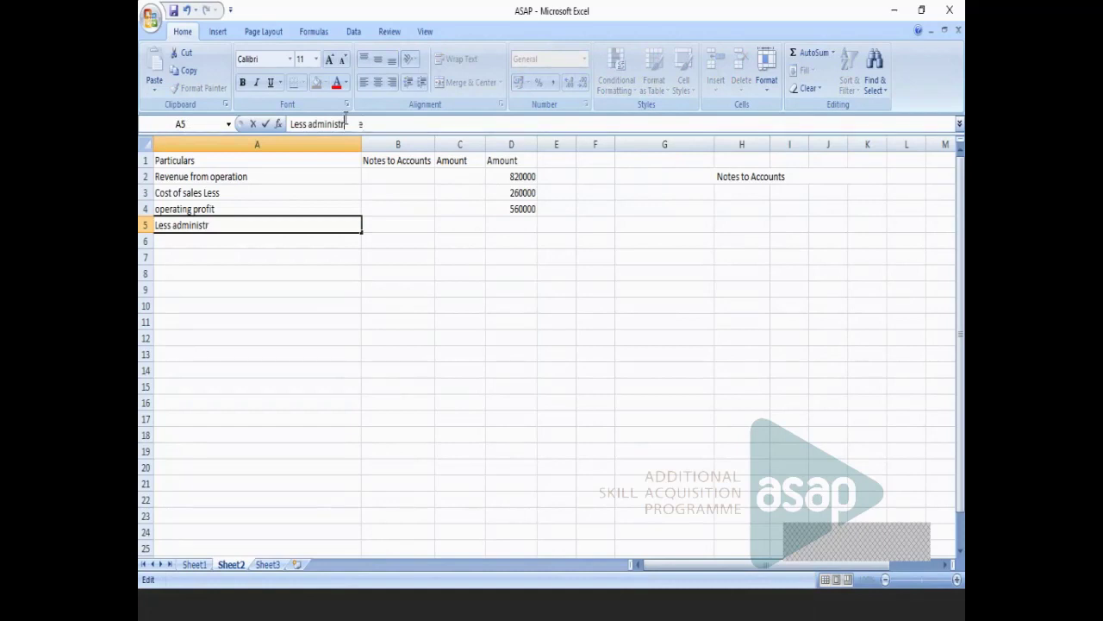
click(347, 322)
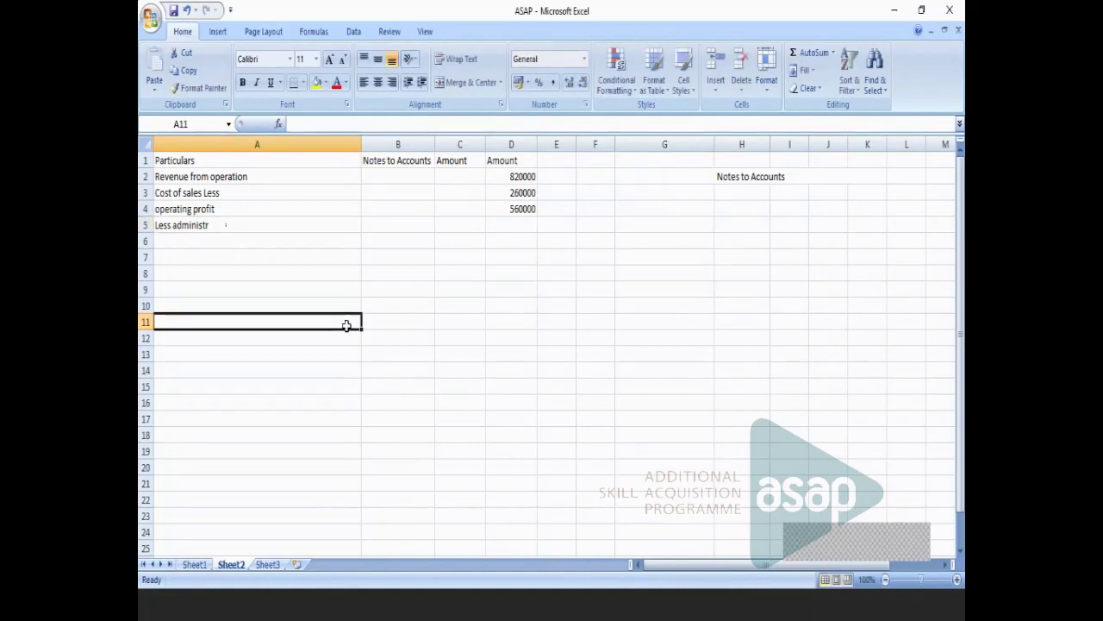
click(527, 225)
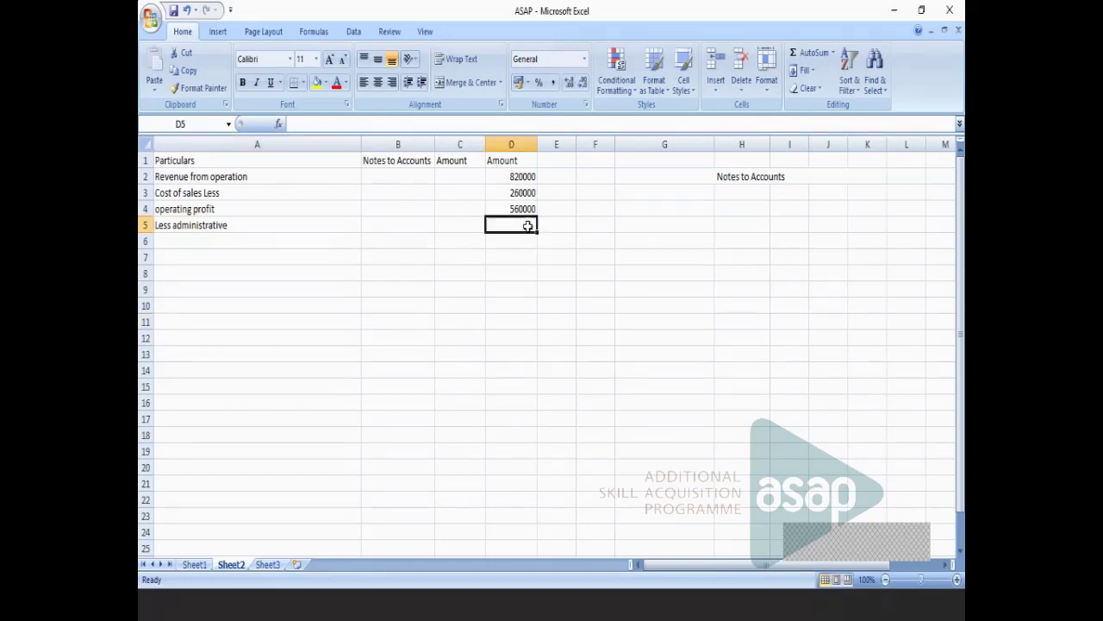
click(400, 229)
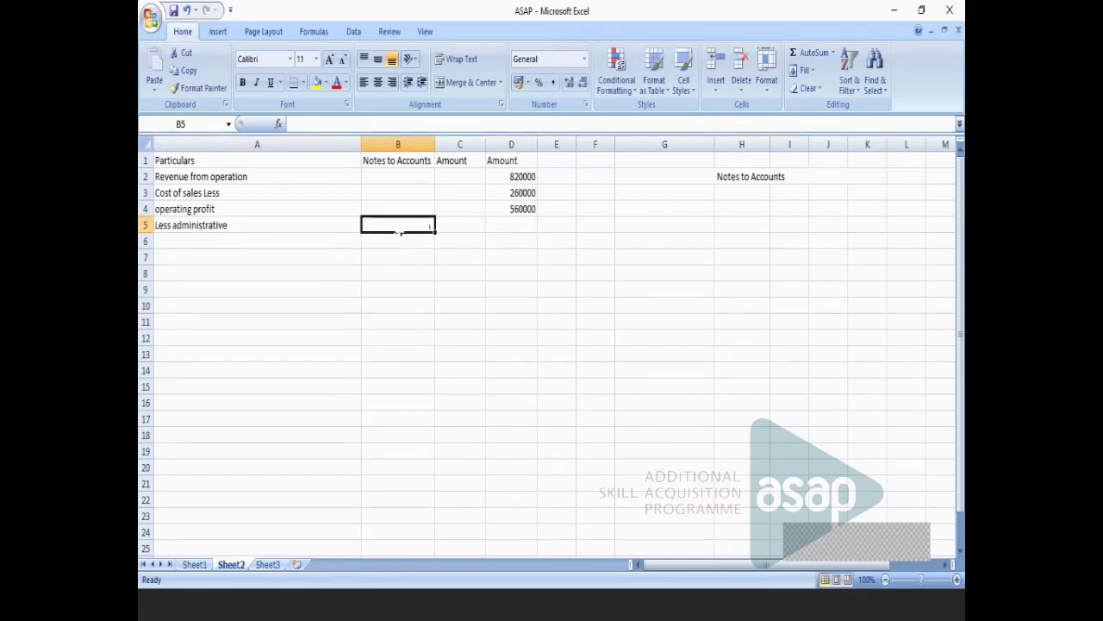
text(1)
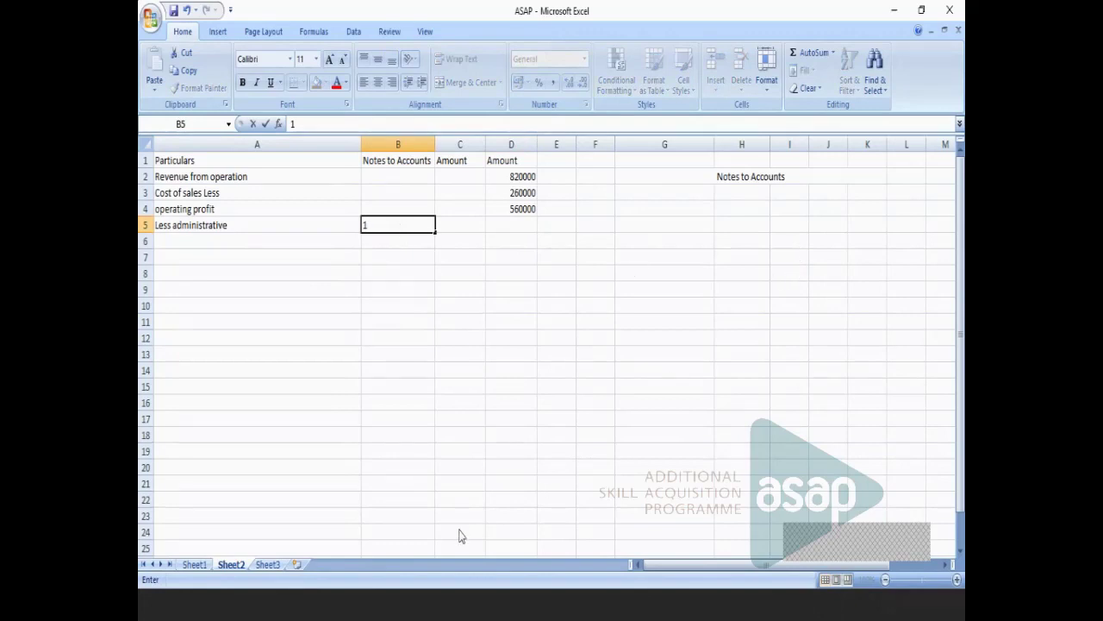
Add the heading "note no 1 Admn" in cell G3 under Notes to Accounts.
click(652, 195)
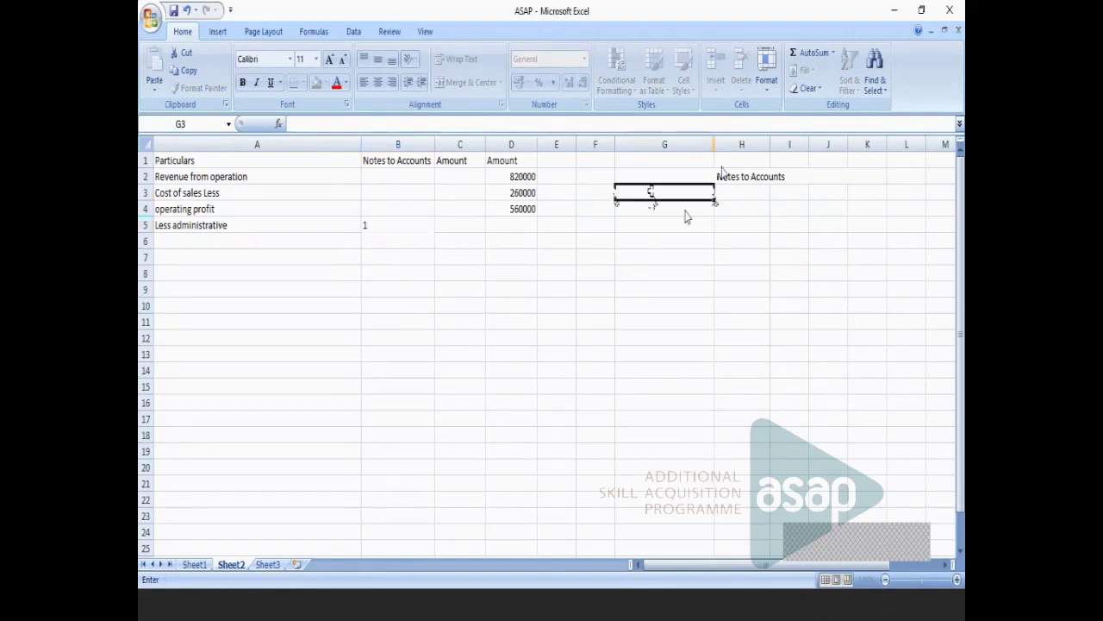
text(n)
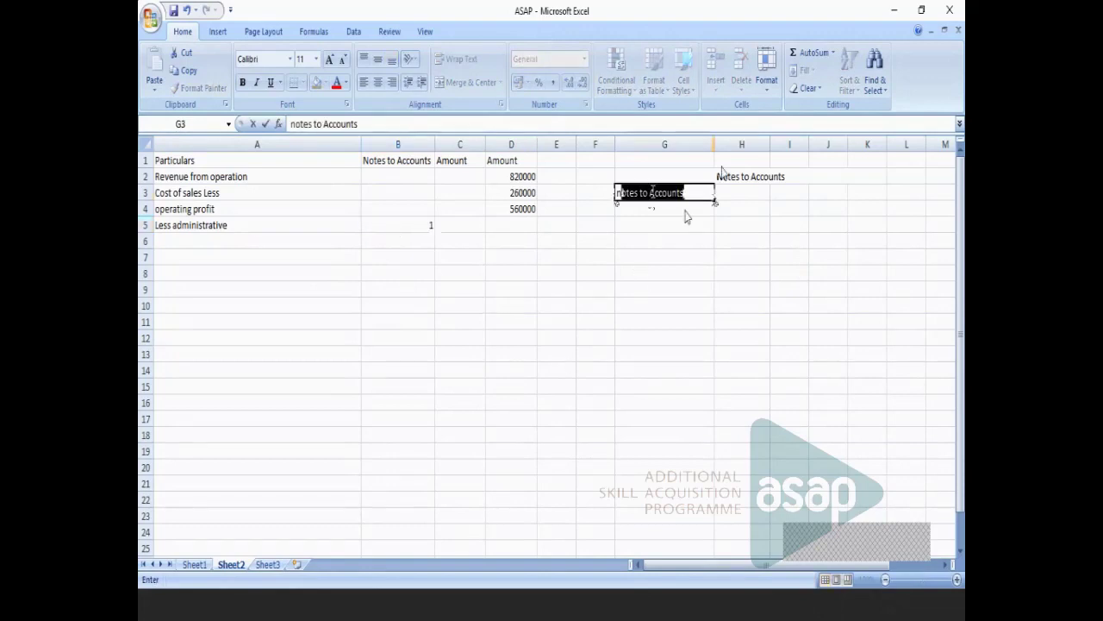
text(o)
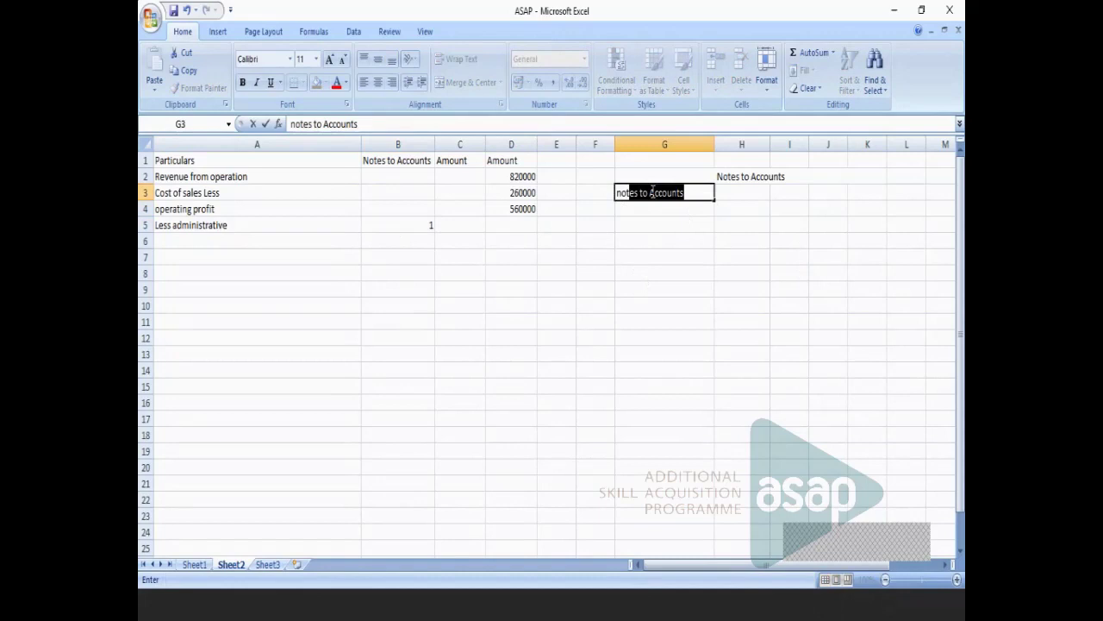
text(tes to A)
text(1 )
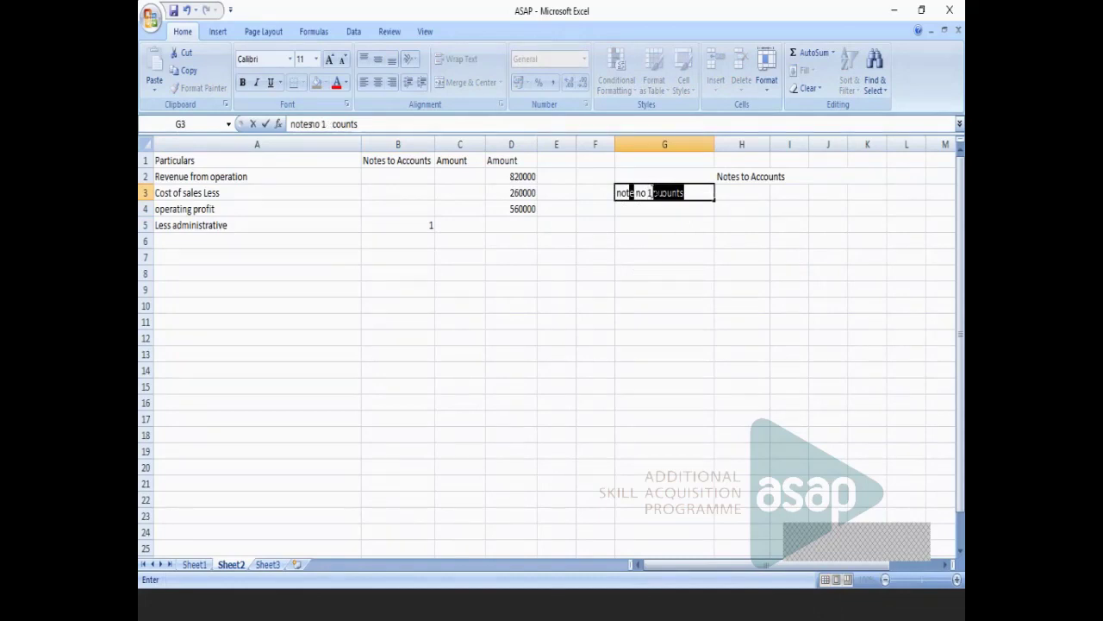
text(Acmin)
click(708, 253)
Enter "off" in cell G4 as the first item under note no 1.
click(708, 206)
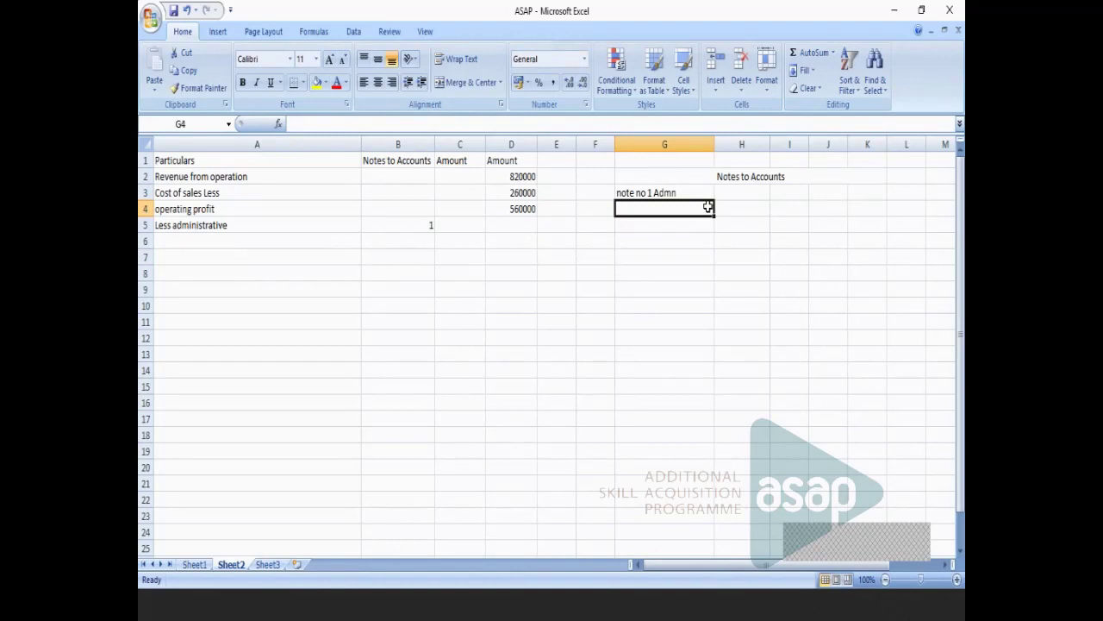
text(off)
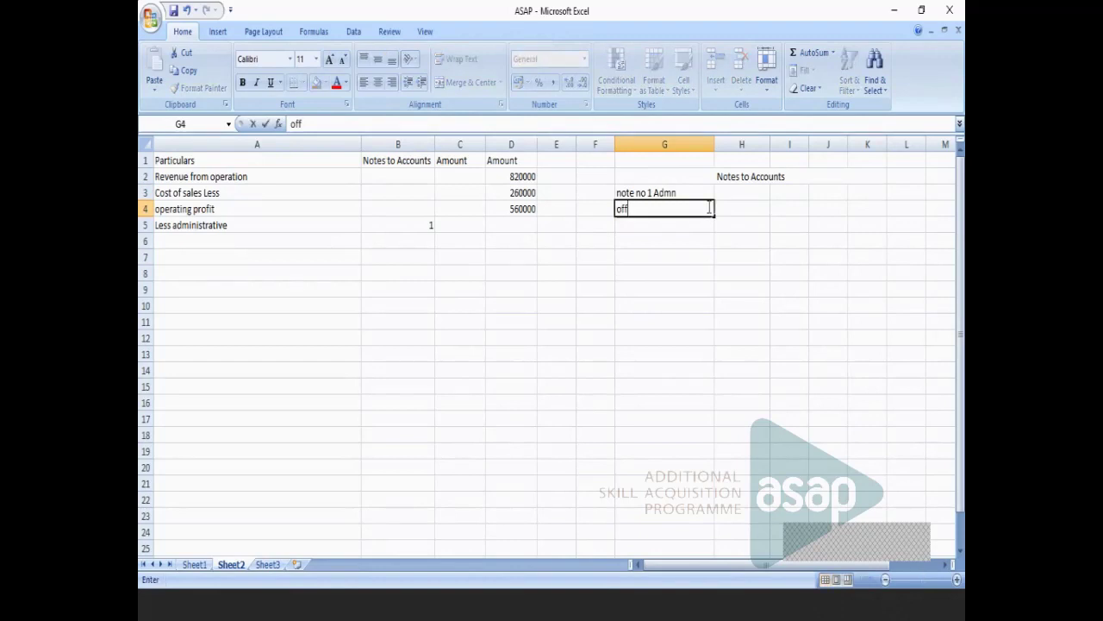
key(ctrl+Return)
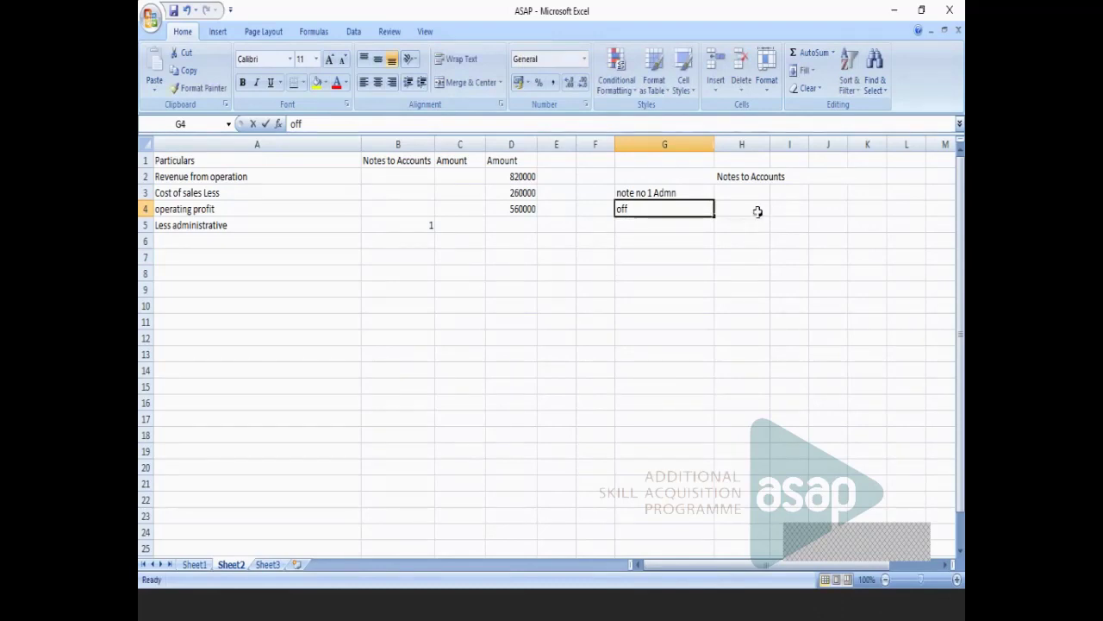
Under note no 1, enter 20000 for off in H4 and add the item "dep" with 100000 in row 5.
click(758, 211)
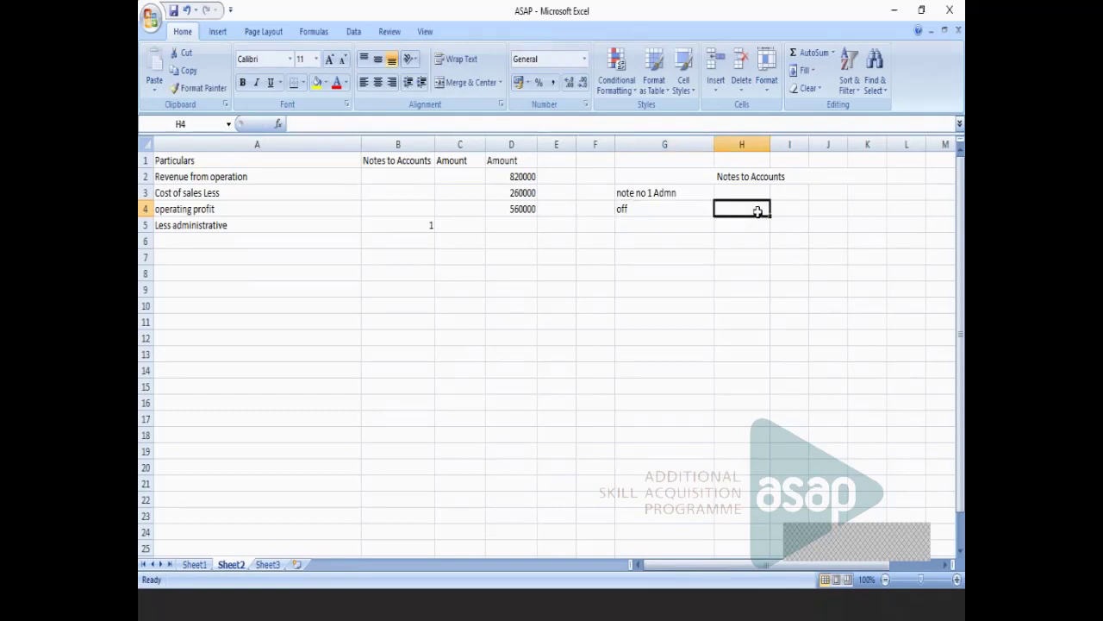
text(23000)
click(698, 229)
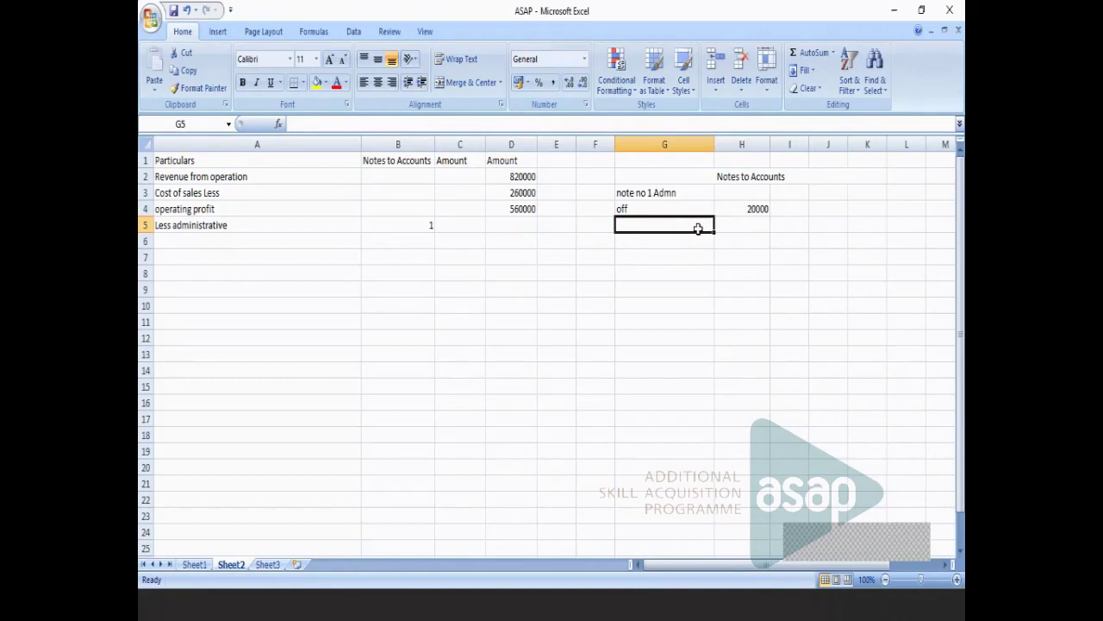
text(d p)
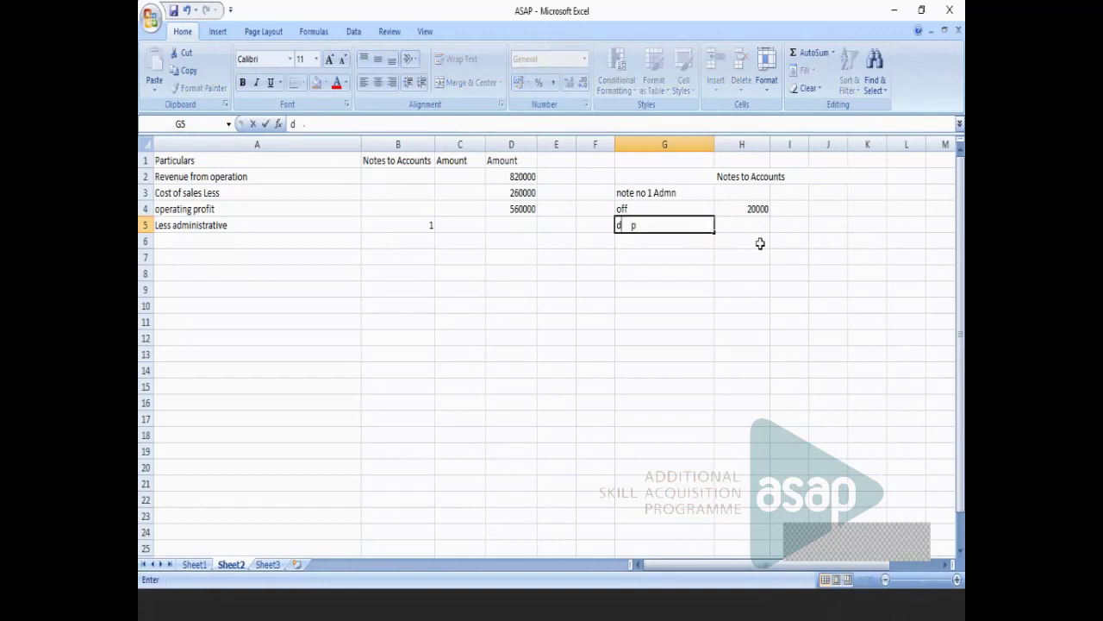
key(BackSpace)
key(BackSpace)
text(epp)
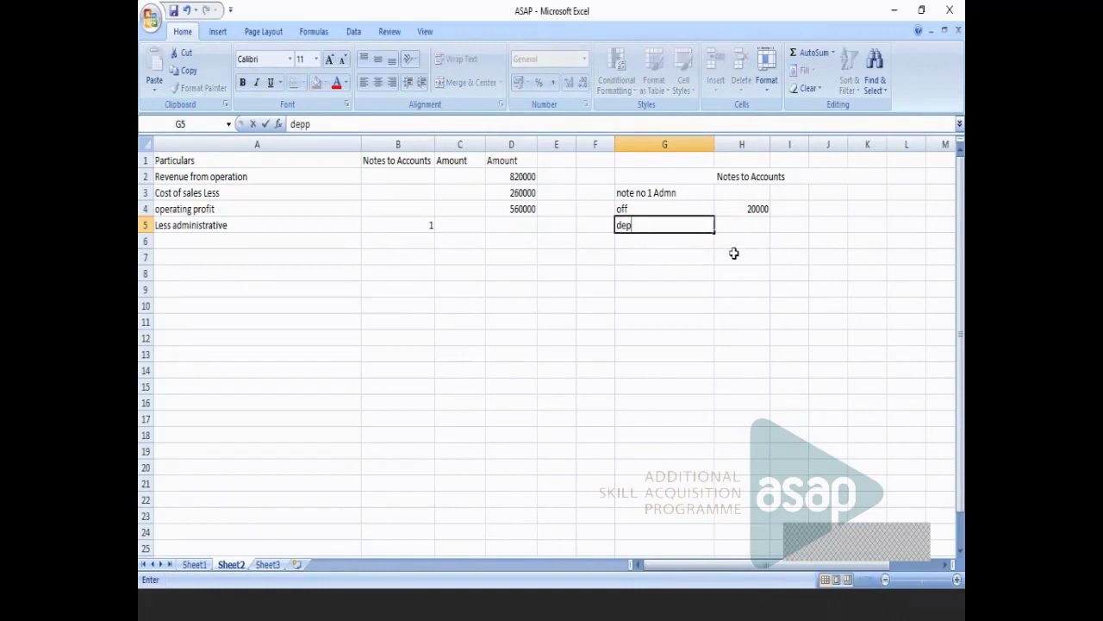
click(762, 226)
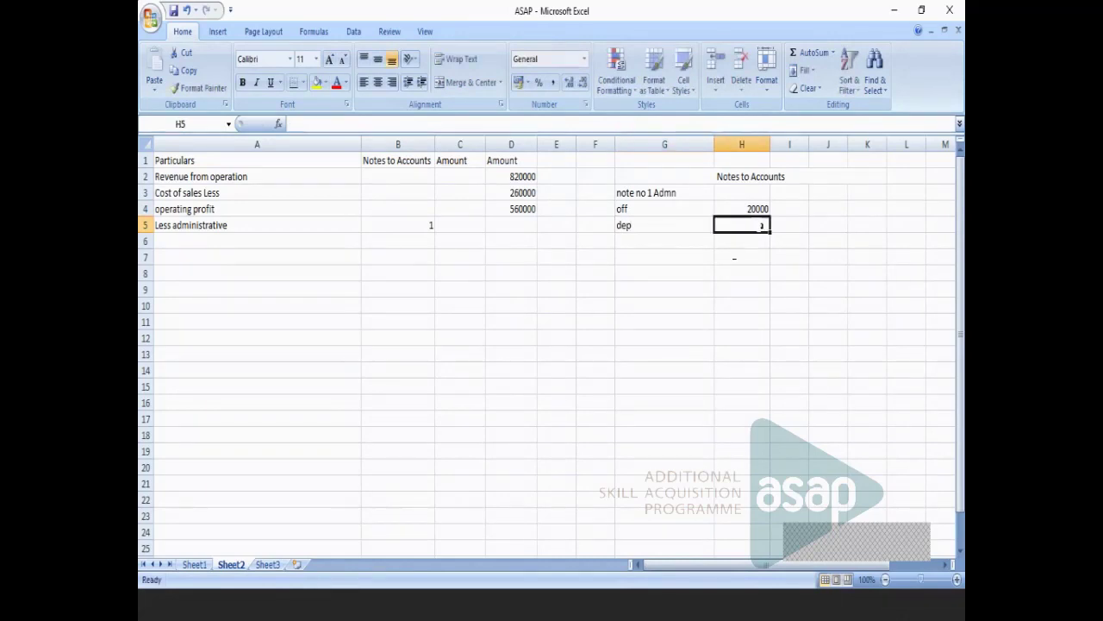
text(100000)
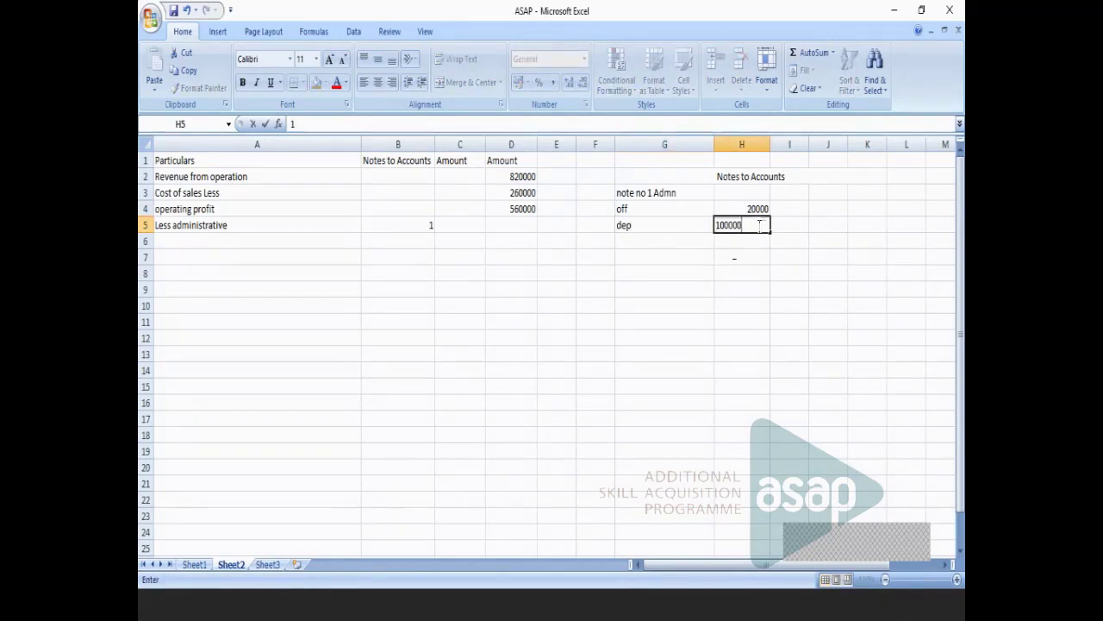
click(843, 254)
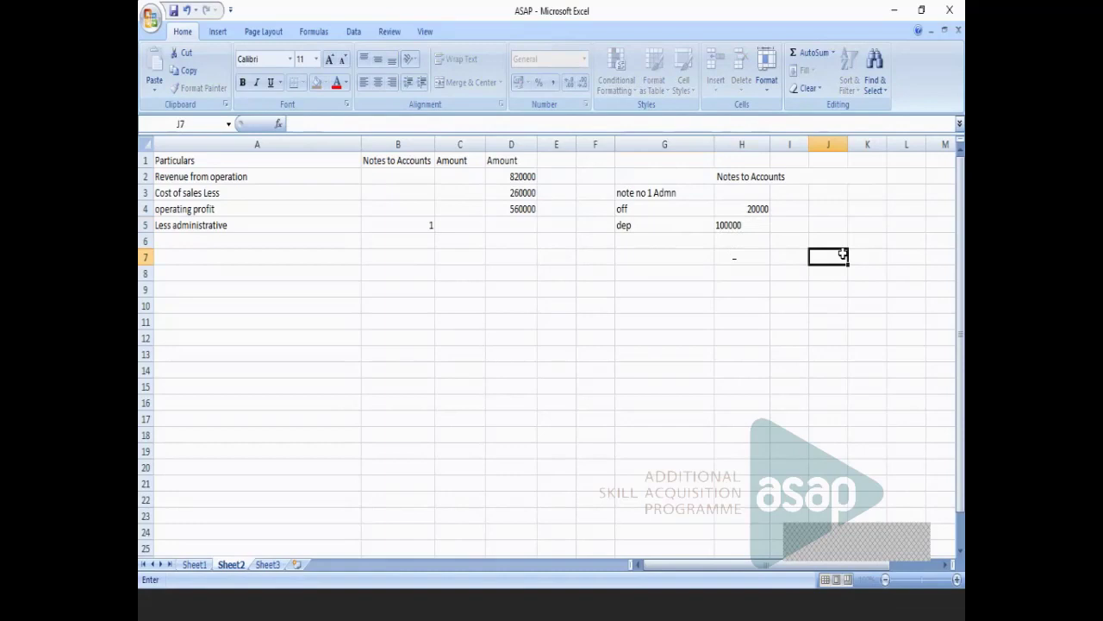
Enter 120000 in H6 as the total of note no 1.
click(746, 240)
text(120000)
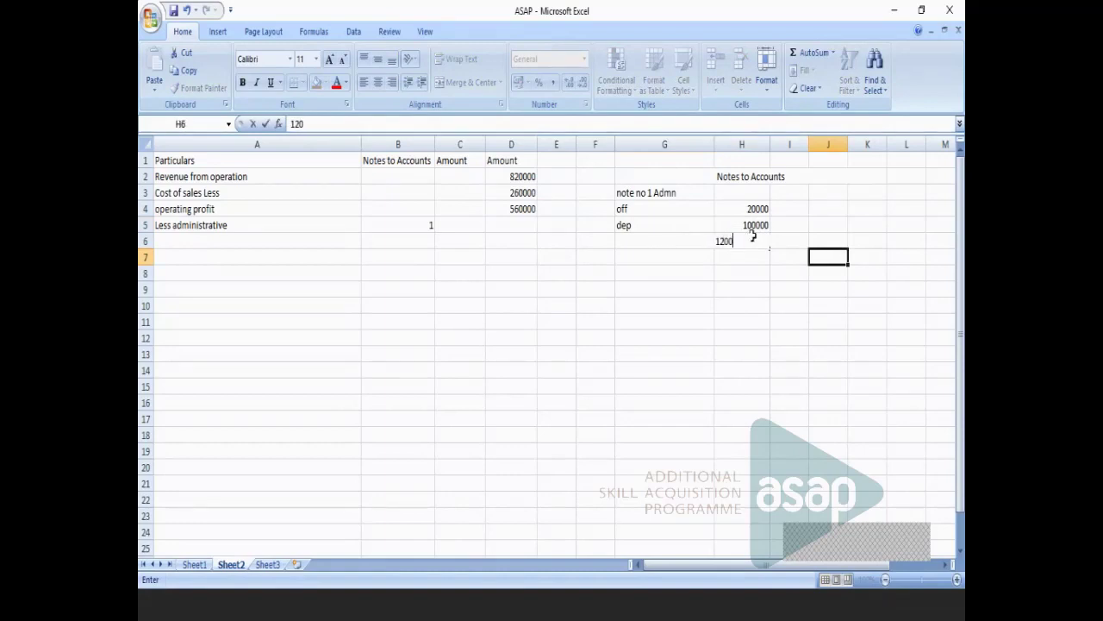
click(758, 318)
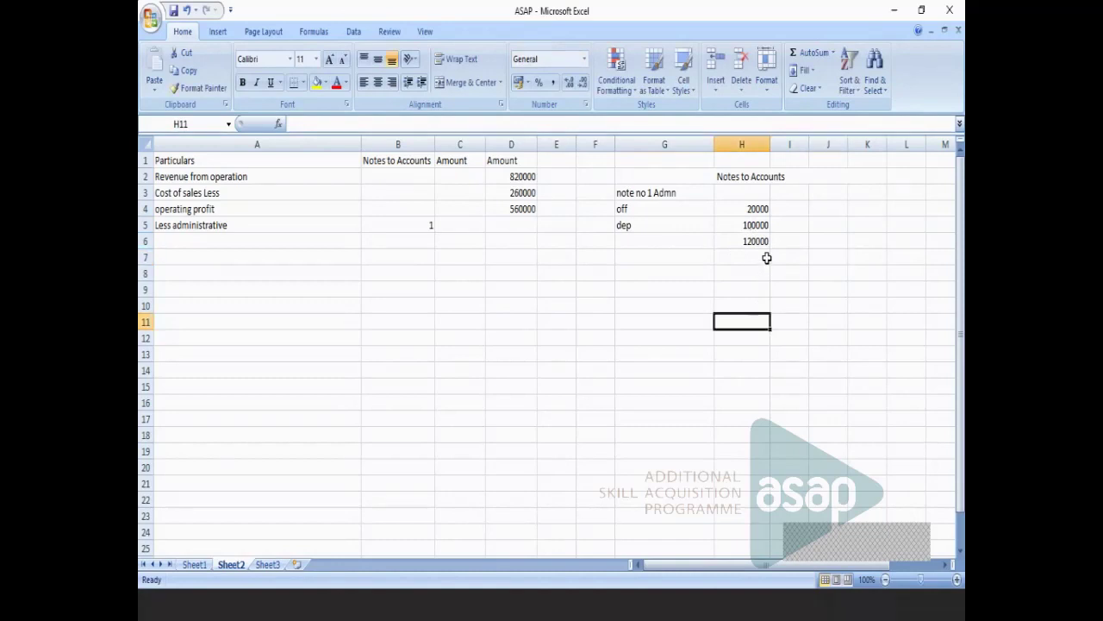
Enter 120000 in D5 as the amount for the Less administrative row.
click(509, 225)
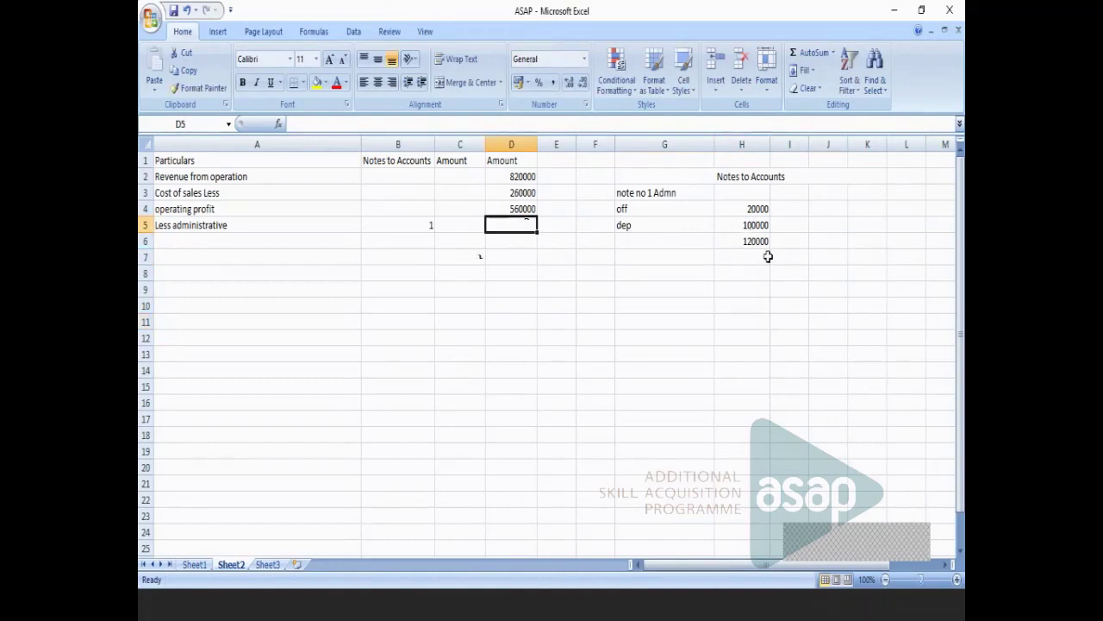
text(120000)
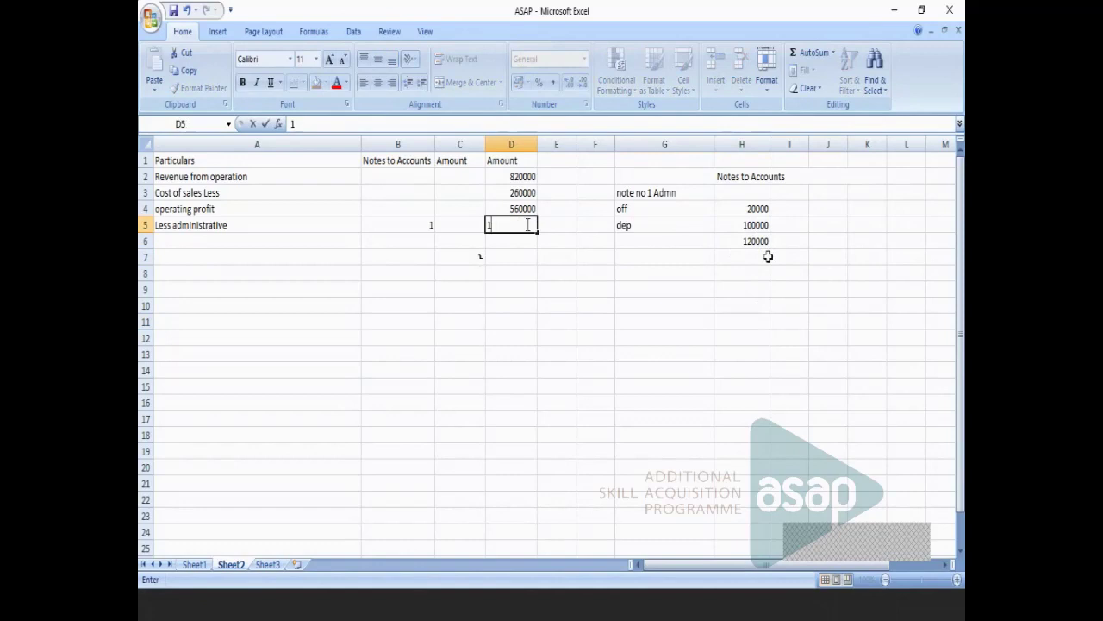
click(582, 293)
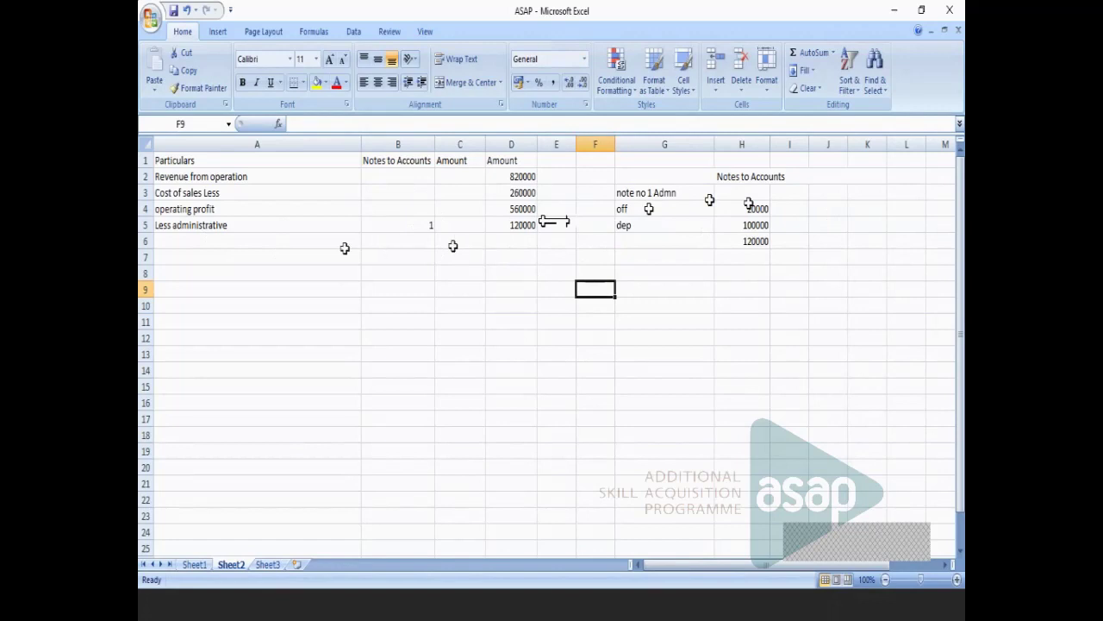
Add the row label "Disrt" in A6 and enter its amount of 172000 in D6.
click(249, 244)
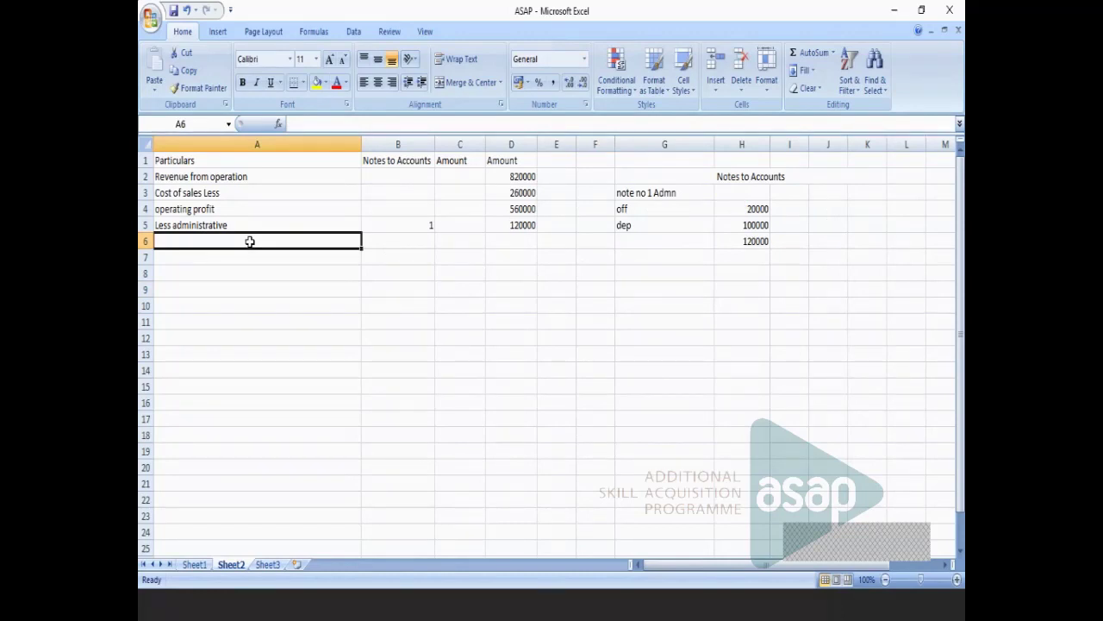
text(Dis)
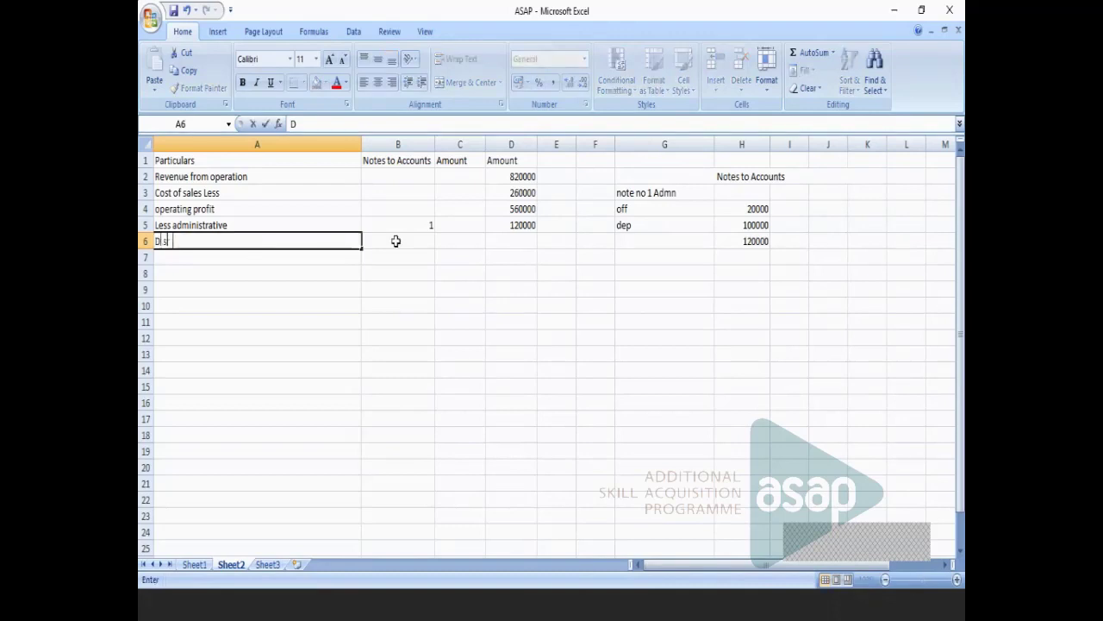
click(535, 242)
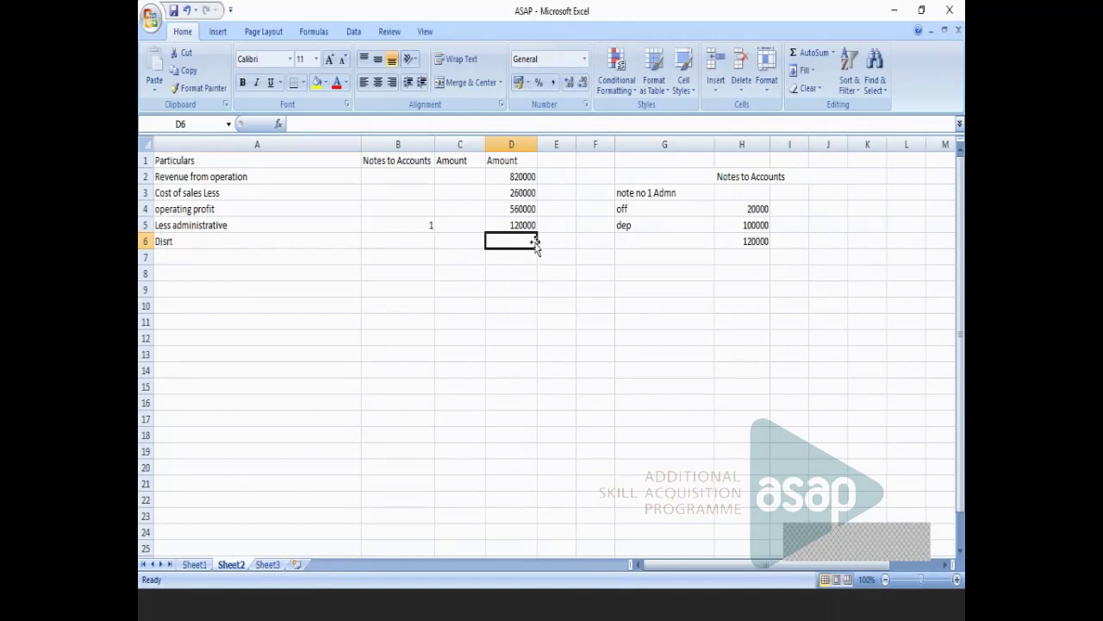
text(172000)
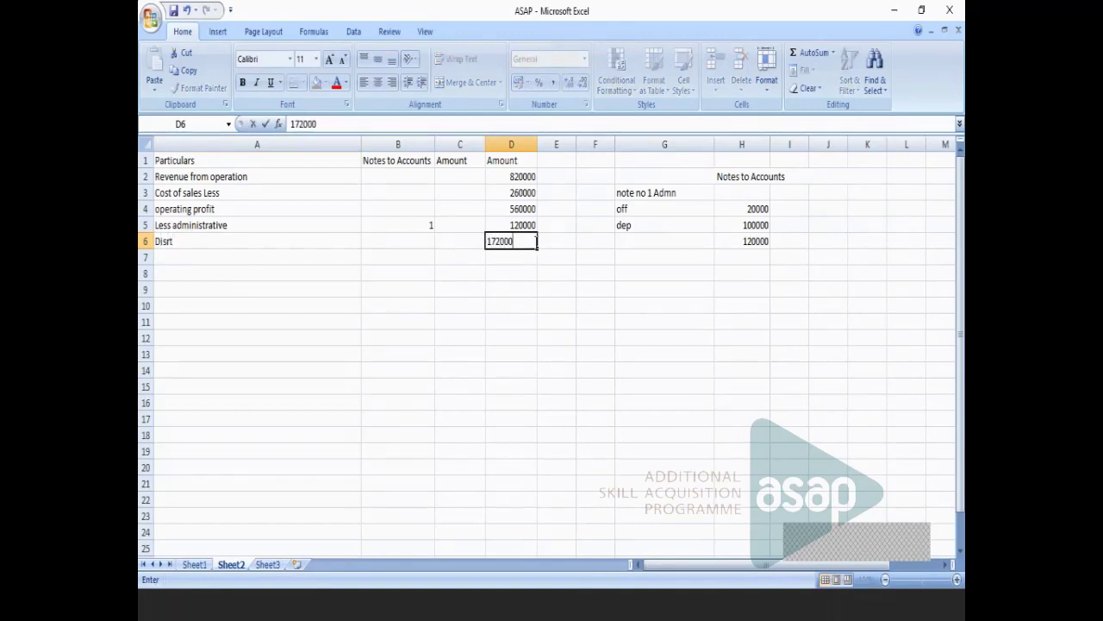
text(0)
key(BackSpace)
click(616, 289)
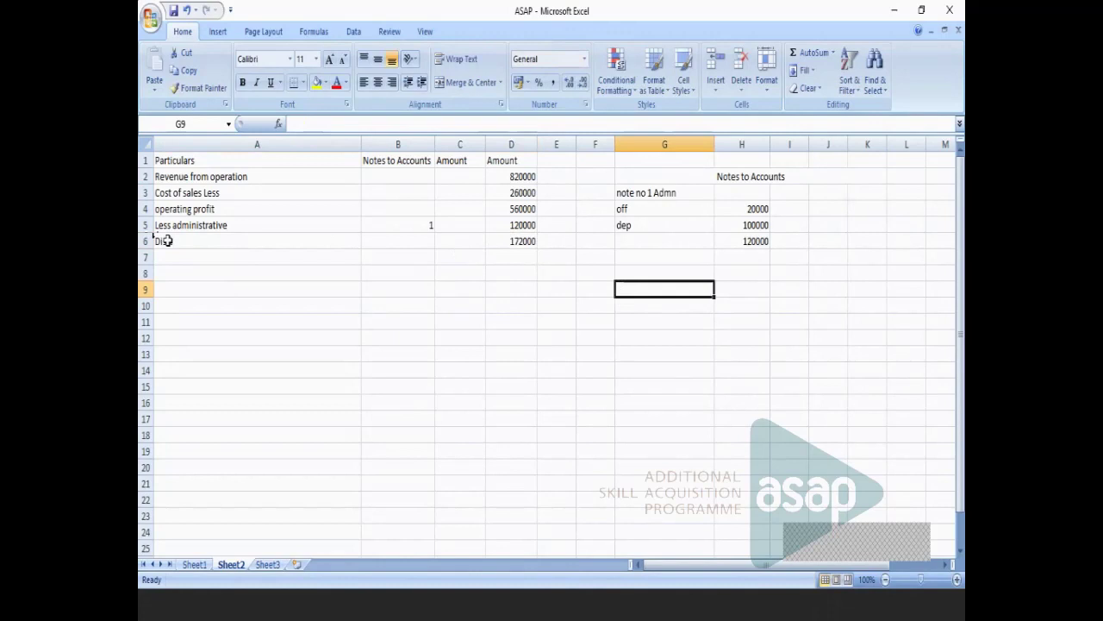
Add the row label "finance cost" in A7 and enter its amount of 32000 in D7.
click(188, 258)
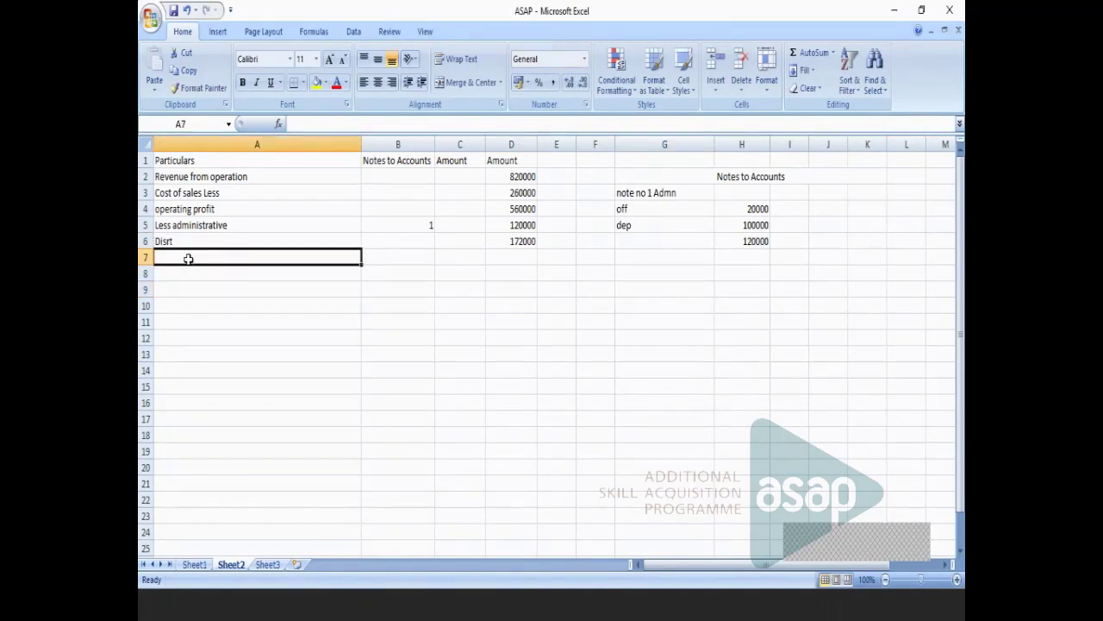
text(finance c)
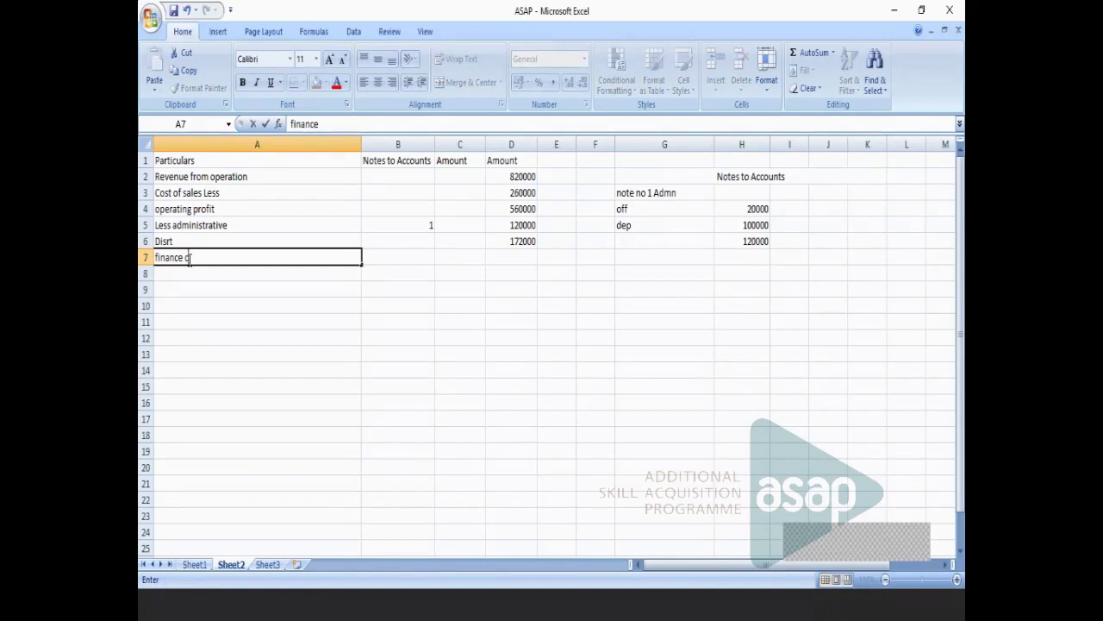
text(ost)
click(526, 256)
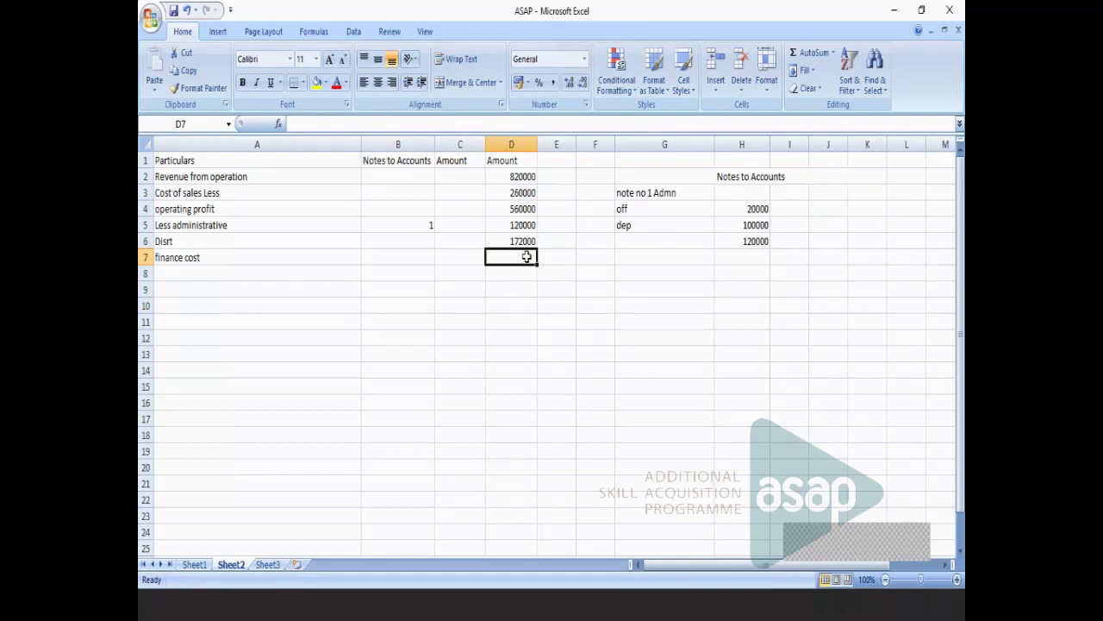
text(3)
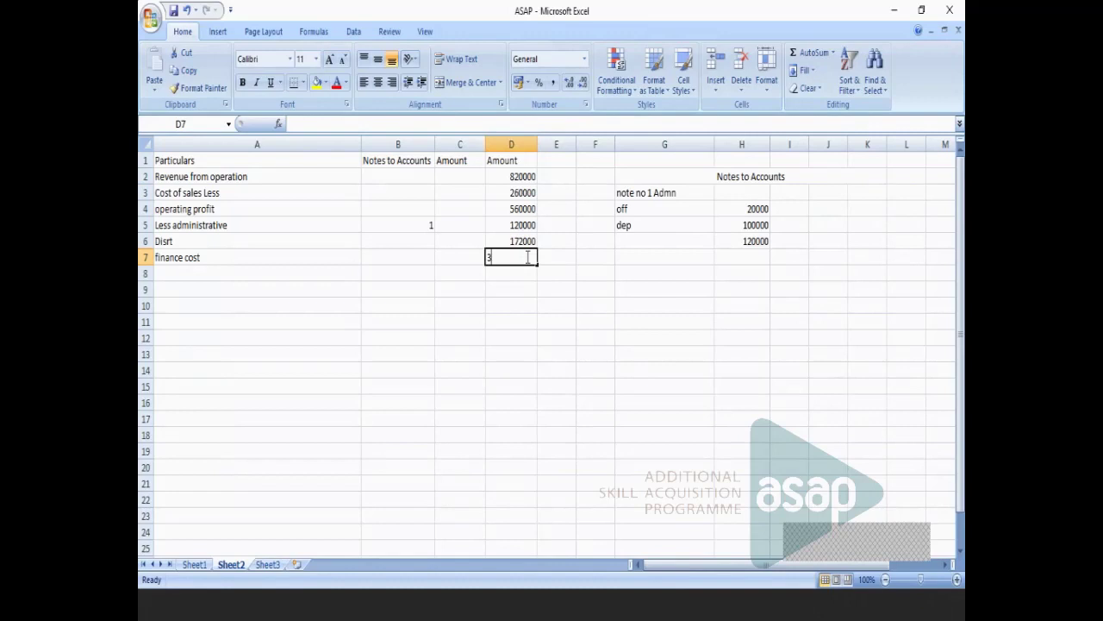
click(591, 322)
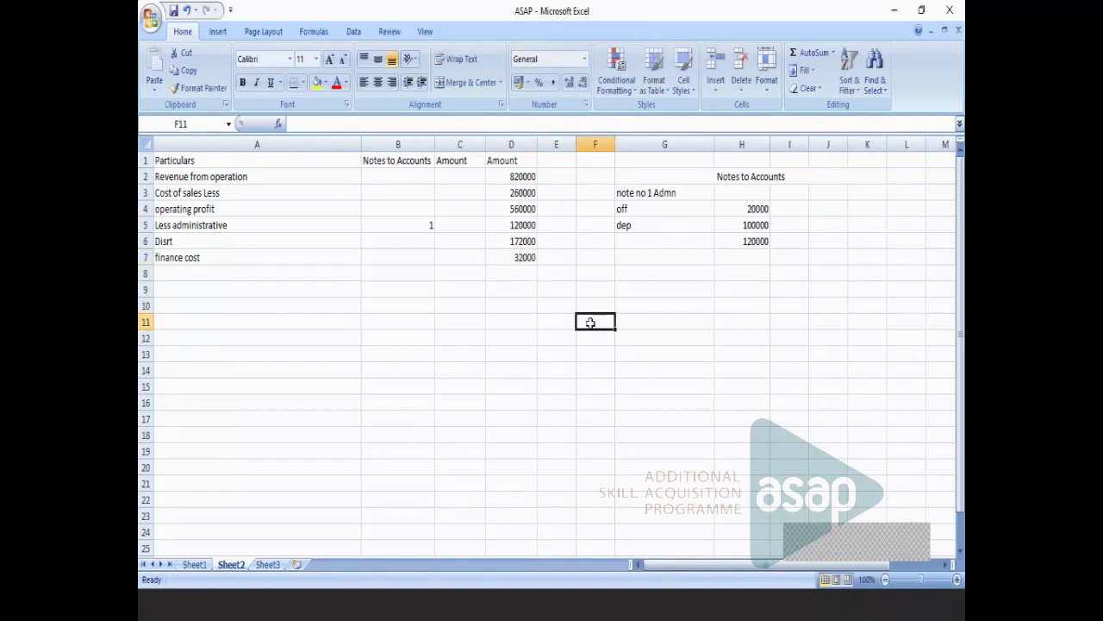
Label row 8 "profit before tax" in the Particulars column.
click(290, 274)
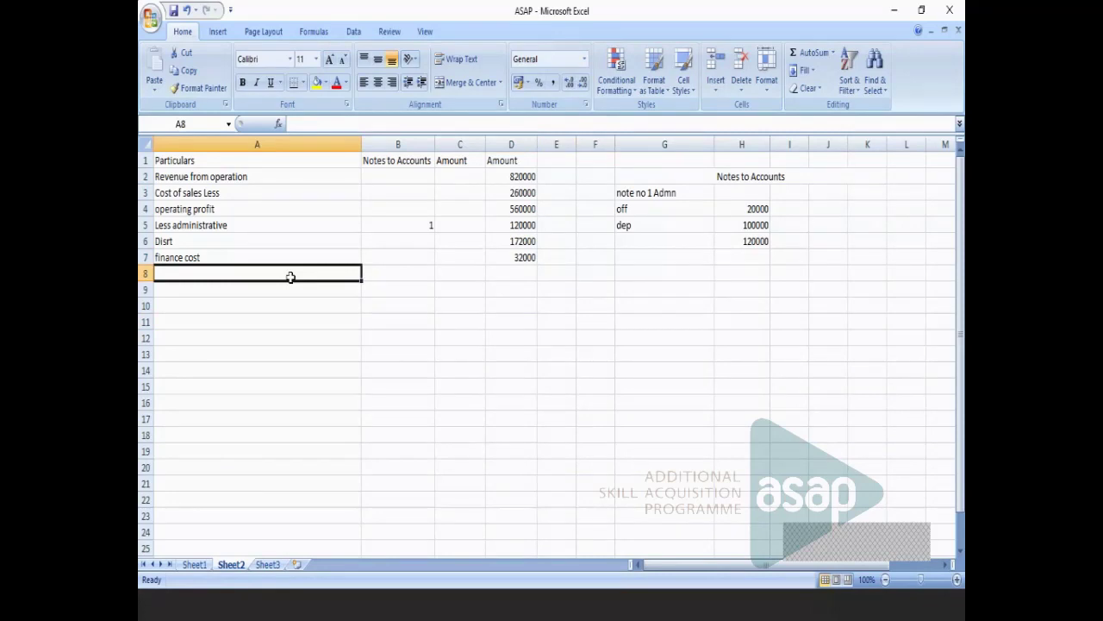
text(profit before tax)
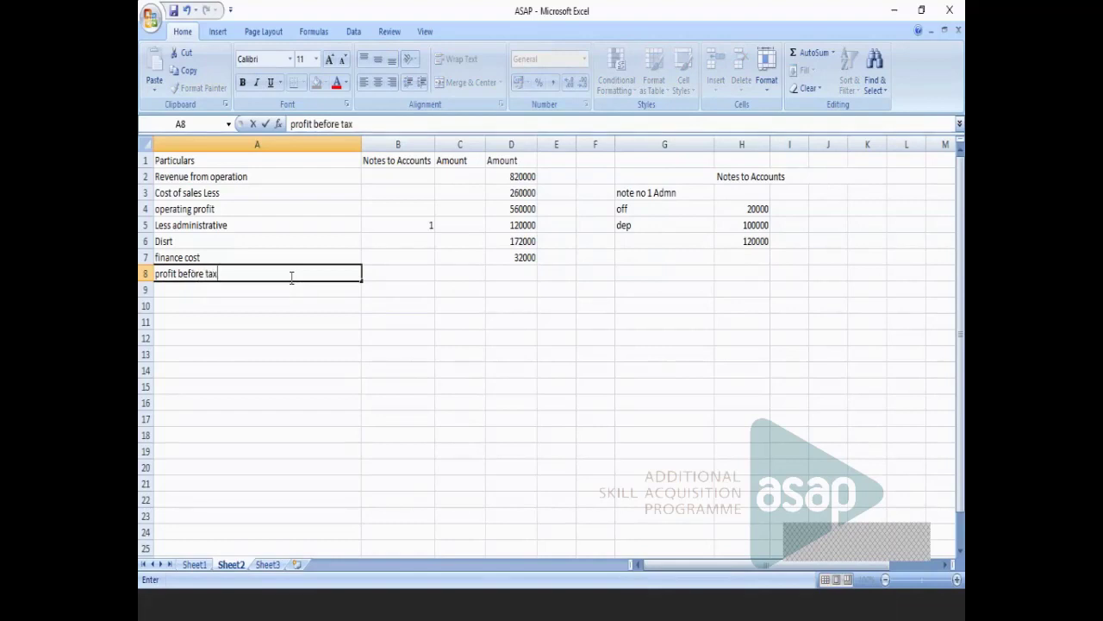
click(514, 276)
Move the three expense amounts to the inner Amount column, entering 120000, 172000 and 32000 in C5:C7 and clearing D5:D7.
drag(508, 227, 529, 260)
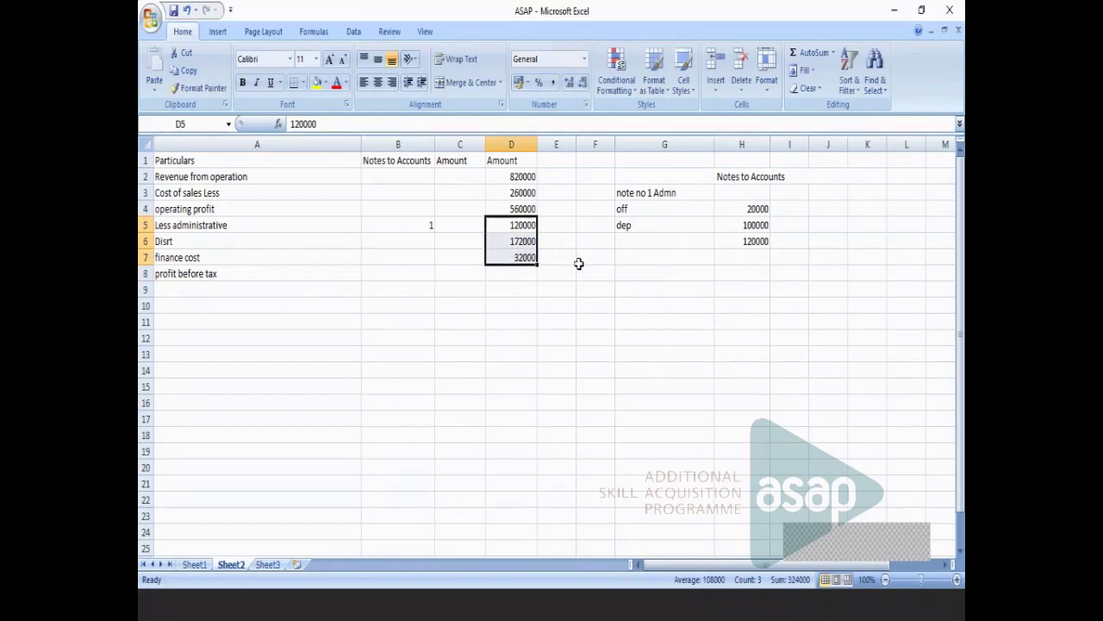
click(457, 224)
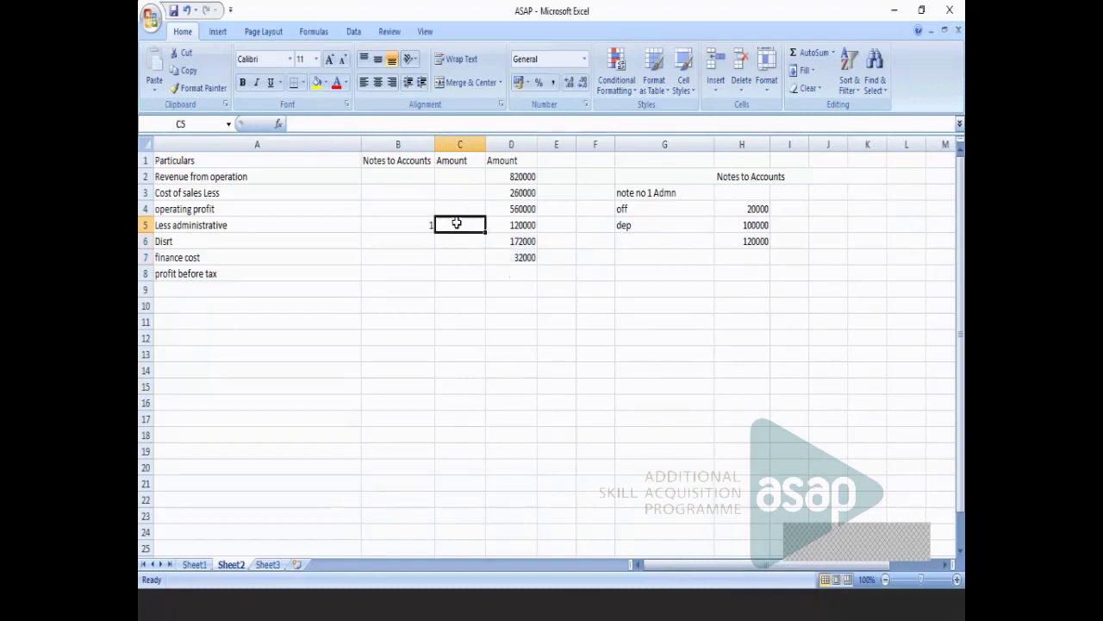
text(120000)
key(Return)
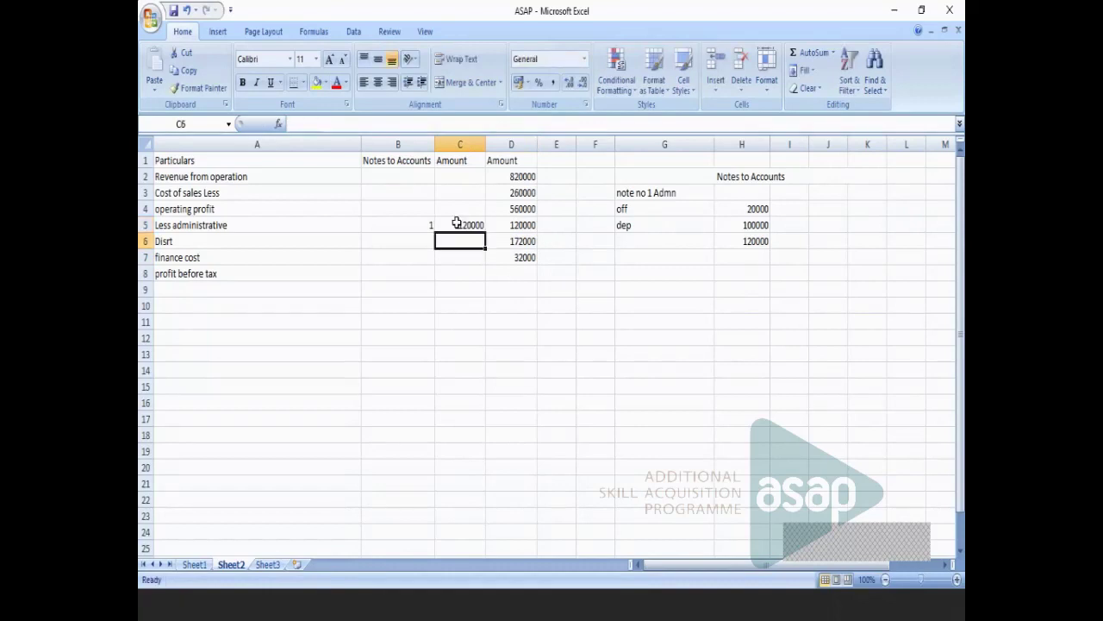
text(172000)
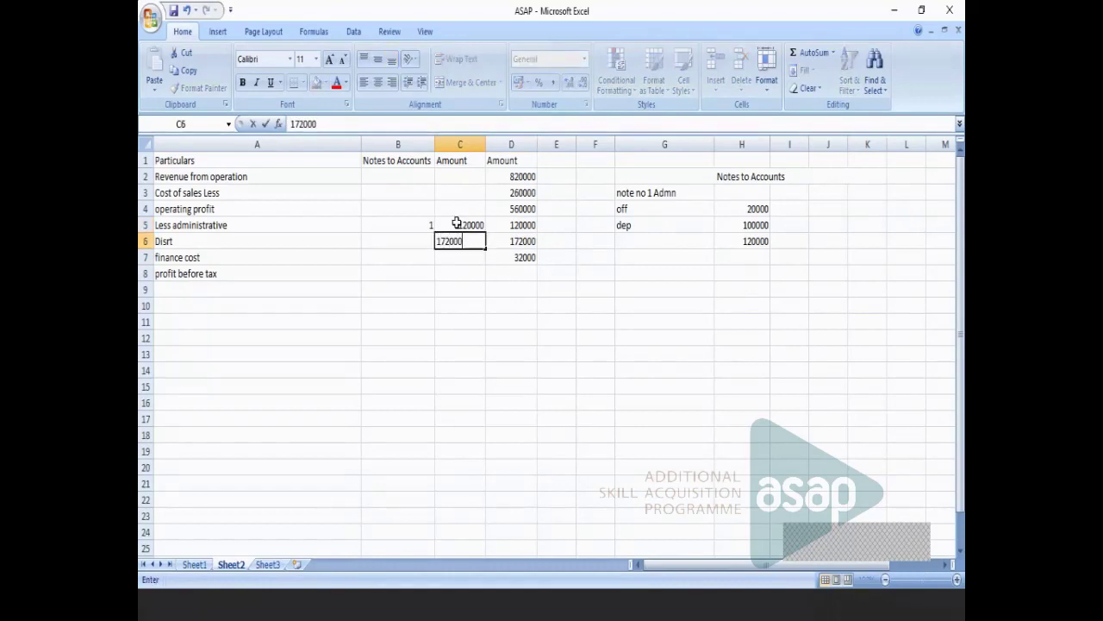
key(Return)
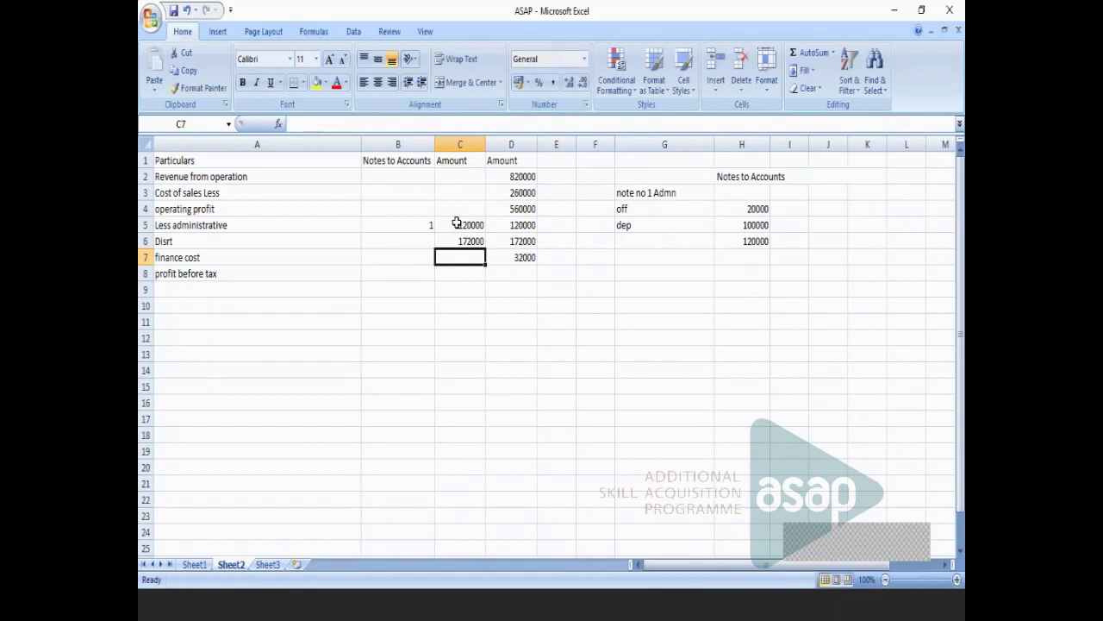
text(32000)
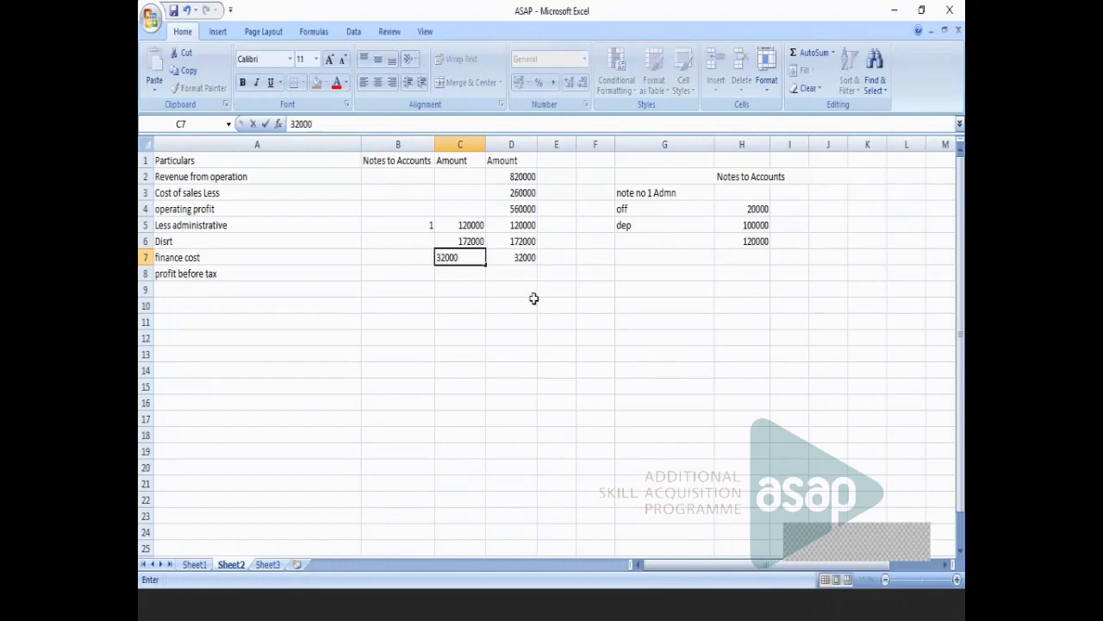
click(535, 303)
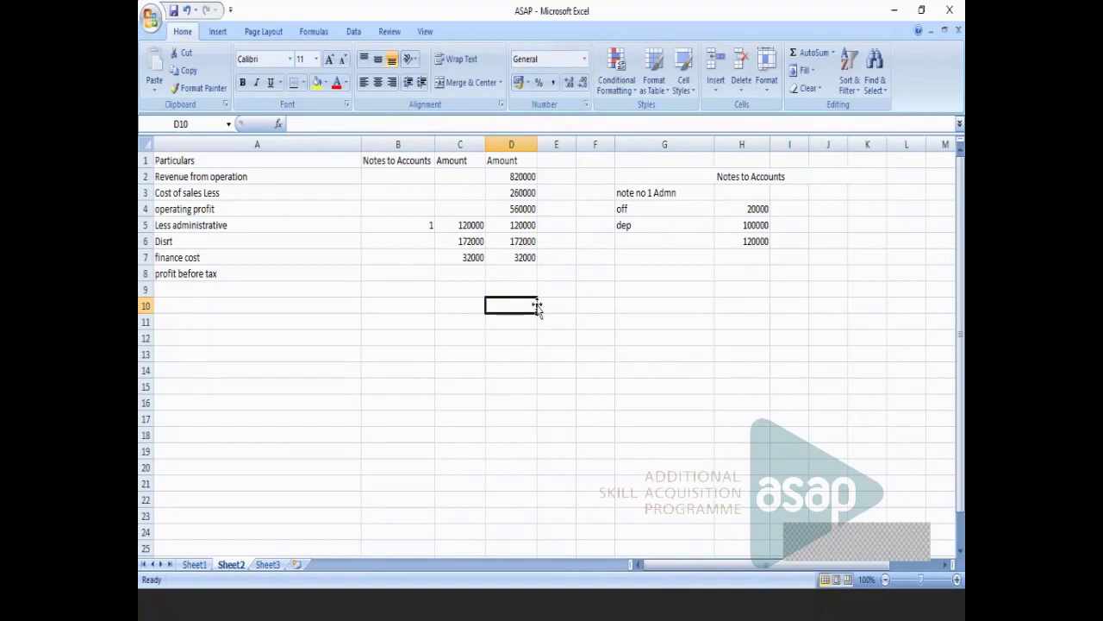
key(ctrl+z)
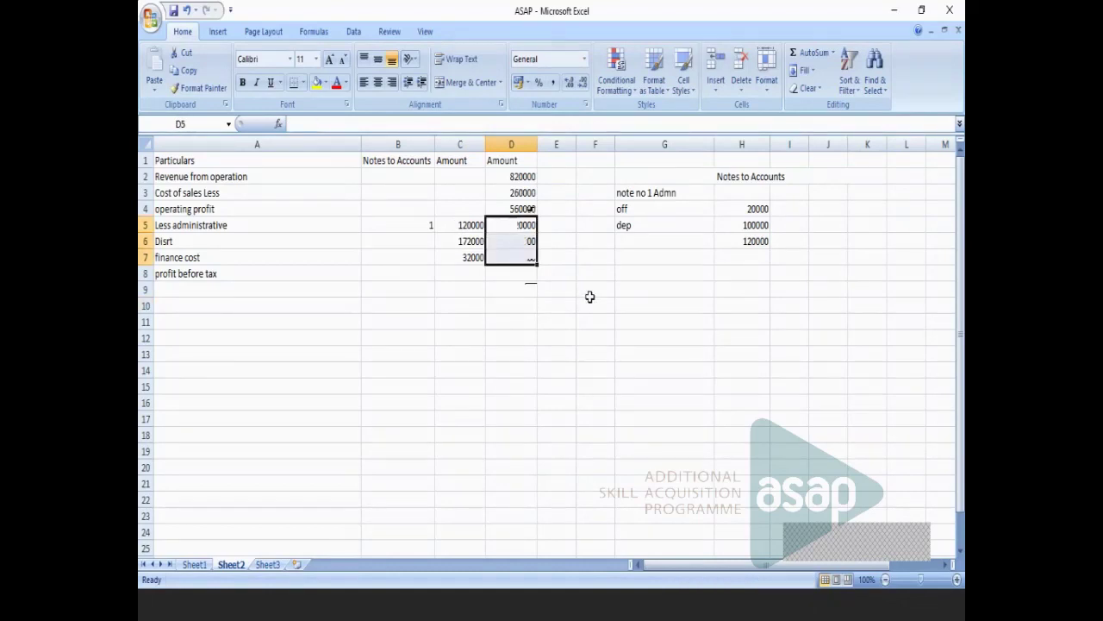
click(590, 295)
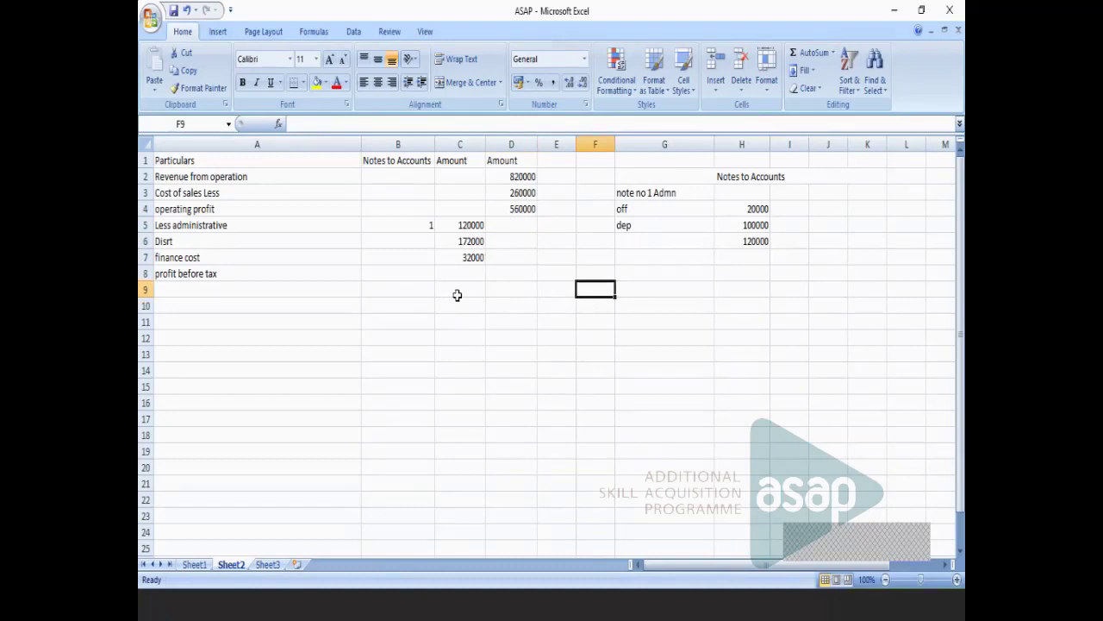
Total the administrative, Disrt and finance cost amounts in D7 with =SUM(C5:C7).
click(481, 274)
click(513, 257)
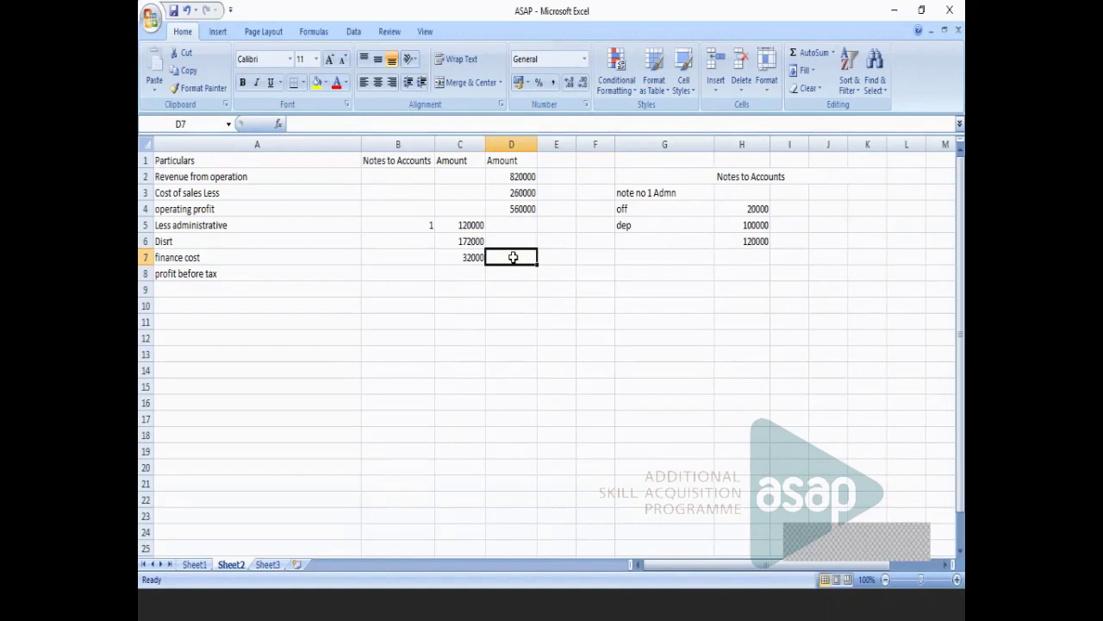
text(=SUM(C5:C7))
key(Return)
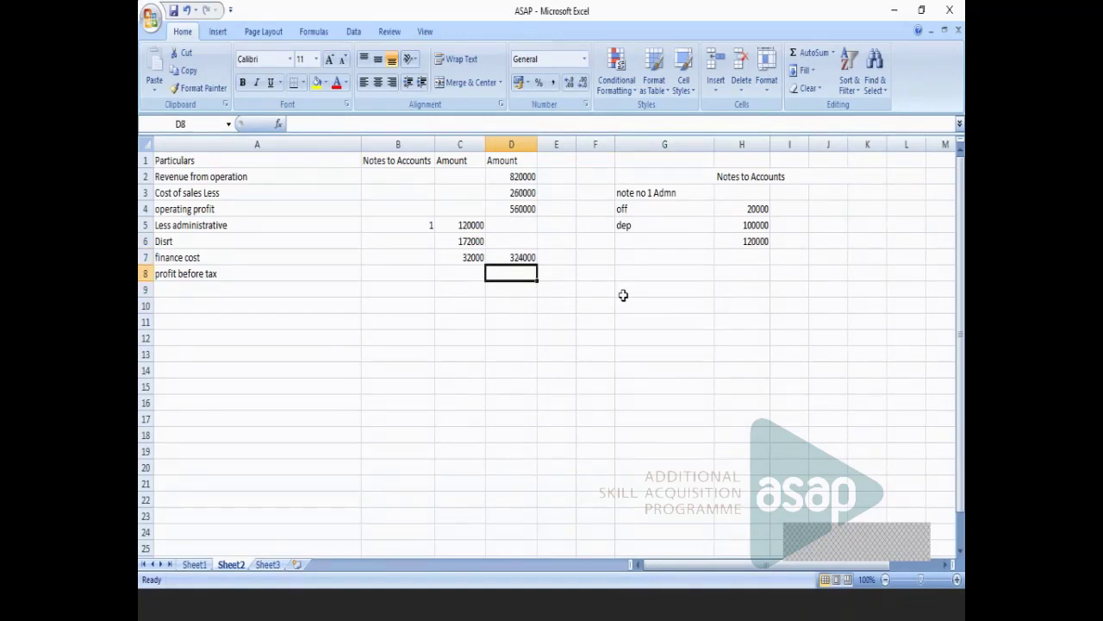
Enter 236000 as profit before tax in D8 and add an "Income tax less" row in row 9 with 20000 in D9.
text(23600)
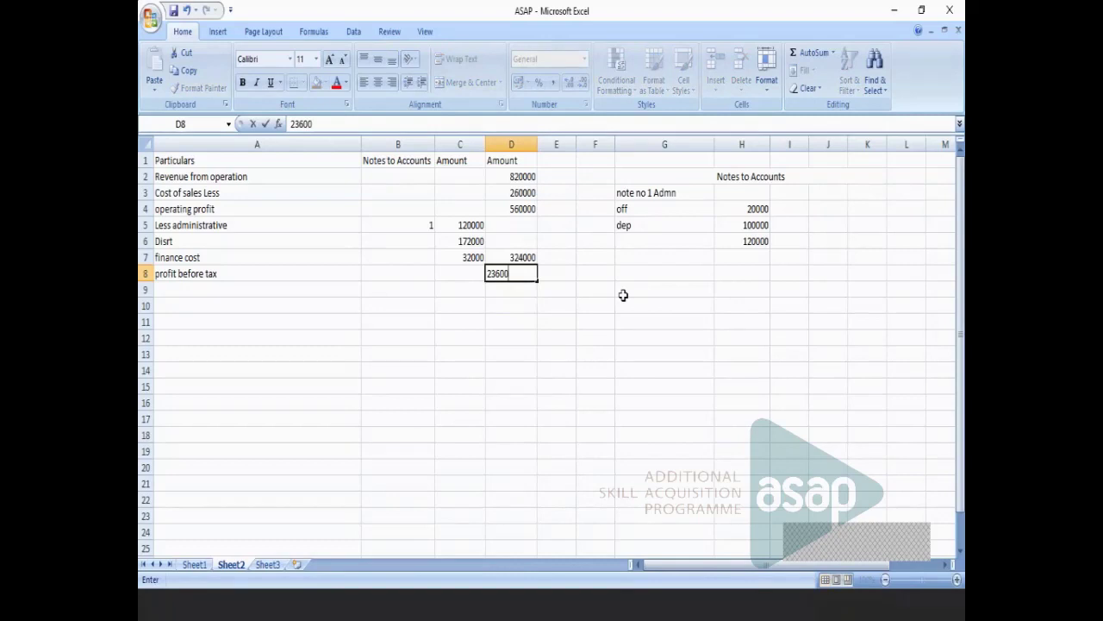
text(0)
click(271, 288)
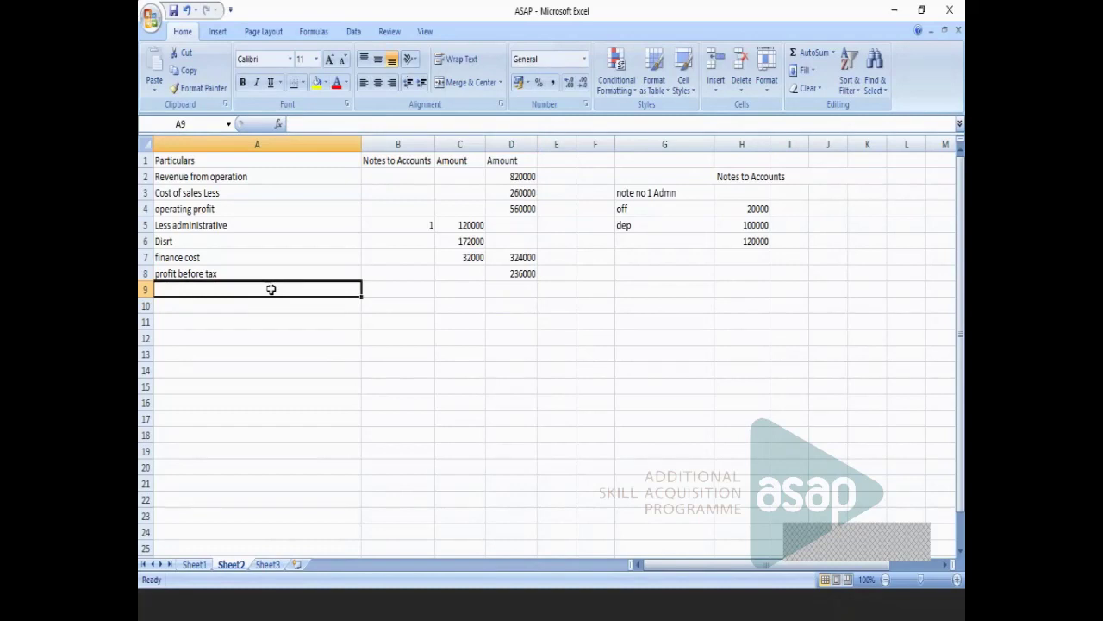
text(Income tax less)
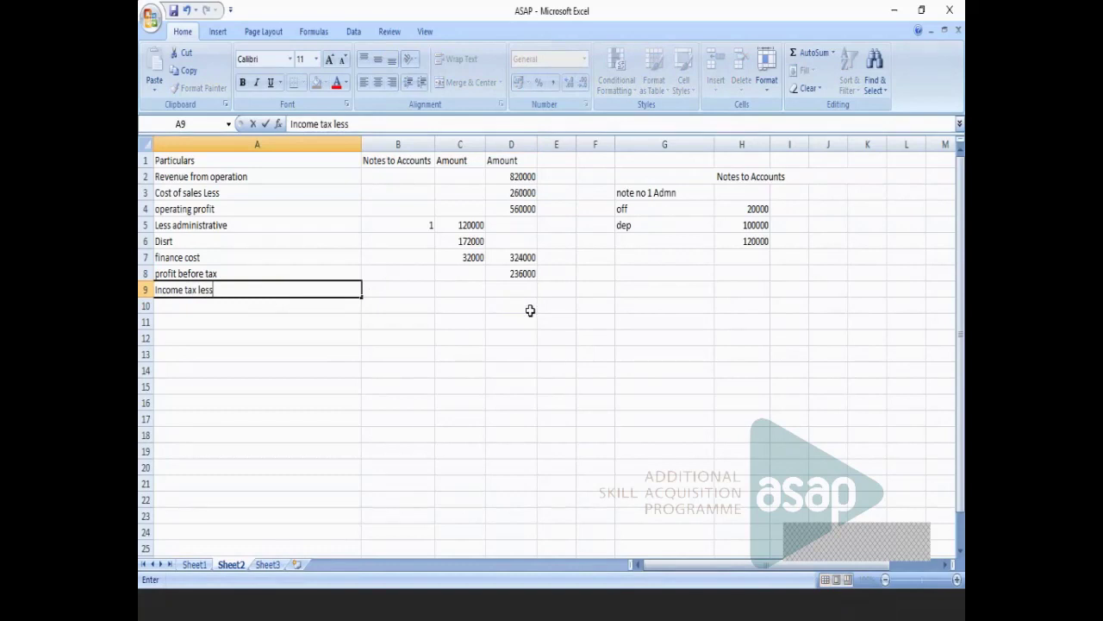
click(524, 292)
text(20000)
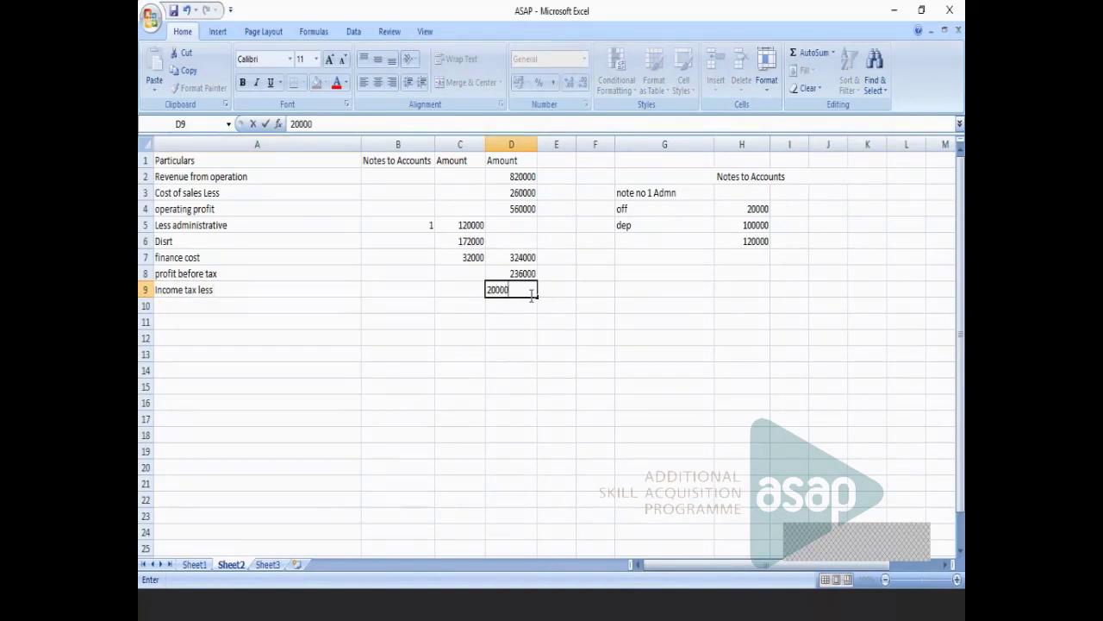
key(Return)
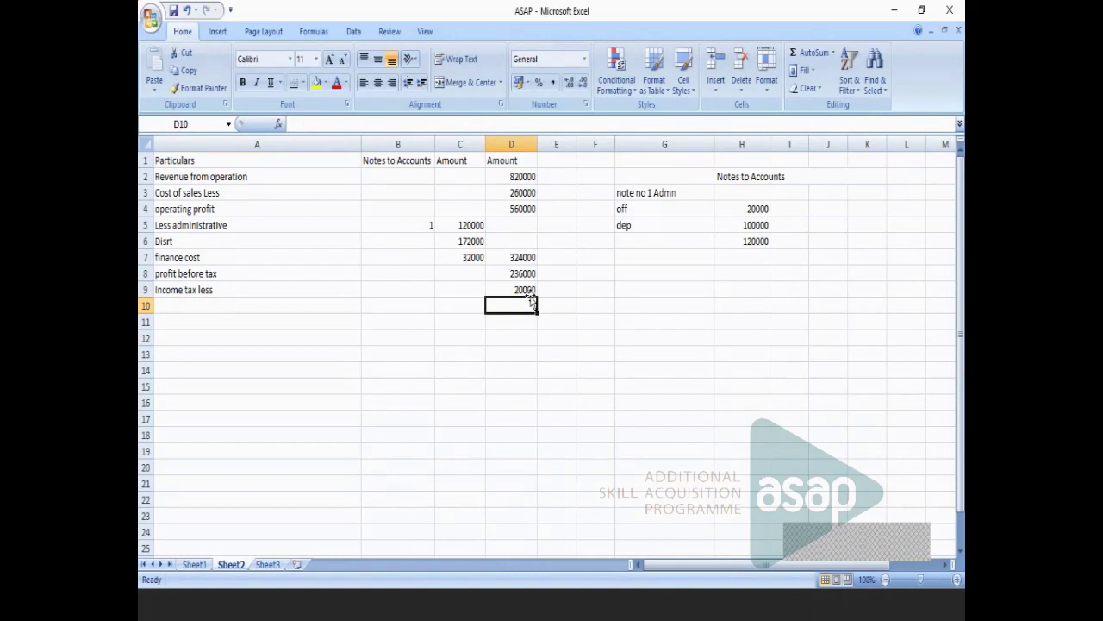
Enter 216000 in D10 and label row 10 "pat" in the Particulars column.
text(2616)
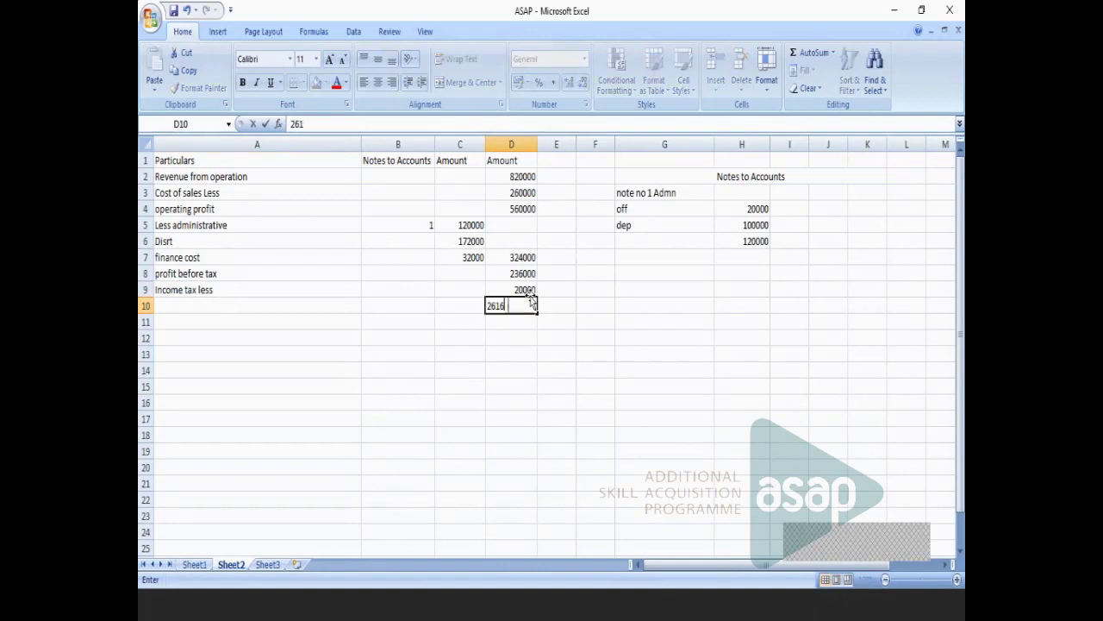
key(BackSpace)
key(BackSpace)
text(1)
text(0000)
click(680, 356)
click(196, 301)
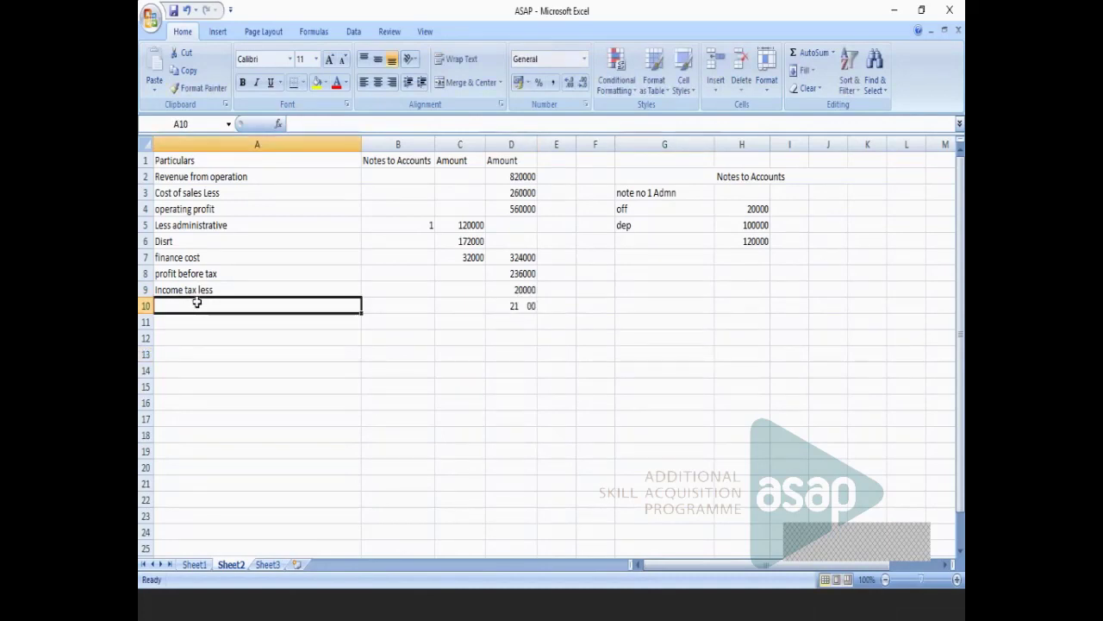
text(profit before tax)
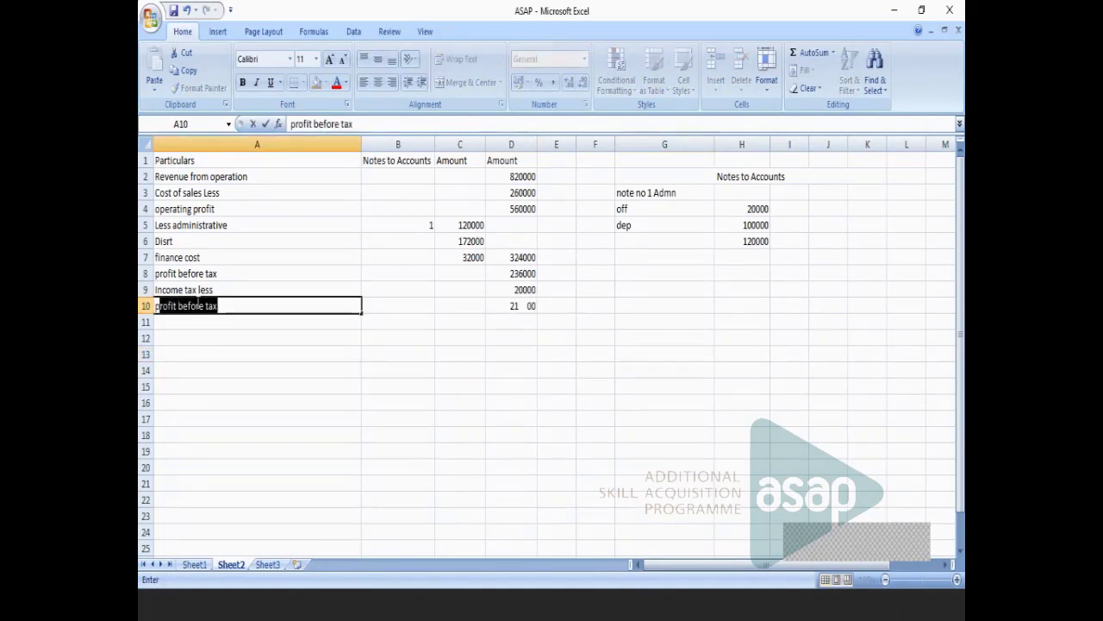
click(270, 357)
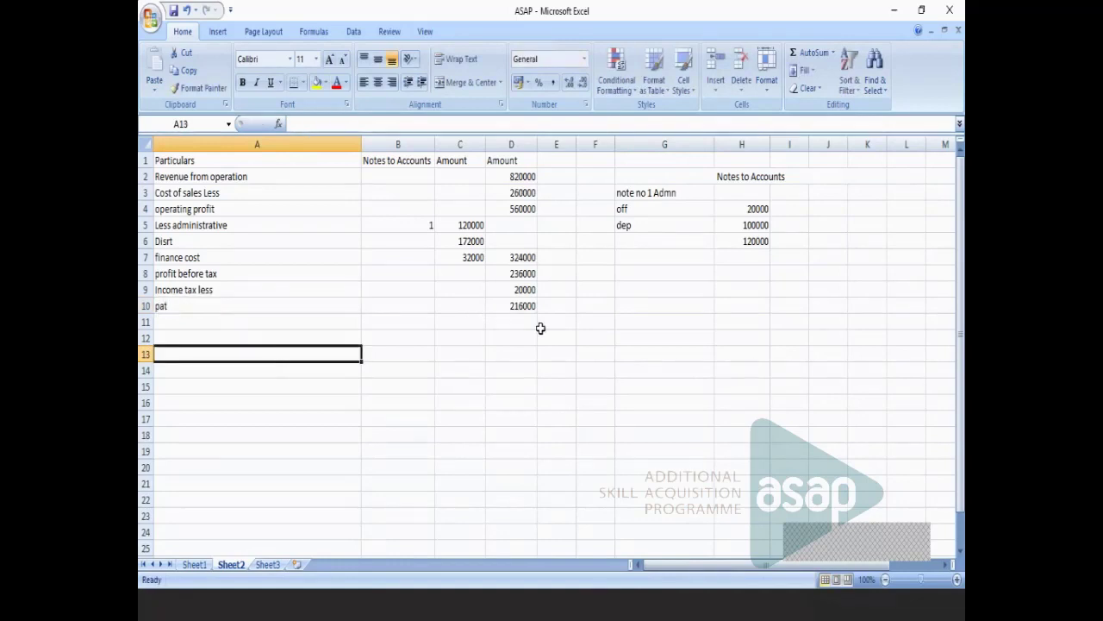
Add the row label "Exchange diff." in A11 and enter its amount of 10000 in D11.
click(291, 321)
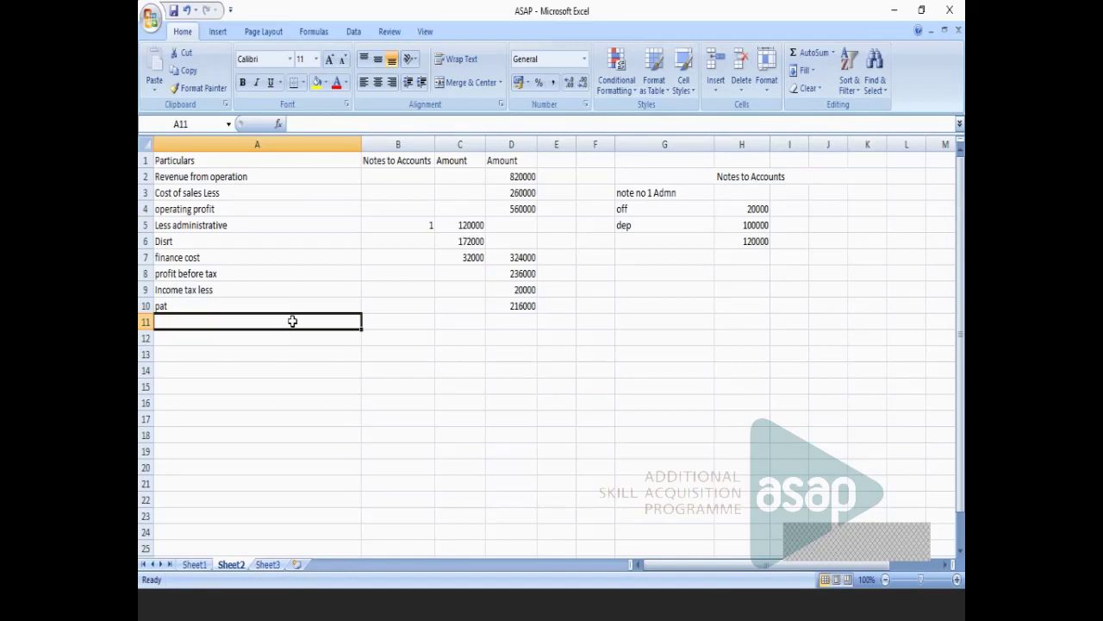
text(E)
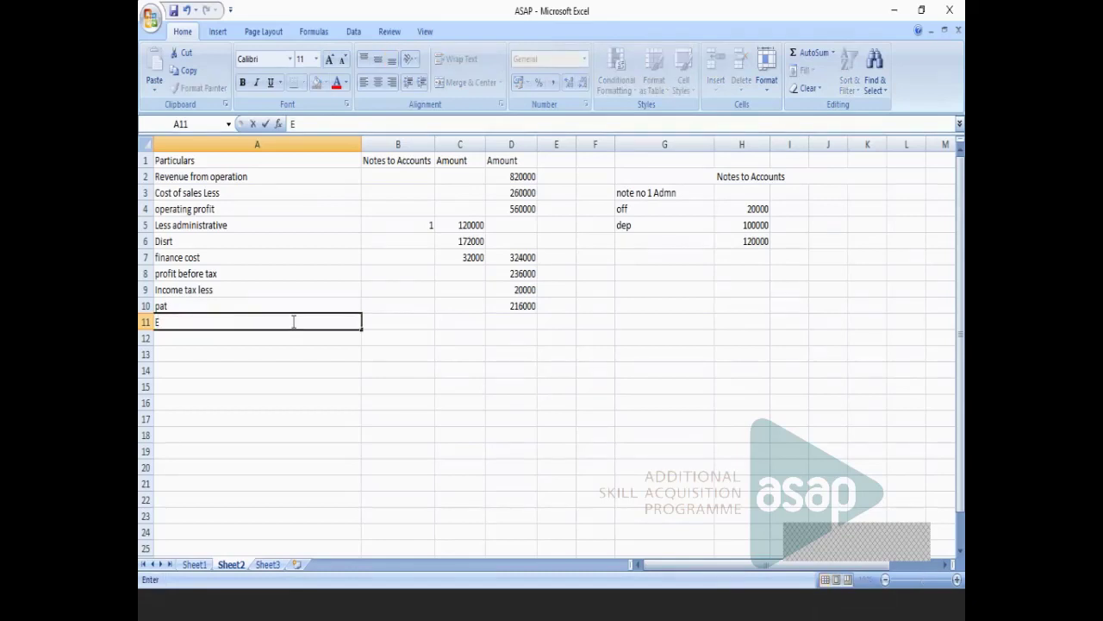
text(y)
text(chang)
text(e diff)
text(.)
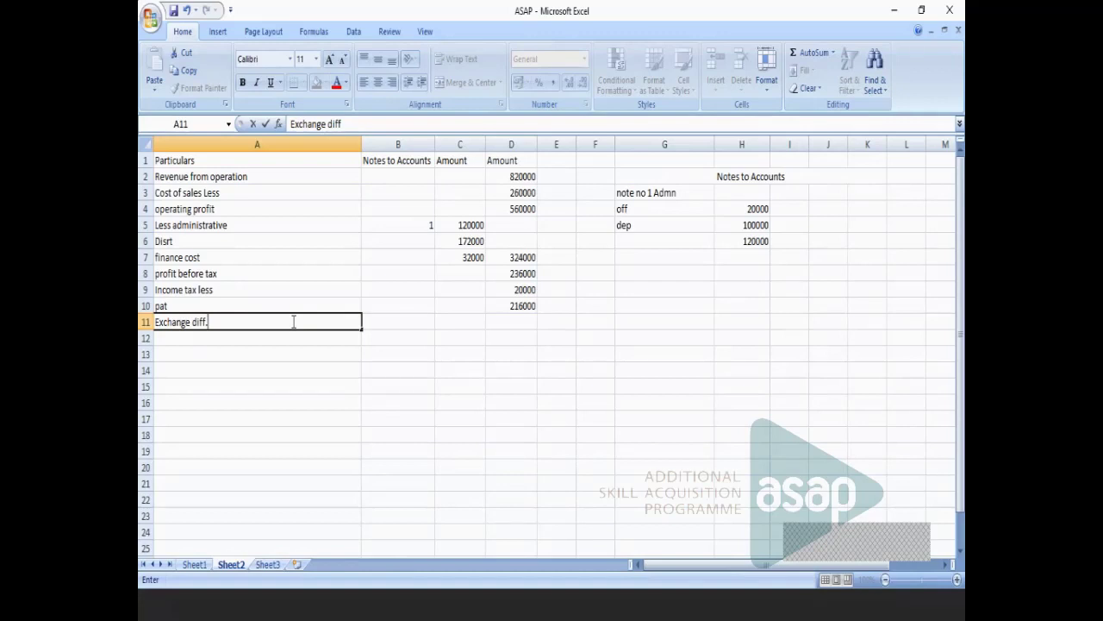
click(523, 319)
text(10000)
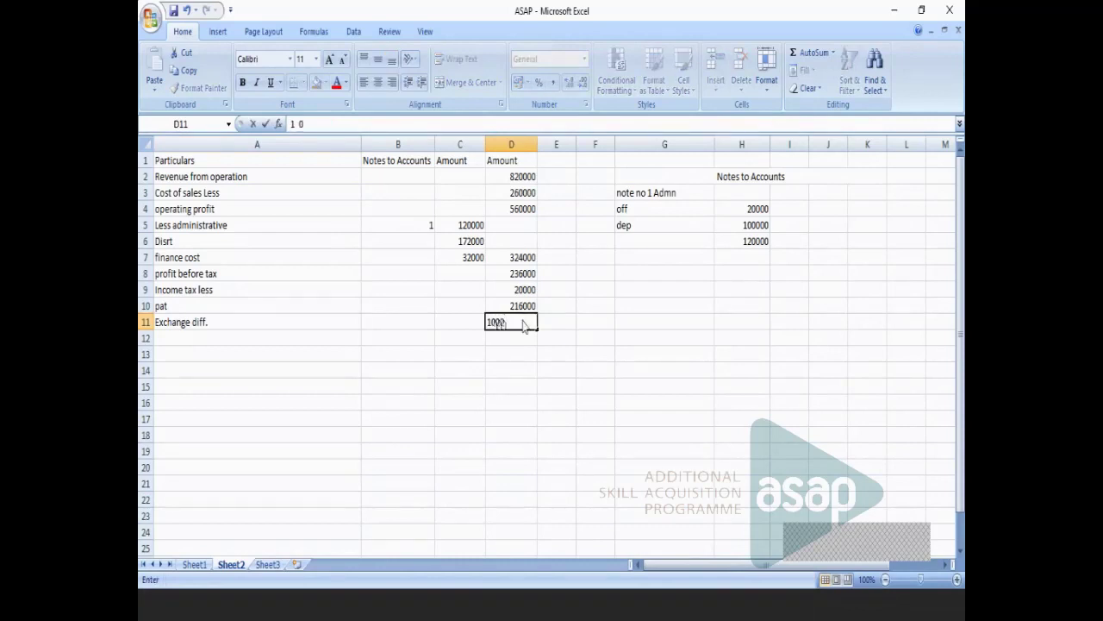
click(591, 369)
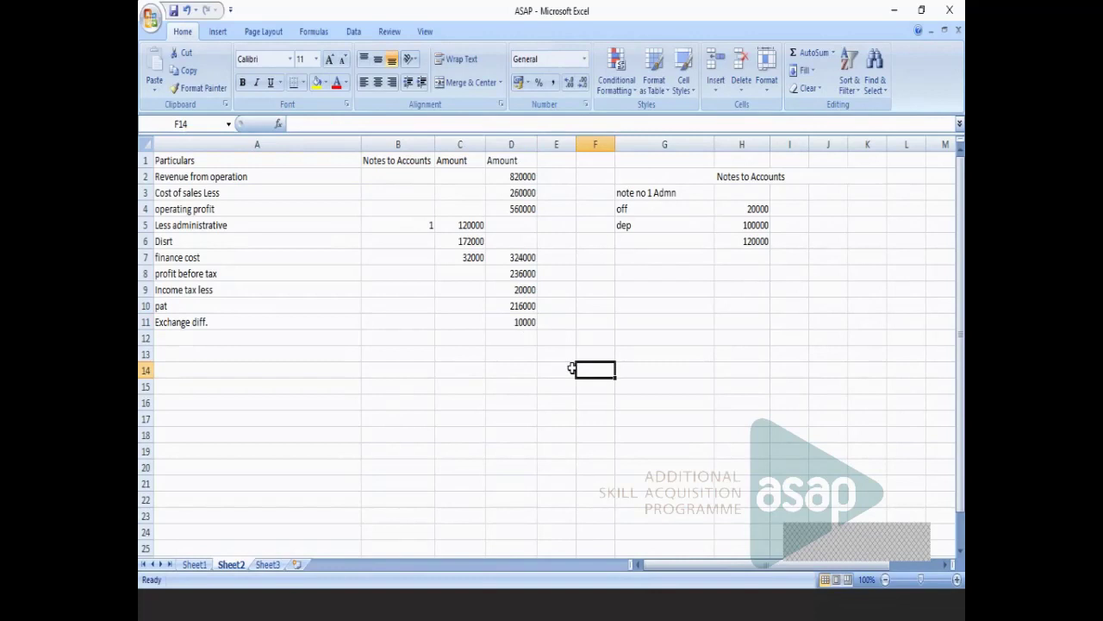
Enter 226000 in D12 and label row 12 "profit for the yesr" in the Particulars column.
click(524, 338)
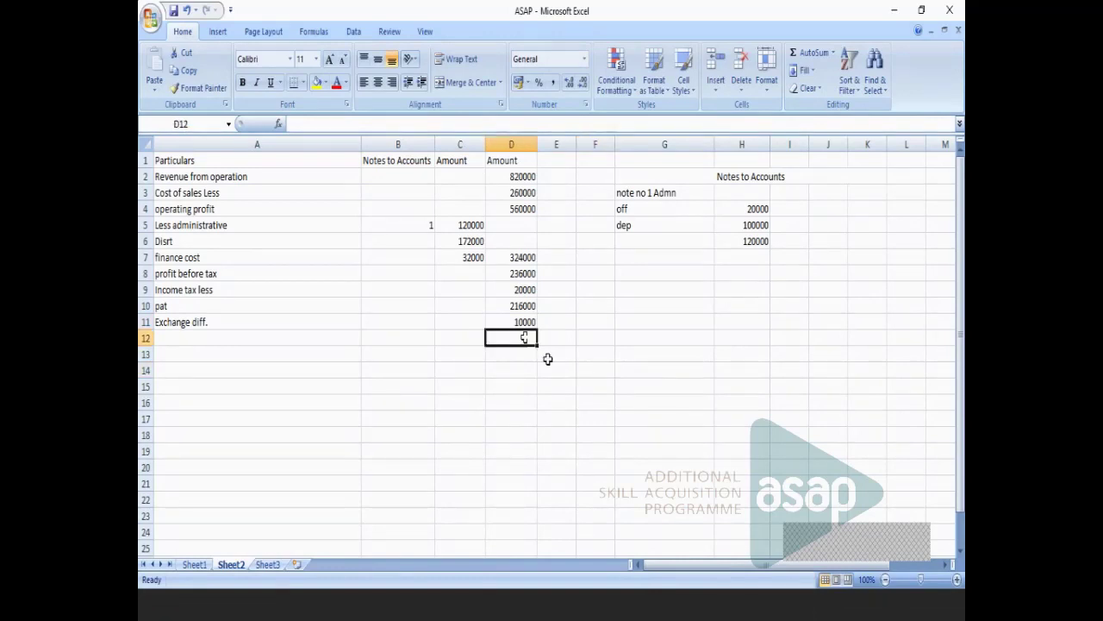
text(22600)
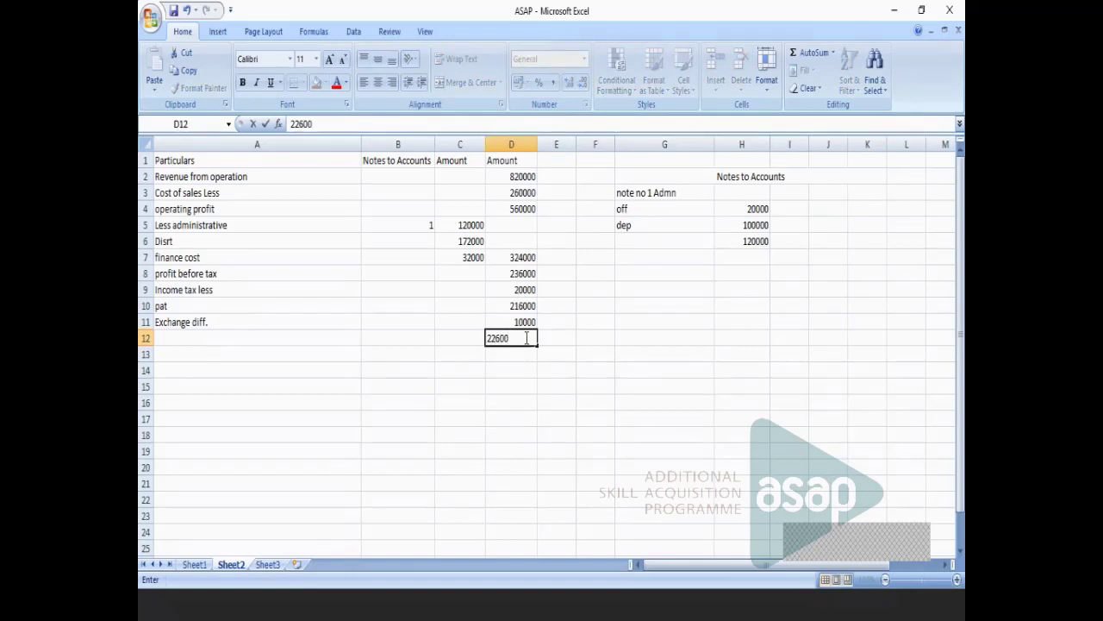
click(281, 343)
text(profot)
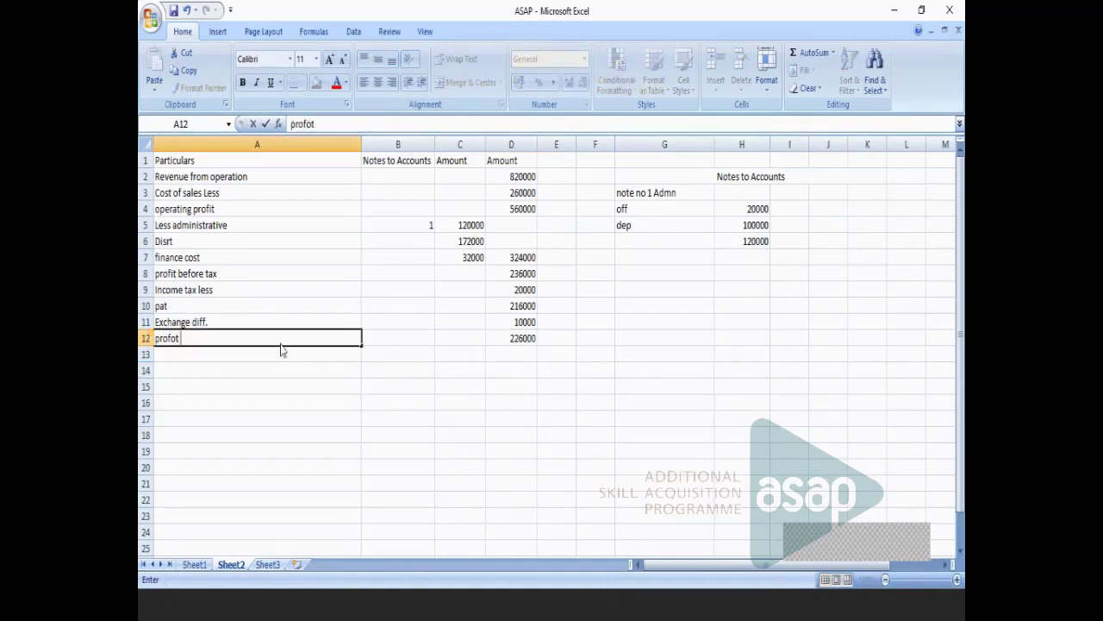
key(BackSpace)
key(BackSpace)
text(it)
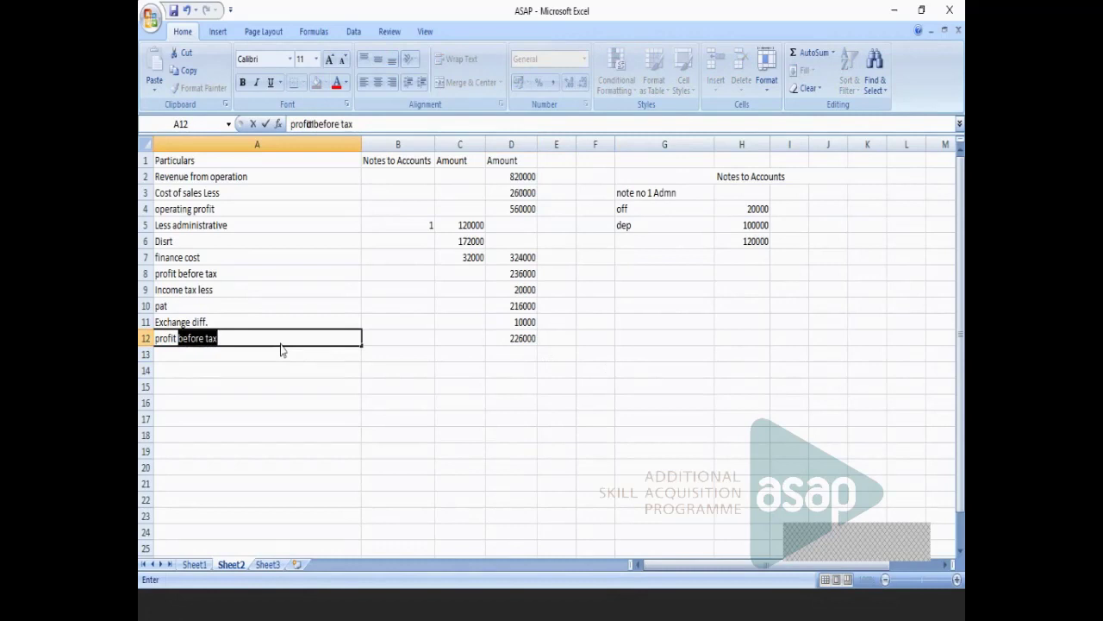
text( for the y)
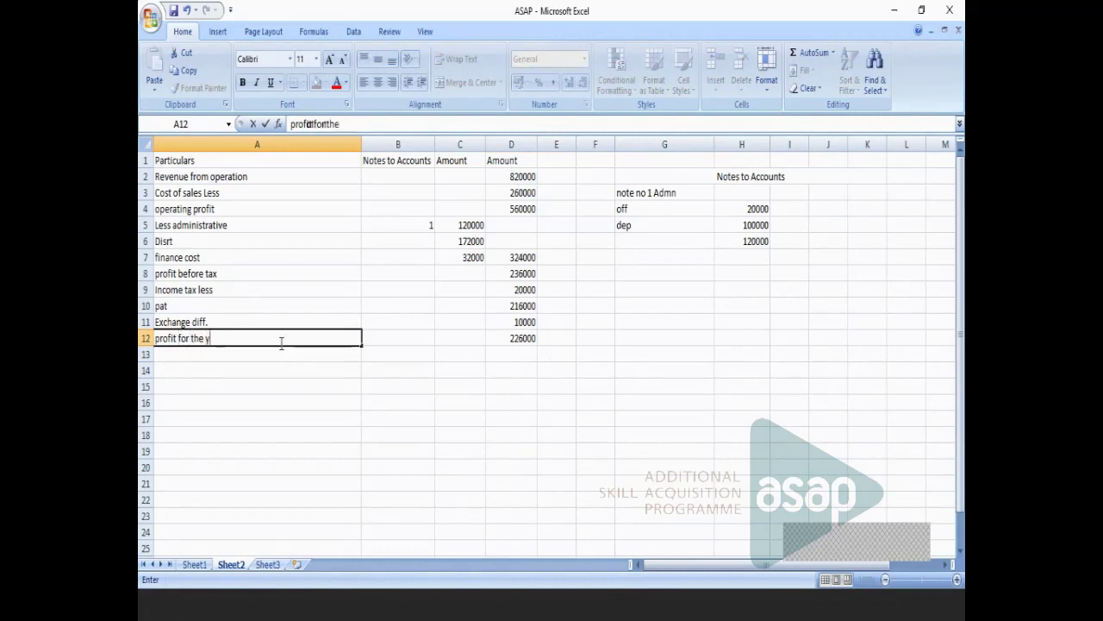
text(esr)
click(327, 402)
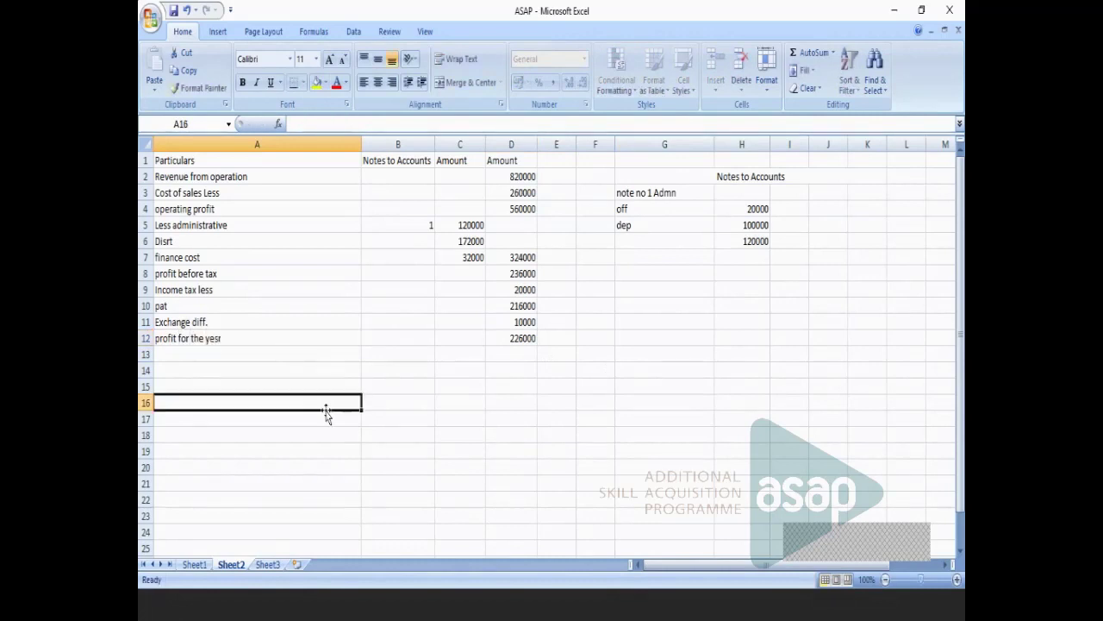
click(230, 339)
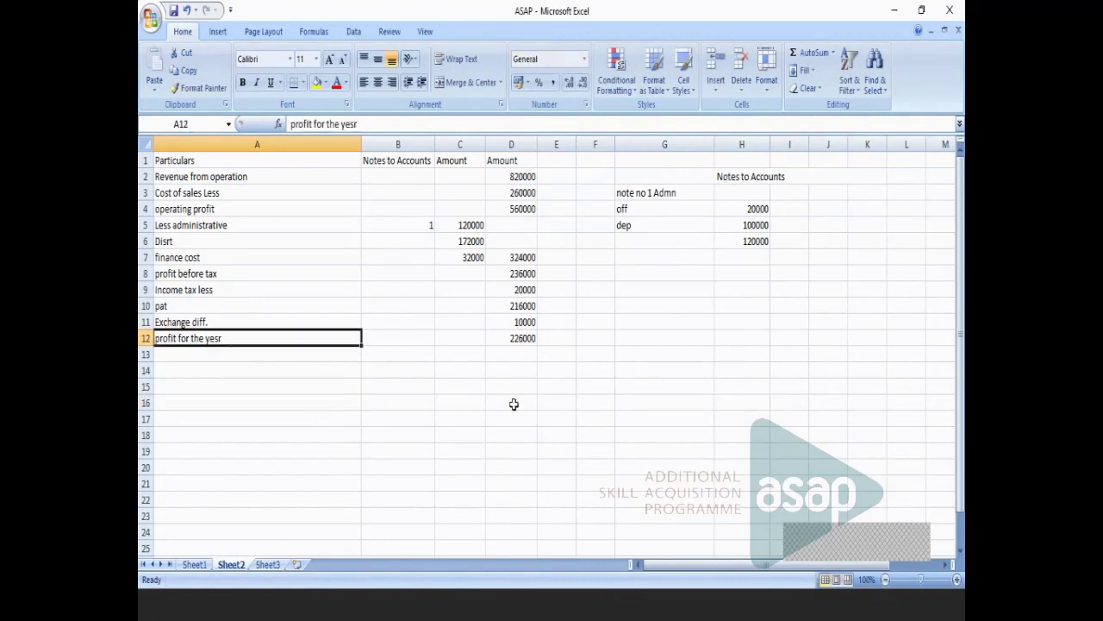
click(563, 371)
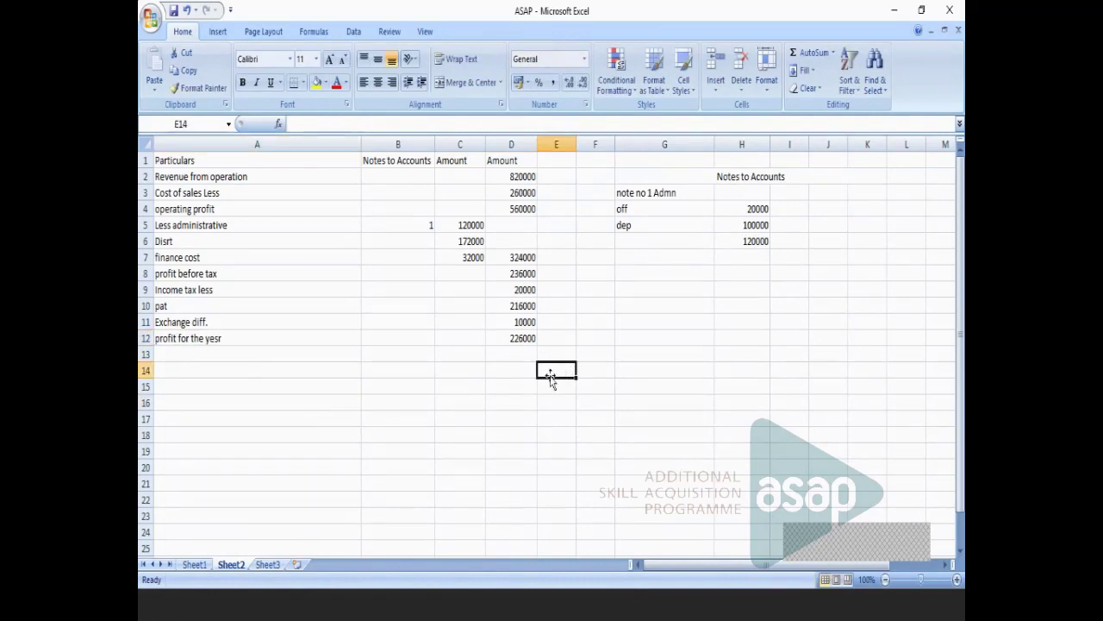
Add the row label "Basic eps" in A13 below the profit for the year.
click(241, 355)
text(B)
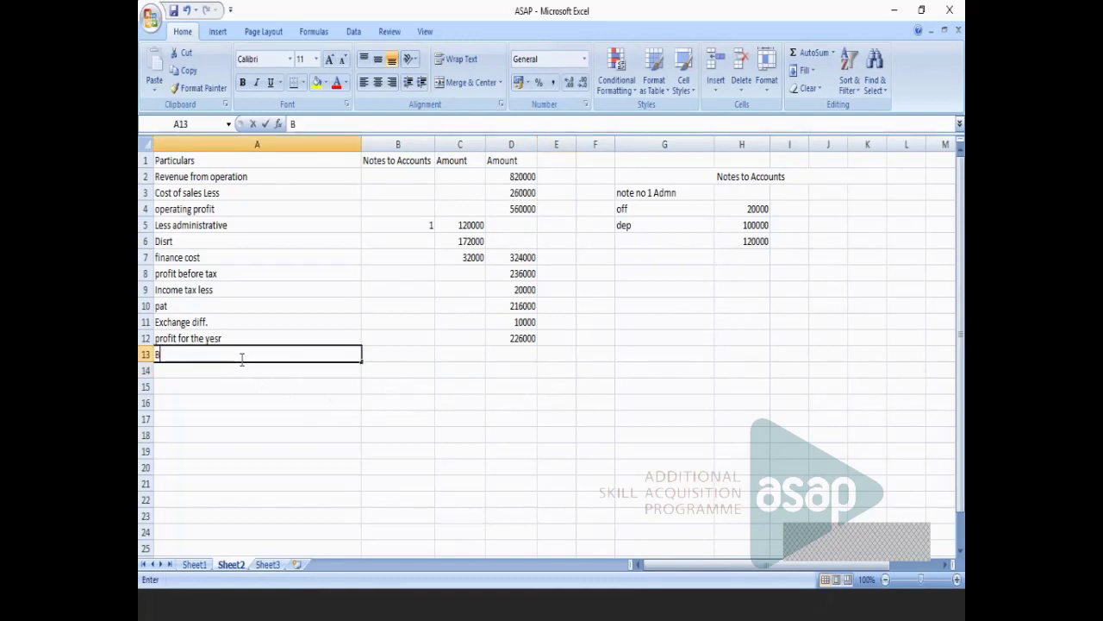
text(as)
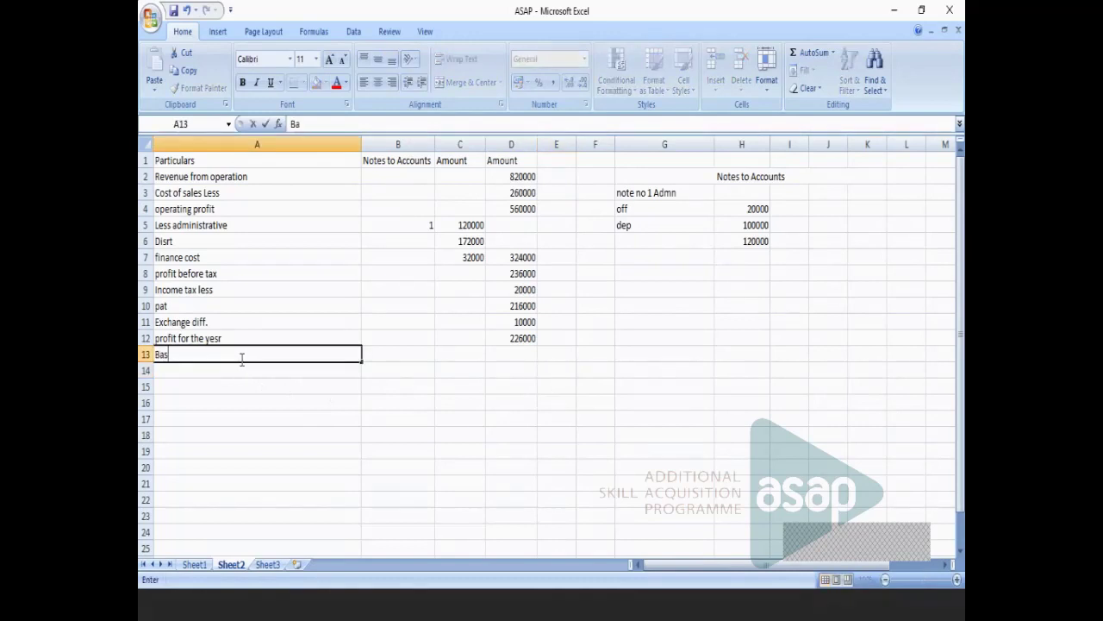
text(ic eps)
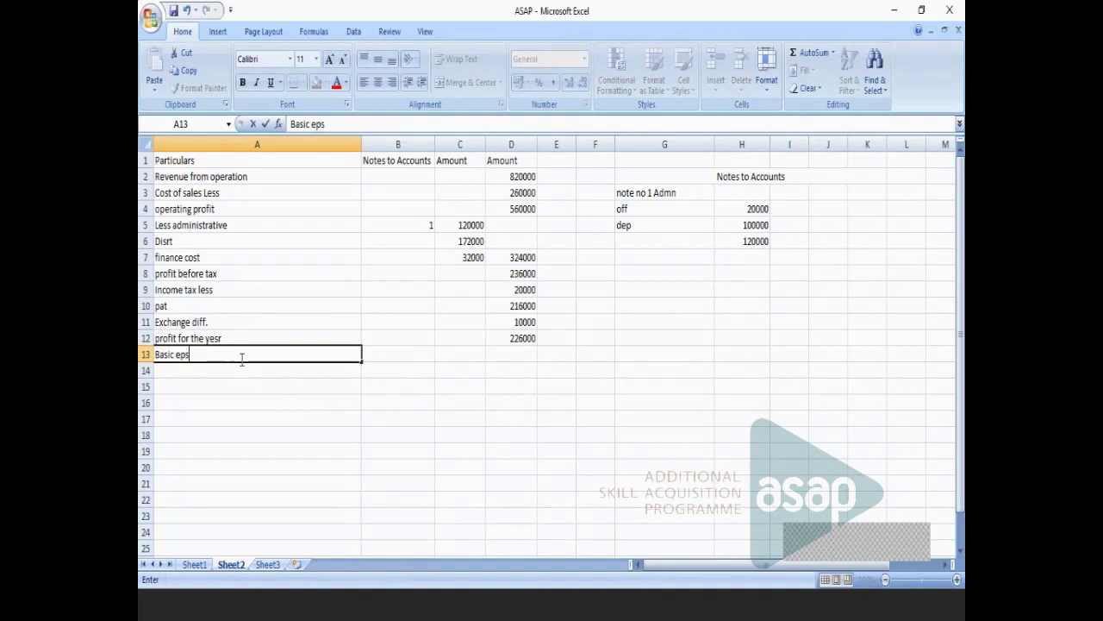
key(Return)
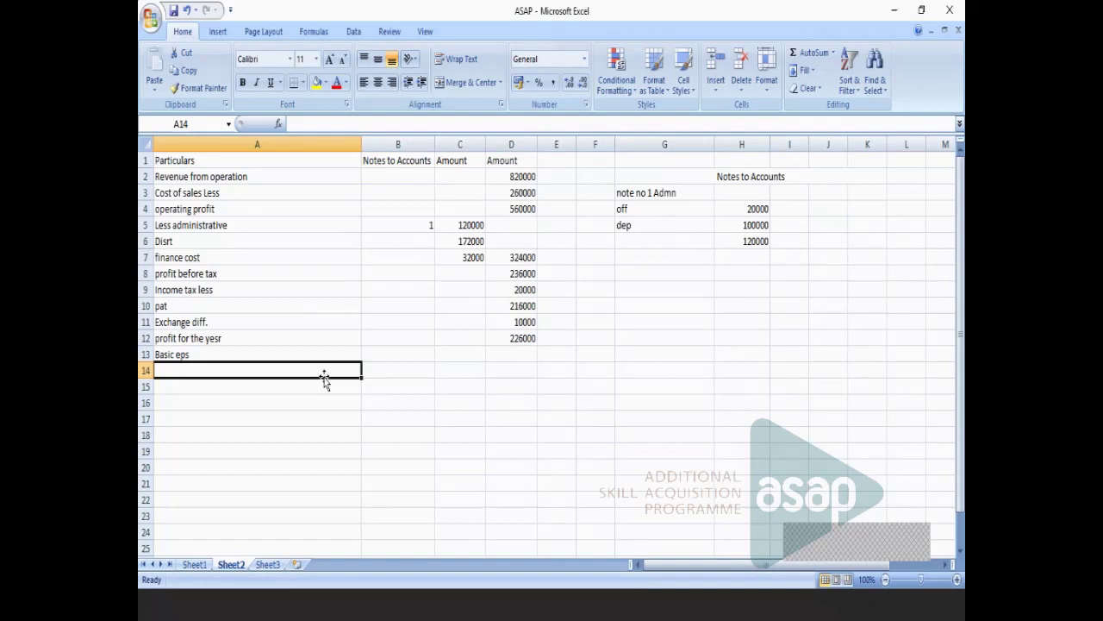
Write the basic EPS working 226000/40000 in A14 and enter its result, 5.65, in D14.
text(2)
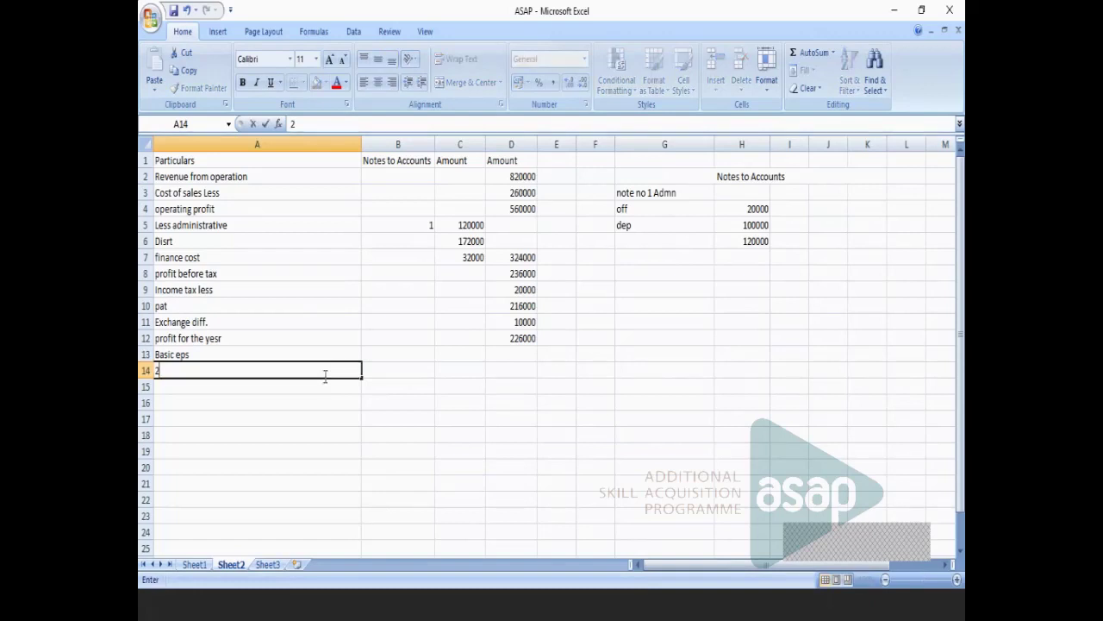
text(26000)
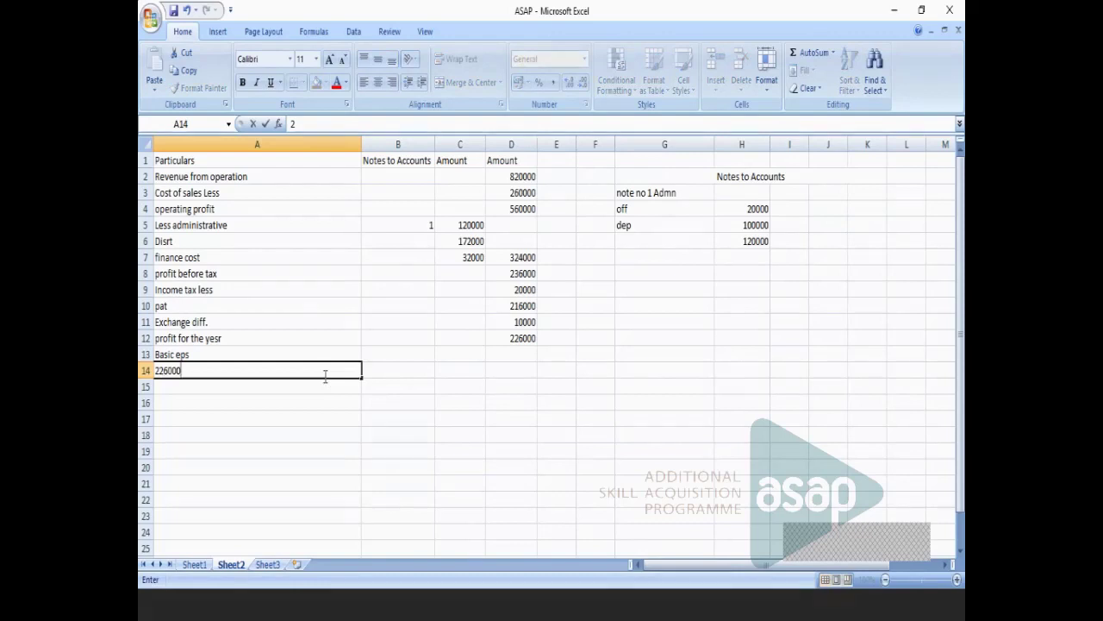
text(/10000)
click(323, 433)
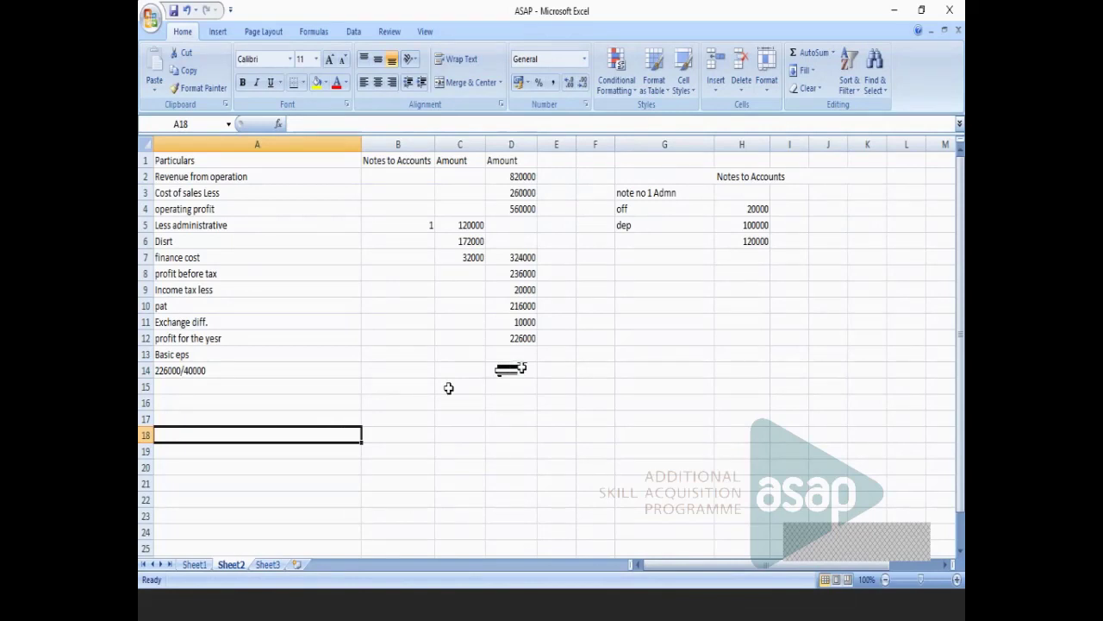
click(521, 368)
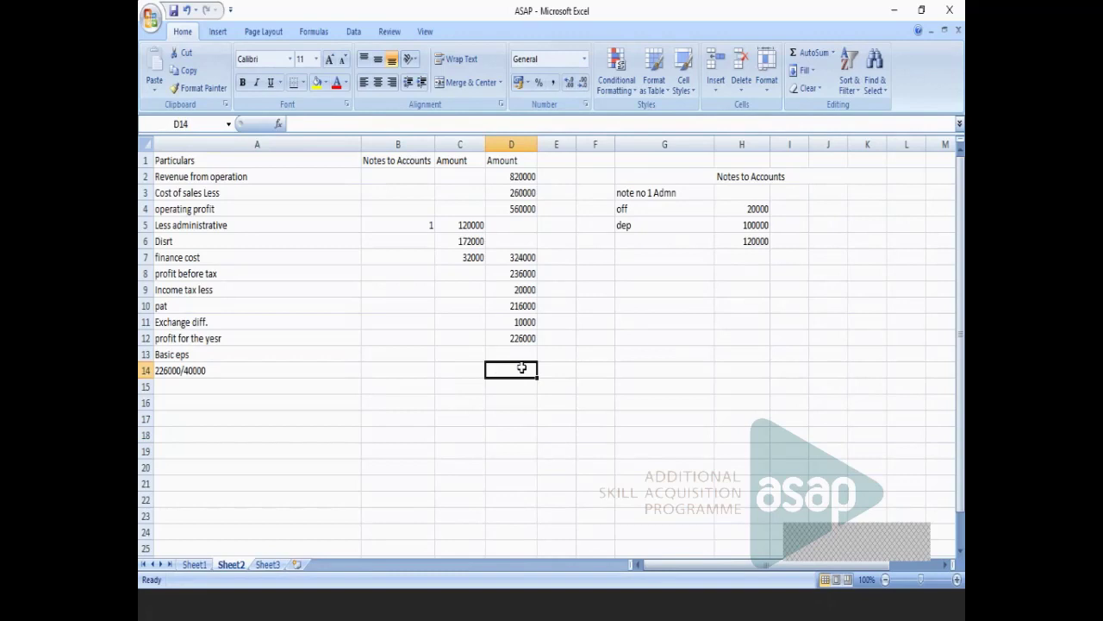
text(5)
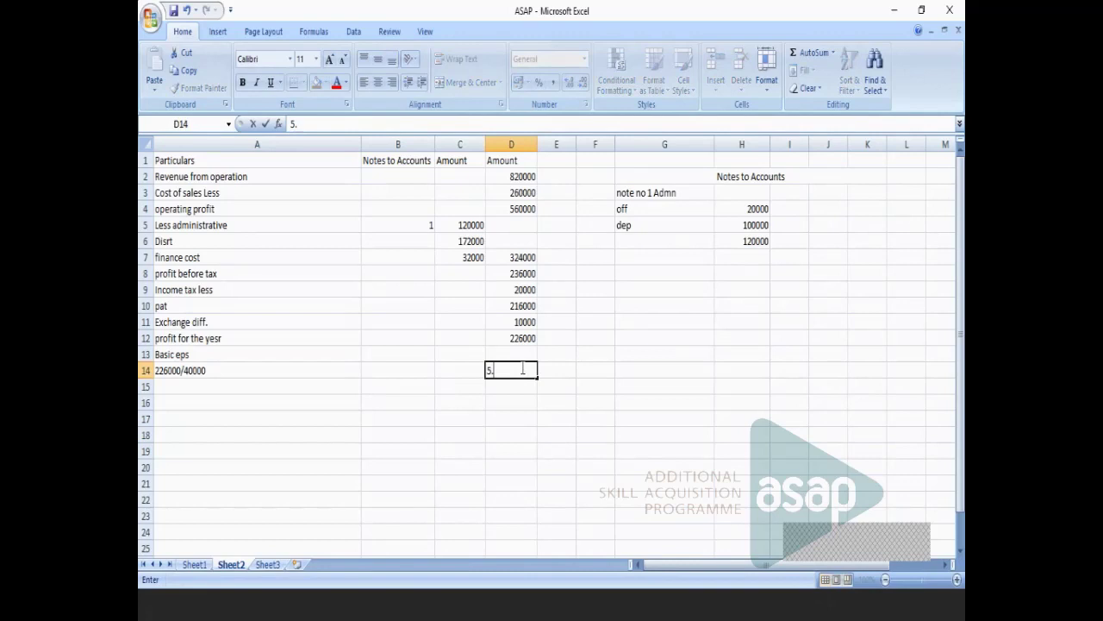
text(.6)
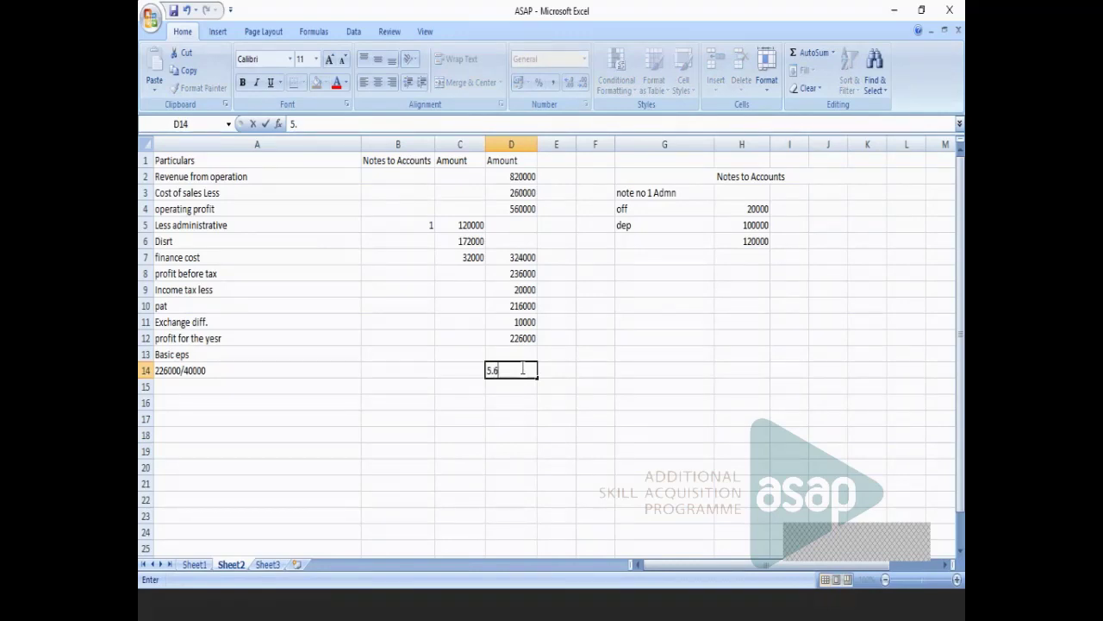
text(5)
click(742, 401)
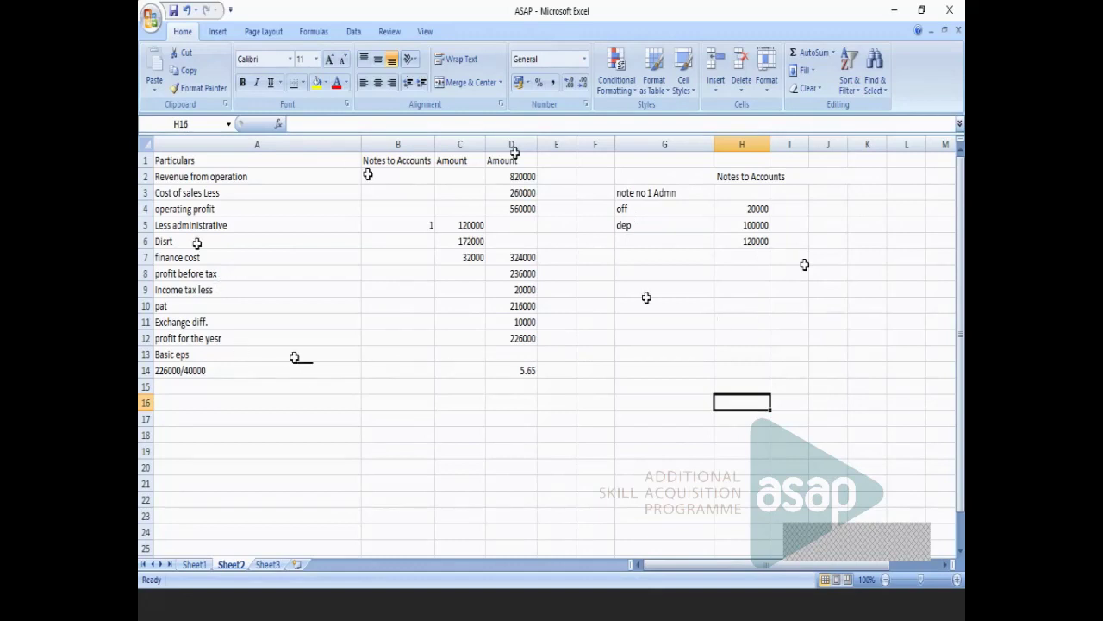
Open Sheet1 and review the column headings of the Format of Schedule of Changes in Equity, from Share Cap to Total.
click(196, 569)
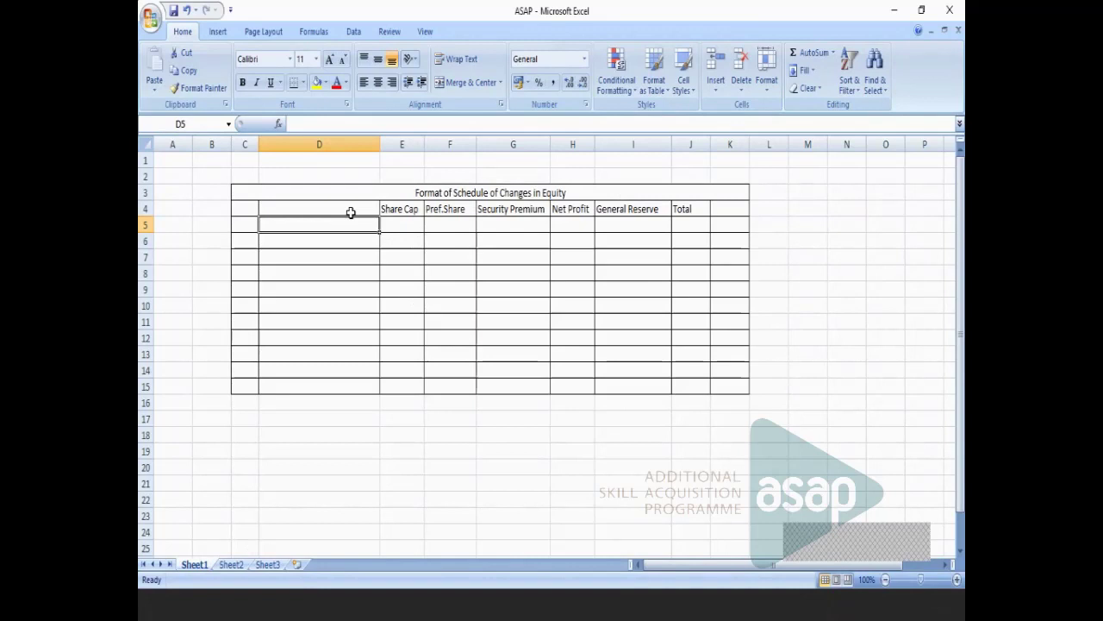
click(396, 207)
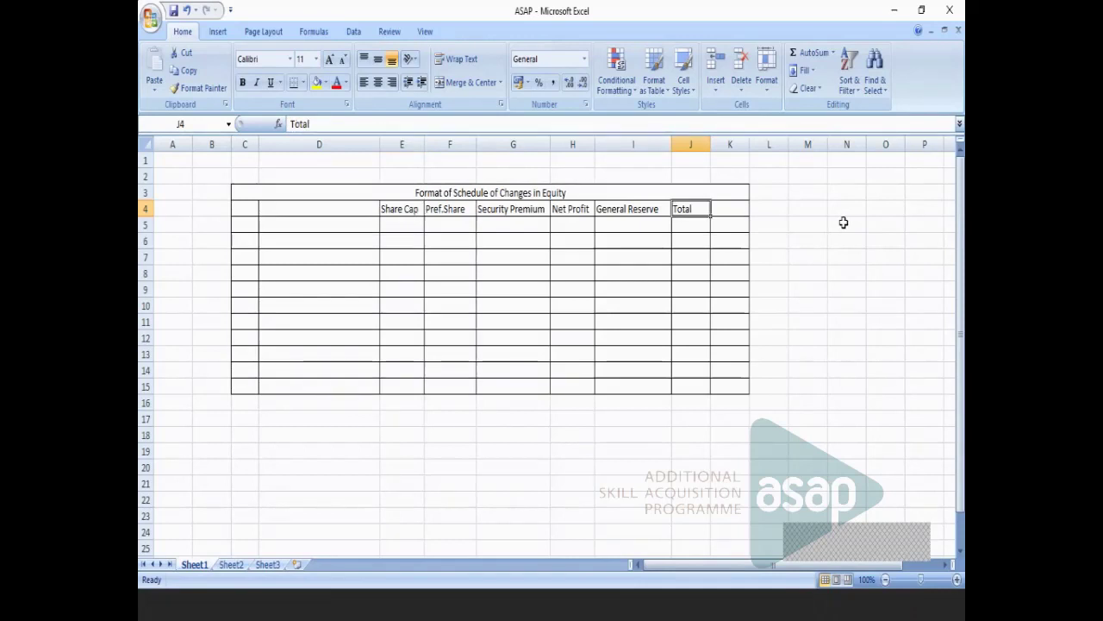
Label row 5 "opening balance" in D5 and enter 300000 in its Share Cap column.
click(843, 222)
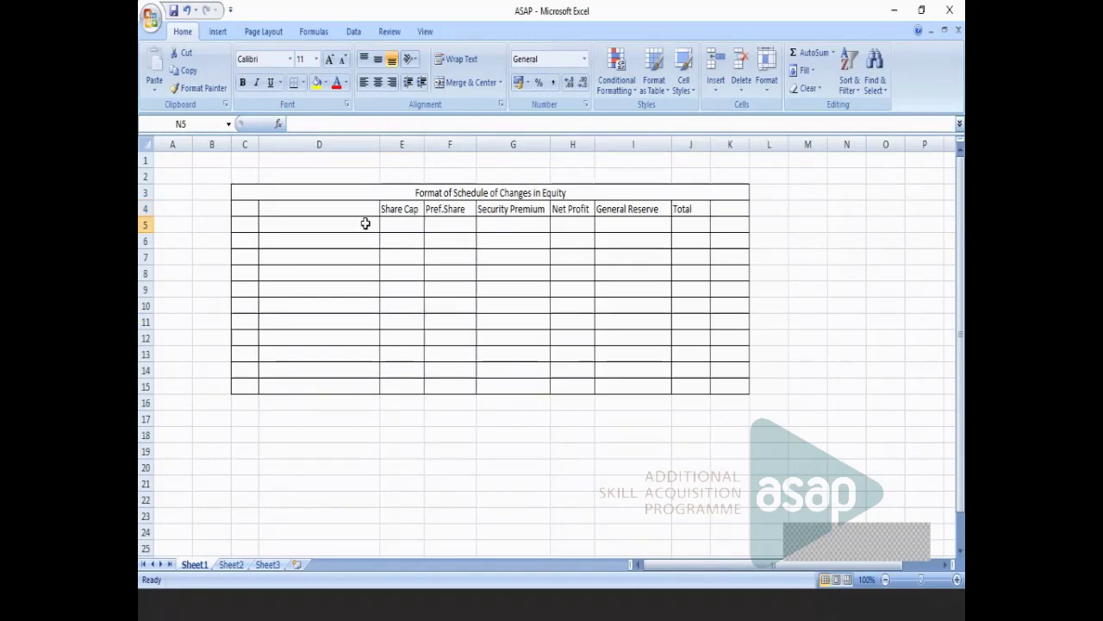
click(366, 223)
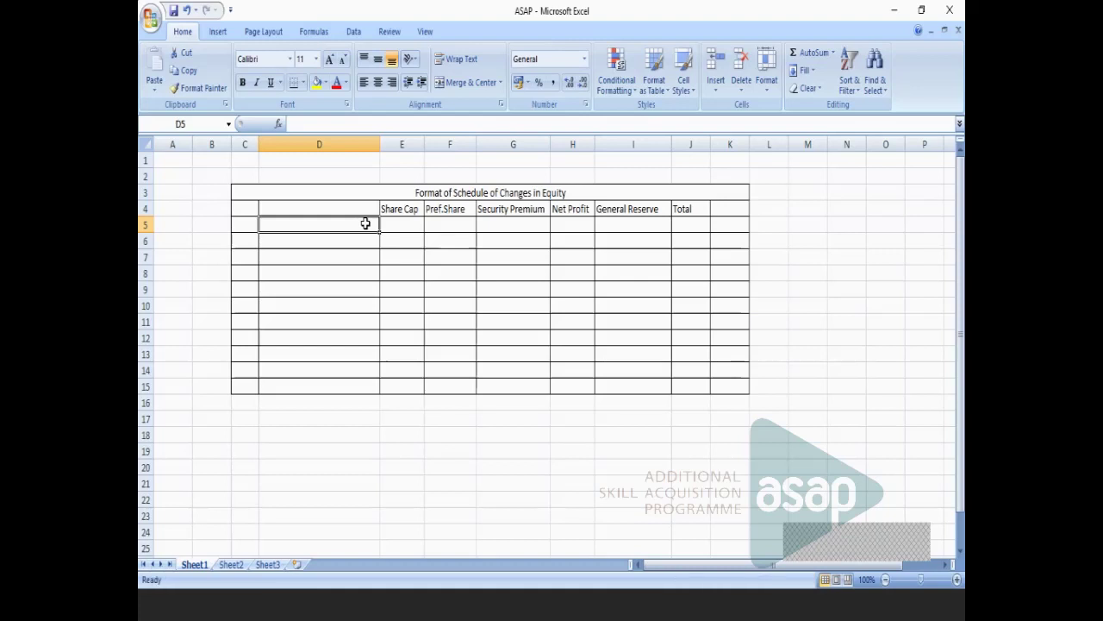
text(ope)
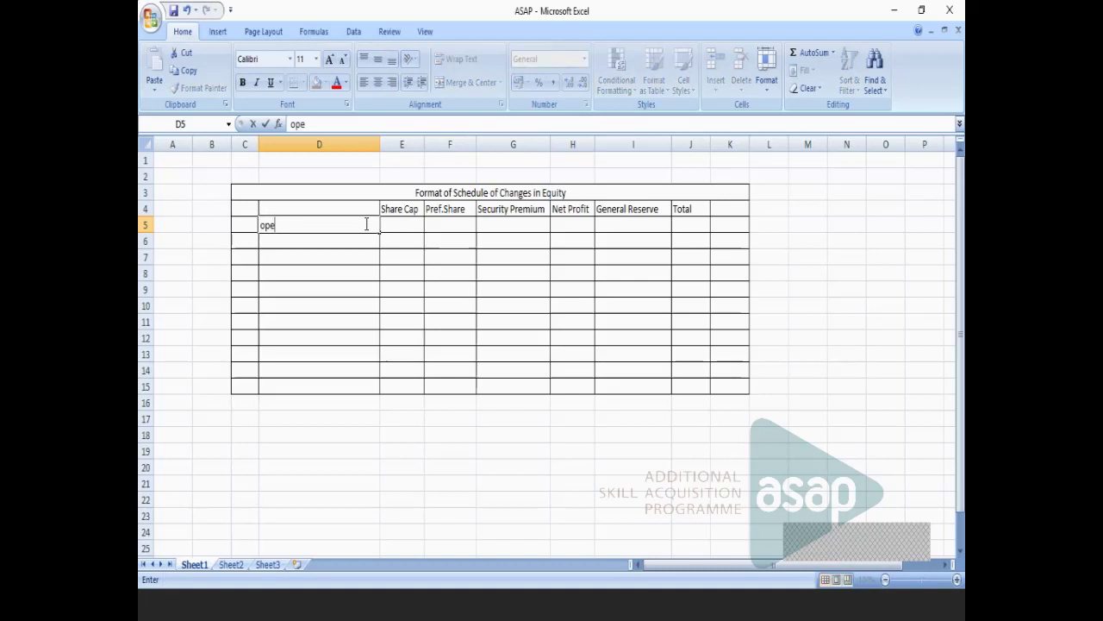
text(ning balance)
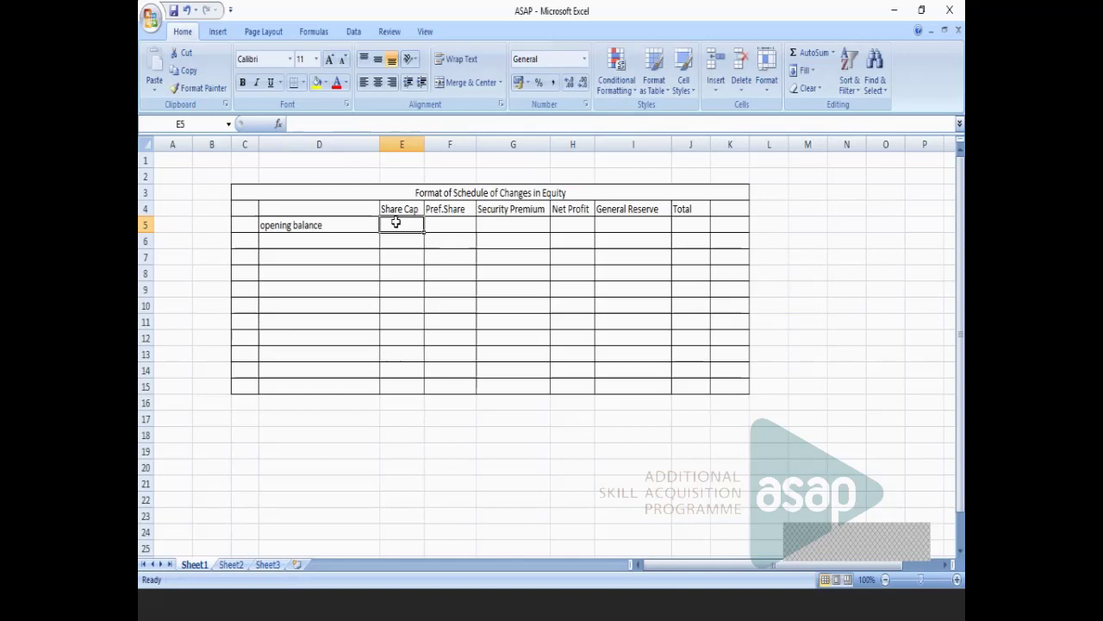
text(30)
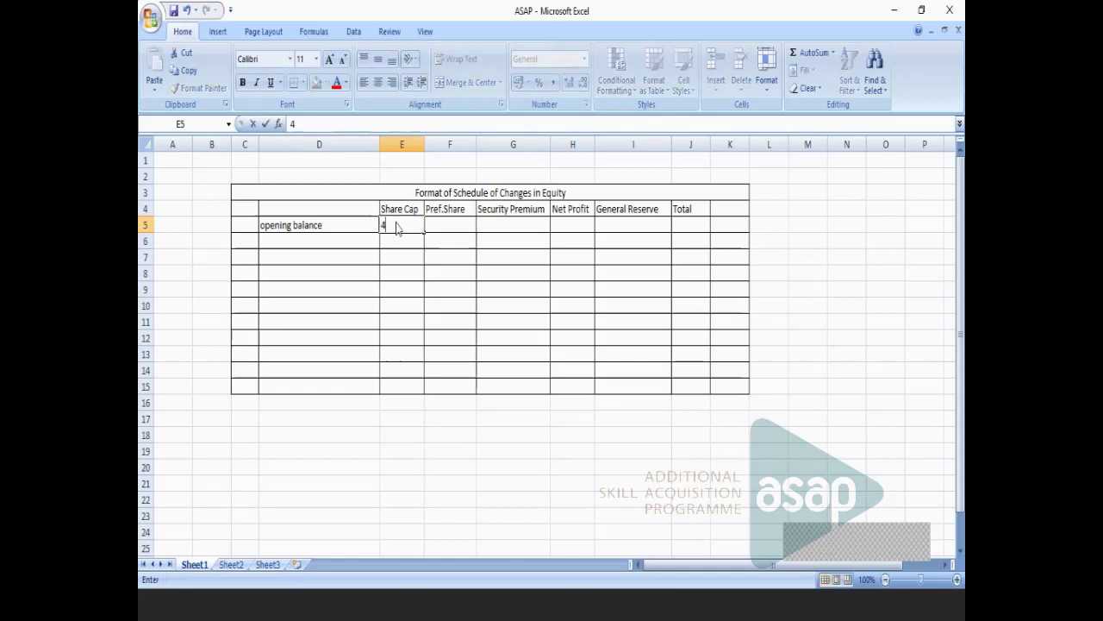
text(0000)
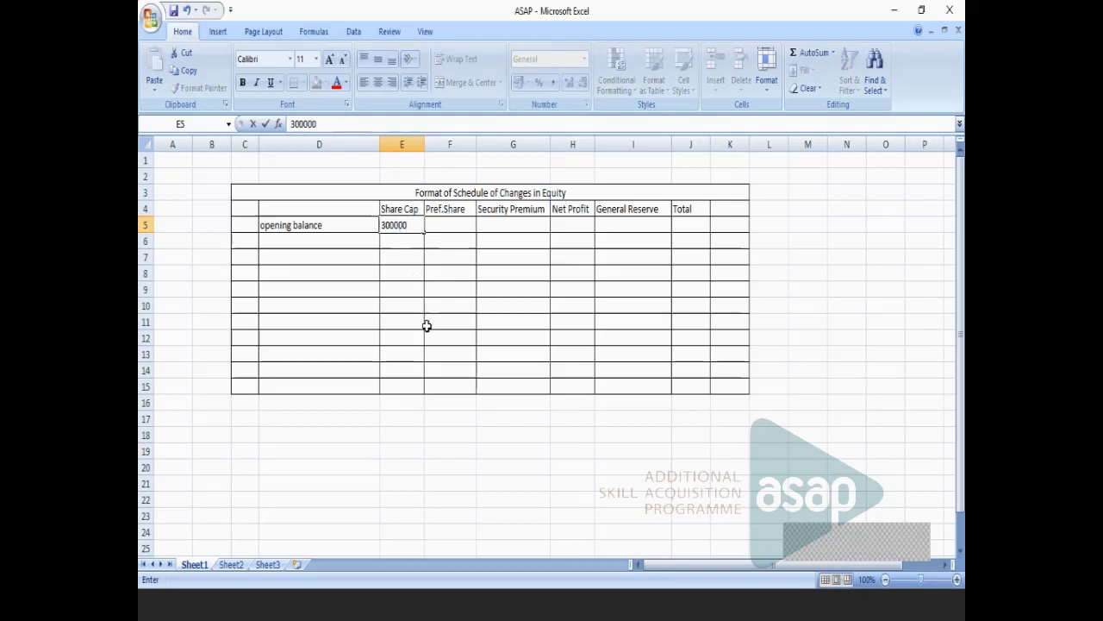
click(449, 424)
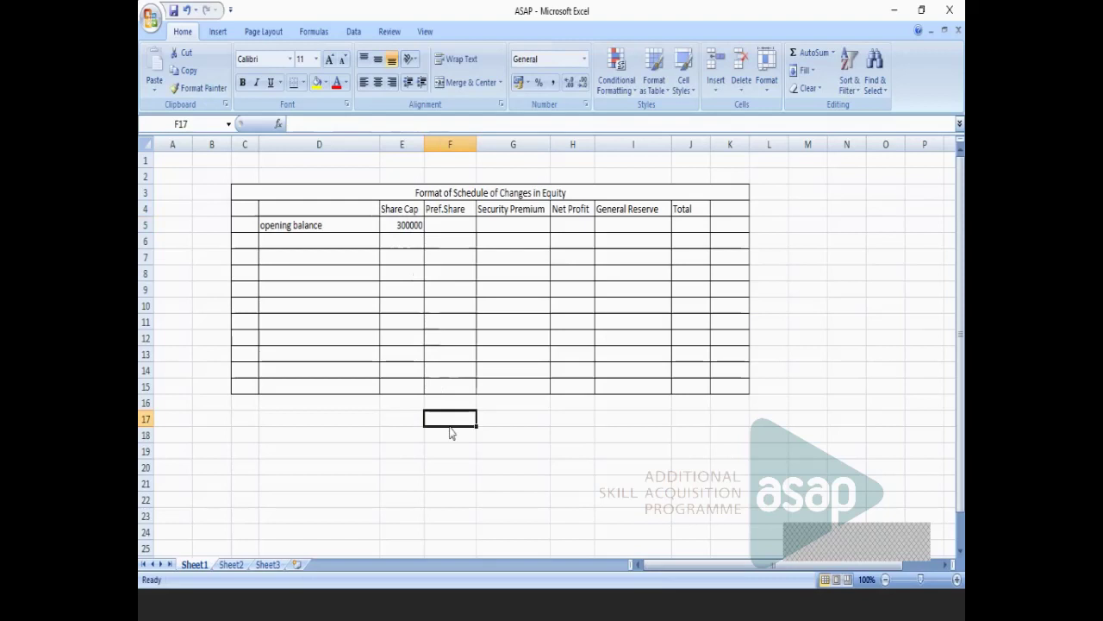
click(401, 225)
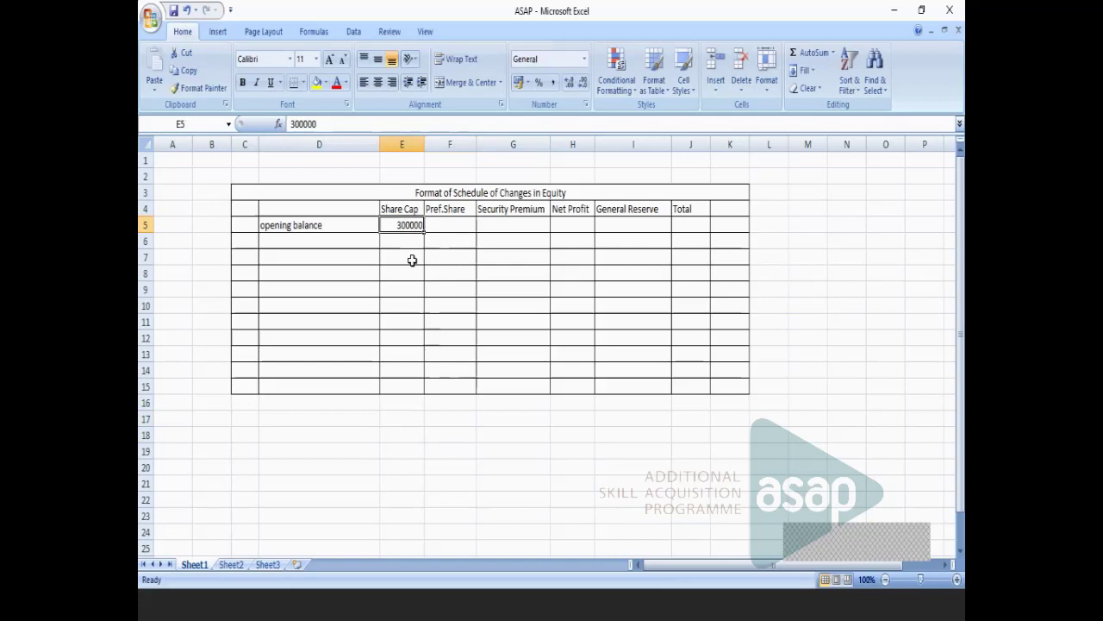
Label row 6 "issued" in D6 and enter 100000 in its Share Cap column.
click(342, 243)
text(is)
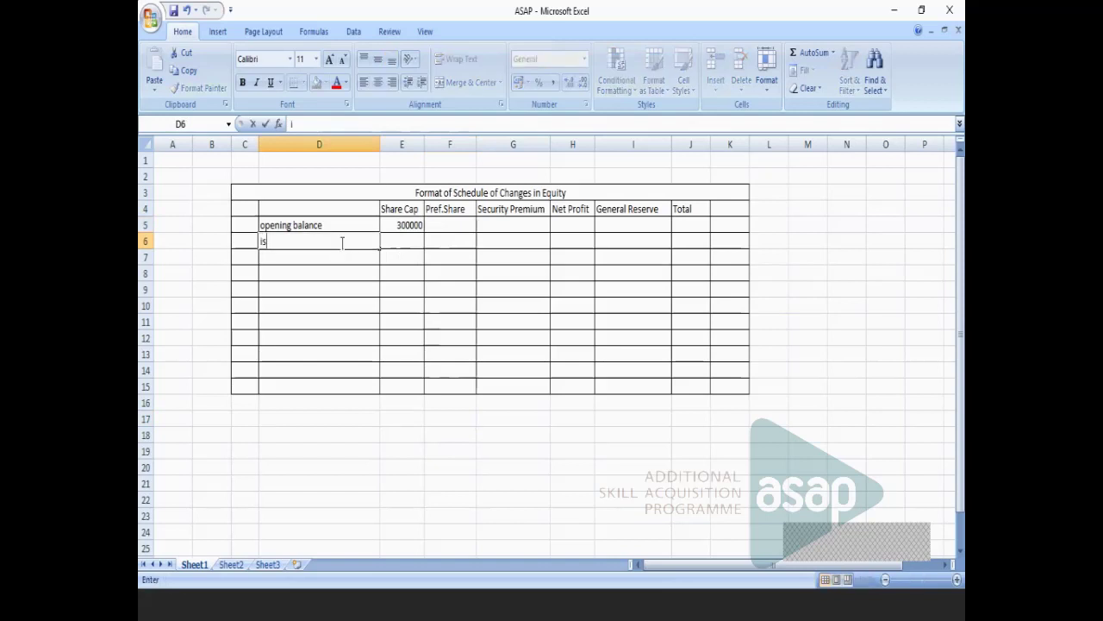
text(sueds)
key(BackSpace)
click(410, 241)
text(1)
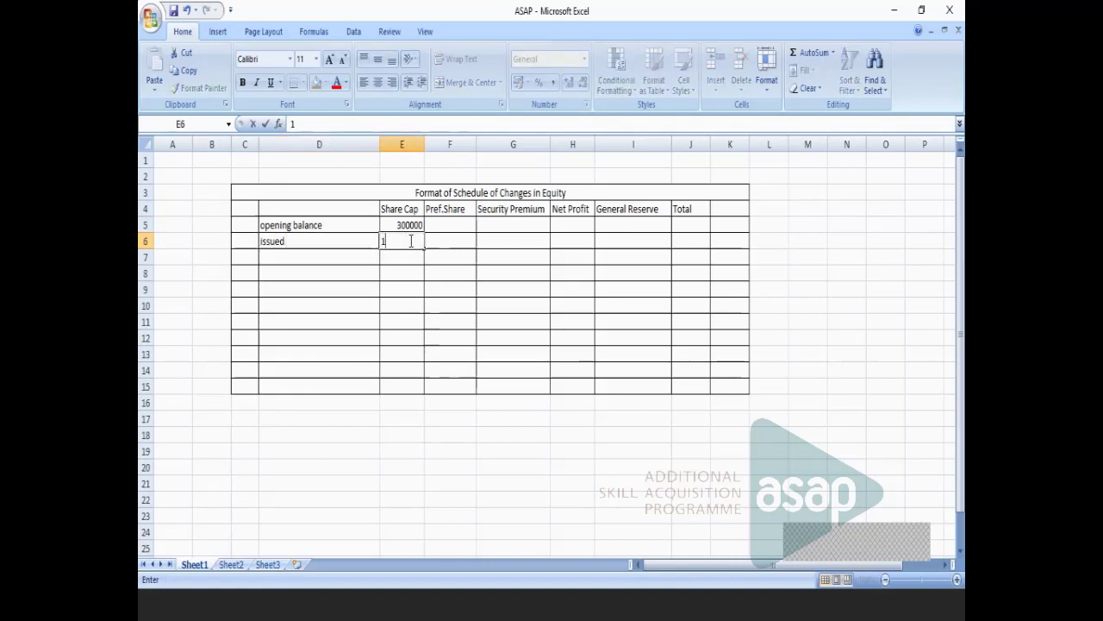
text(00000)
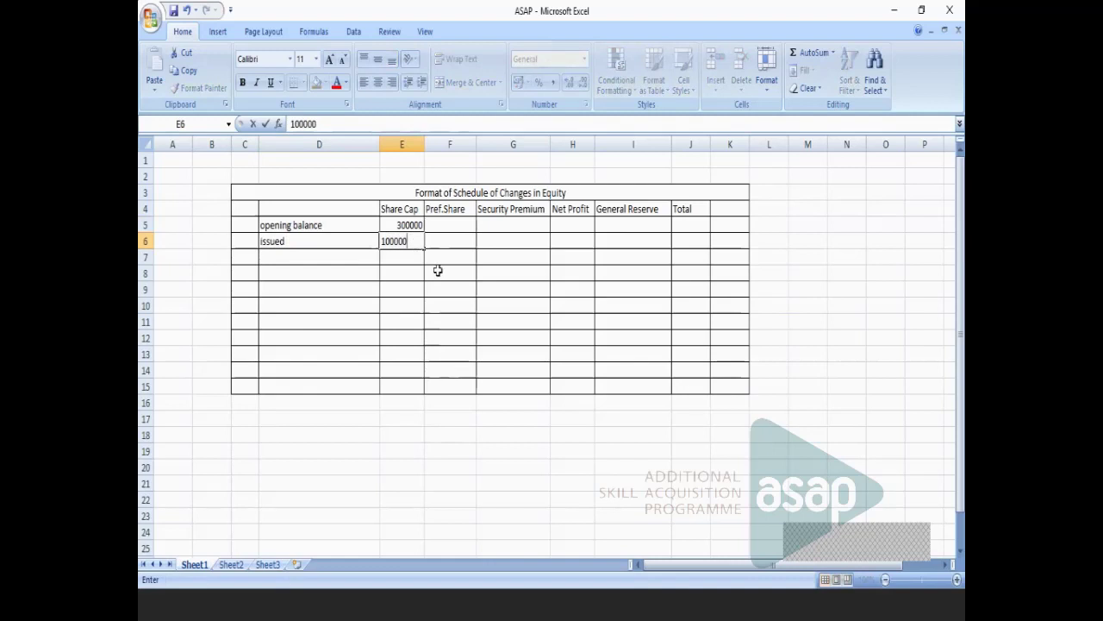
click(436, 271)
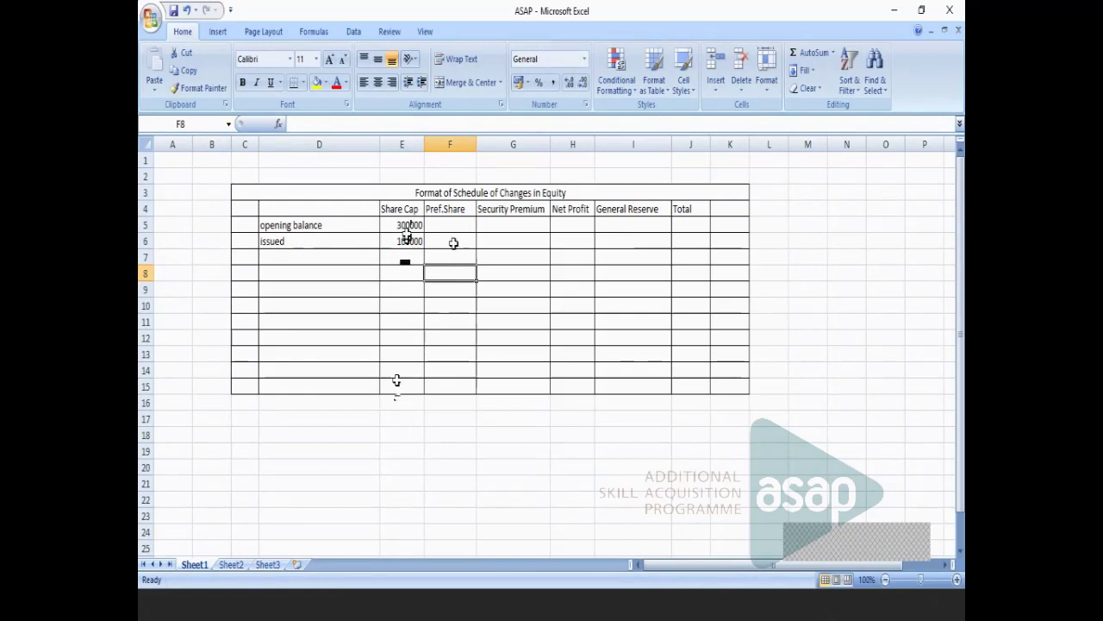
click(417, 256)
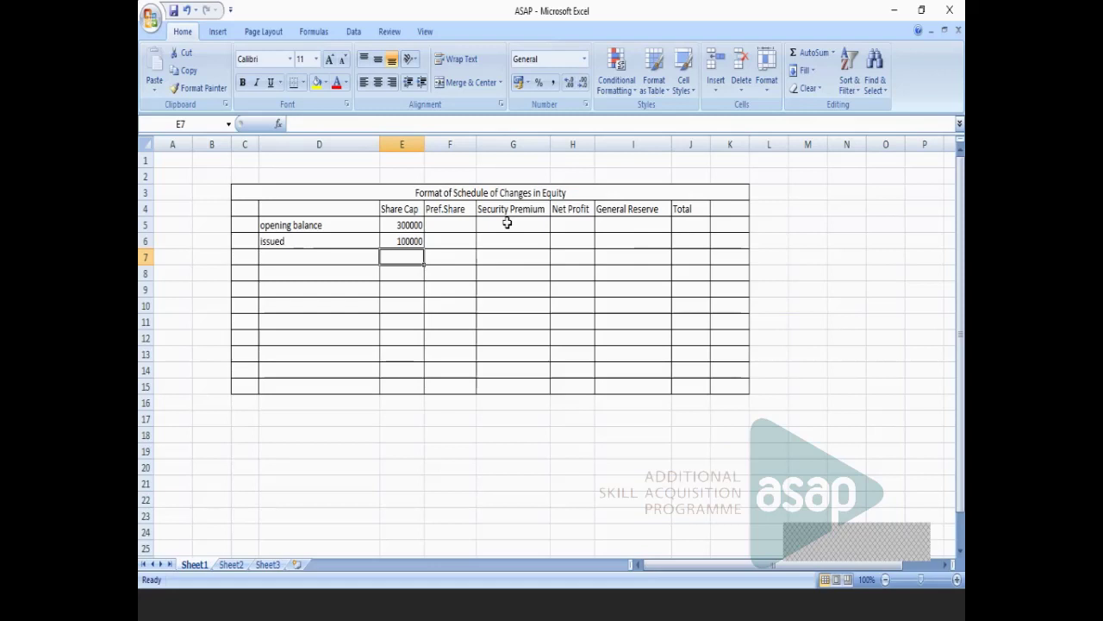
Fill the Security Premium column with 90000 for the opening balance and 10000 for the issued row.
click(508, 224)
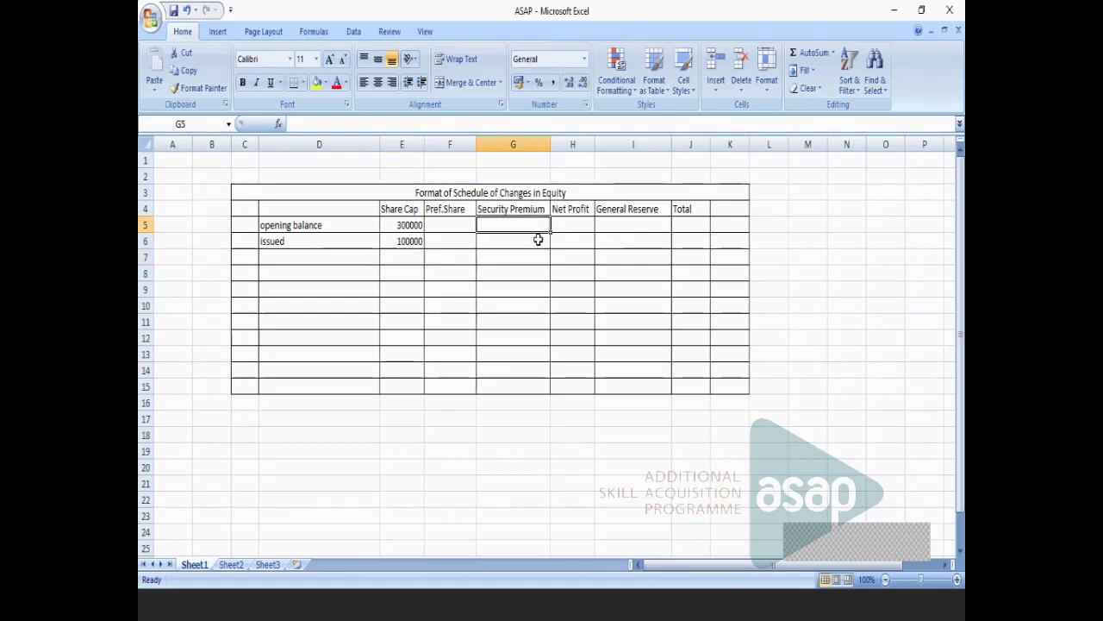
text(90000)
key(Return)
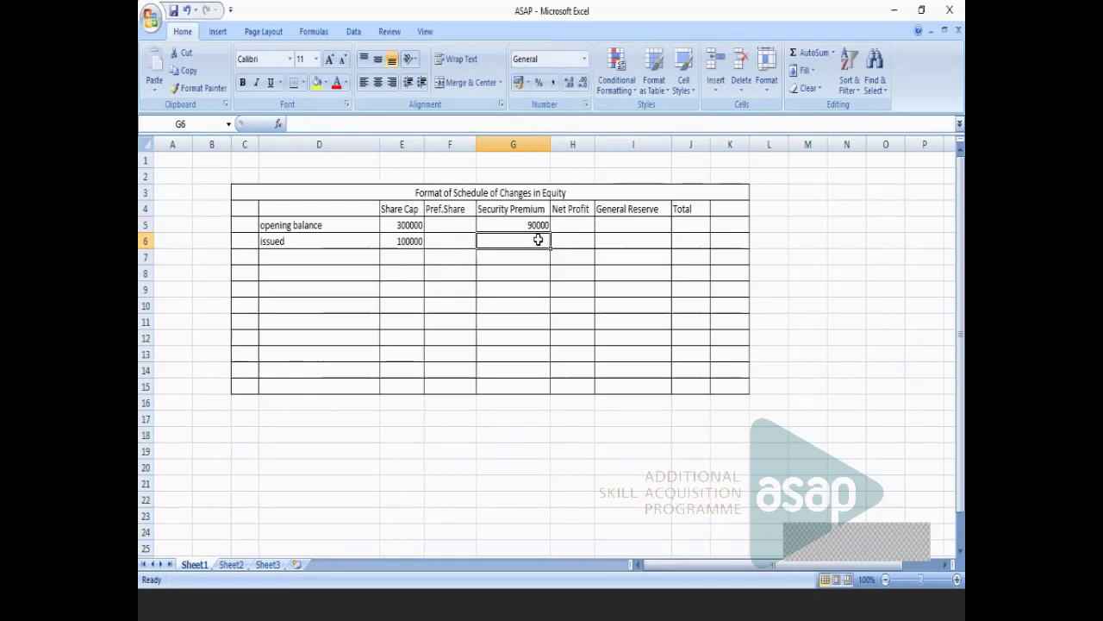
text(100)
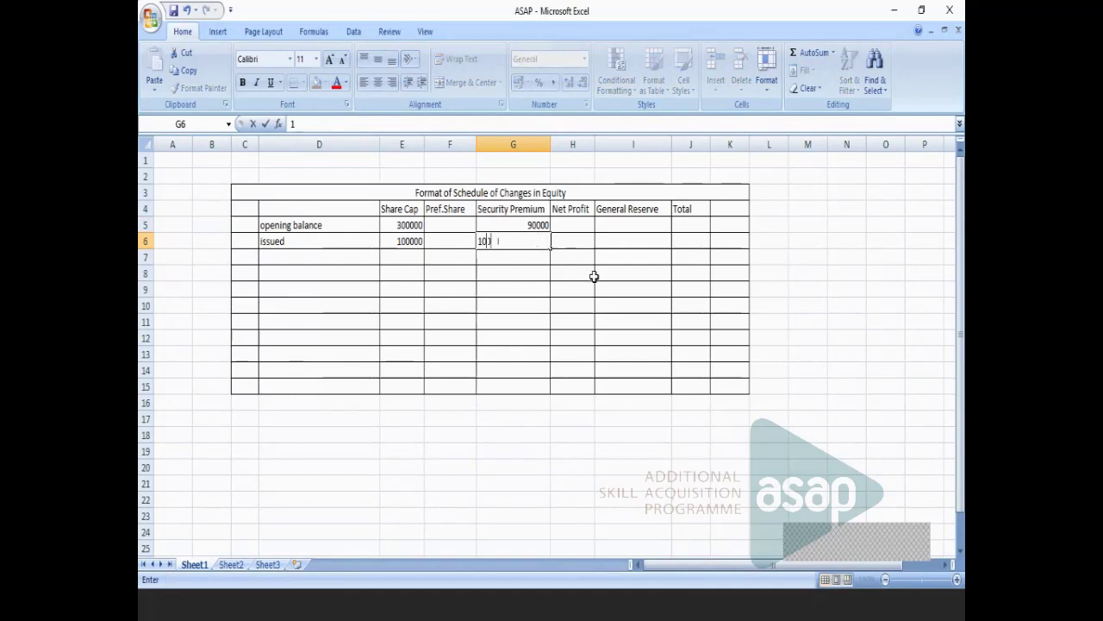
text(00)
click(594, 276)
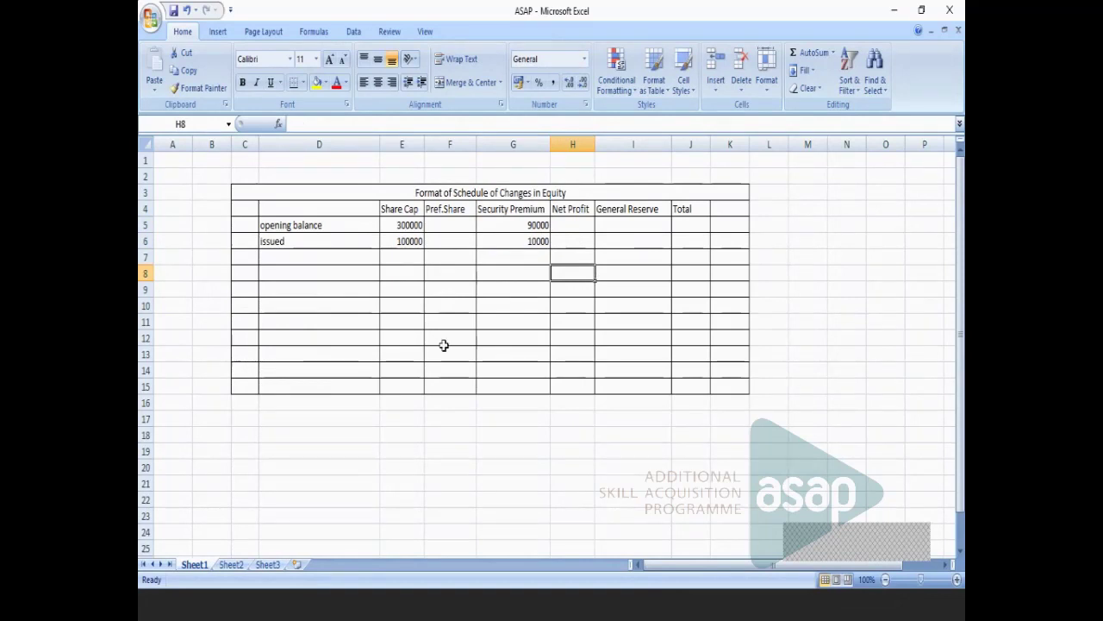
Enter 160000 as the opening balance in the Net Profit column, cell H5.
click(332, 259)
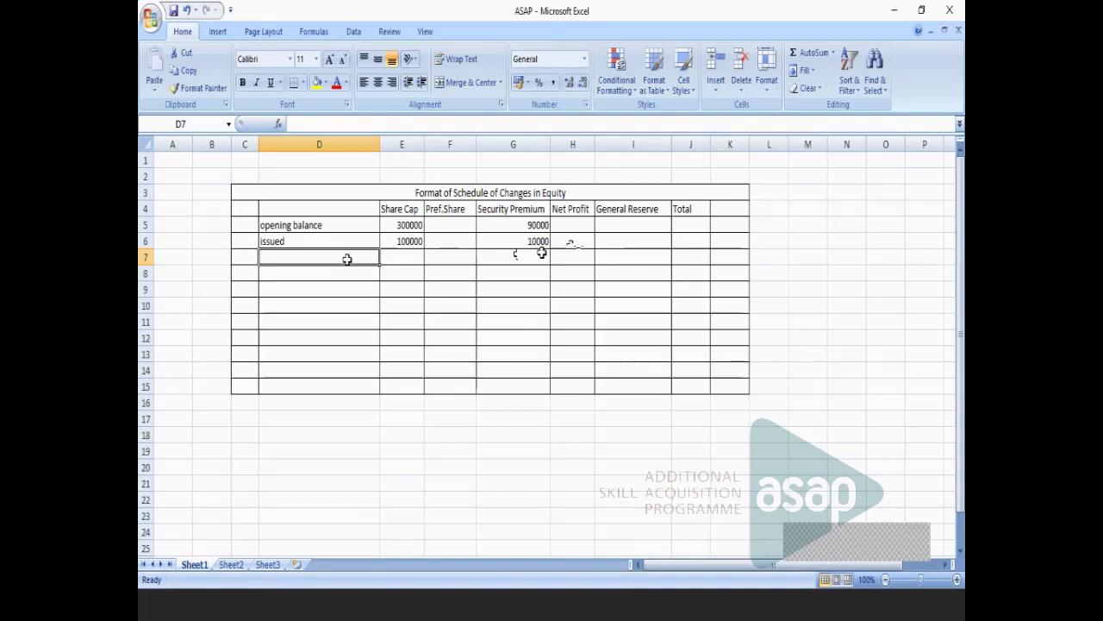
click(586, 224)
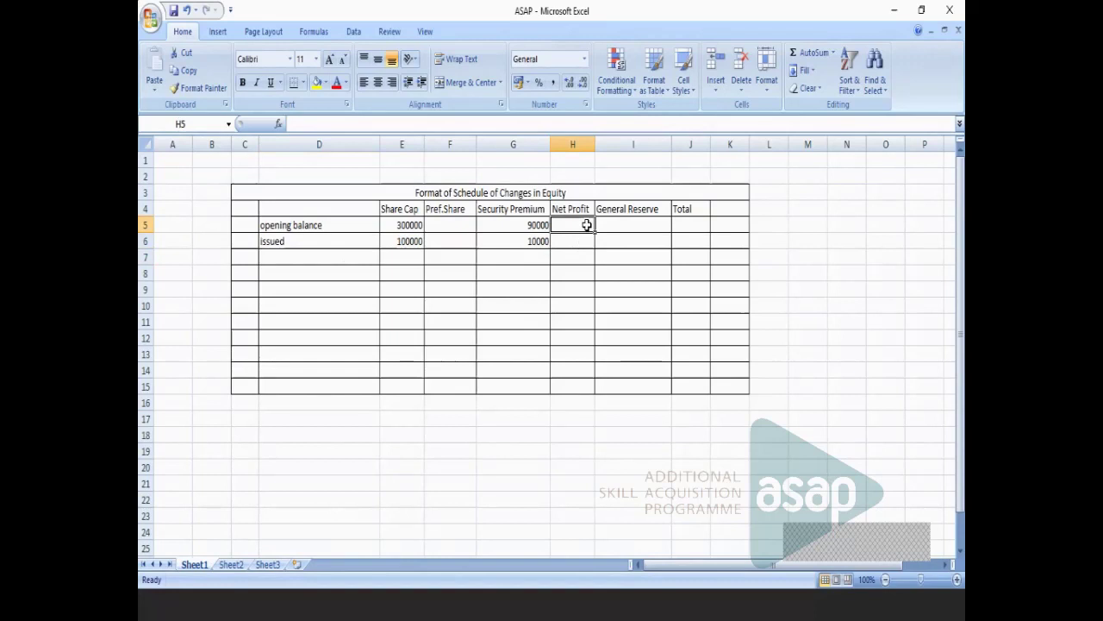
text(160000)
click(633, 274)
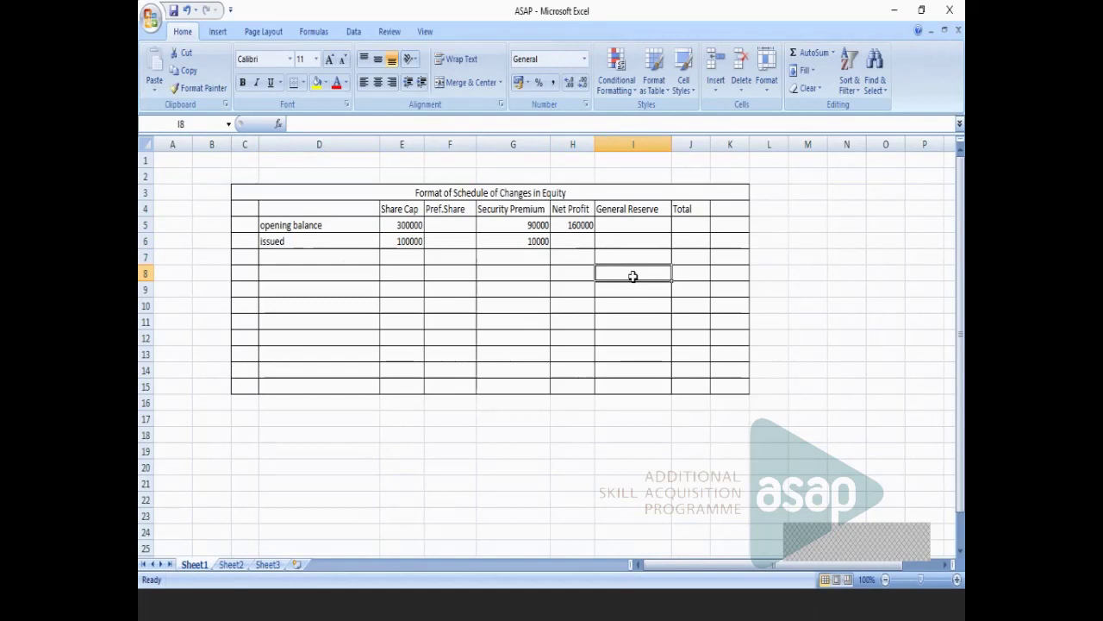
Label row 7 "profit during year" and enter the profit from Sheet2, 226000, in its Net Profit column.
click(293, 262)
text(profit duri)
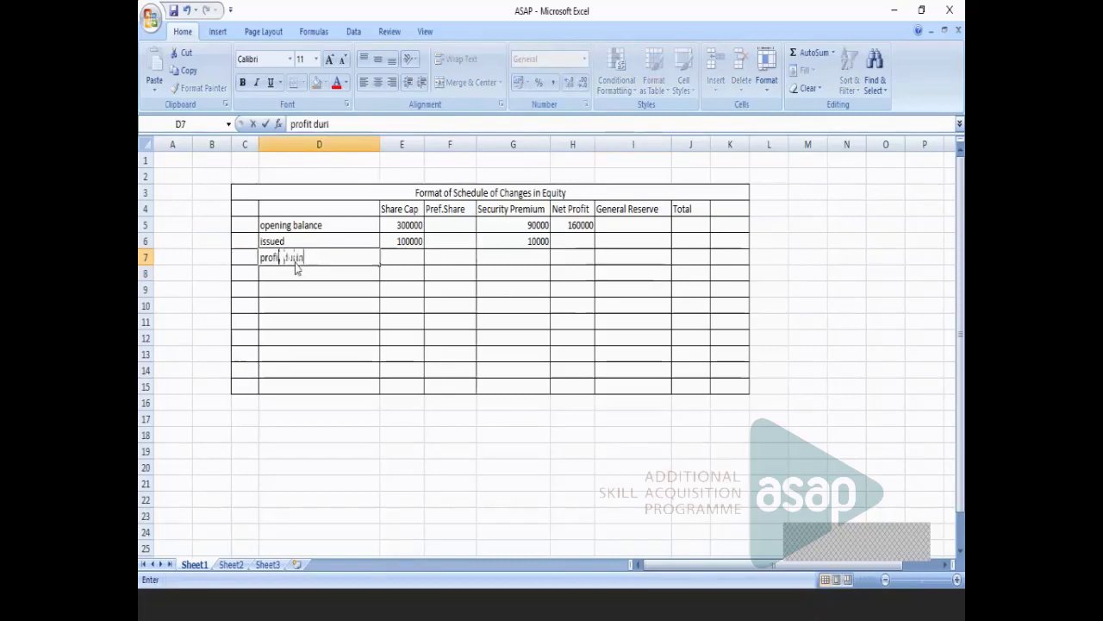
text(ng year)
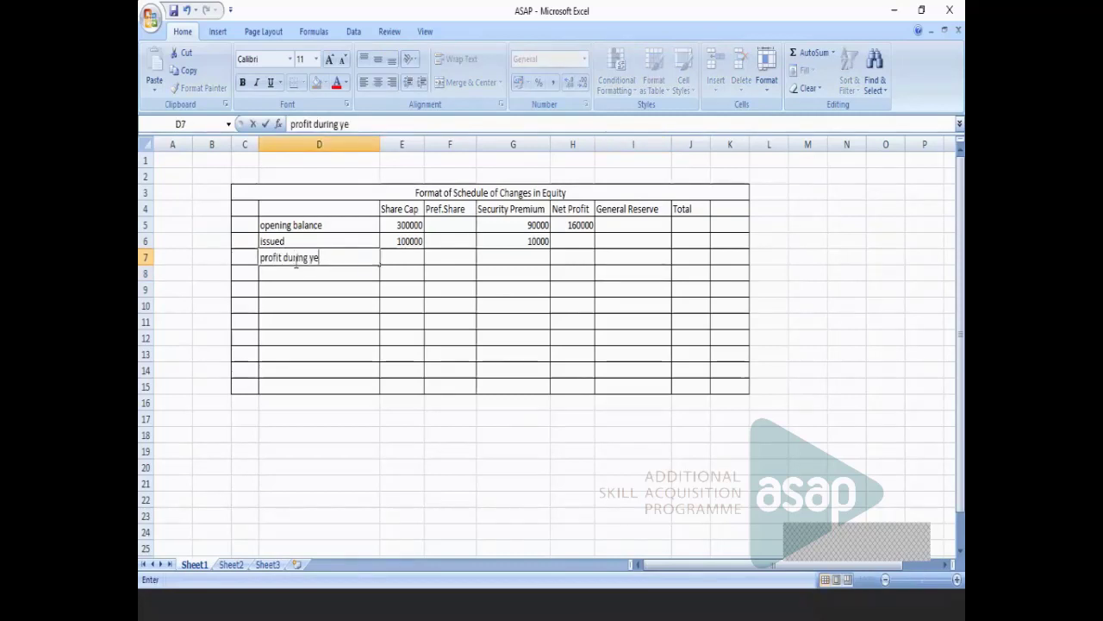
click(587, 256)
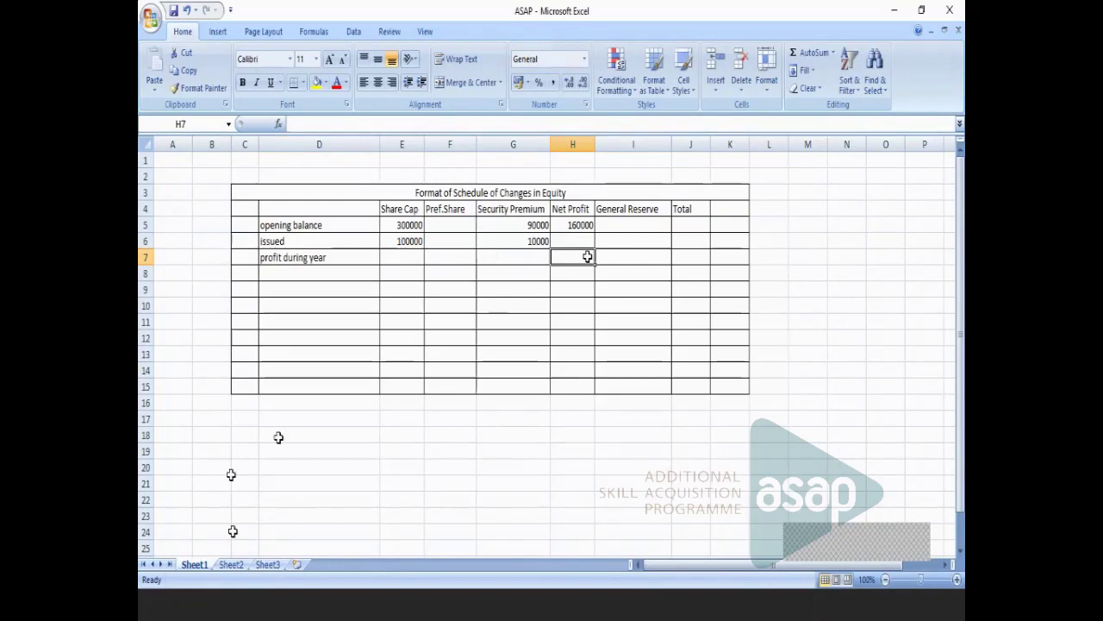
key(ctrl+Page_Down)
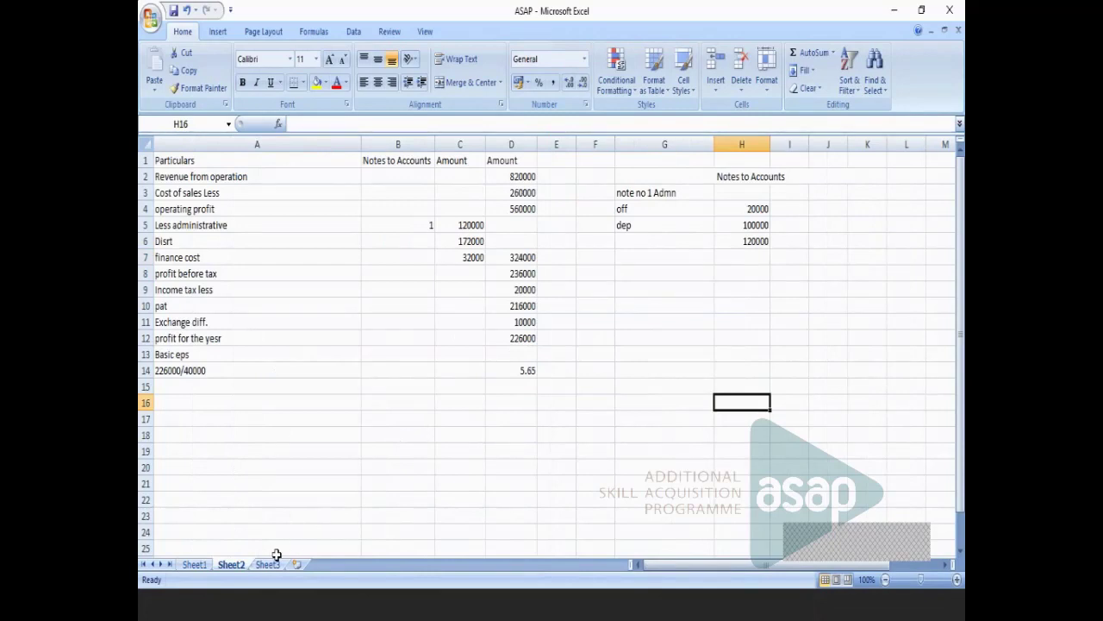
click(194, 563)
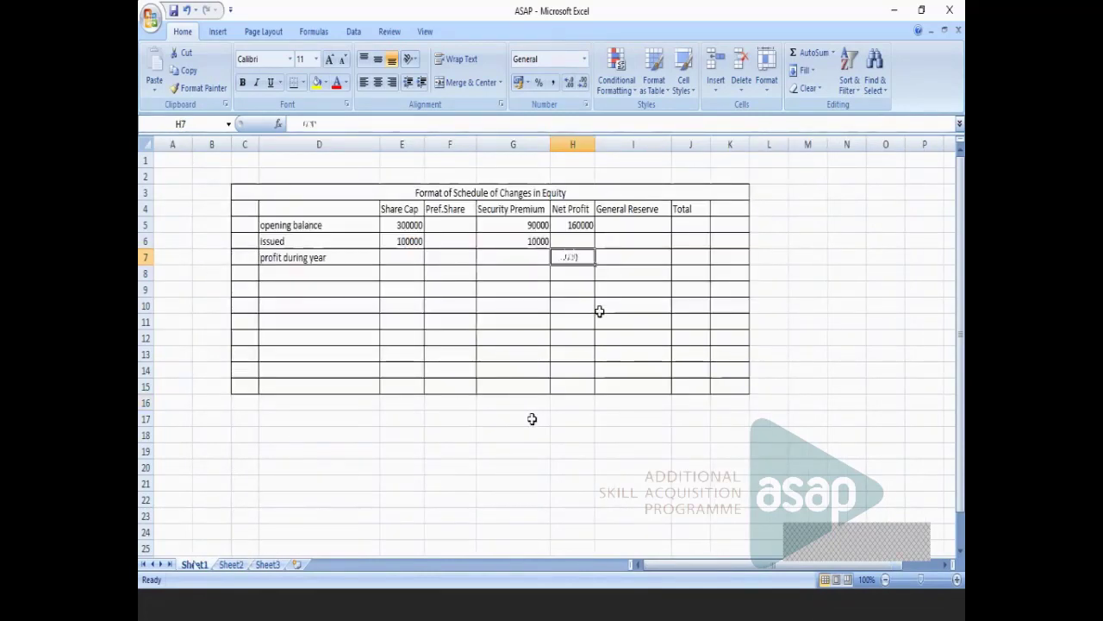
text(226000)
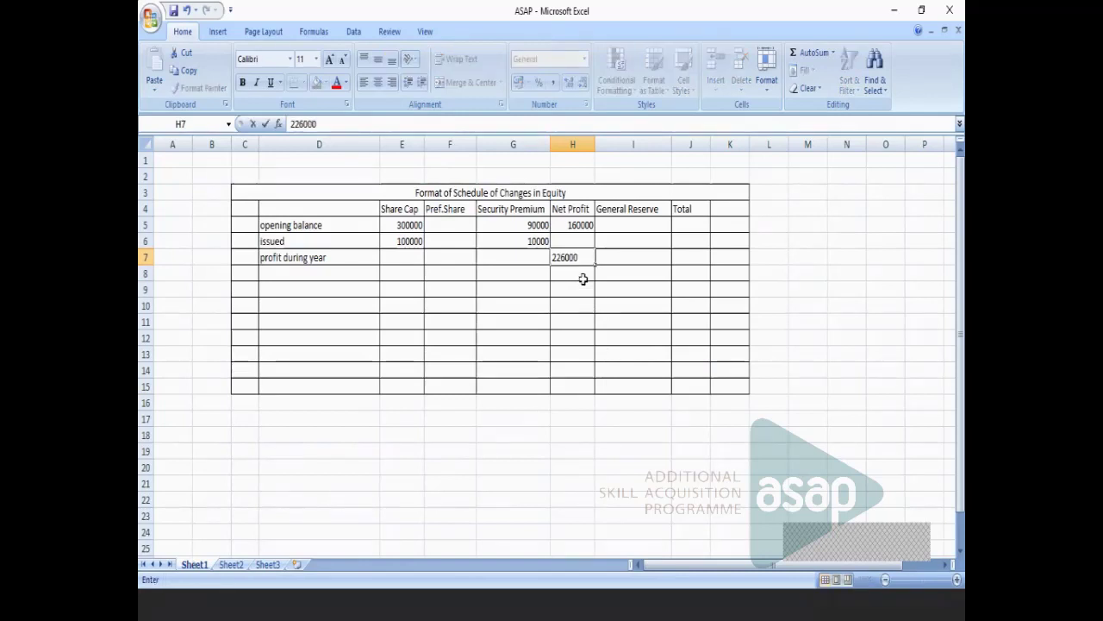
key(Return)
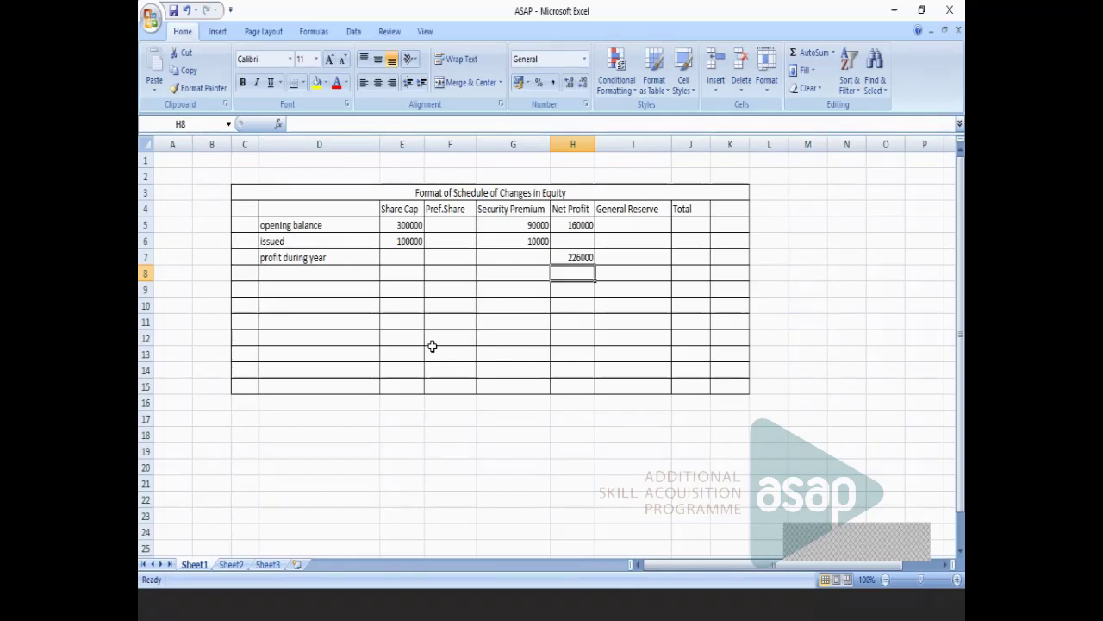
Label row 9 "dividend paid" in D9 and enter -80000 in its Net Profit column.
click(288, 271)
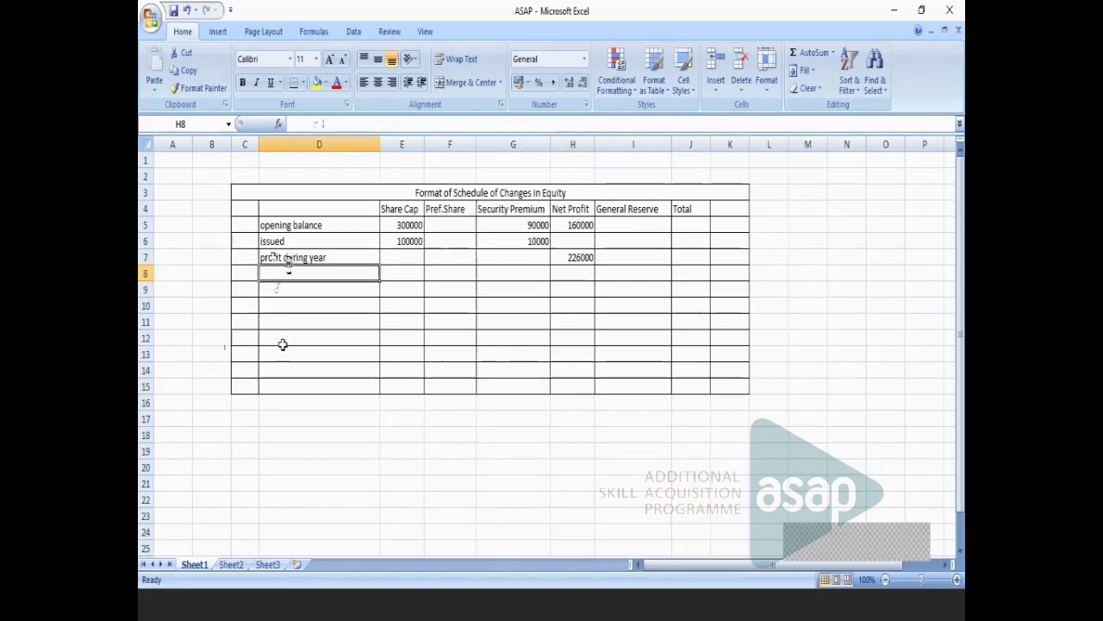
key(Down)
text(dividend)
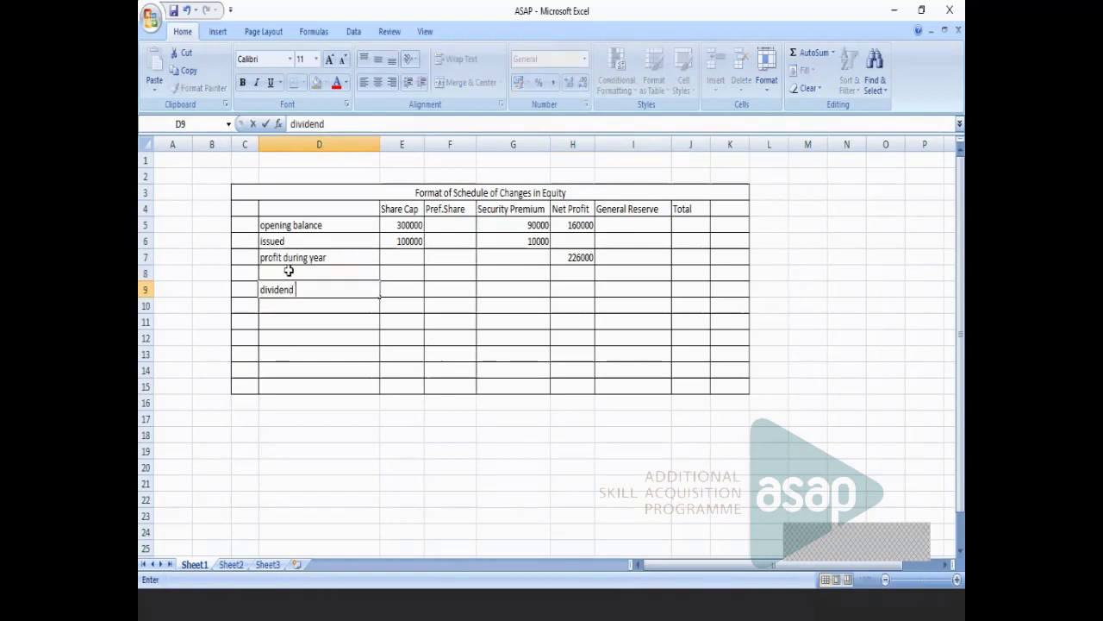
text( paid)
click(392, 406)
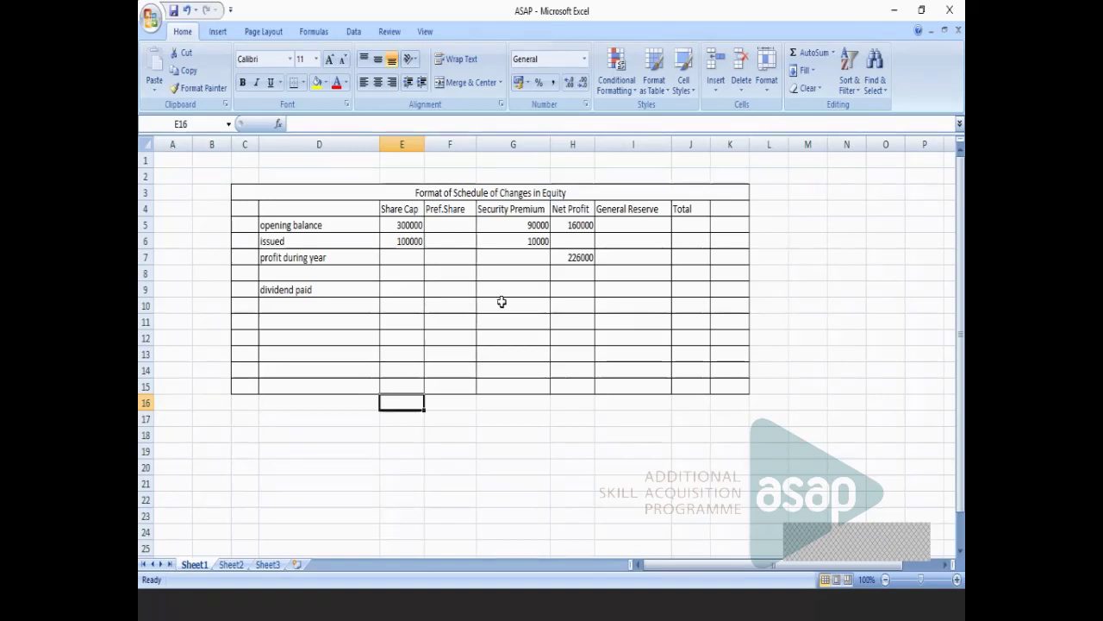
click(587, 291)
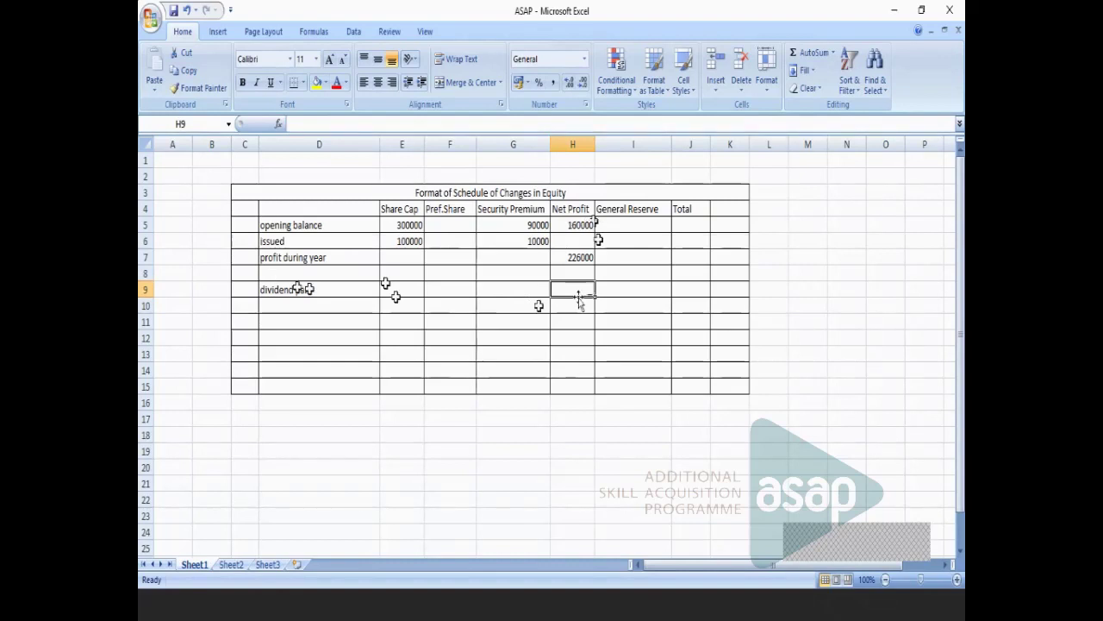
text(-)
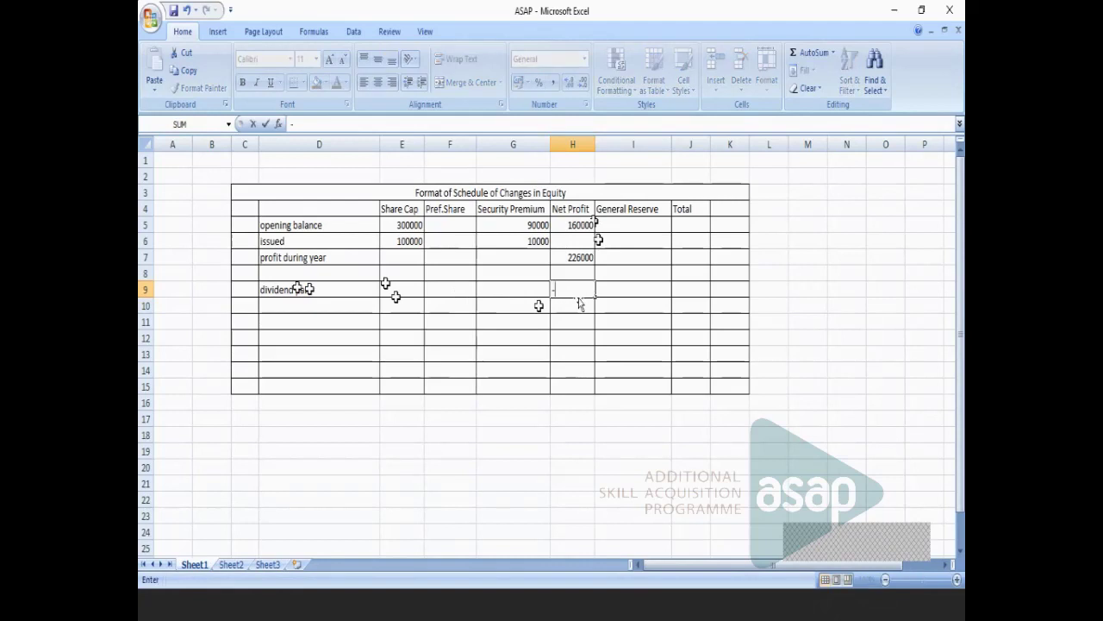
text(80000)
click(714, 422)
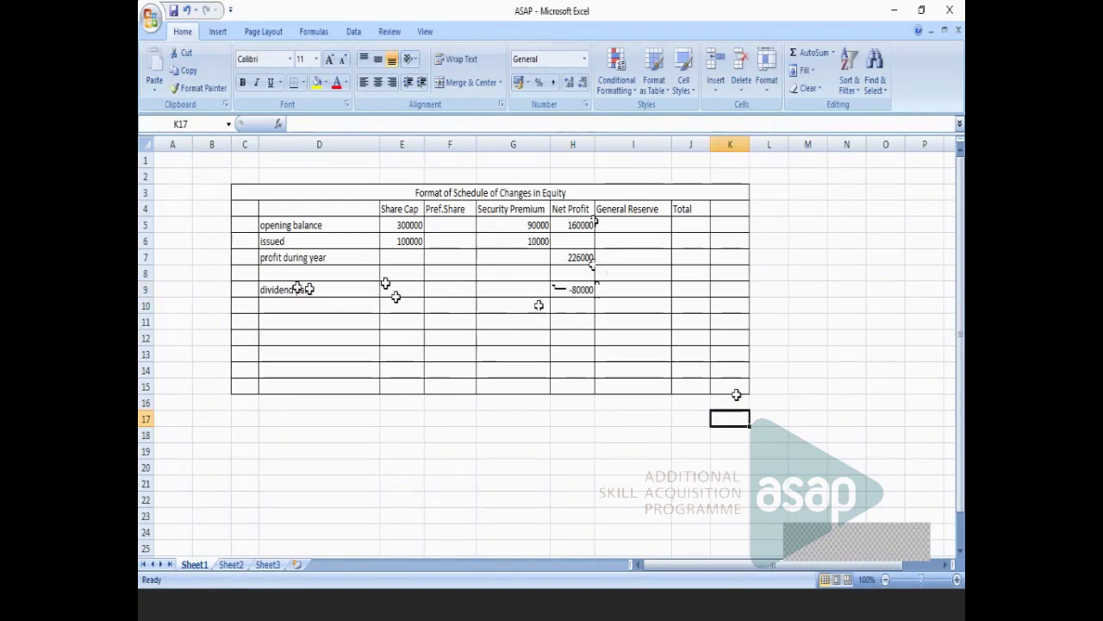
click(855, 390)
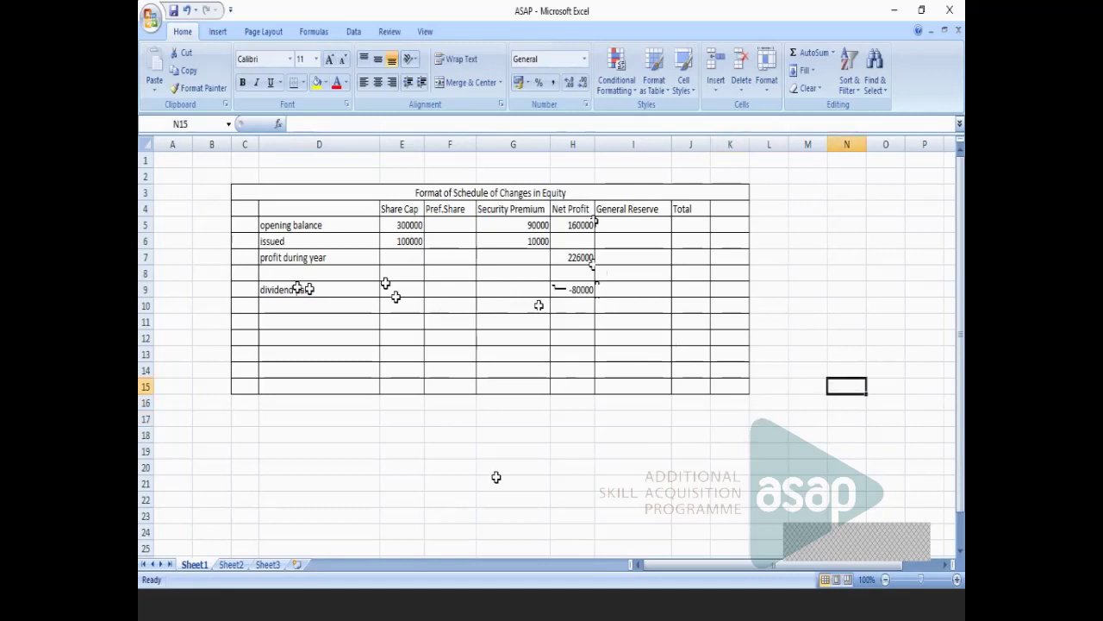
Enter 200000 as the opening balance in the General Reserve column, cell I5.
click(646, 228)
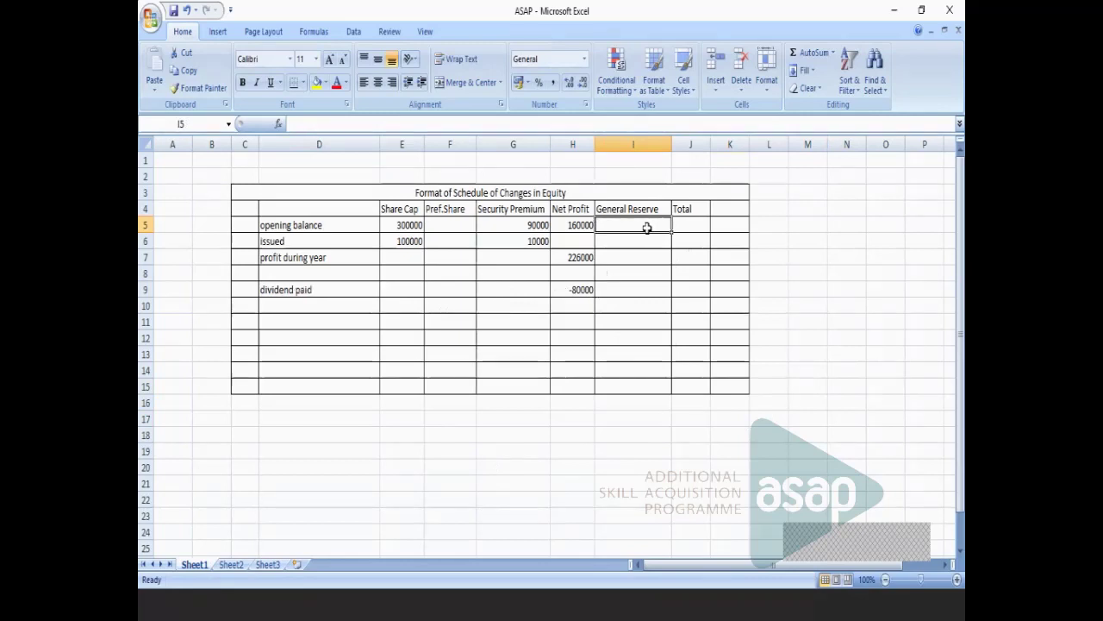
text(200000)
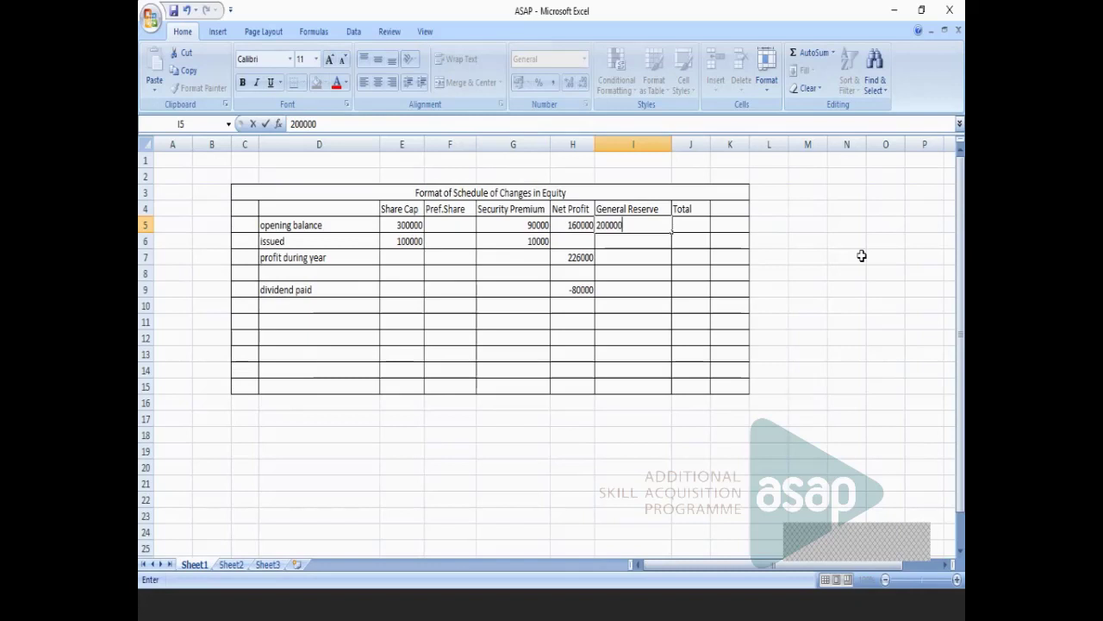
click(861, 255)
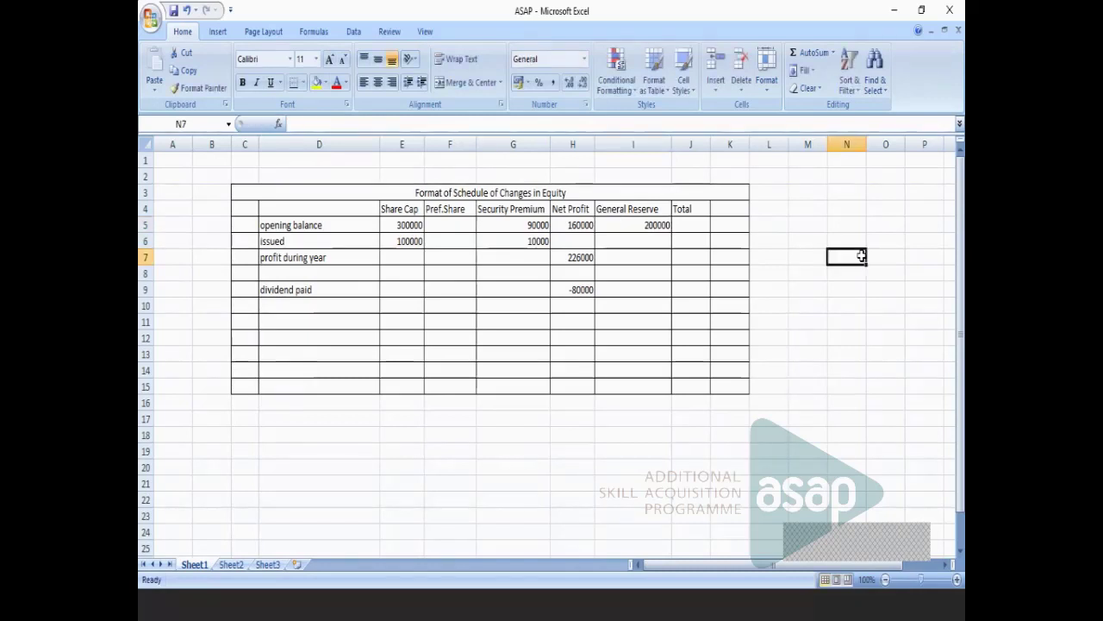
Label row 10 "Transfer to reserve" in D10 and enter -50000 in its Net Profit column.
click(295, 303)
text(Tra)
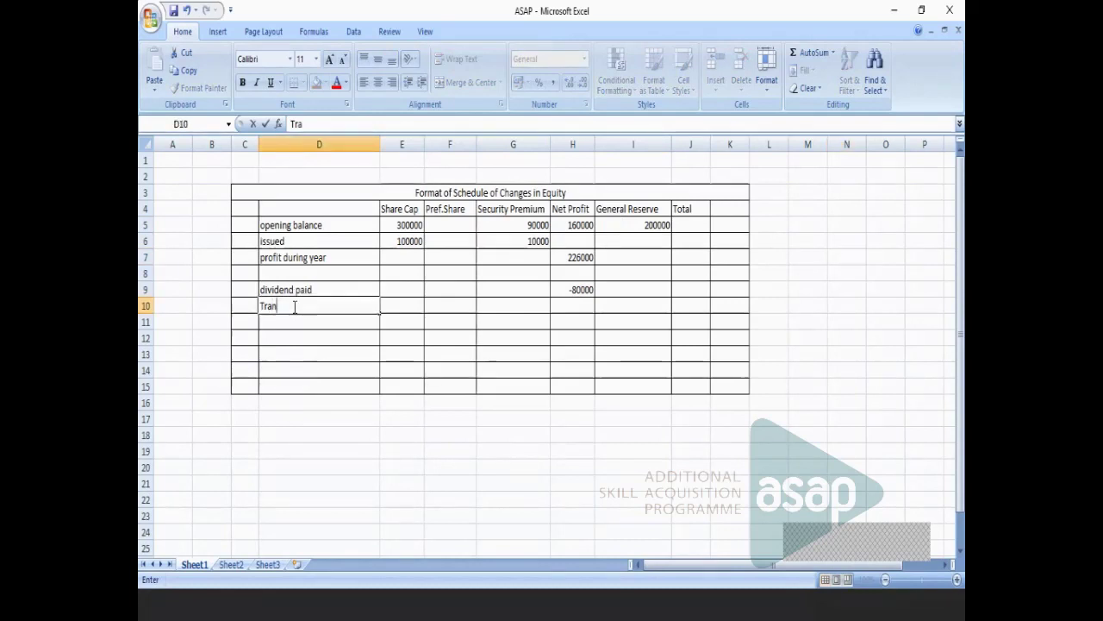
text(n)
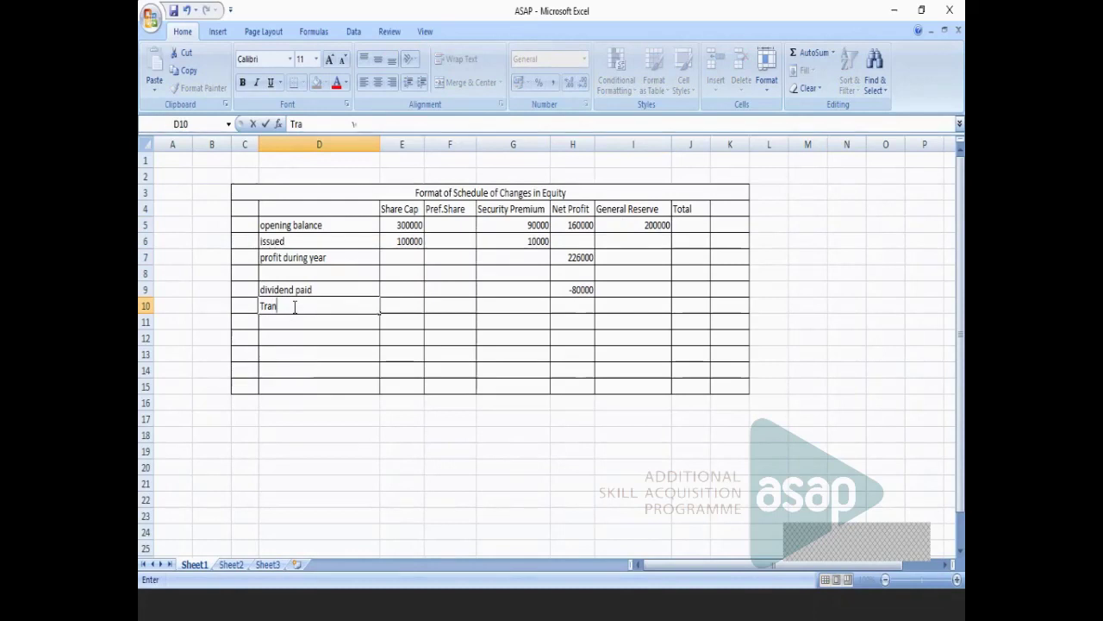
click(346, 415)
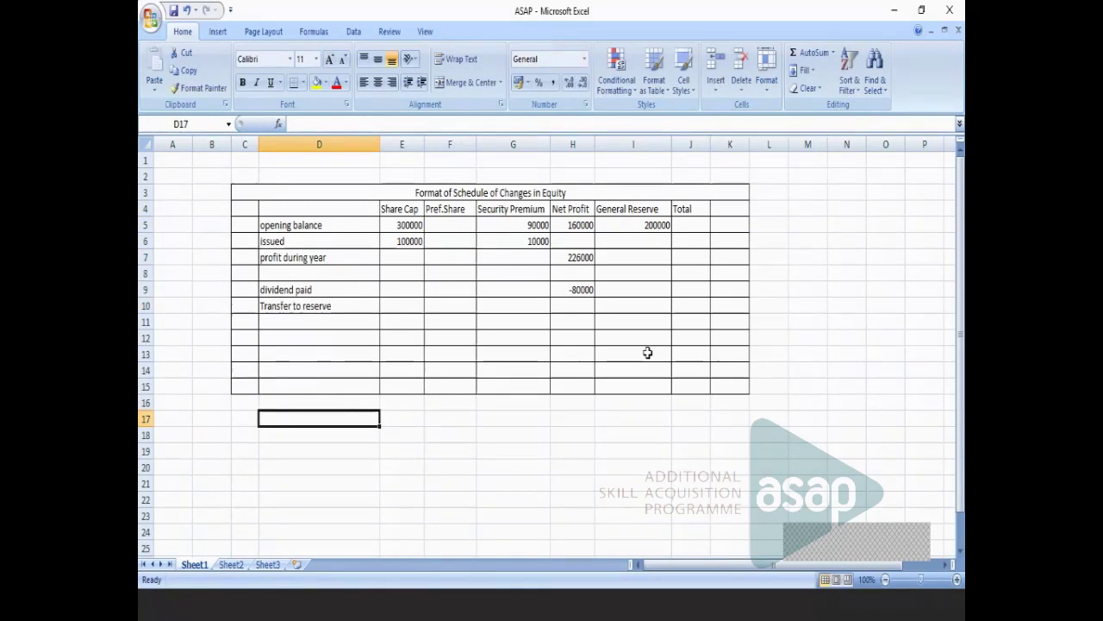
click(582, 305)
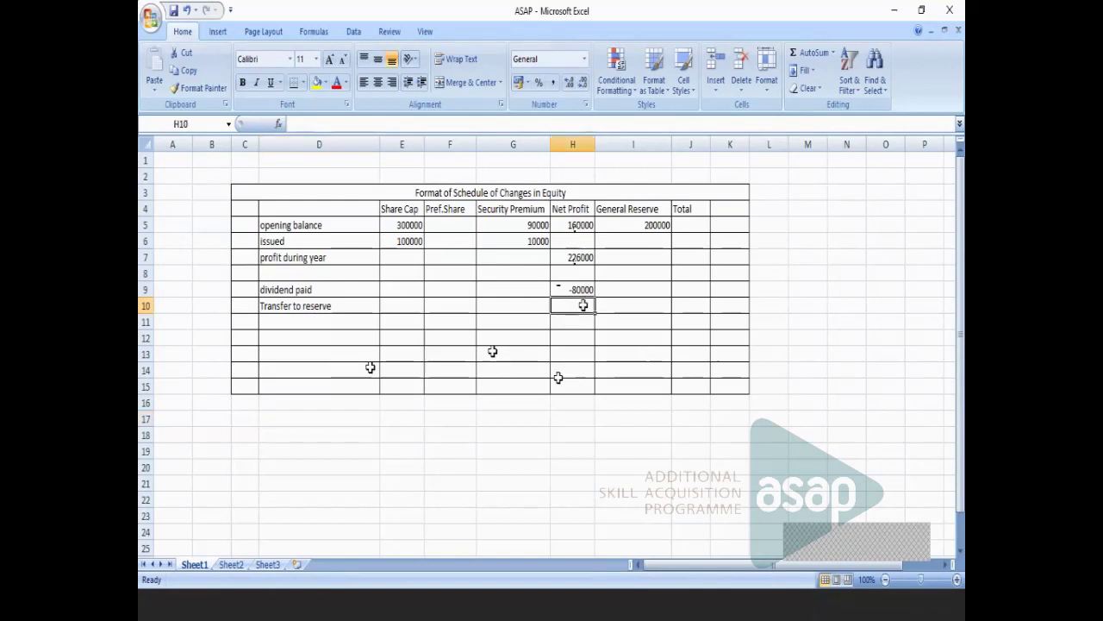
text(-)
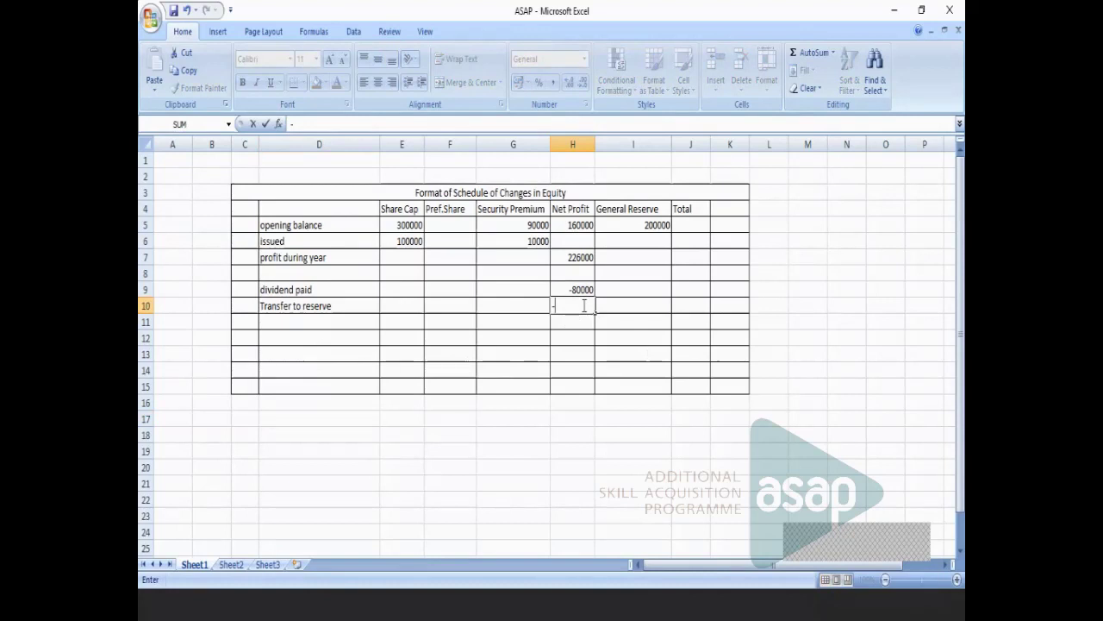
text(50000)
click(624, 419)
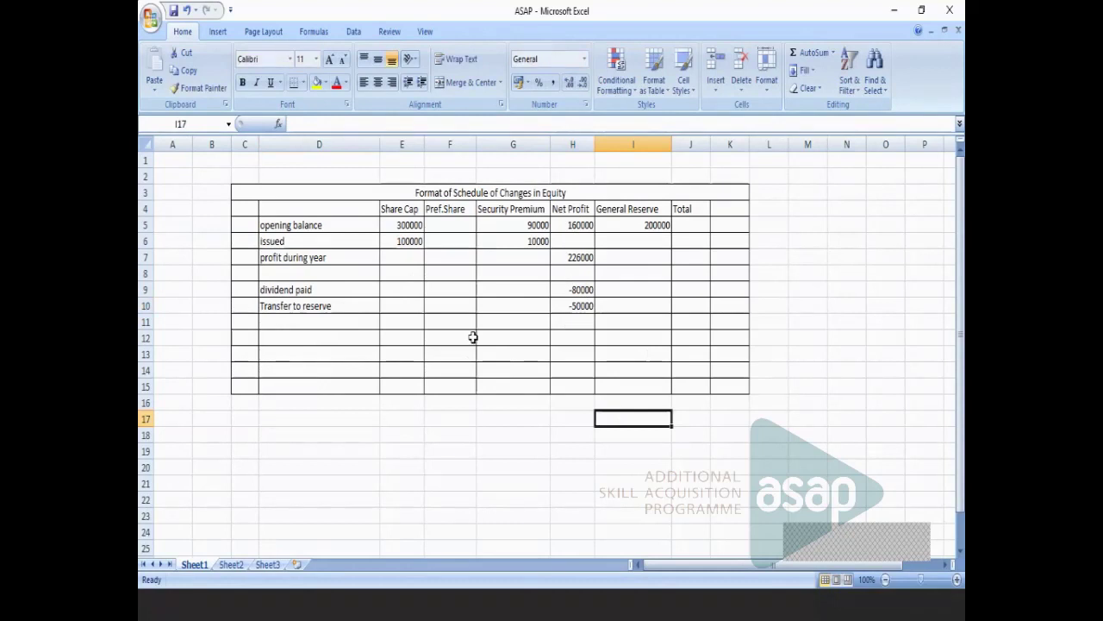
Enter 50000 in the General Reserve column of the Transfer to reserve row, cell I10.
click(652, 305)
text(5)
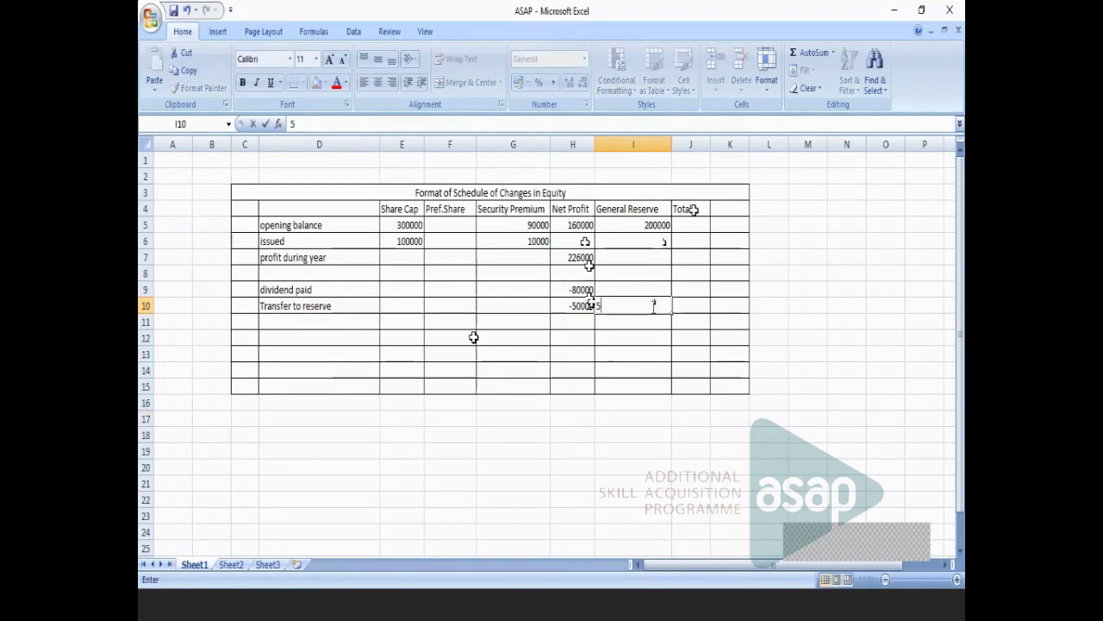
text(0)
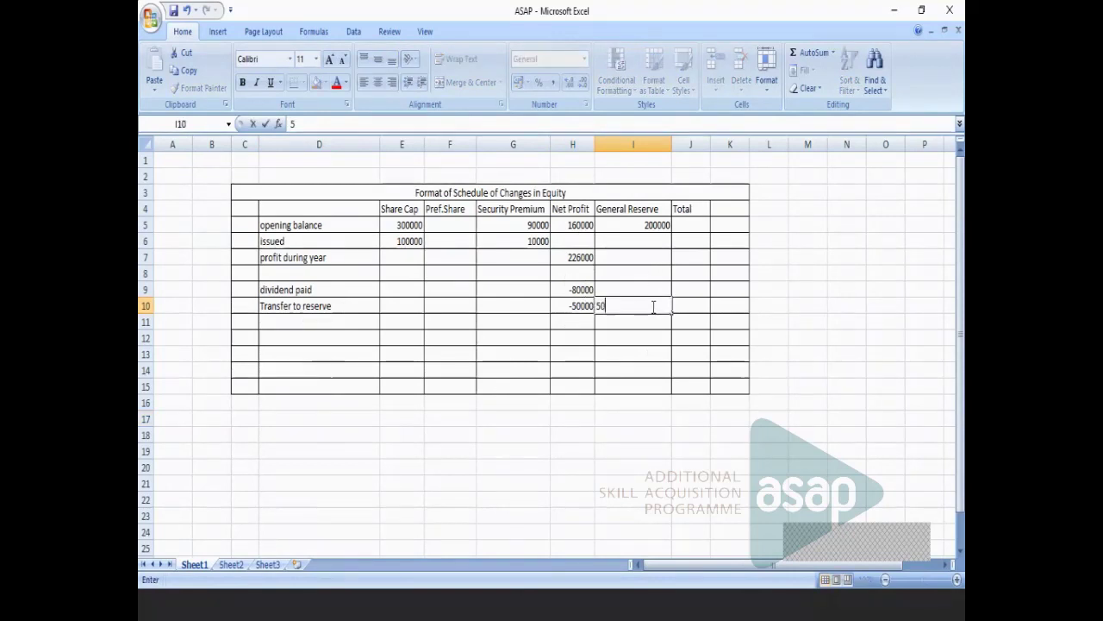
text(000)
click(895, 305)
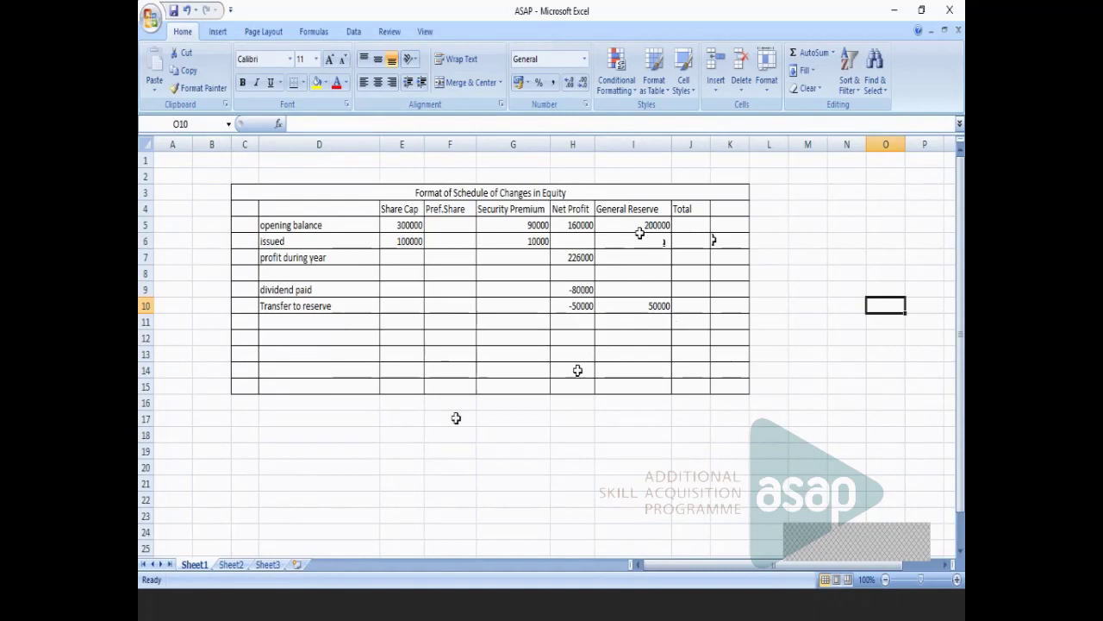
Fill the closing row 15 with 400000 for Share Cap, 100000 for Security Premium and 306000 for Net Profit.
click(405, 386)
text(400000)
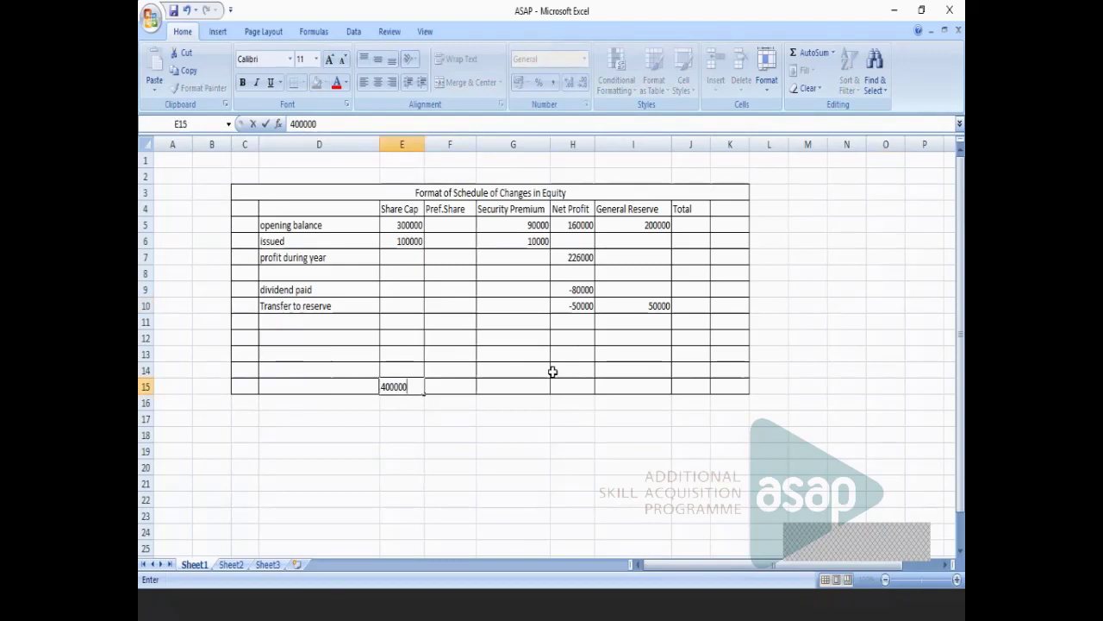
click(552, 370)
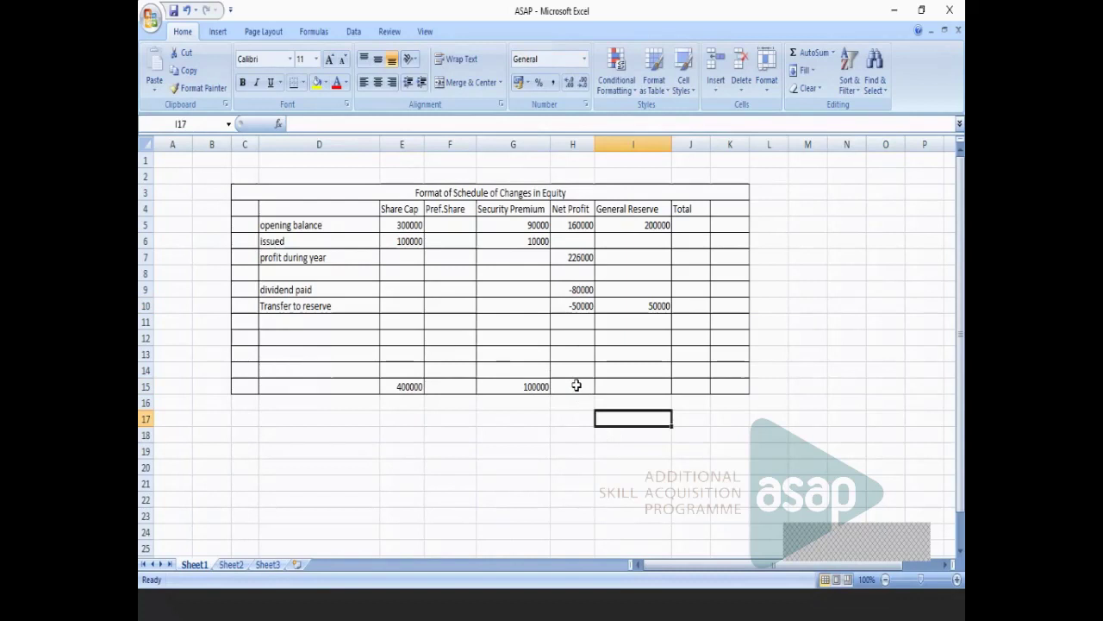
click(576, 385)
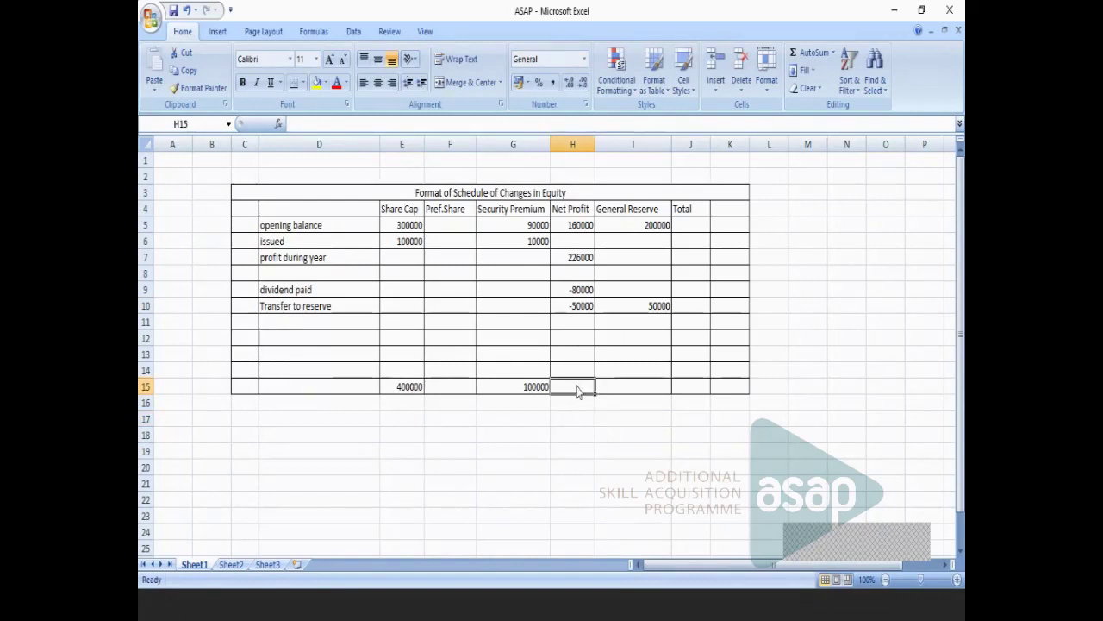
text(306000)
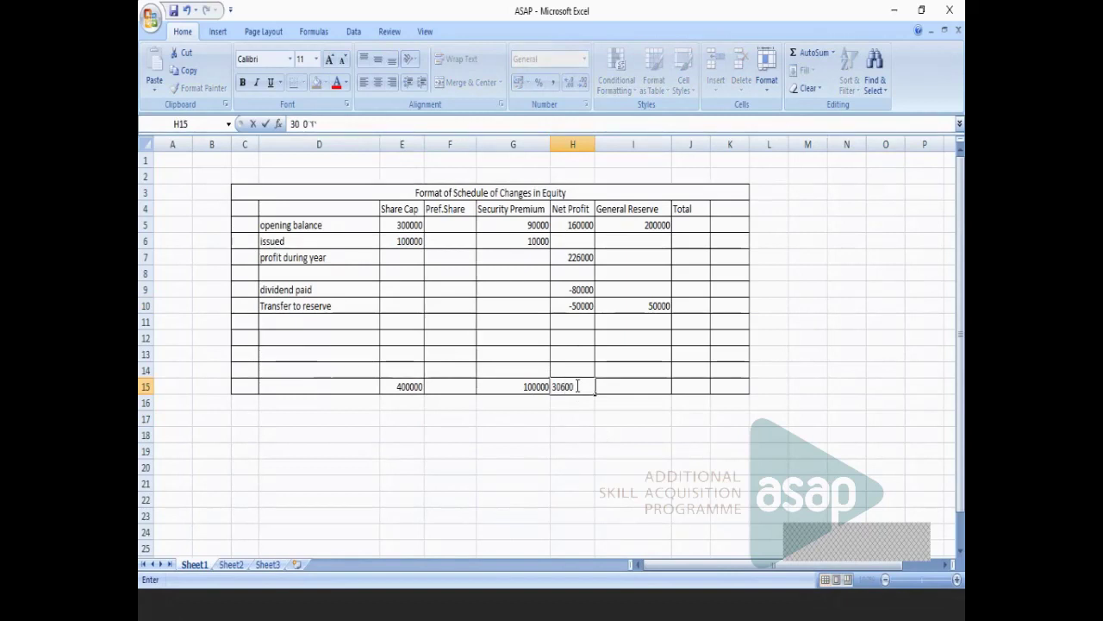
click(645, 431)
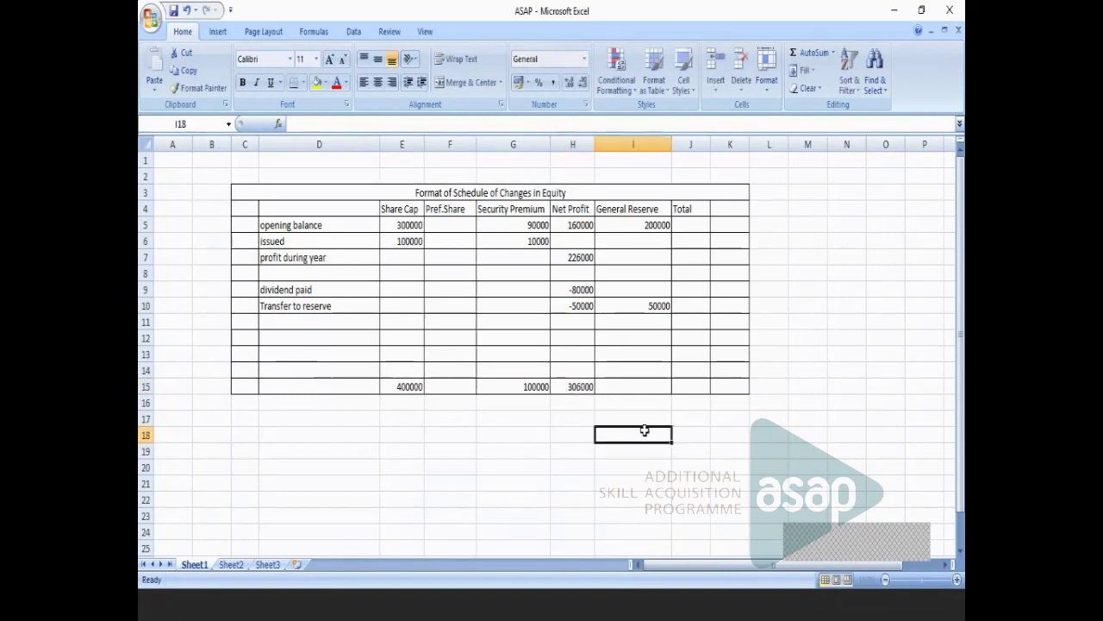
Clear the Net Profit amount of the Transfer to reserve row in H10 and enter 250000 as the General Reserve closing balance in I15.
click(574, 304)
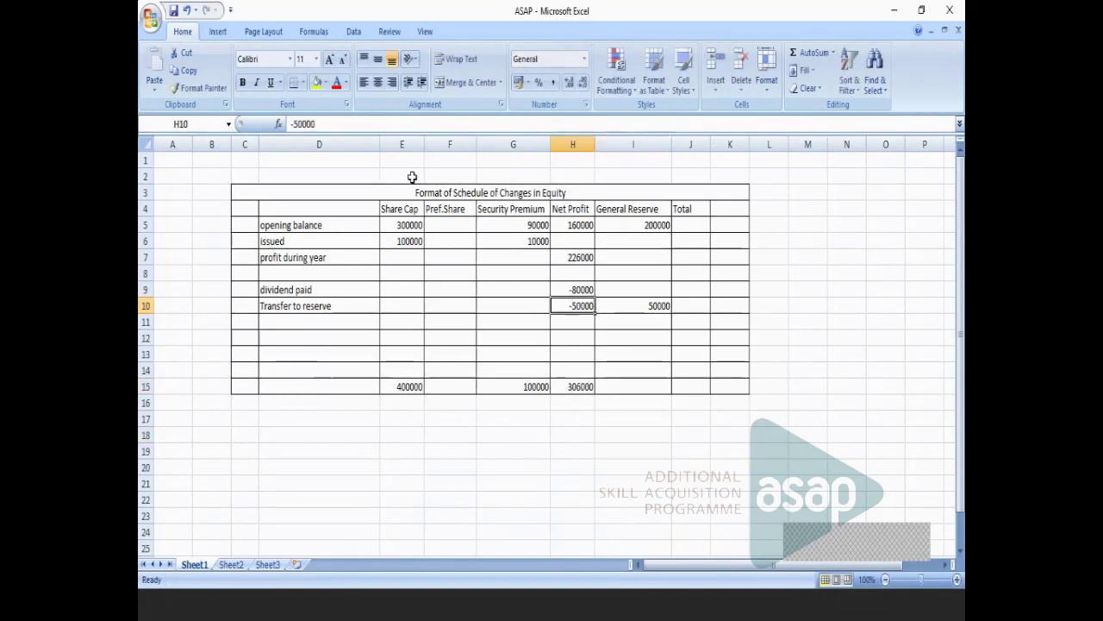
click(303, 123)
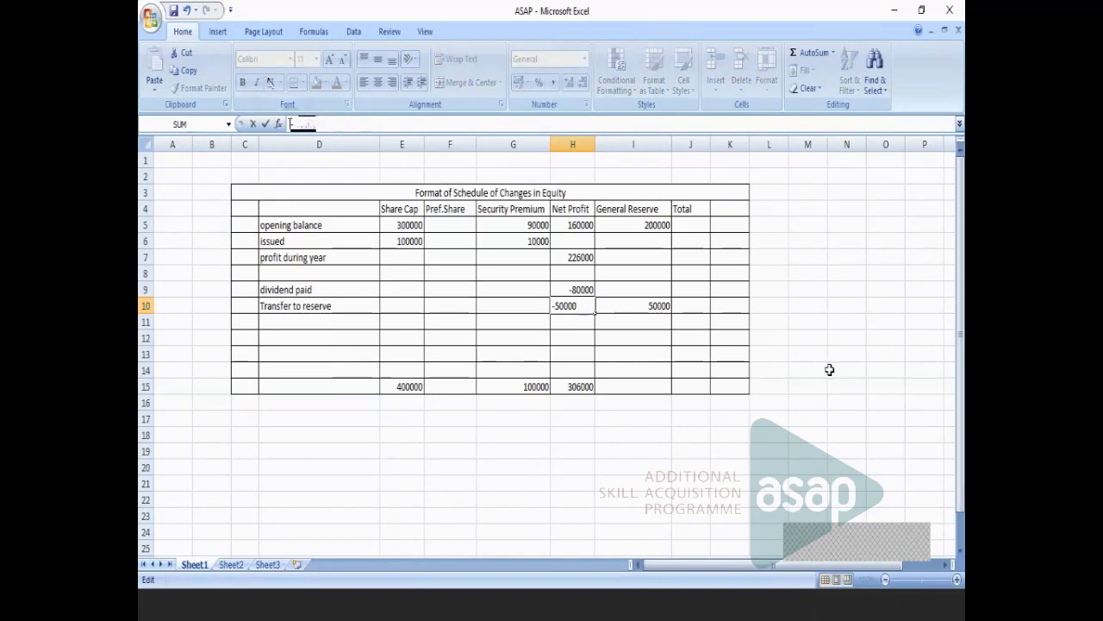
key(shift+End)
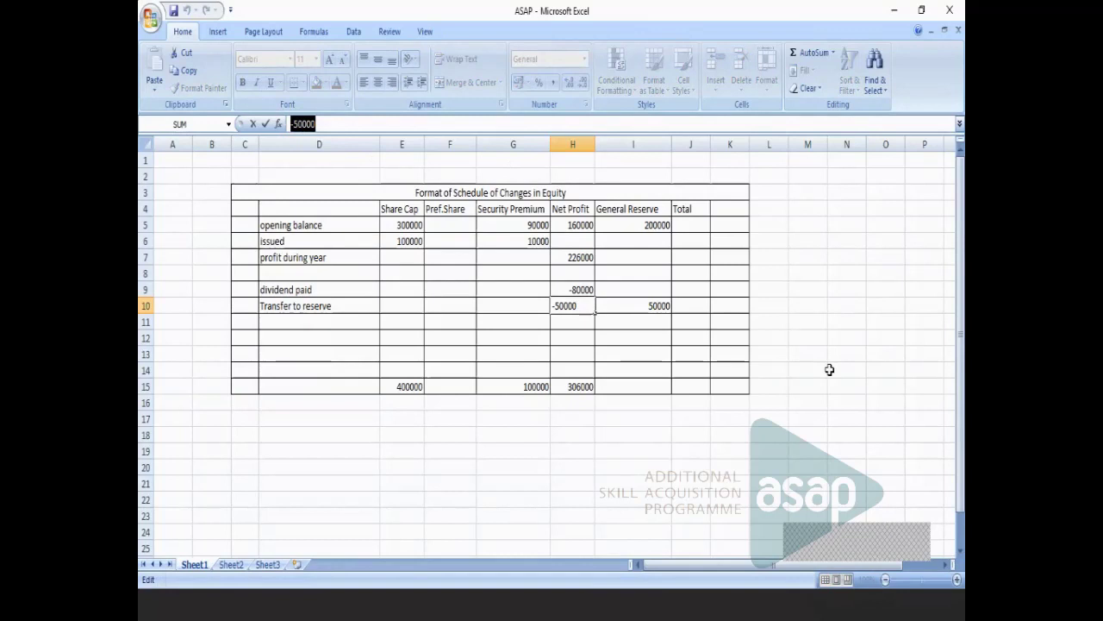
text(=)
click(846, 160)
key(Escape)
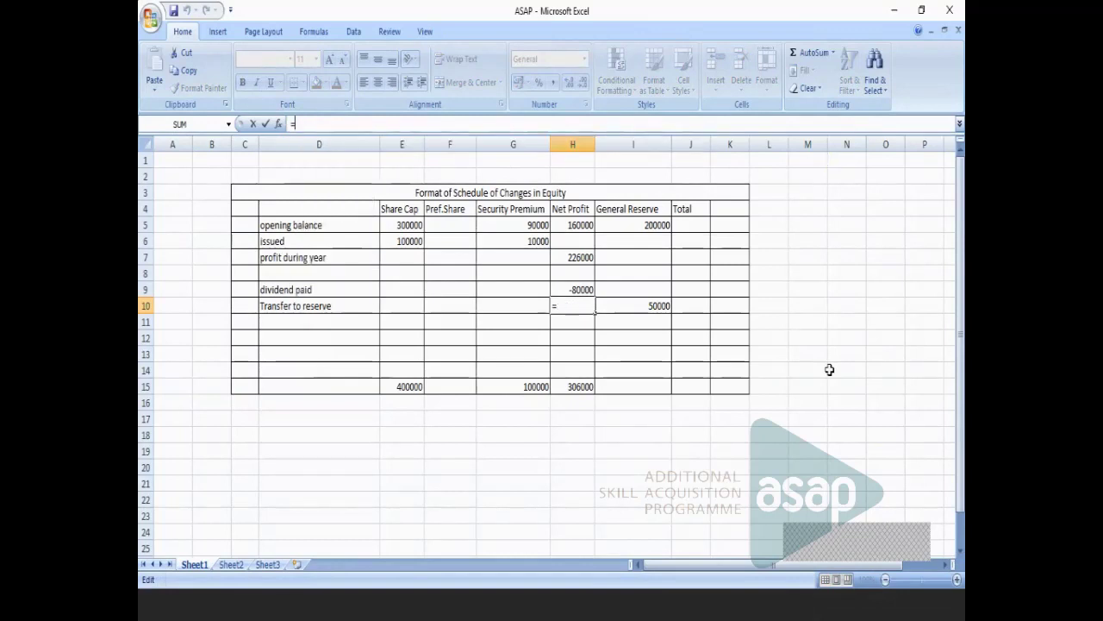
click(833, 398)
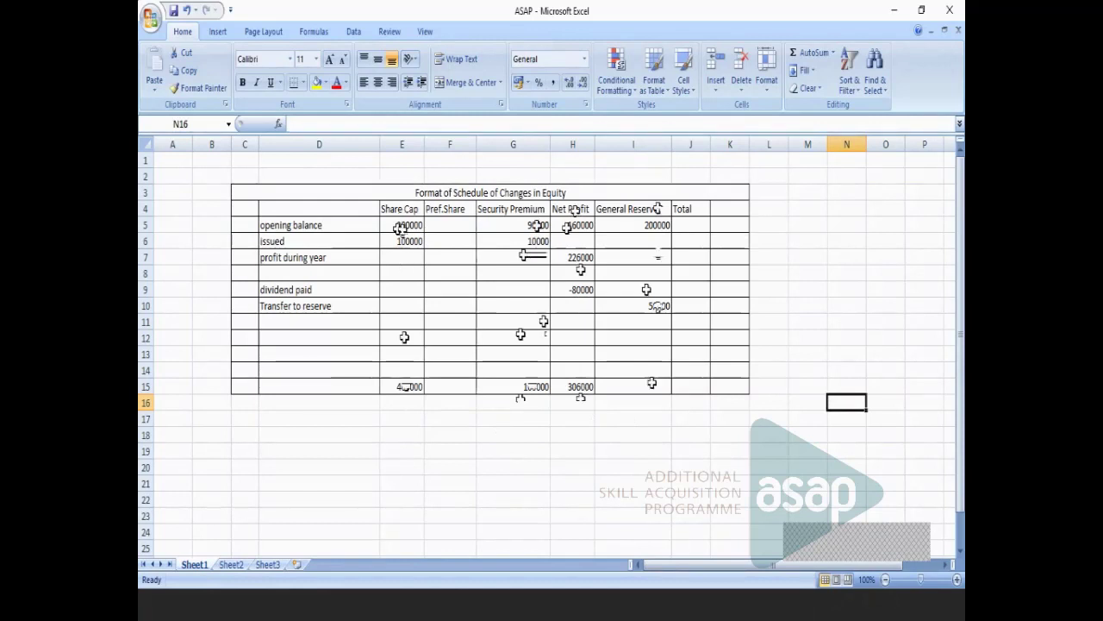
click(846, 448)
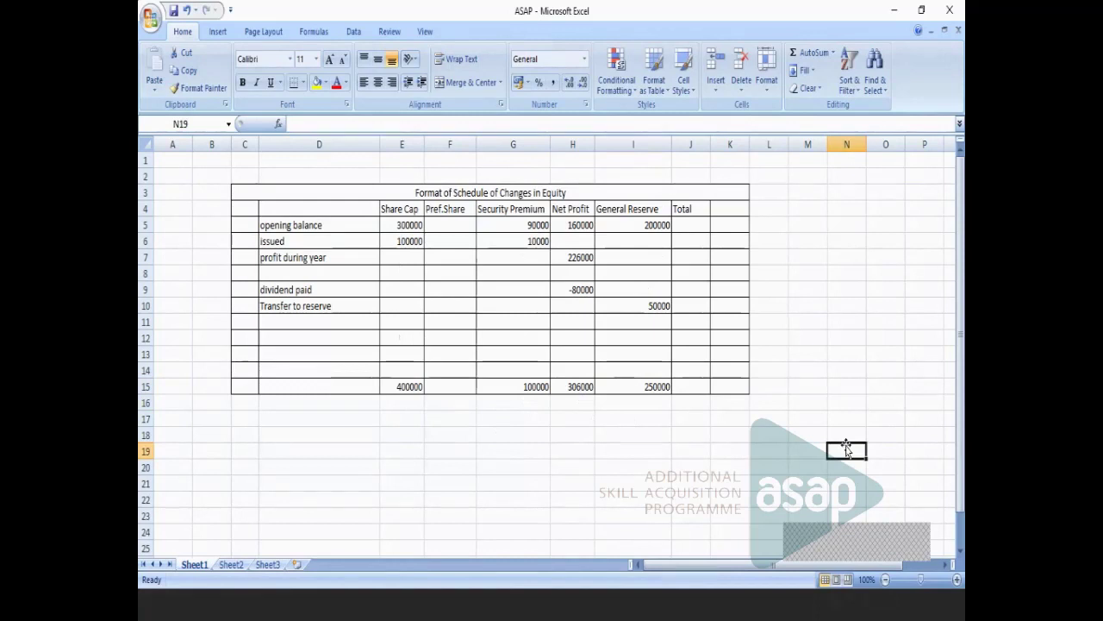
On Sheet3, list "Assets", "Non Current Assets" and "PPE" under Particulars in cells A2 to A4.
click(268, 566)
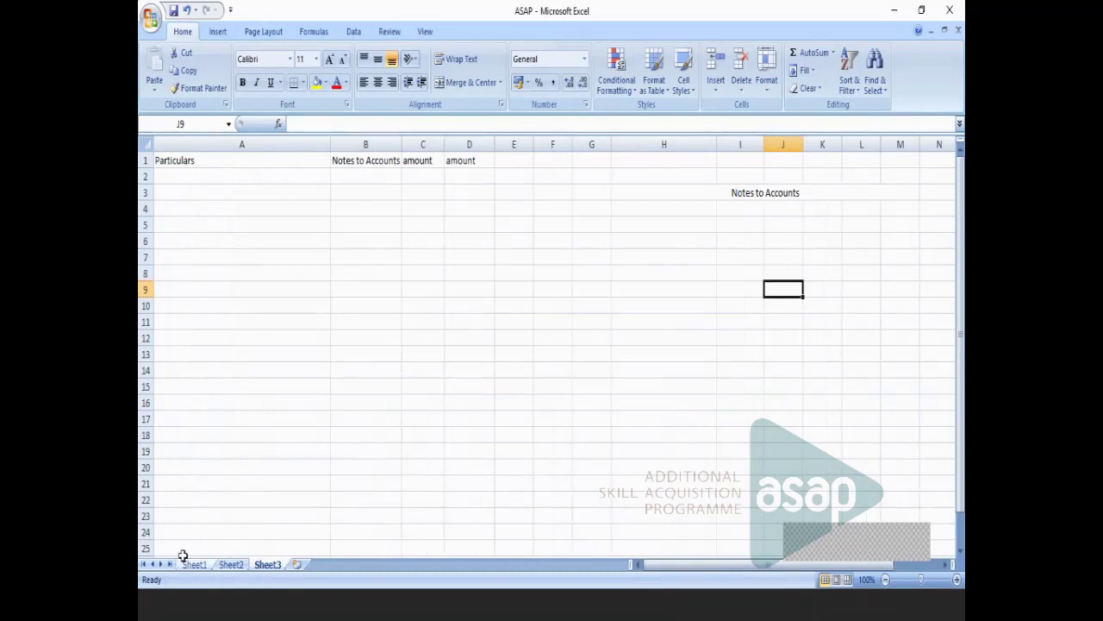
click(185, 565)
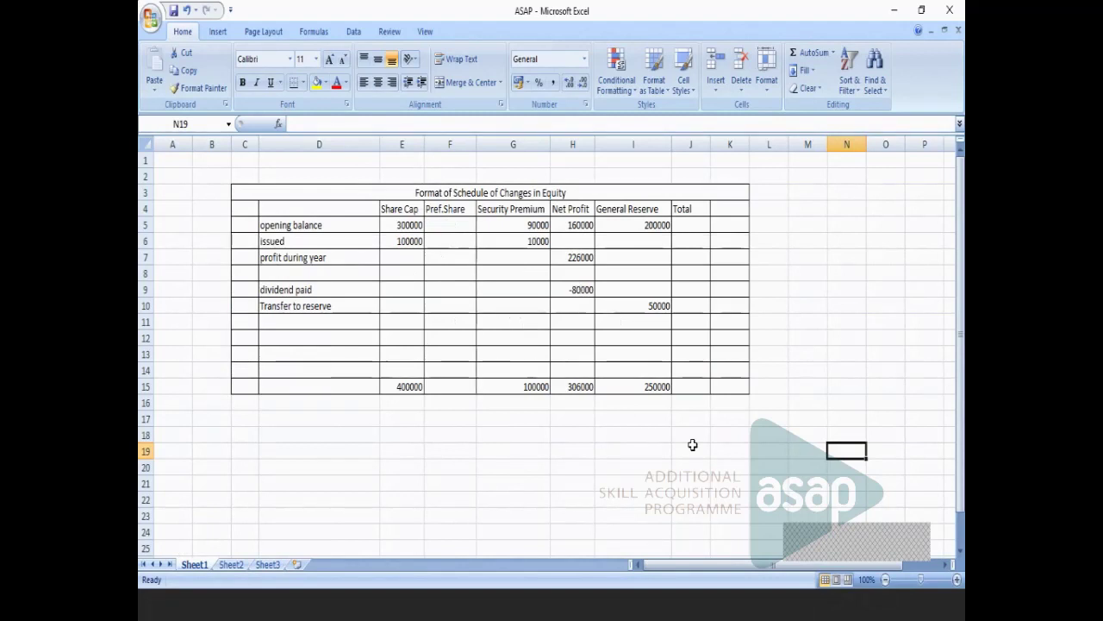
click(274, 566)
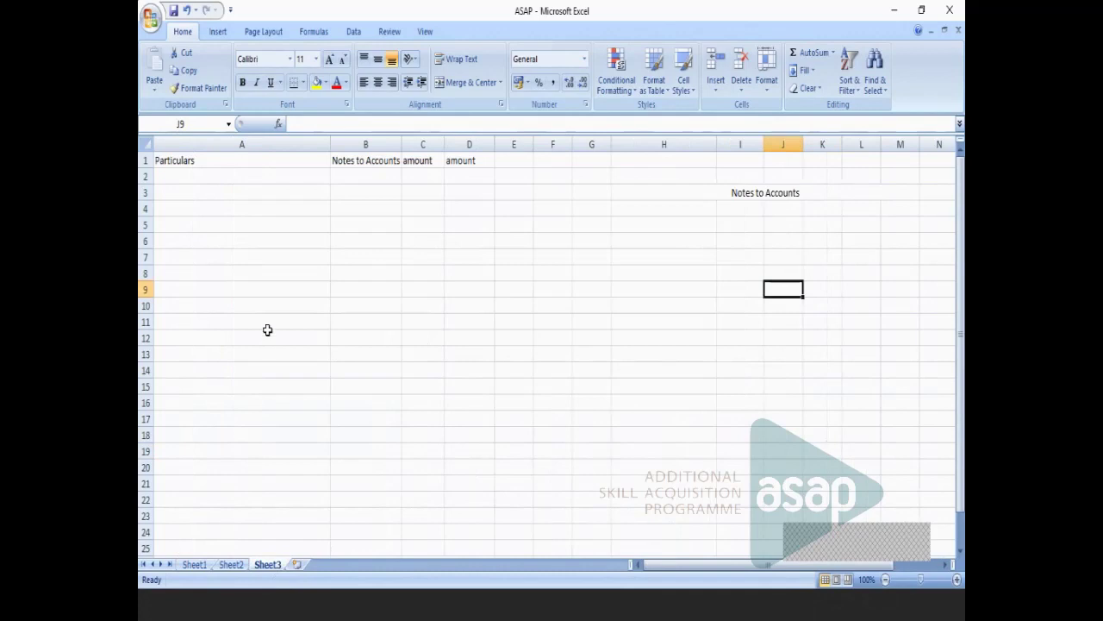
click(260, 174)
text(Ass)
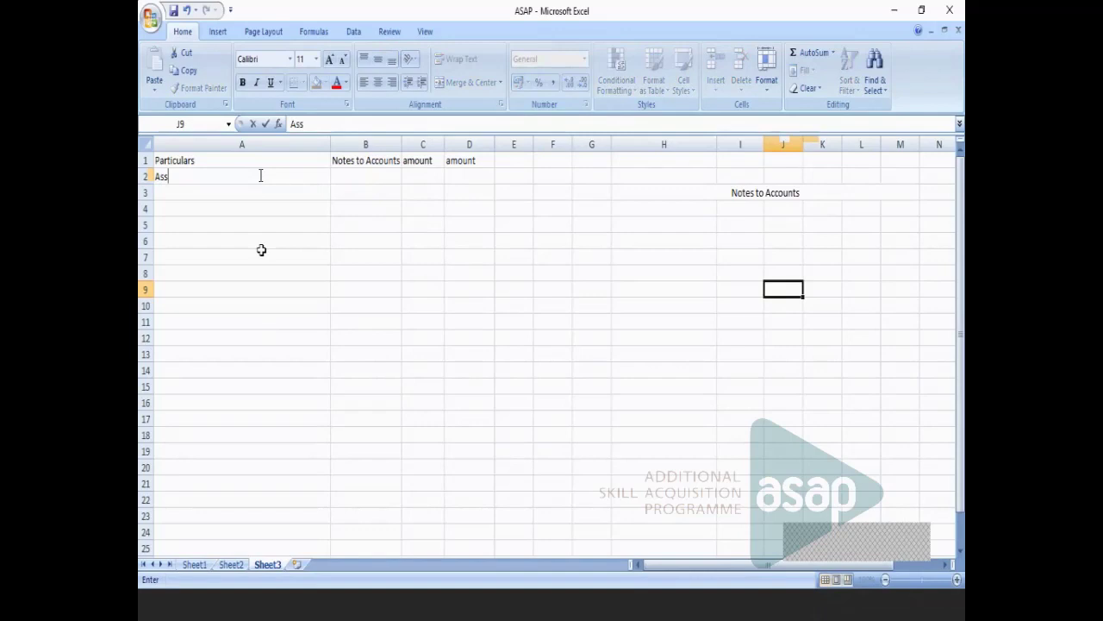
text(ets)
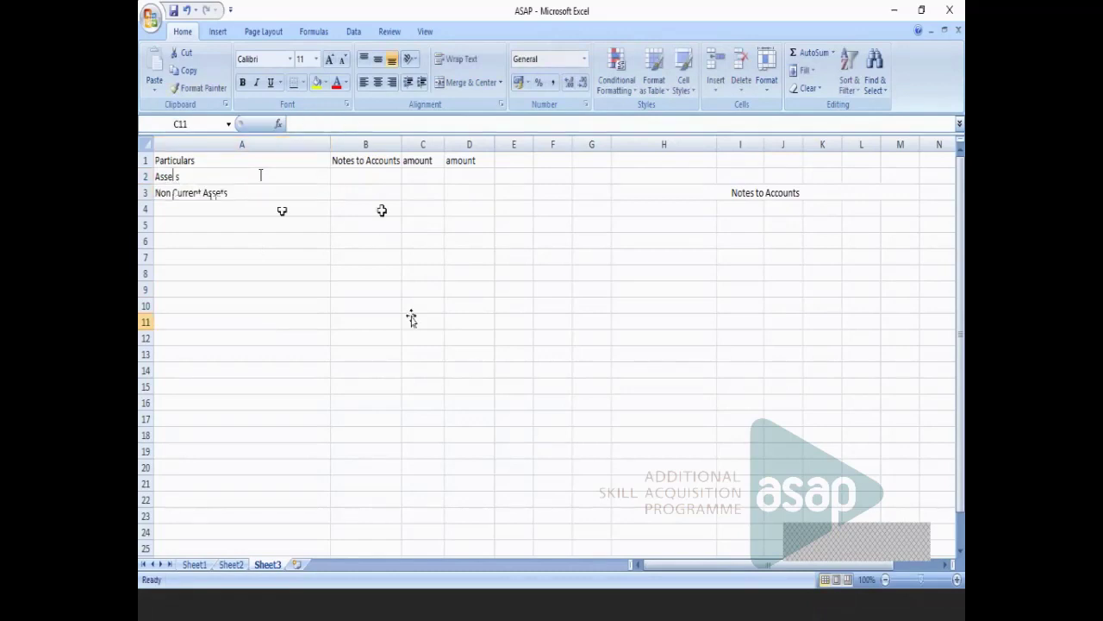
click(385, 197)
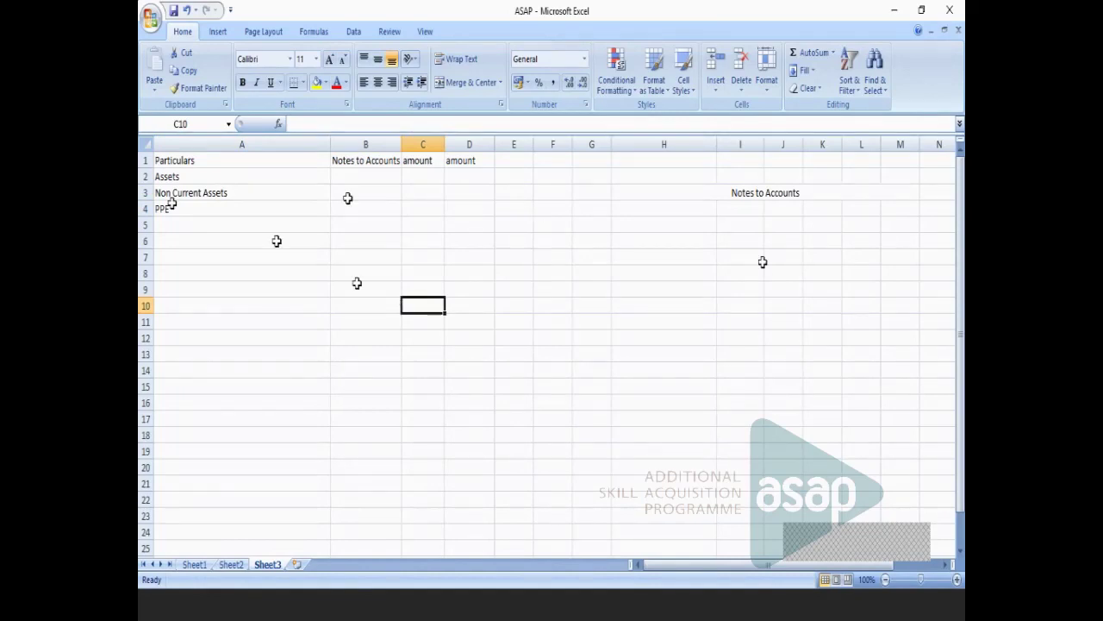
Start the Notes to Accounts with "PPE" in H5 and its amount 1000000 in I5.
click(687, 225)
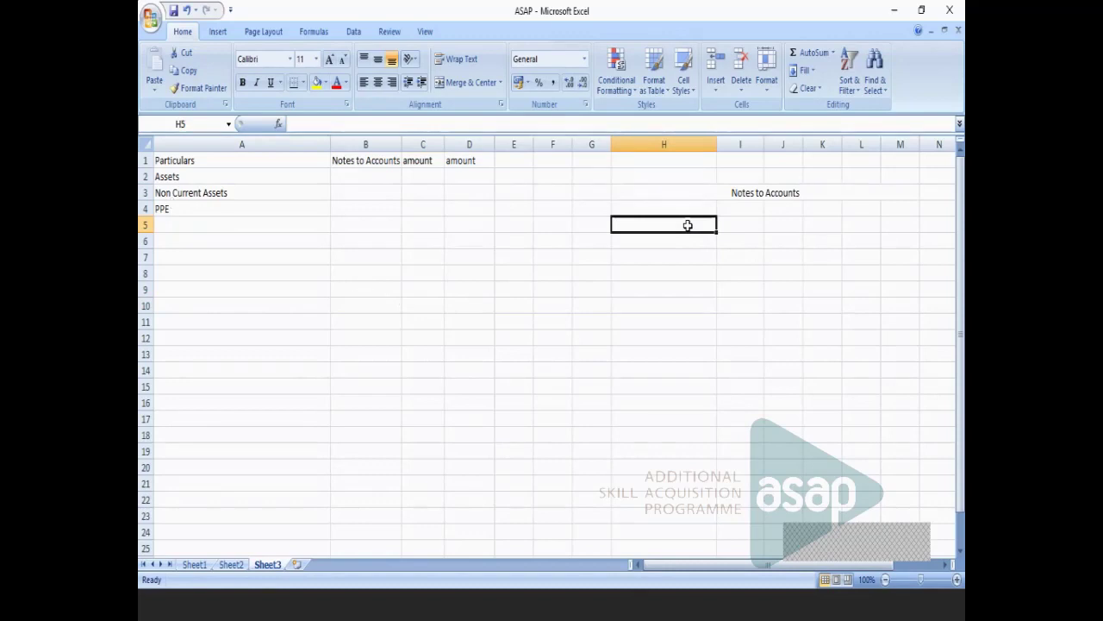
text(P)
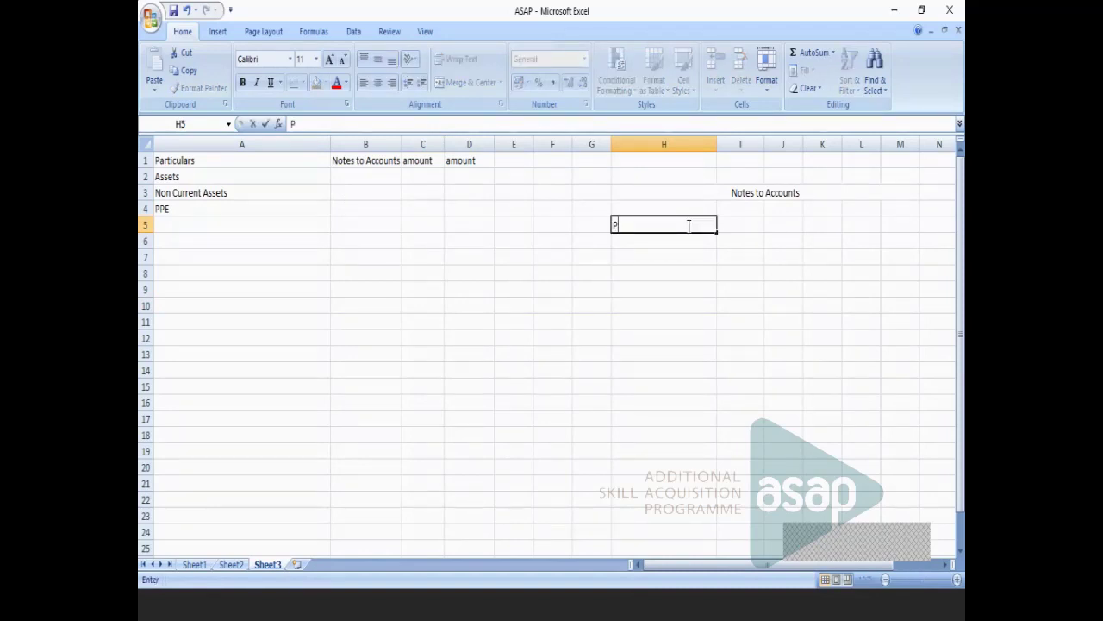
text(P)
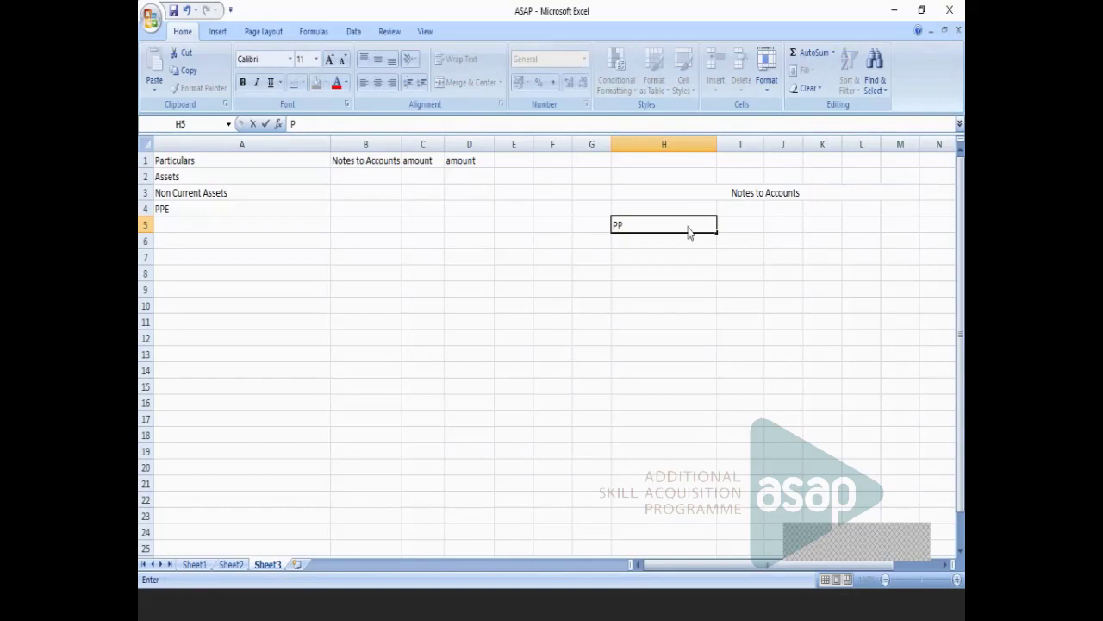
text(E)
key(Tab)
text(1000000)
key(Return)
Add "less dep" in H6 with 10000 in I6, and enter the net PPE amount 900000 in I7.
text(les)
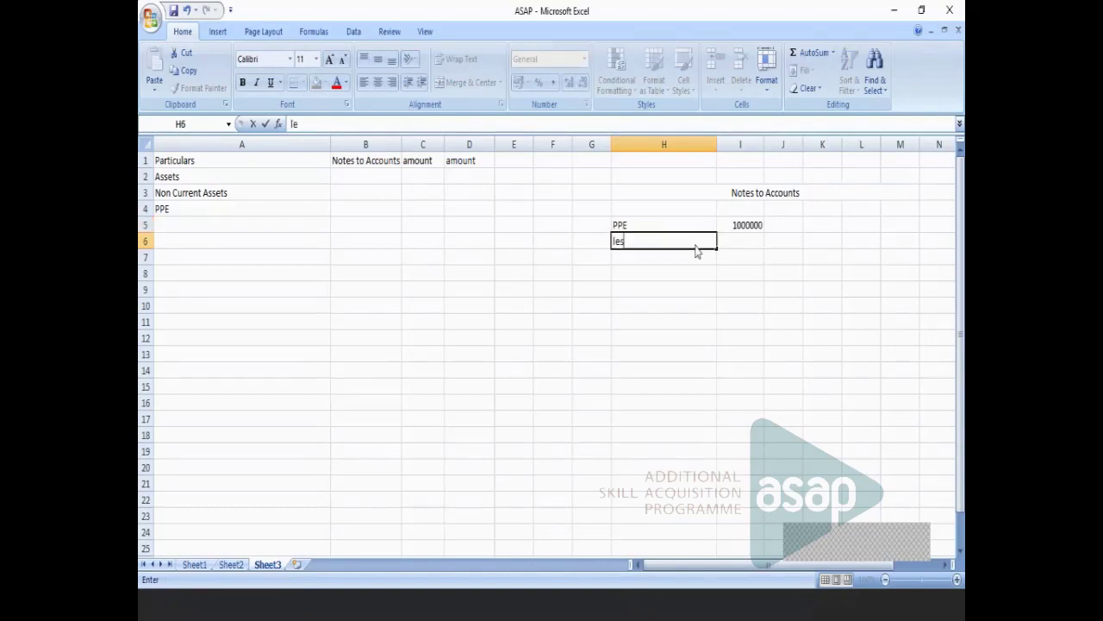
text(s)
click(812, 295)
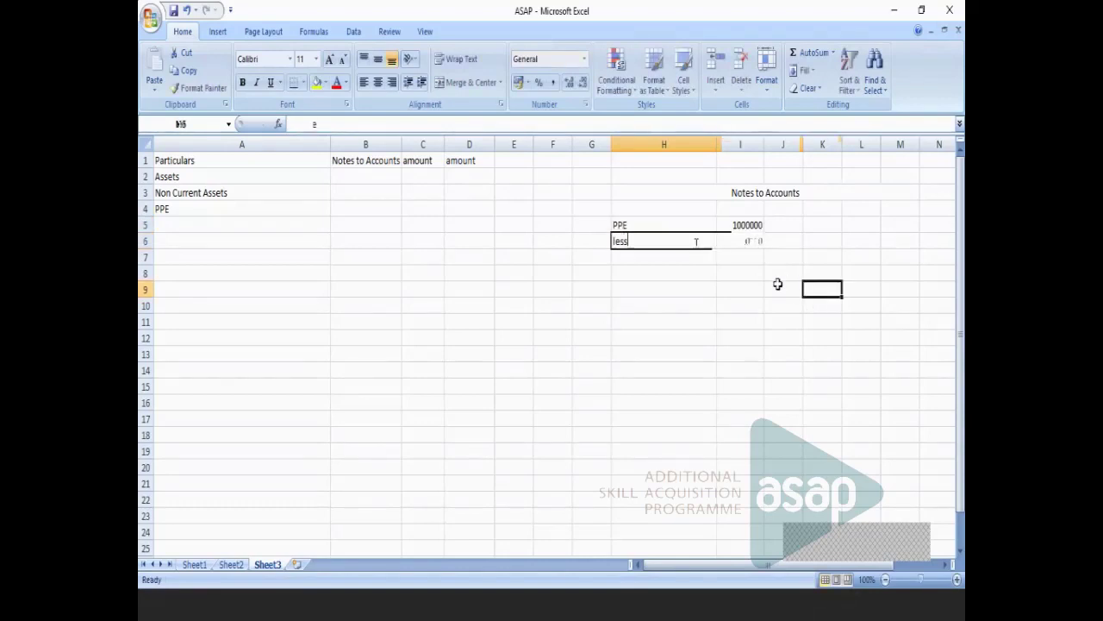
click(757, 263)
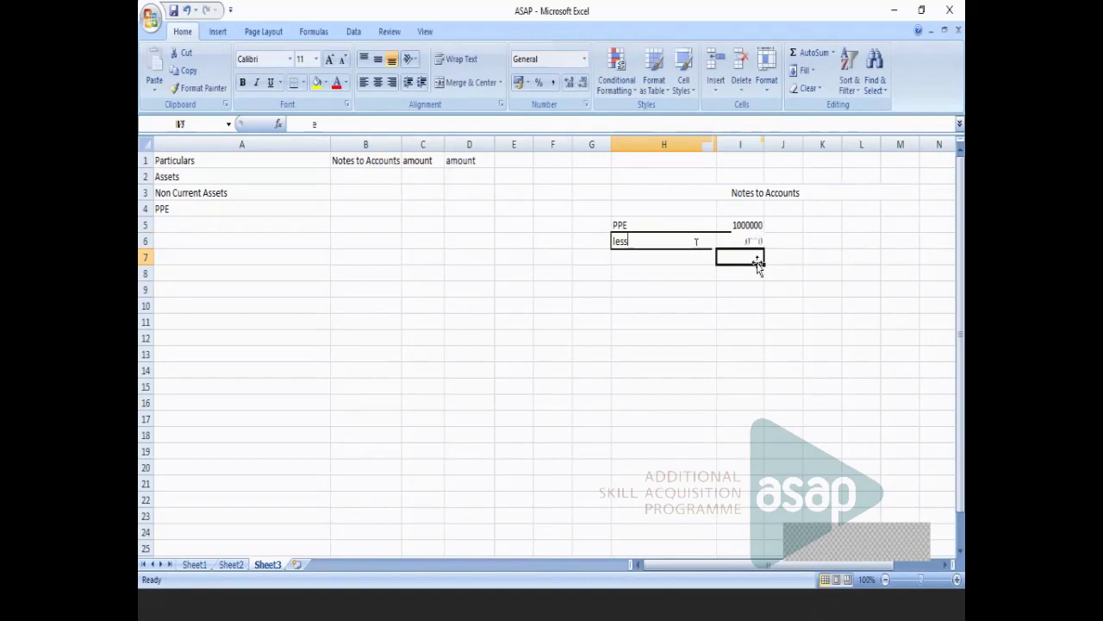
text(900000)
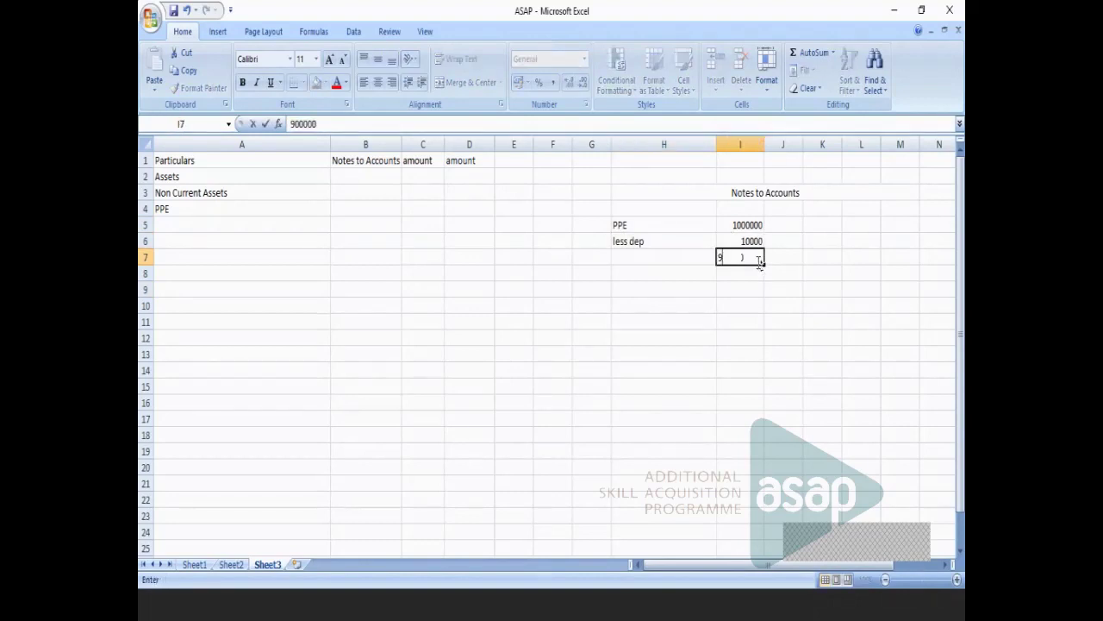
click(779, 336)
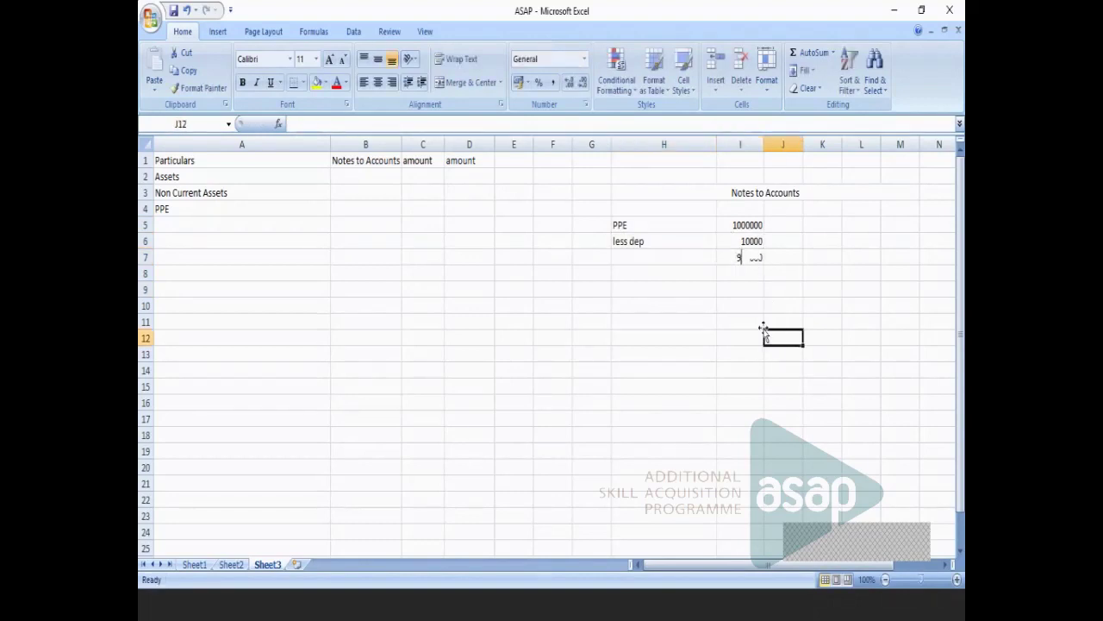
Head the note "Note 2 PPE" in H4, and fill the balance sheet's PPE row with note number 2 in B4 and 900000 in C4.
double_click(641, 210)
text(Notes to Accounts)
drag(681, 211, 633, 210)
text(20)
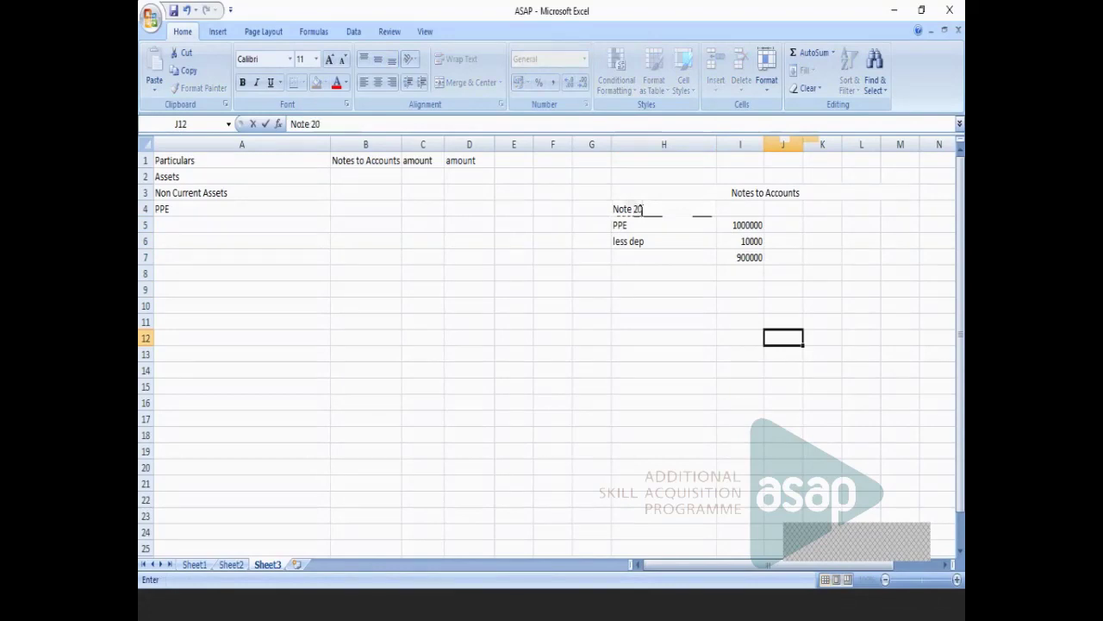
key(BackSpace)
text(PP)
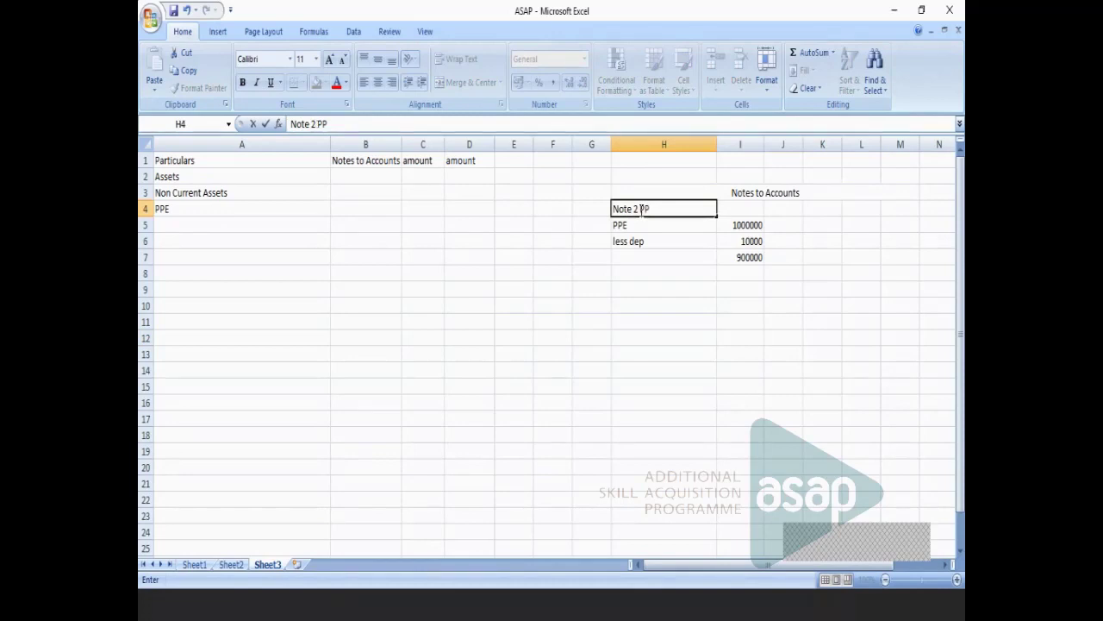
click(418, 210)
text(900000)
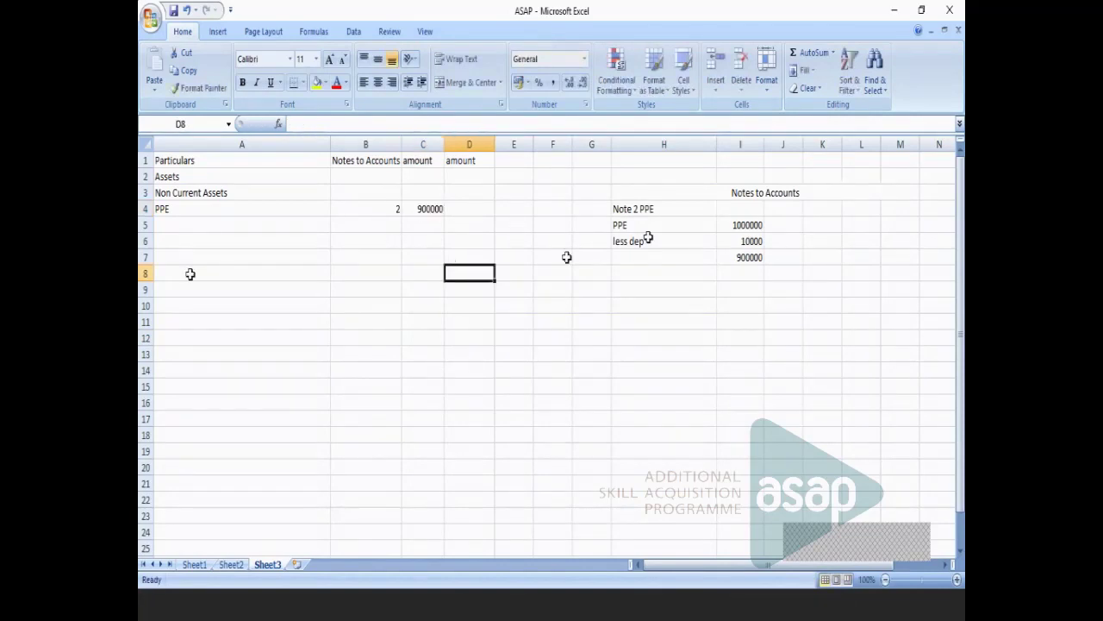
Add the non-current asset "Biolological" in A5 with the amount 300000 in C5.
click(222, 225)
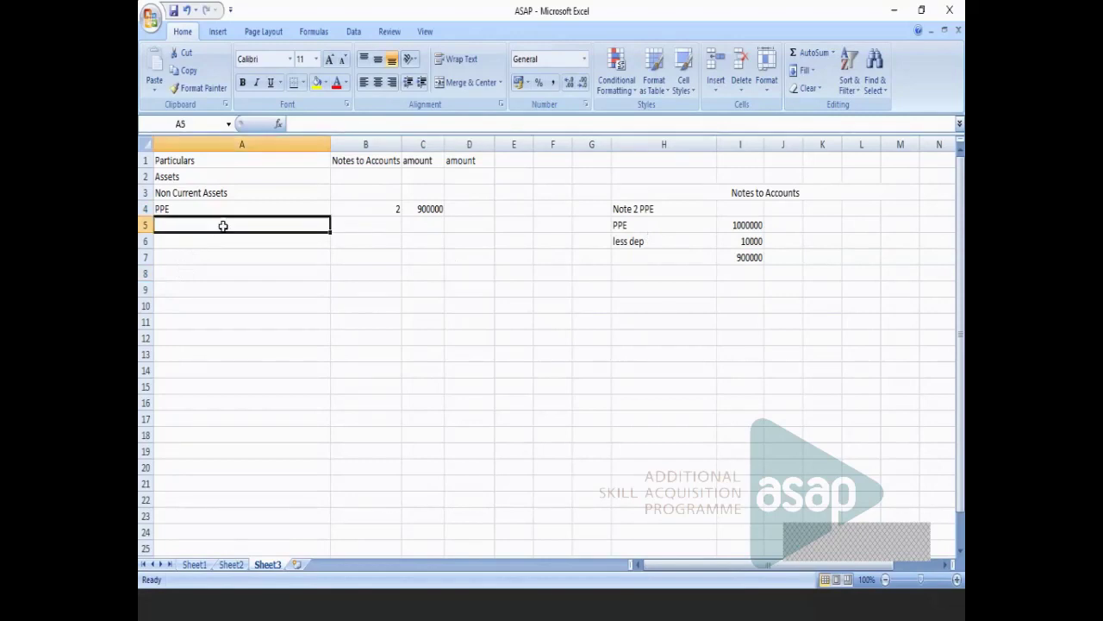
text(Biolo)
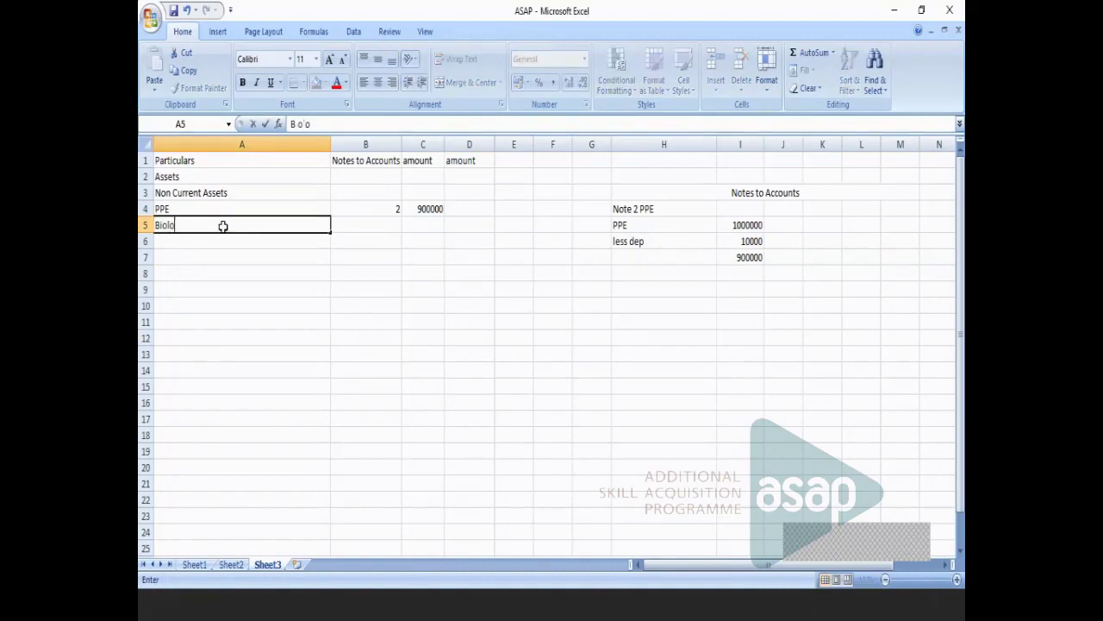
text(logix)
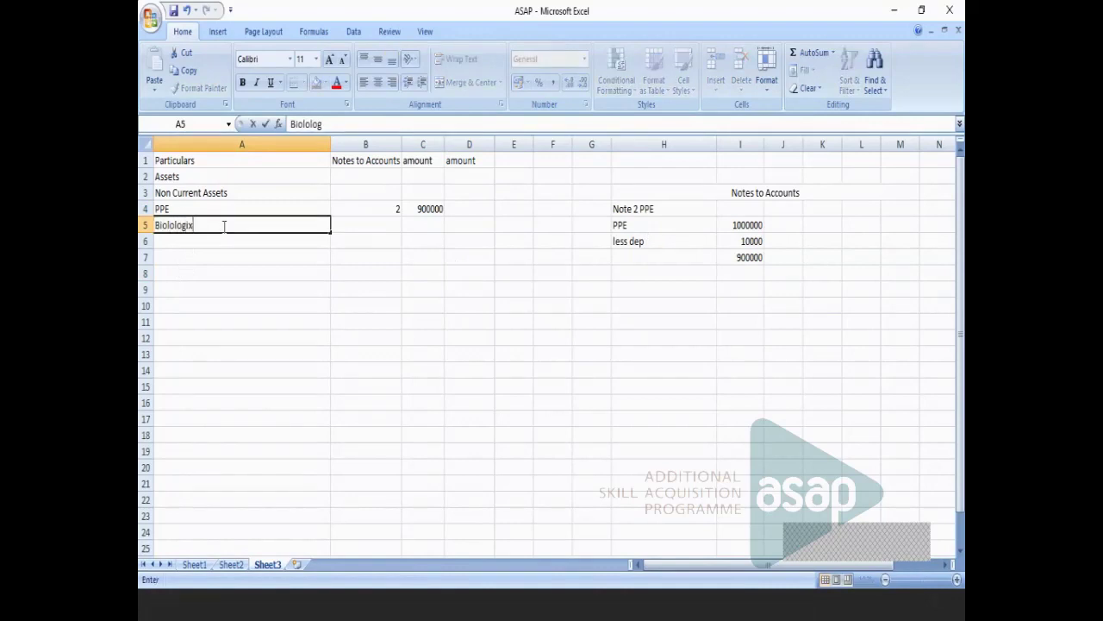
key(BackSpace)
text(ical)
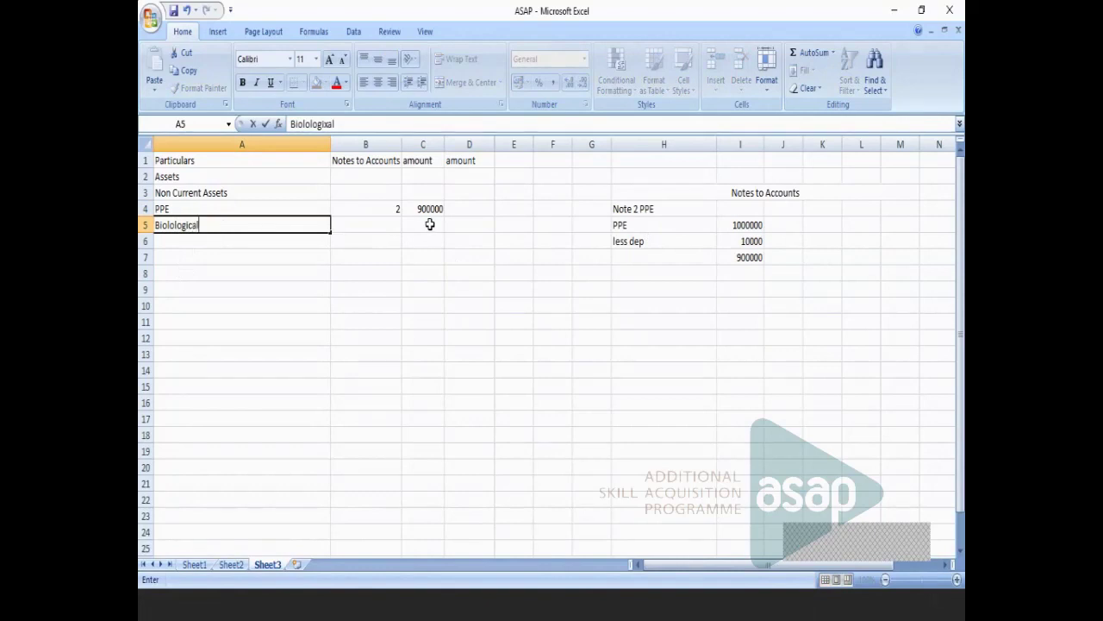
click(429, 224)
text(300000)
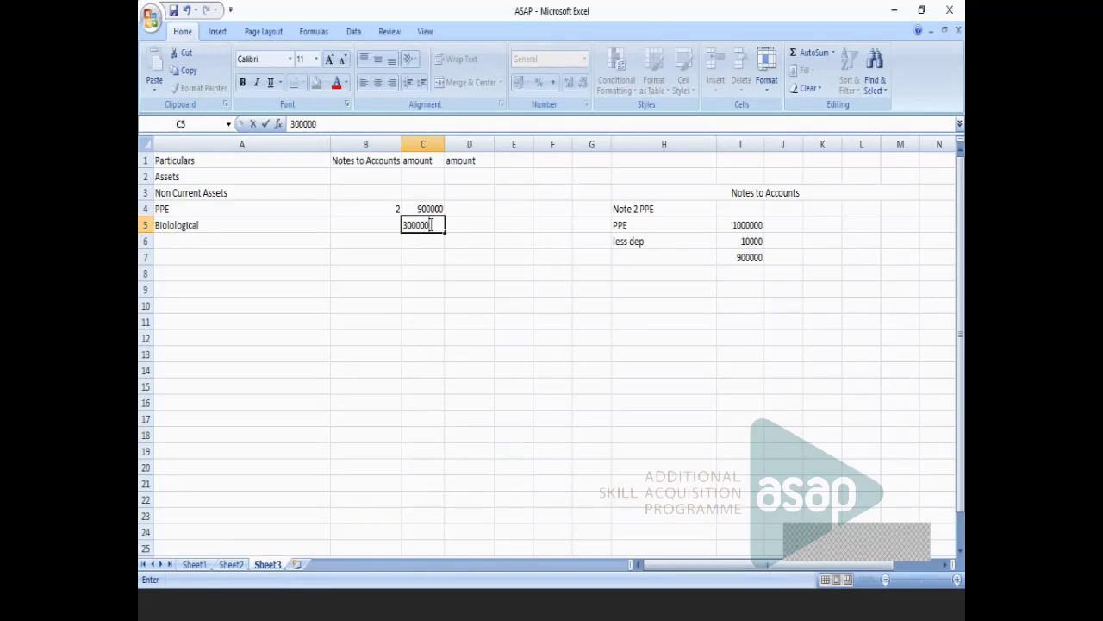
key(Return)
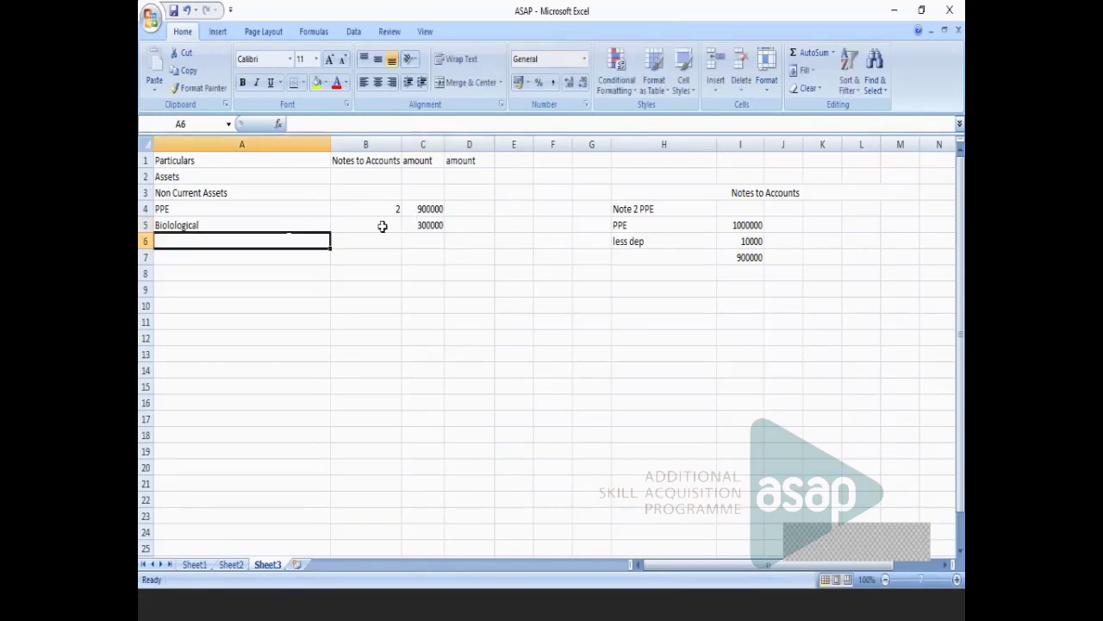
Add "investment in share" in A6 with the amount 300000 in C6.
text(inve)
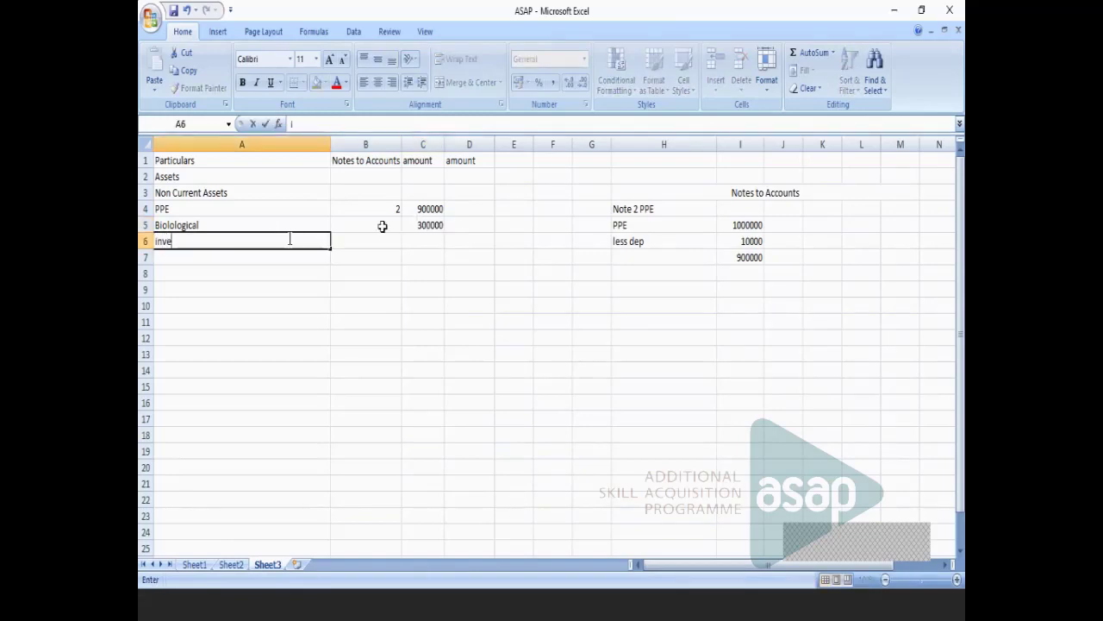
text(stme)
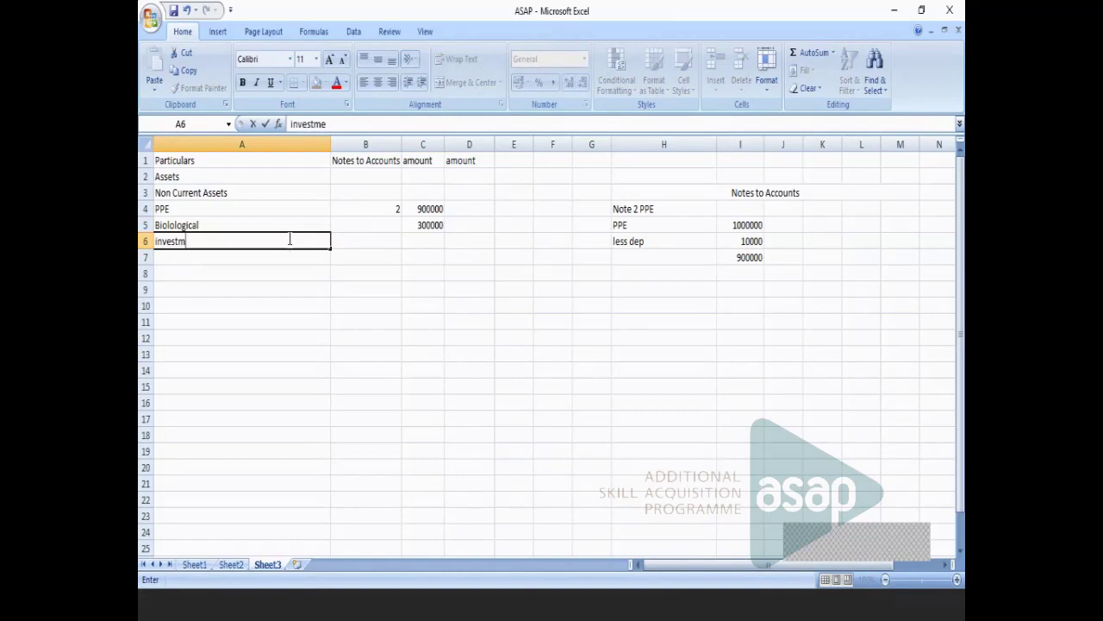
text(nt in sha)
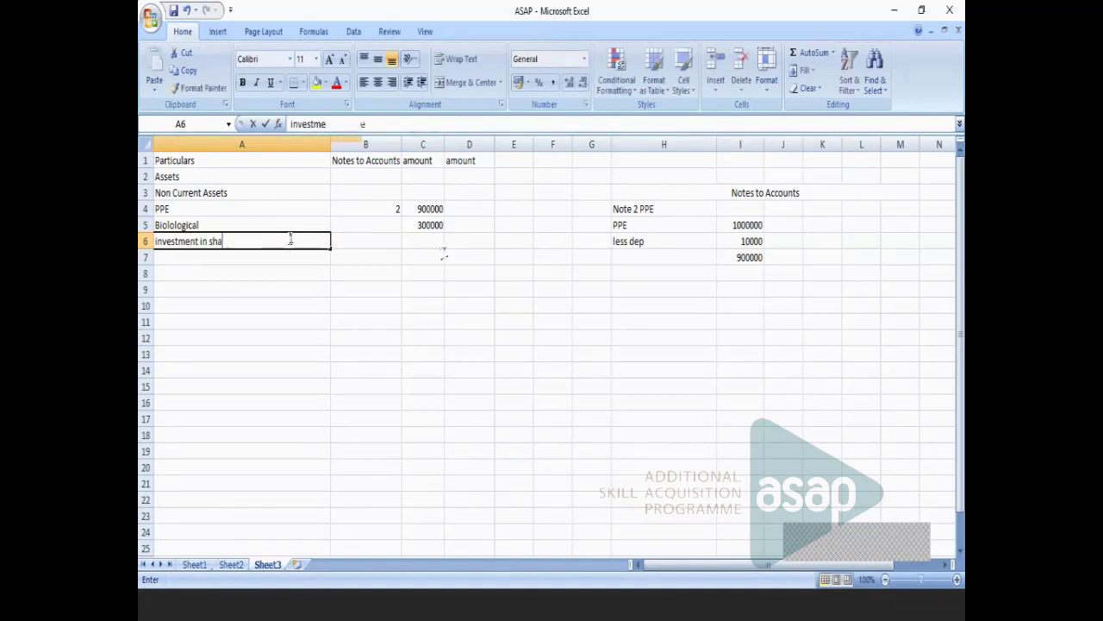
text(re)
click(439, 246)
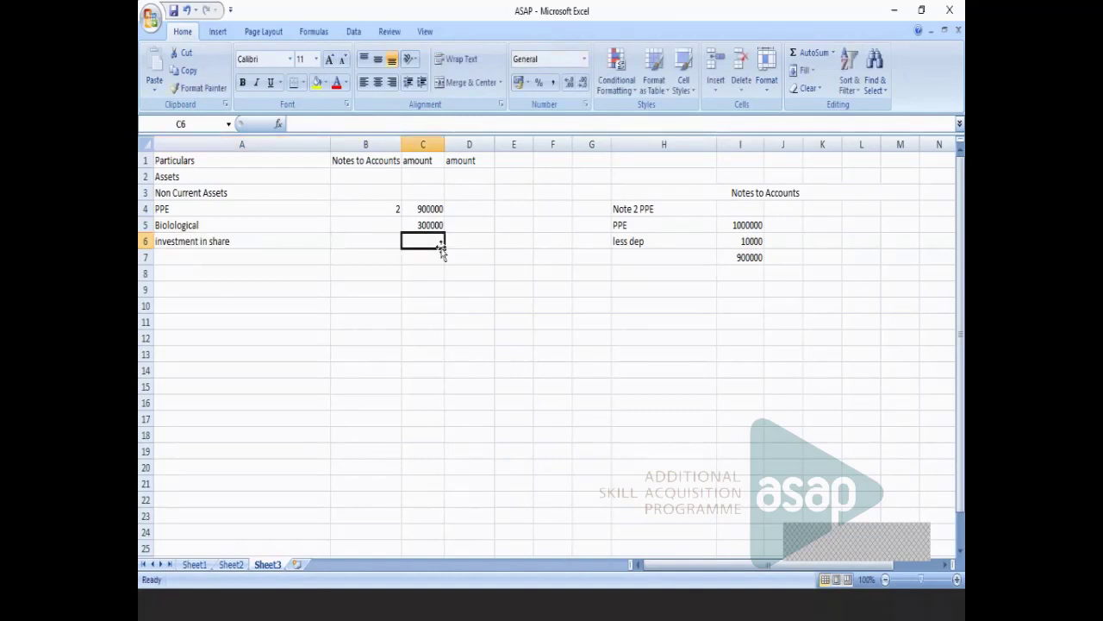
text(300000)
Enter the total 1500000 in C7 and label row 7 "non current asset total" in A7.
click(220, 261)
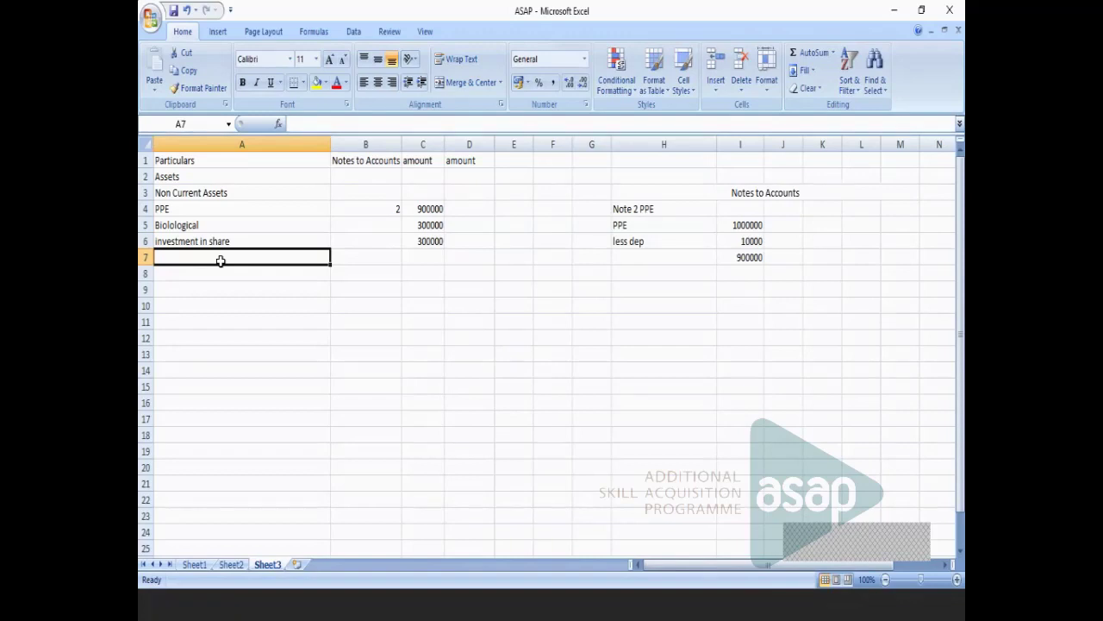
click(422, 257)
text(10)
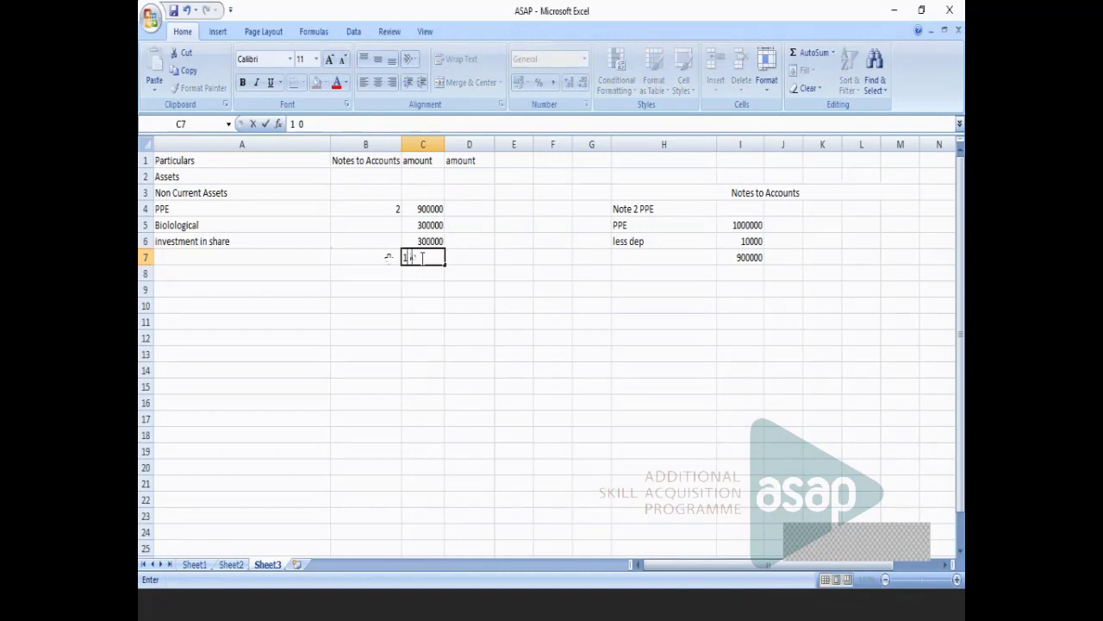
key(BackSpace)
text(500000)
click(505, 284)
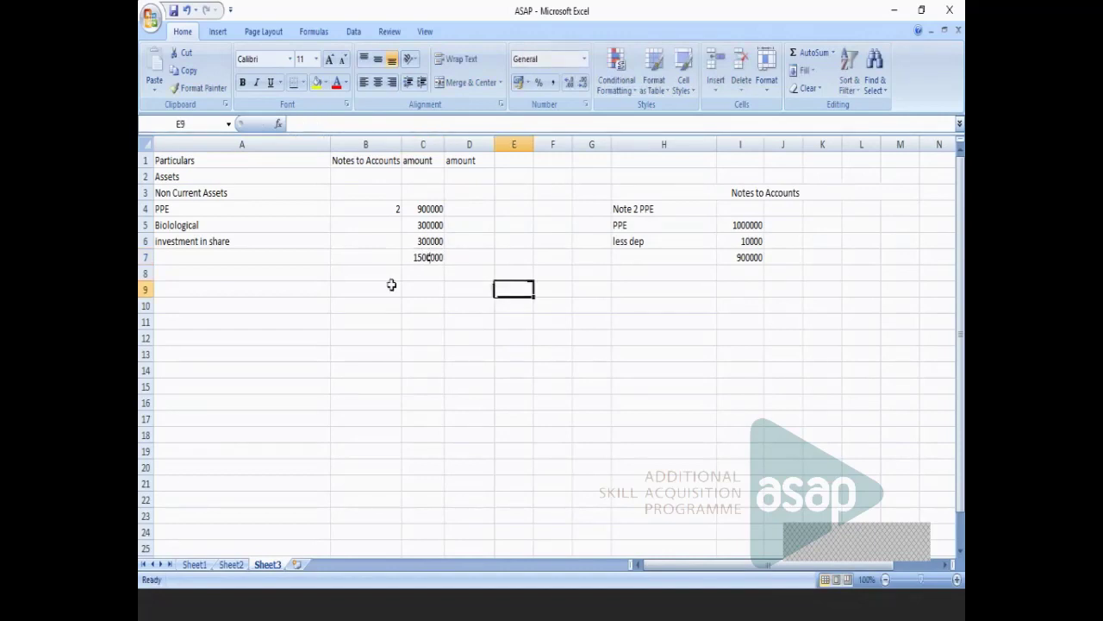
click(252, 255)
text(non curren)
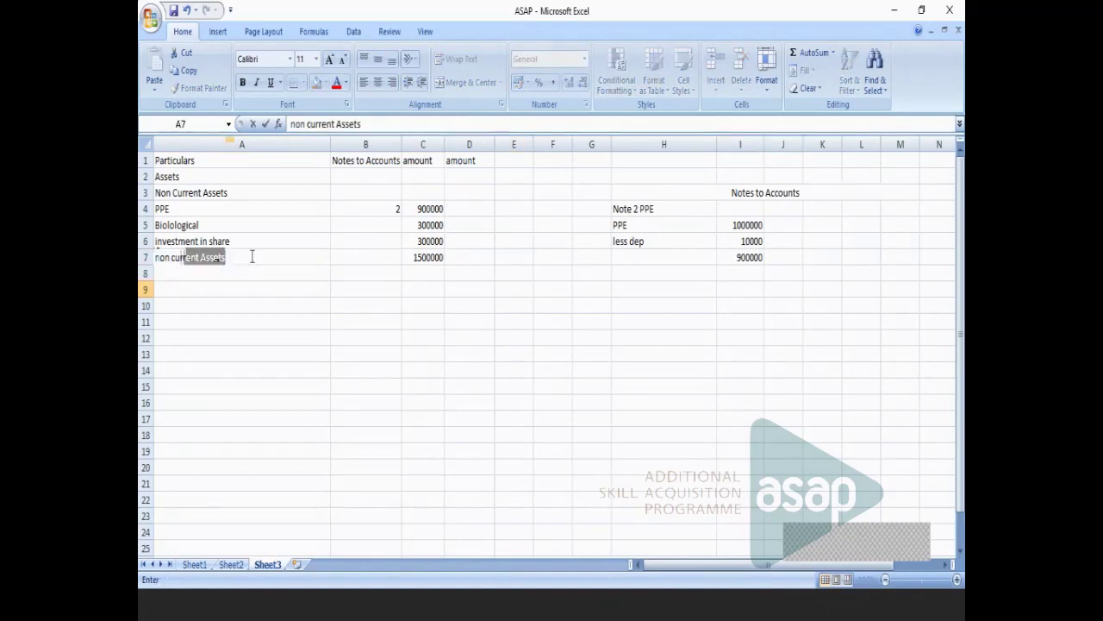
text(t asset )
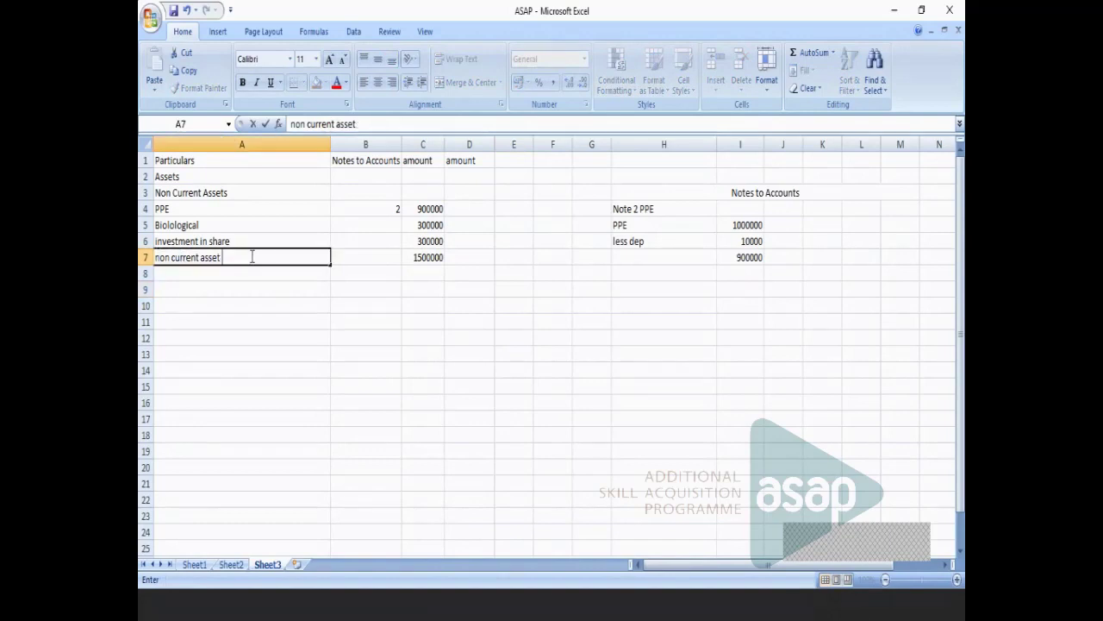
text(total)
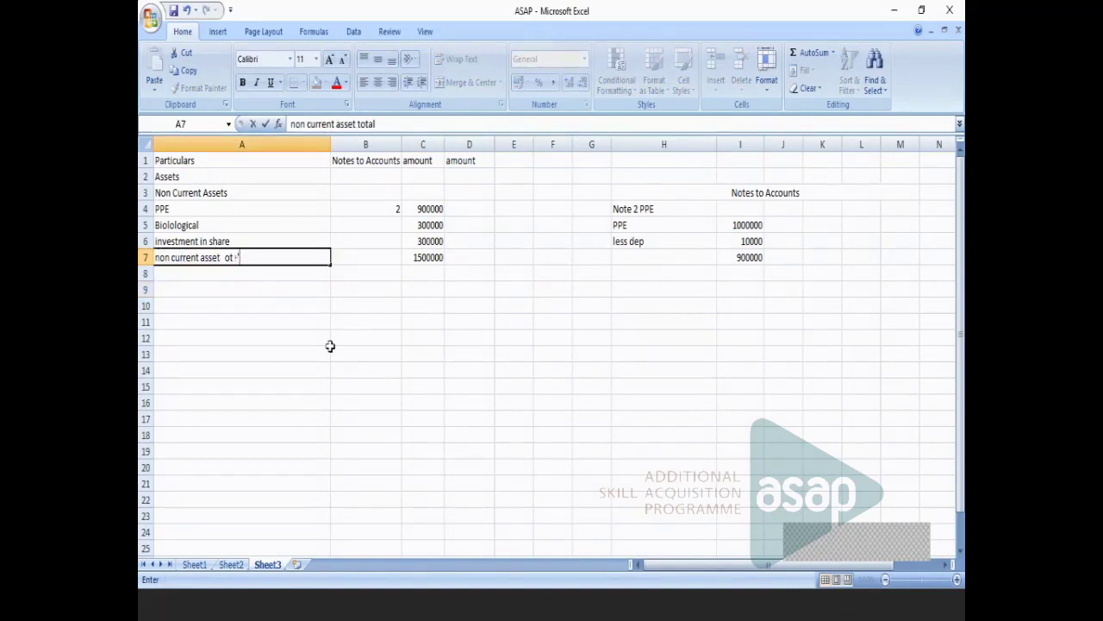
click(328, 352)
Start the "Current asset" section in A8 and list "inventory" in A9 with the amount 300000 in C9.
click(278, 273)
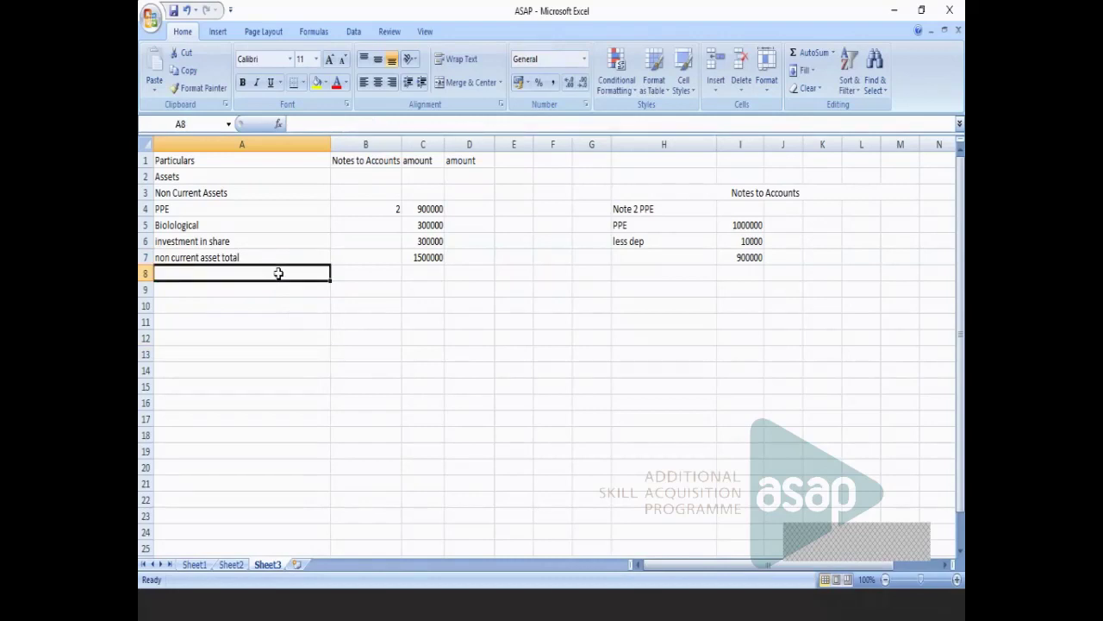
text(Current asset)
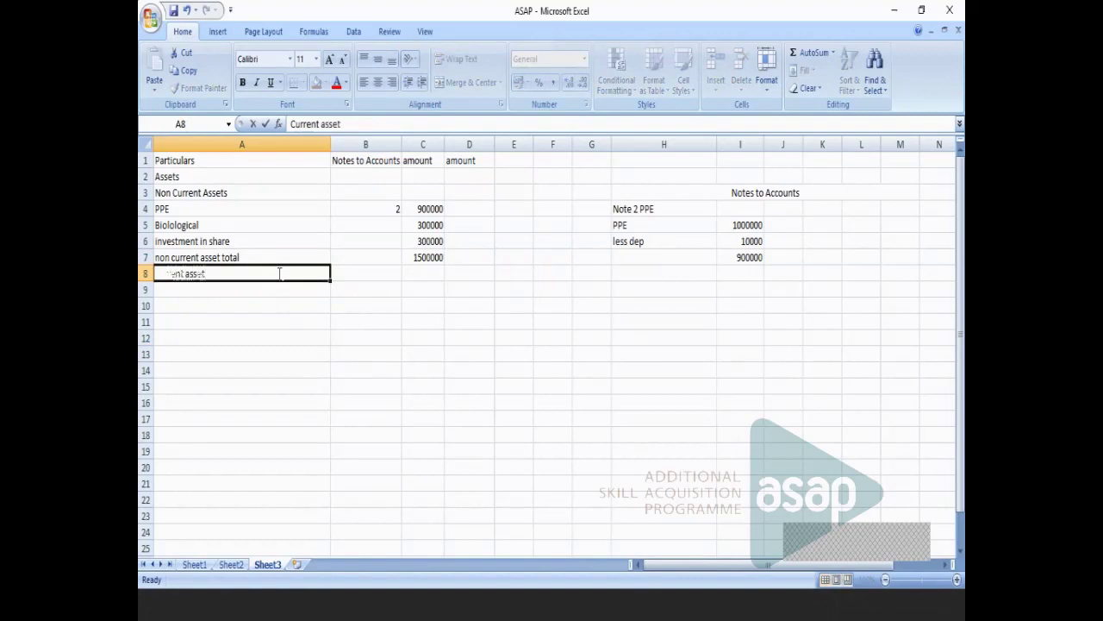
key(Return)
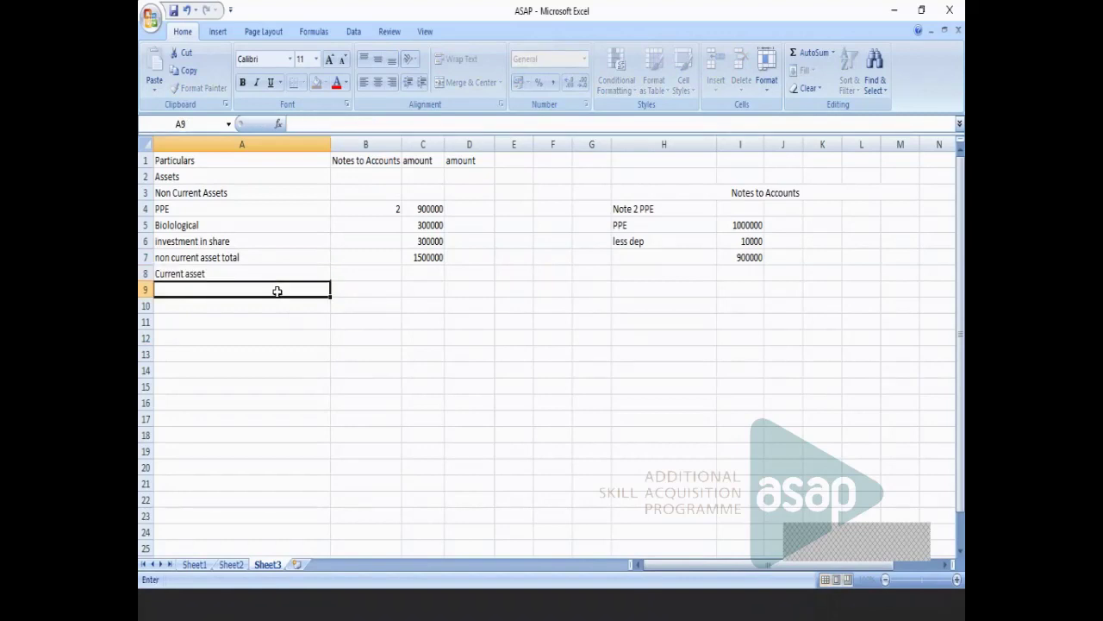
text(i)
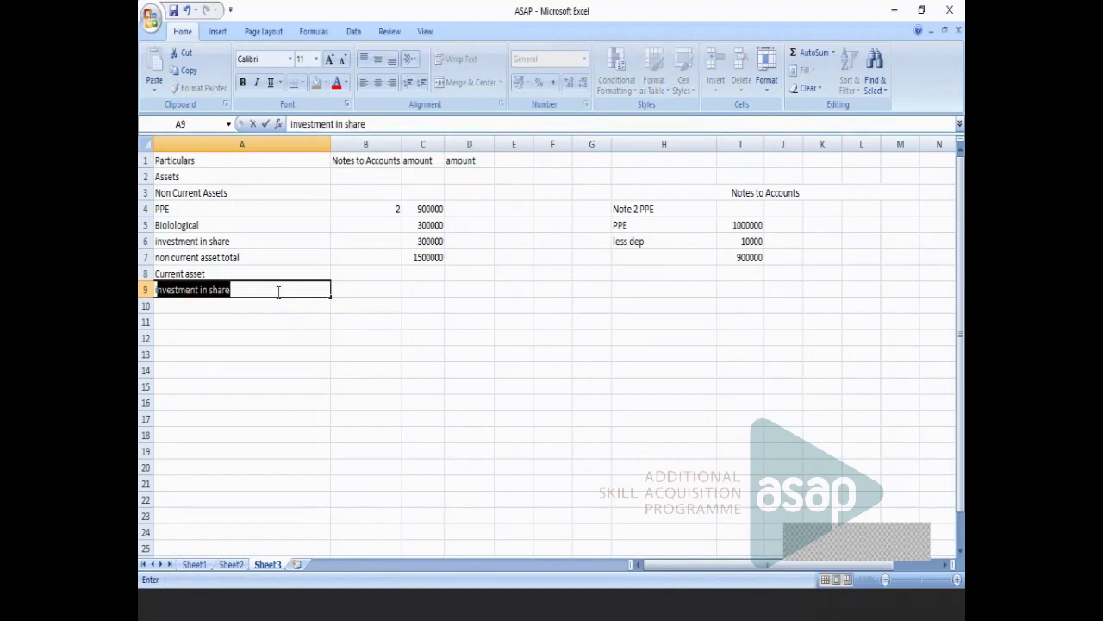
text(nventory)
click(435, 293)
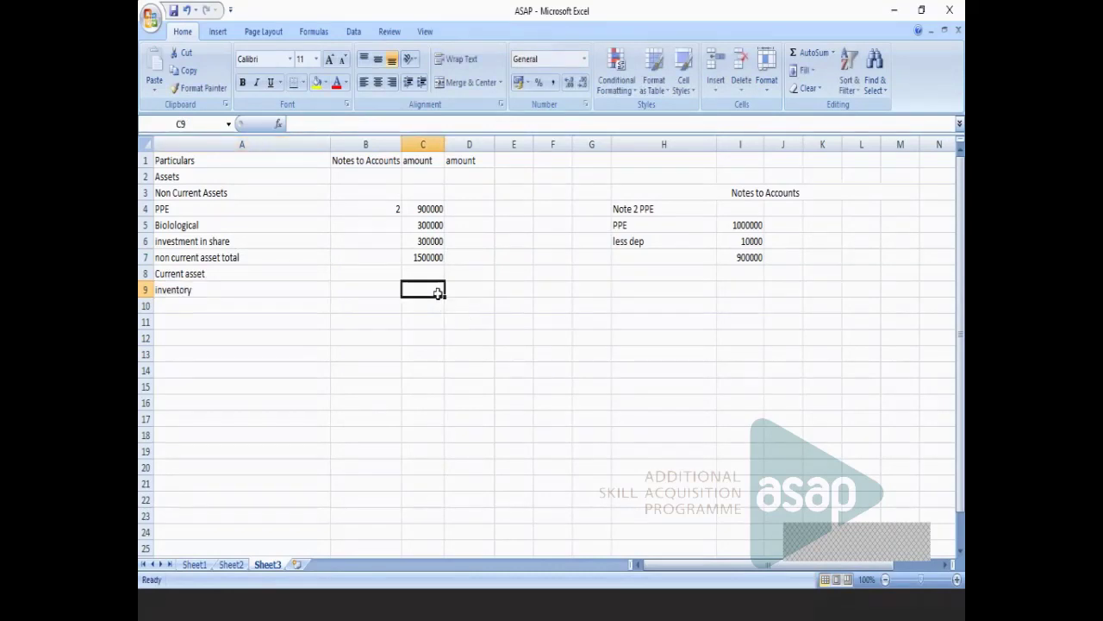
text(300000)
click(427, 318)
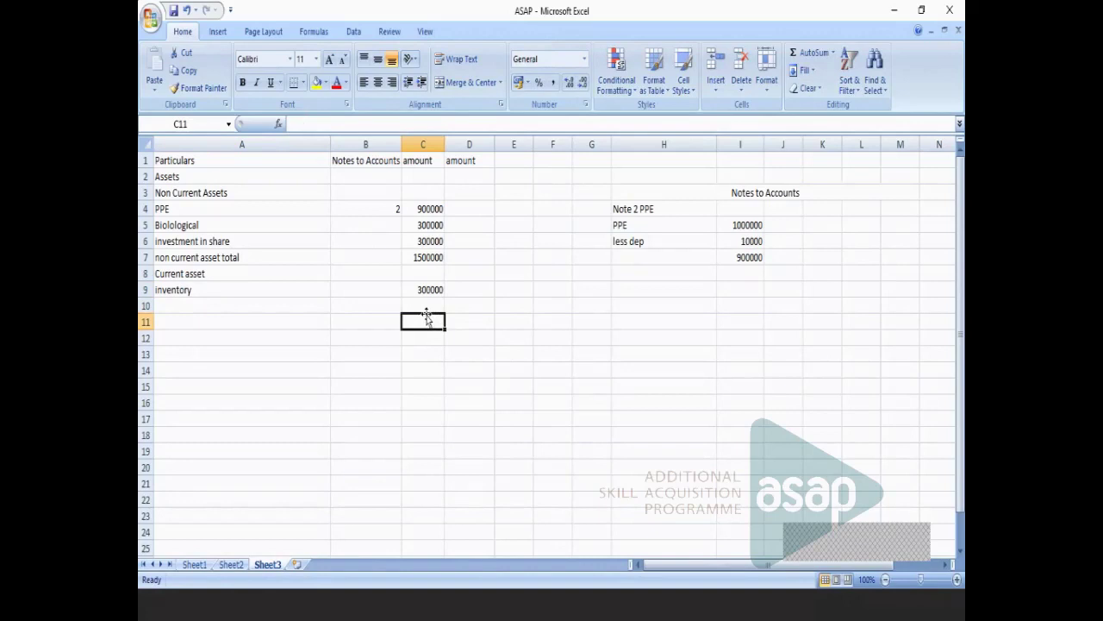
Add "trade receivable" in A10 with the amount 100000 in C10.
click(281, 305)
text(trade receiv)
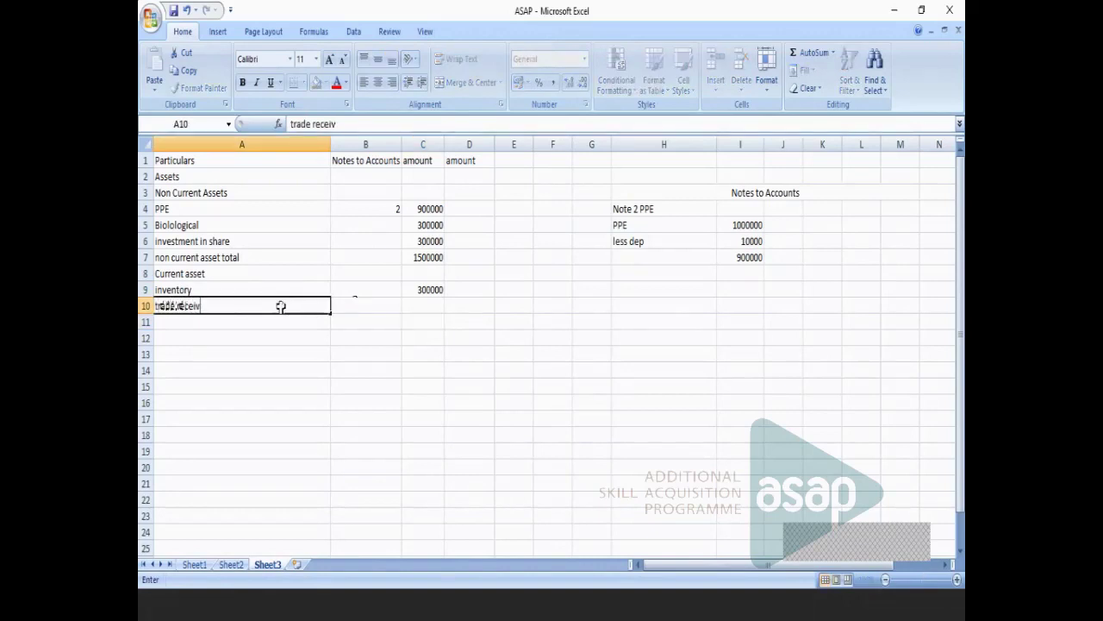
text(a)
text(b)
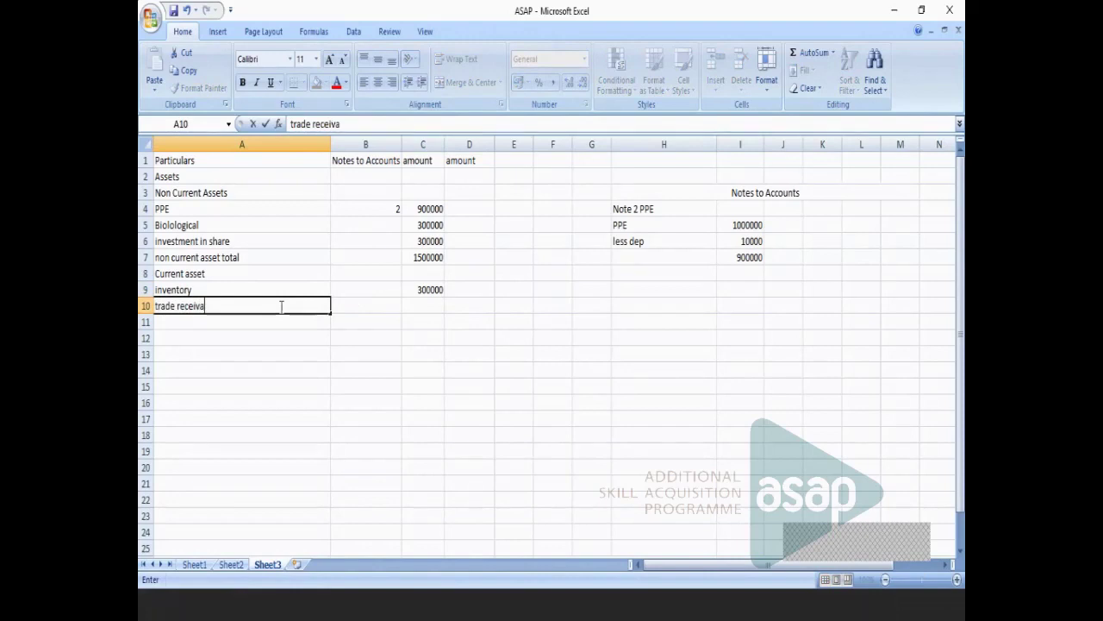
click(426, 309)
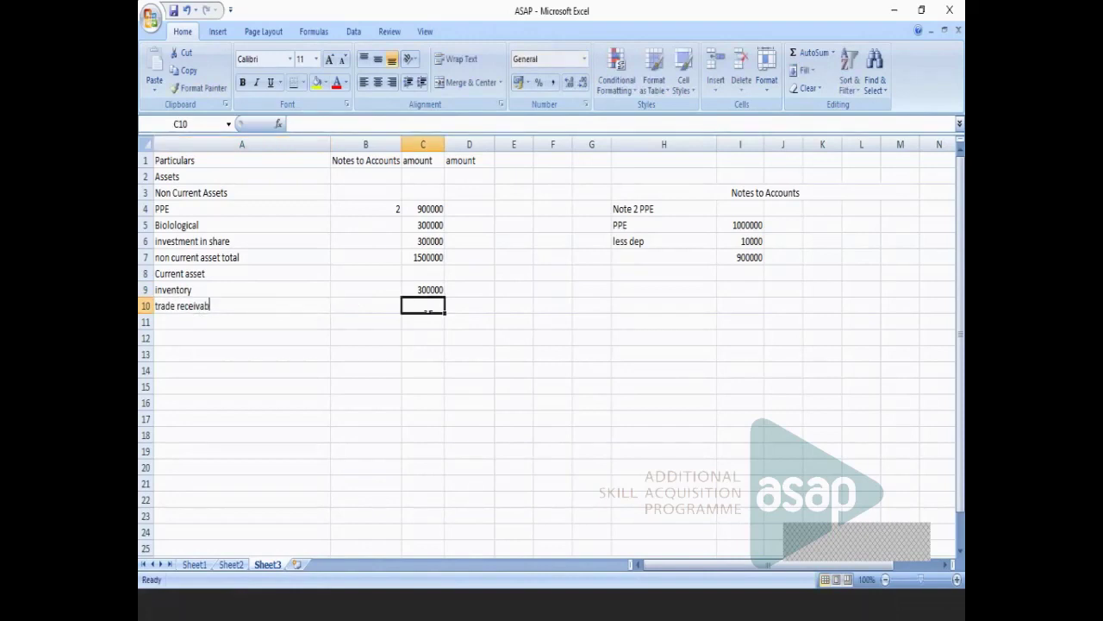
text(10000)
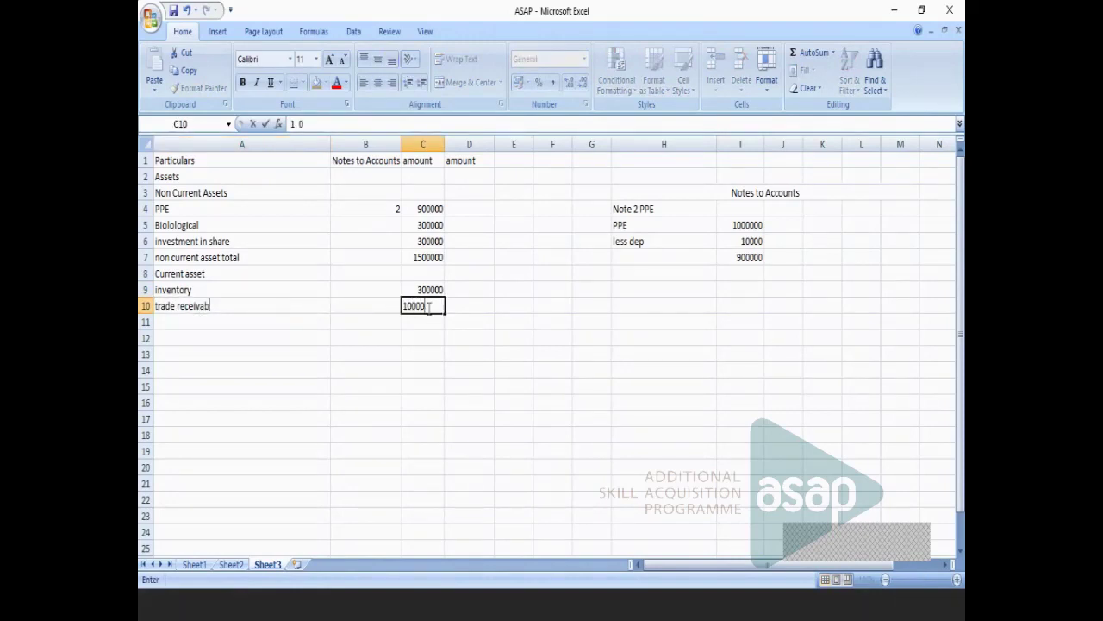
text(0)
key(Return)
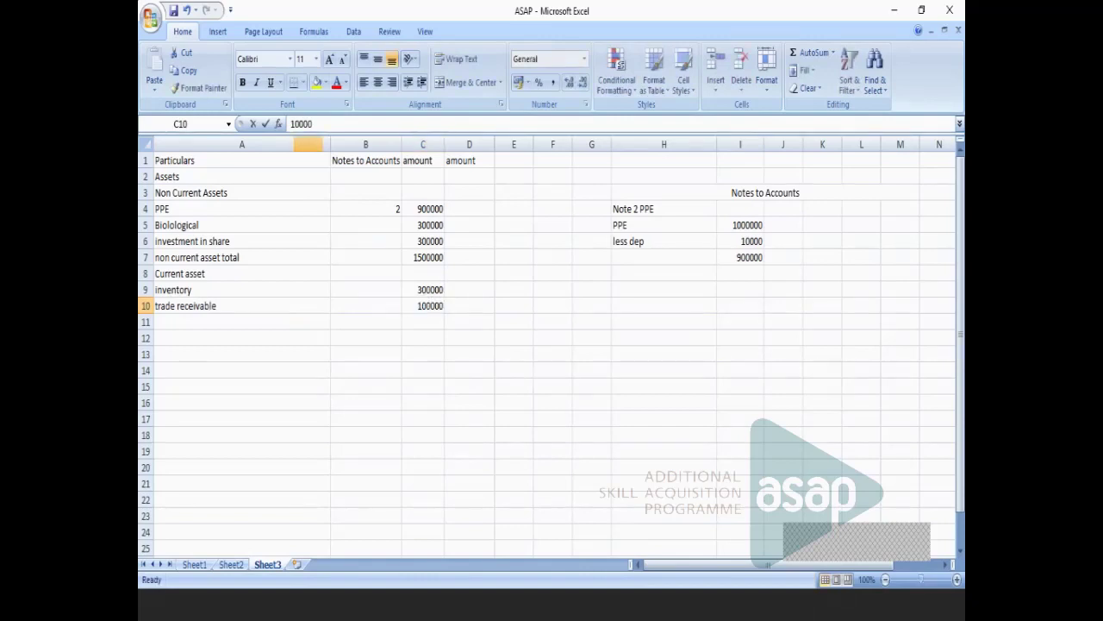
Add "Deffered tax" in A11 with the amount 100000 in C11.
click(304, 323)
text(Deffe)
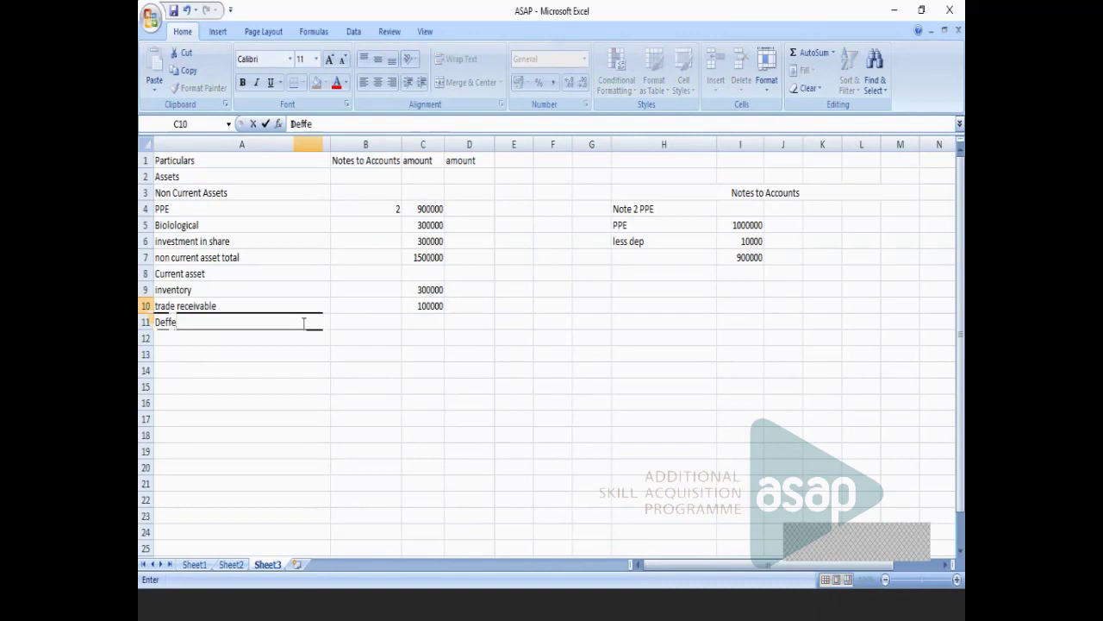
text(red tax)
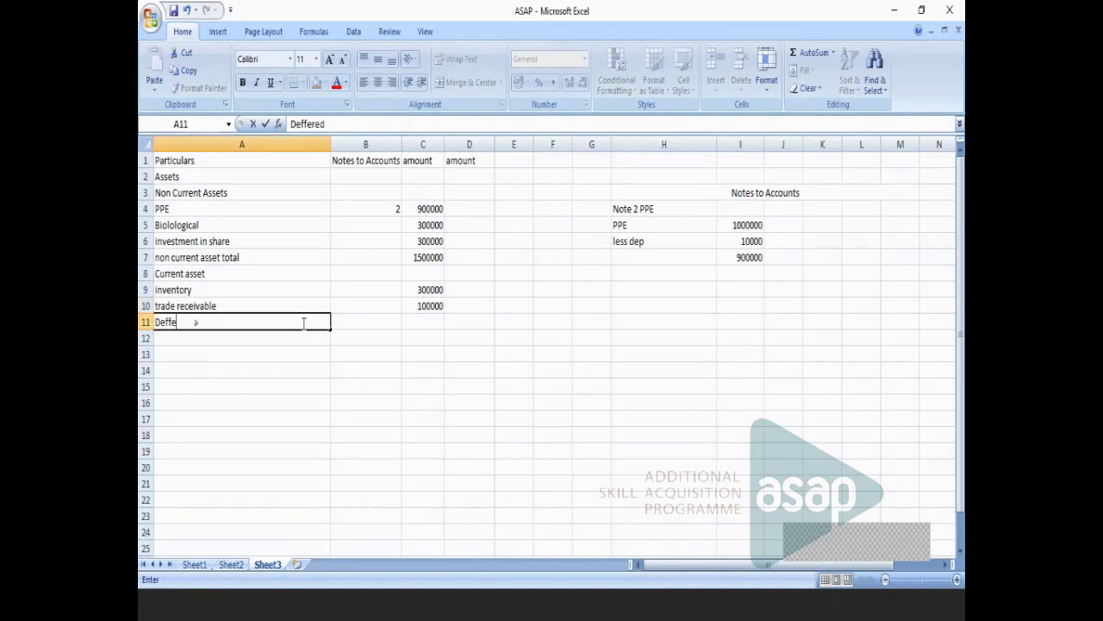
click(443, 327)
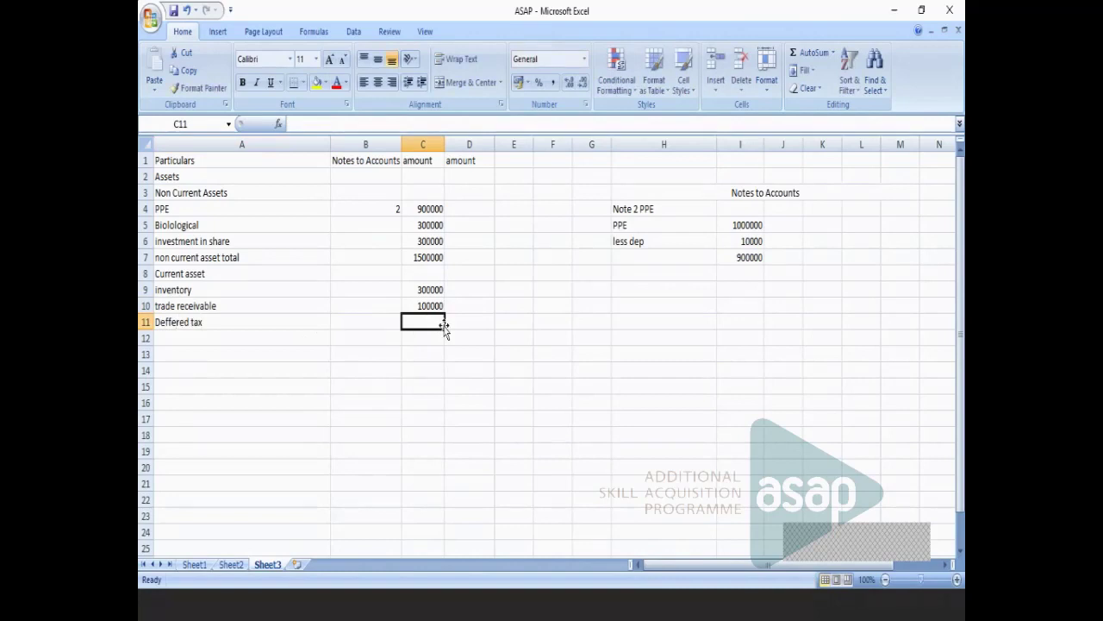
text(100000)
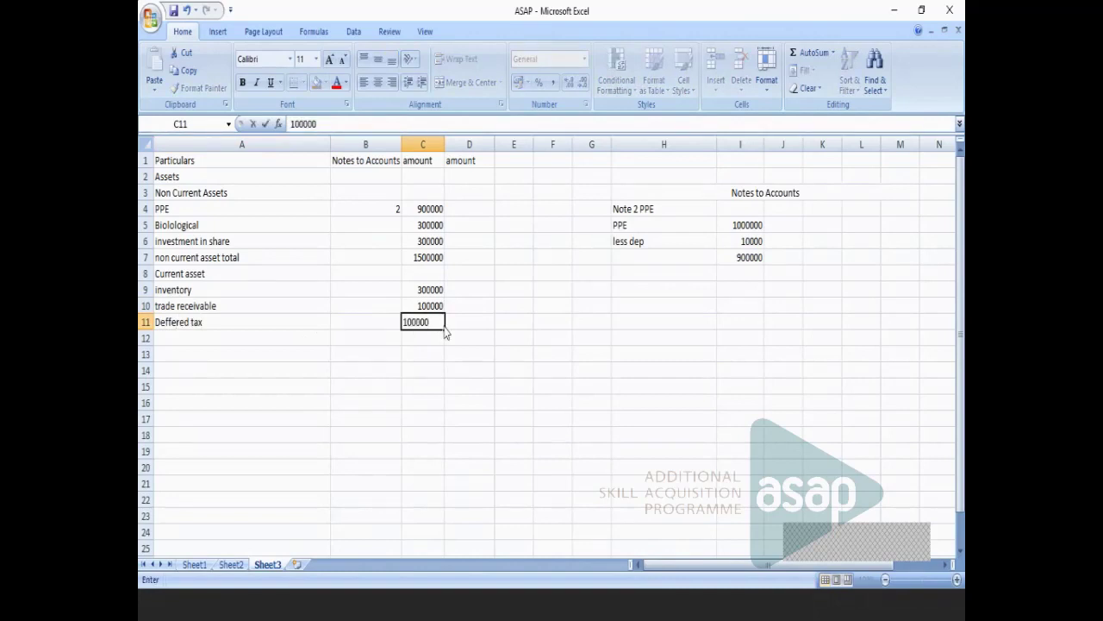
click(418, 373)
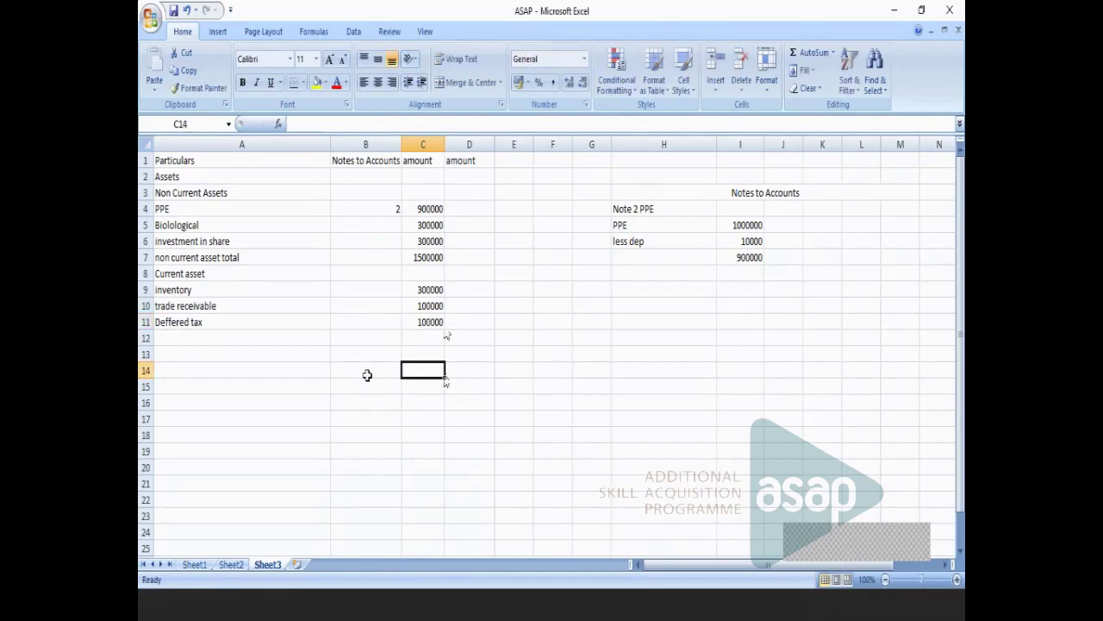
Add "Cash and cash equivan" in A12 with the amount 360000 in C12.
click(247, 332)
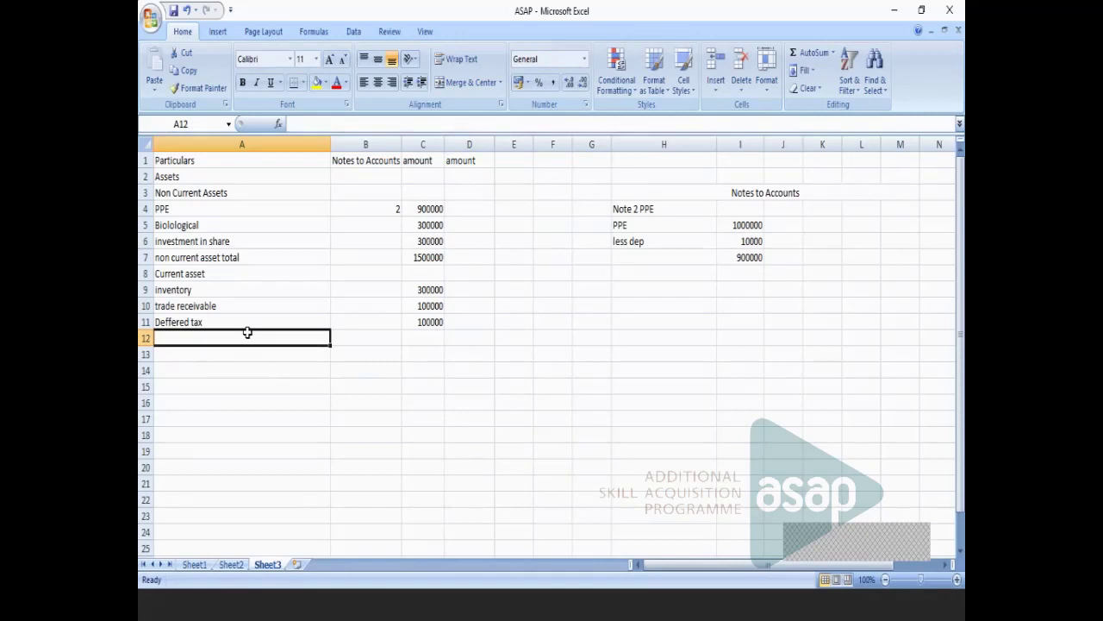
text(Ca)
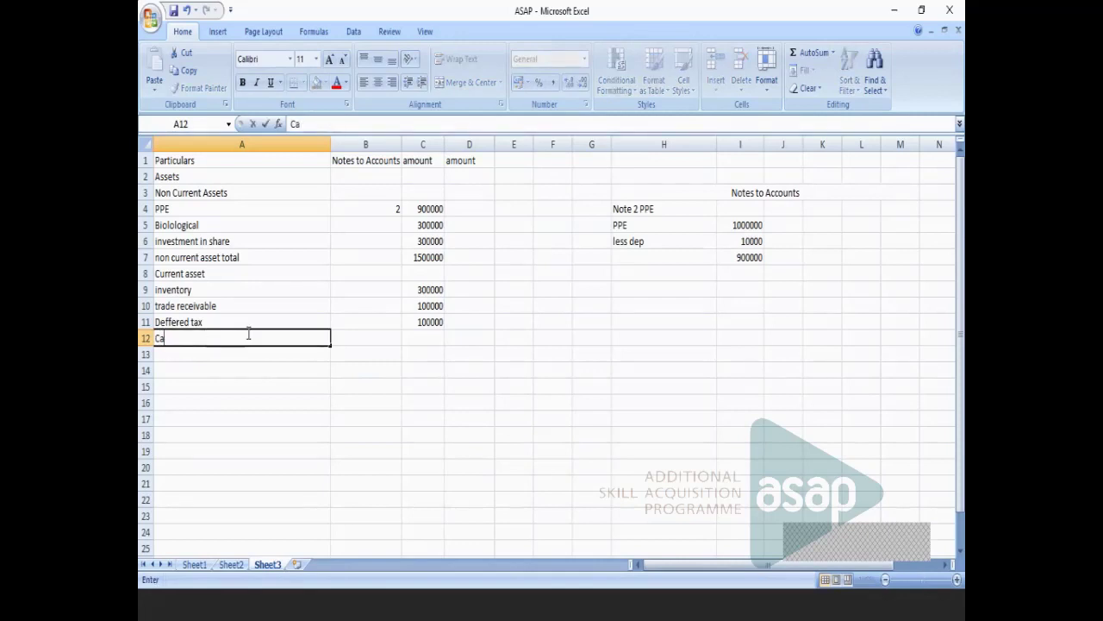
text(sh a equivand cash equivan)
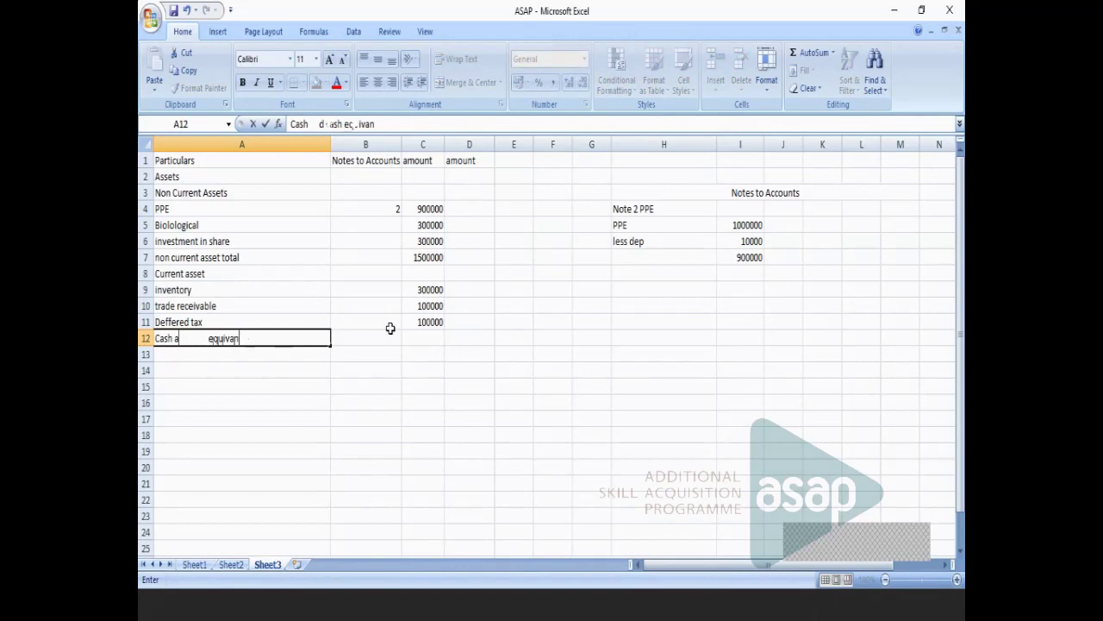
click(437, 333)
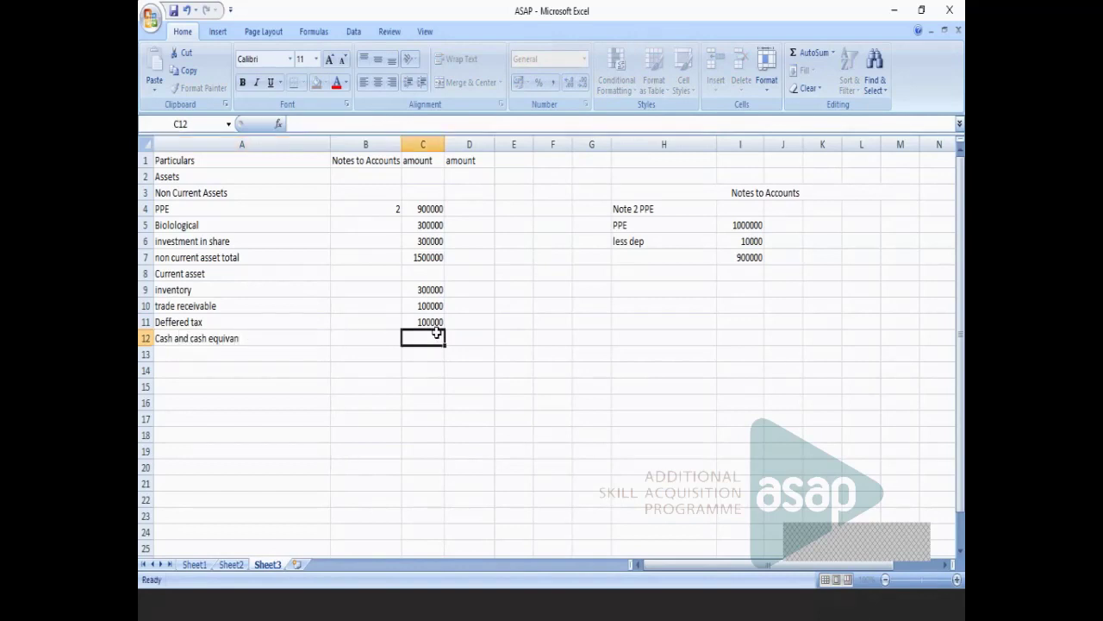
text(360000)
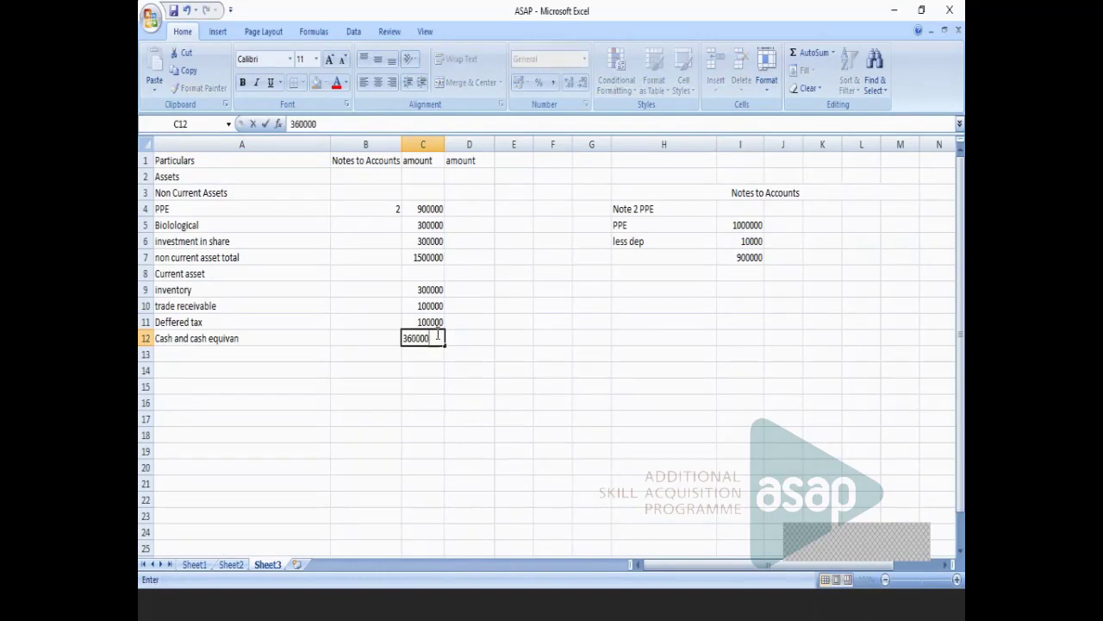
click(438, 371)
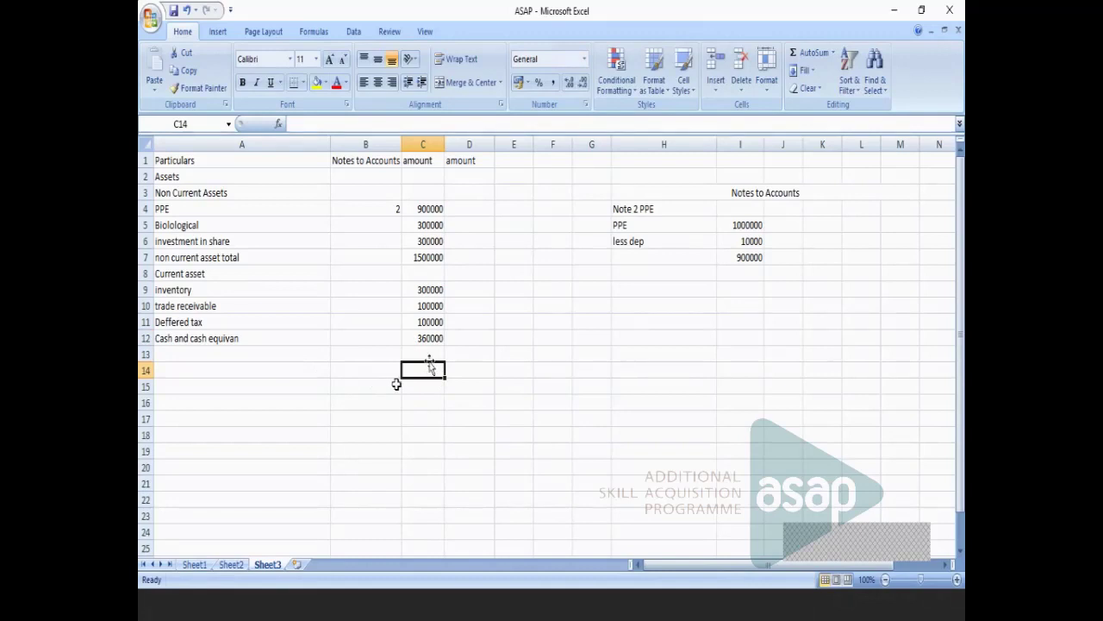
Enter the current asset total 860000 in C13.
text(860)
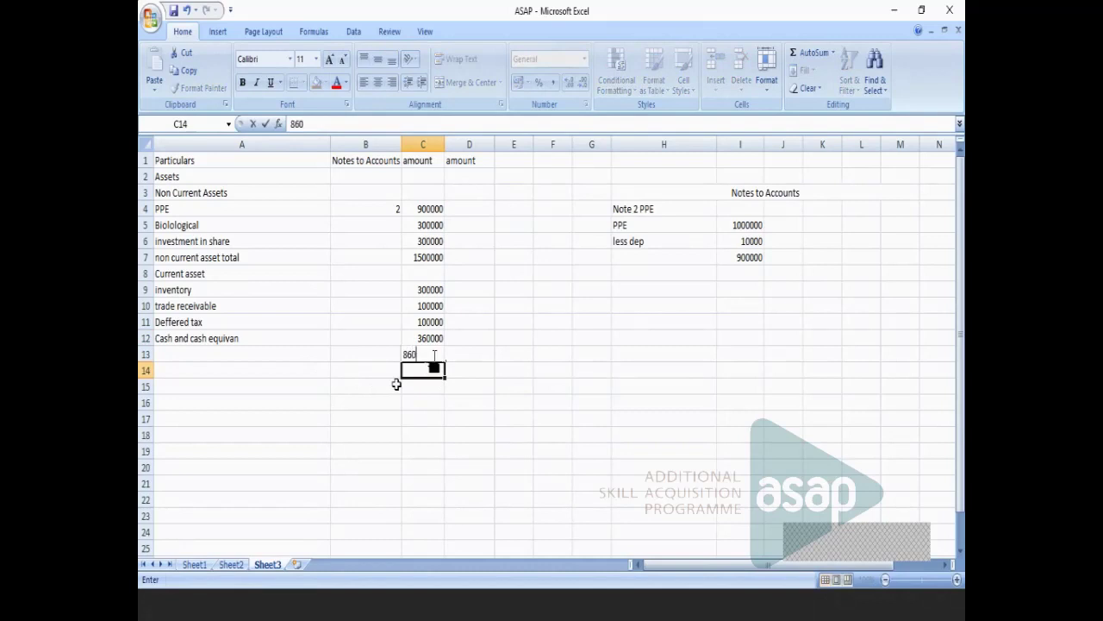
text(0)
click(553, 385)
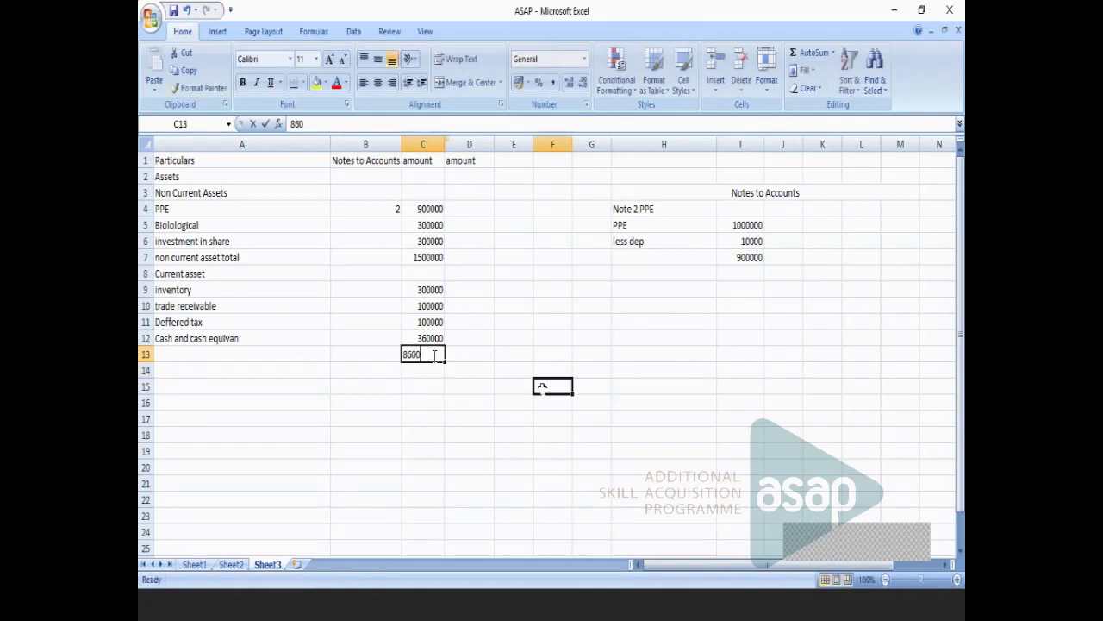
Label row 14 "Total Assets" in A14 and enter the total 2360000 in C14.
click(229, 369)
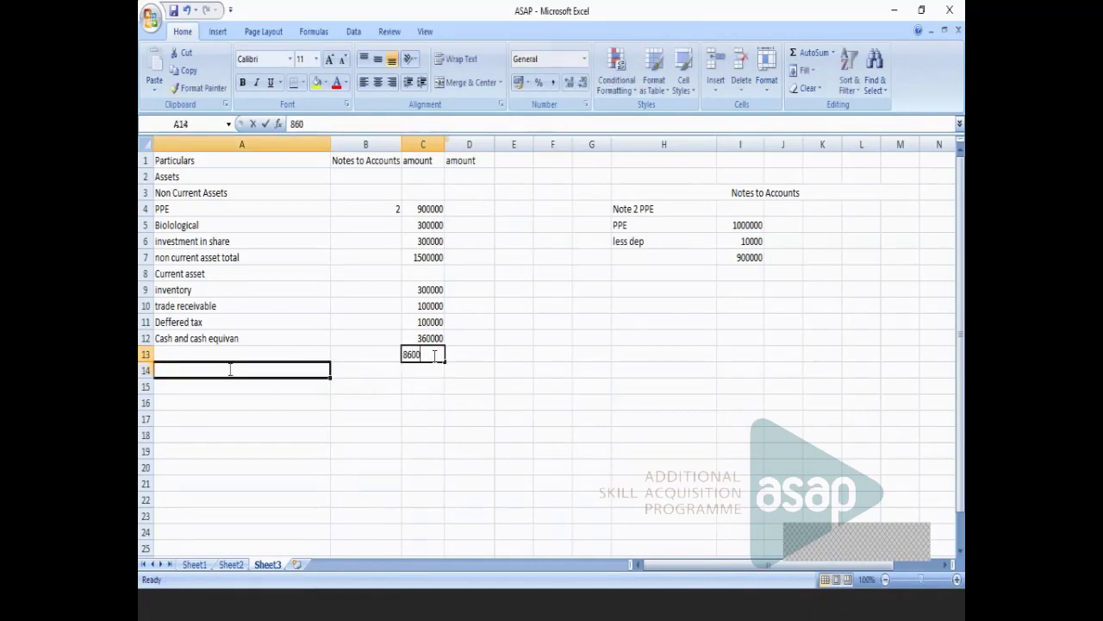
text(Total)
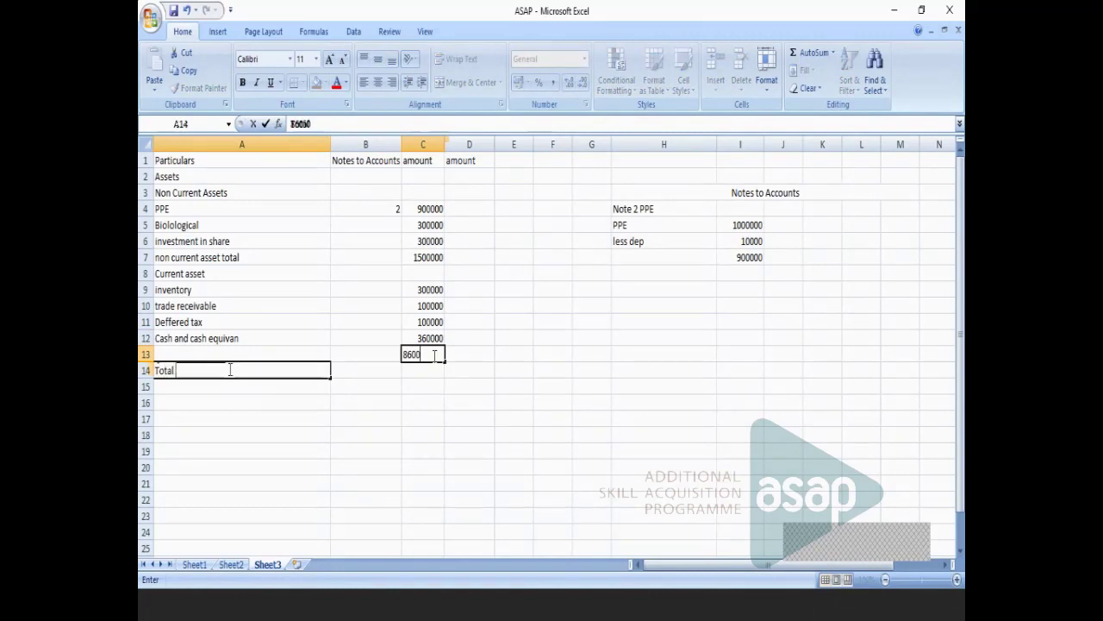
text( assets)
click(437, 376)
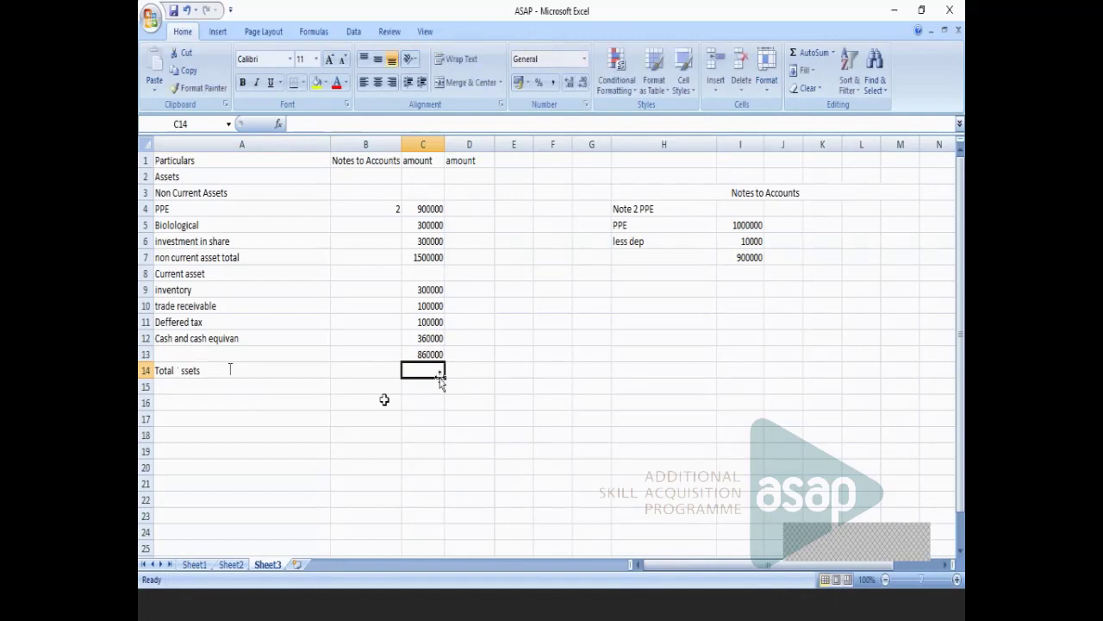
text(23)
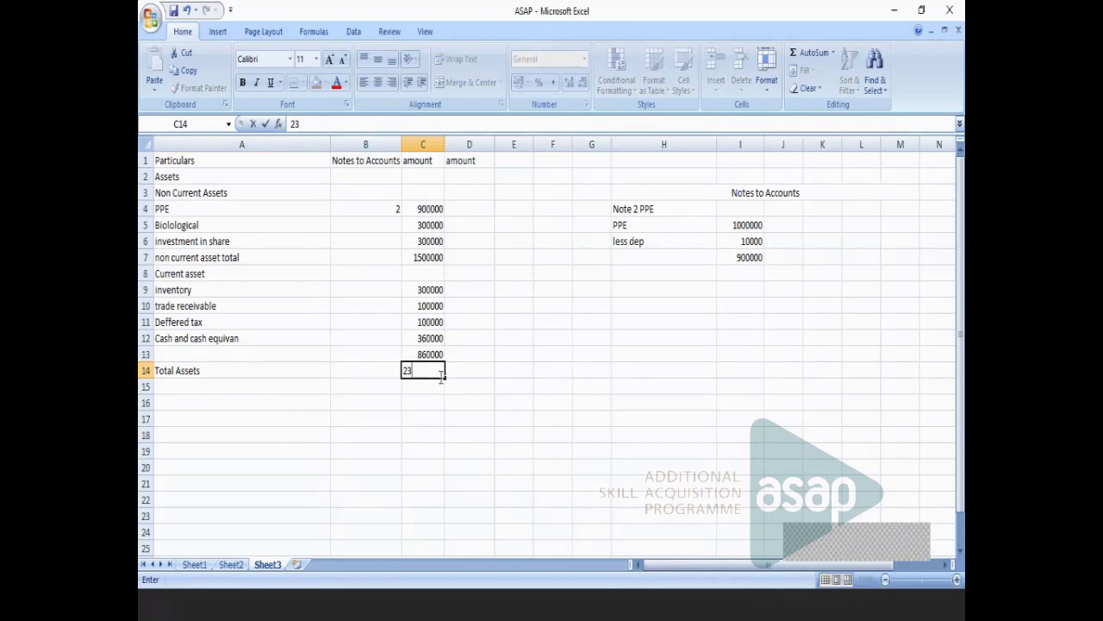
text(60000)
key(Return)
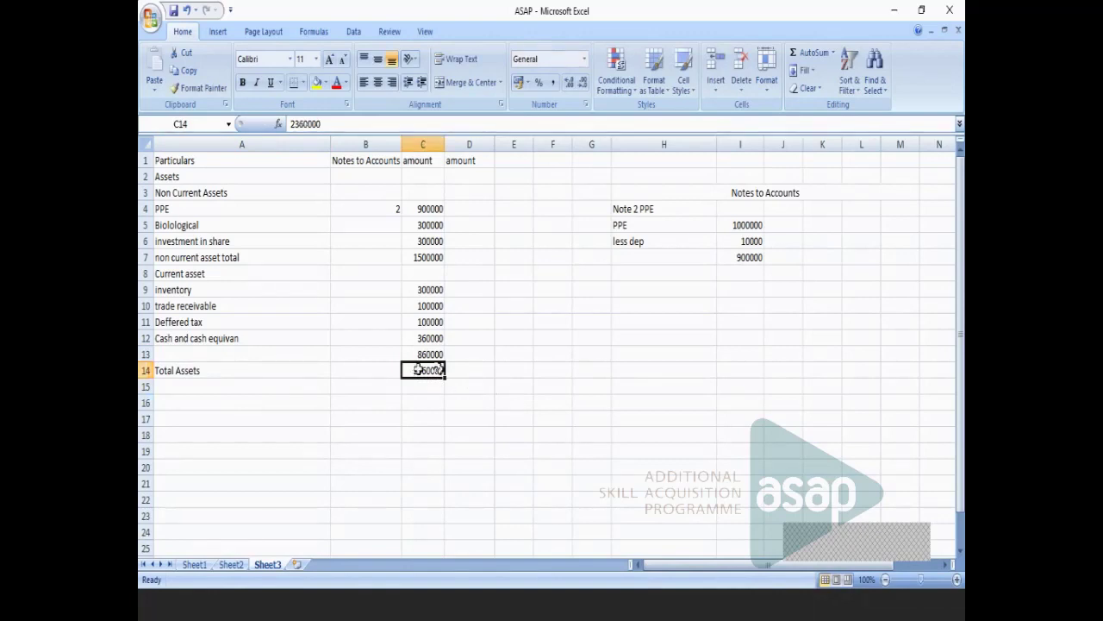
double_click(309, 124)
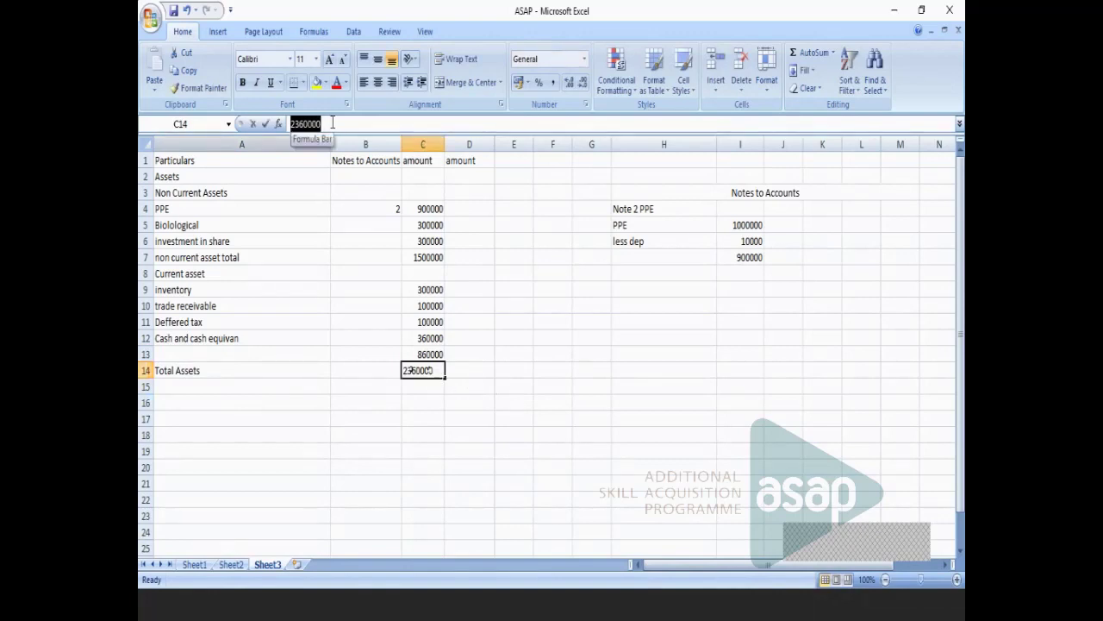
click(244, 86)
click(553, 370)
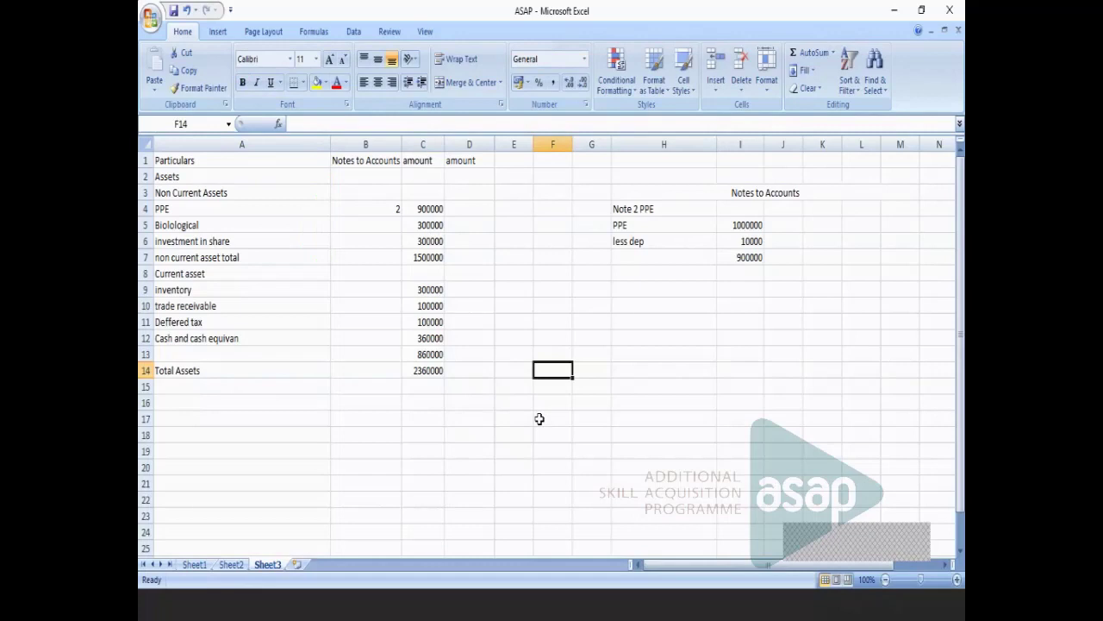
Leave row 15 blank and start the "Liabilities and Equity" section in A16.
click(245, 389)
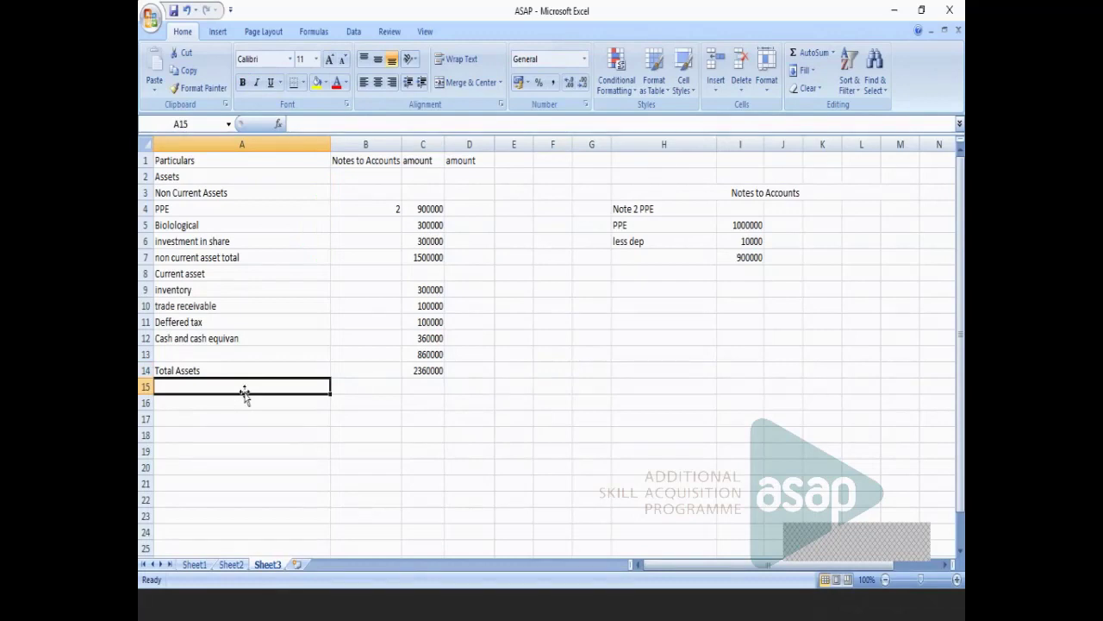
key(Down)
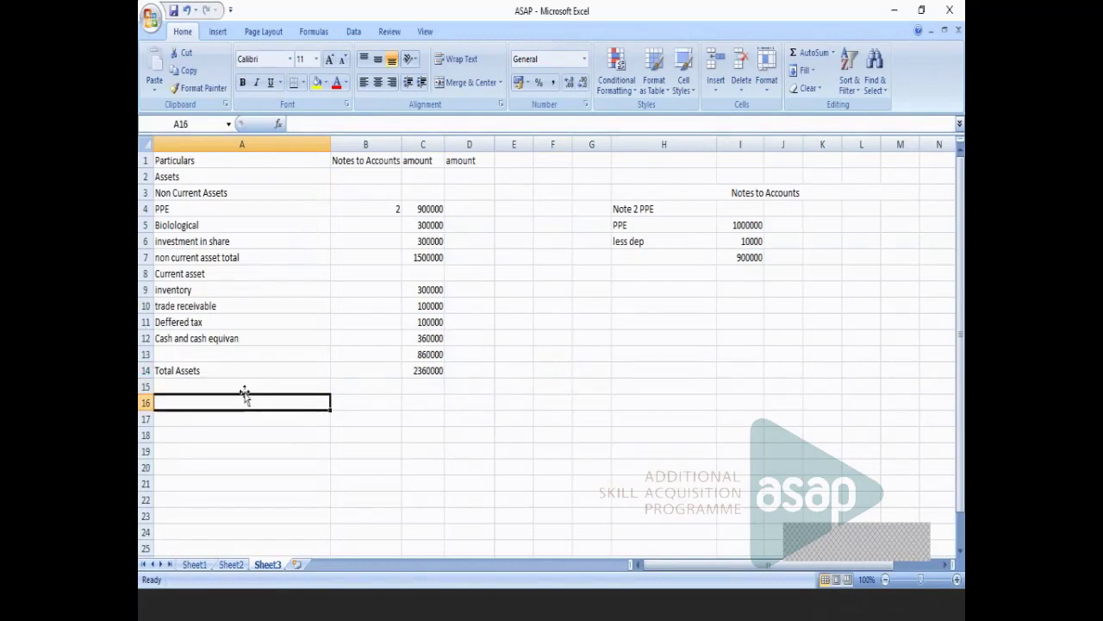
text(Liabili)
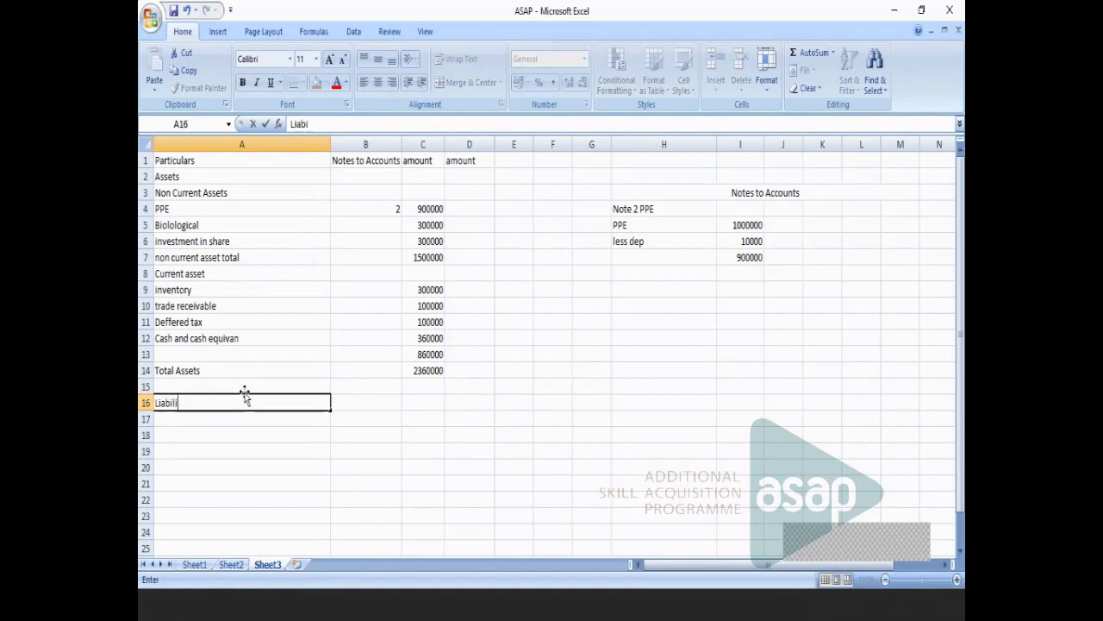
text(tie)
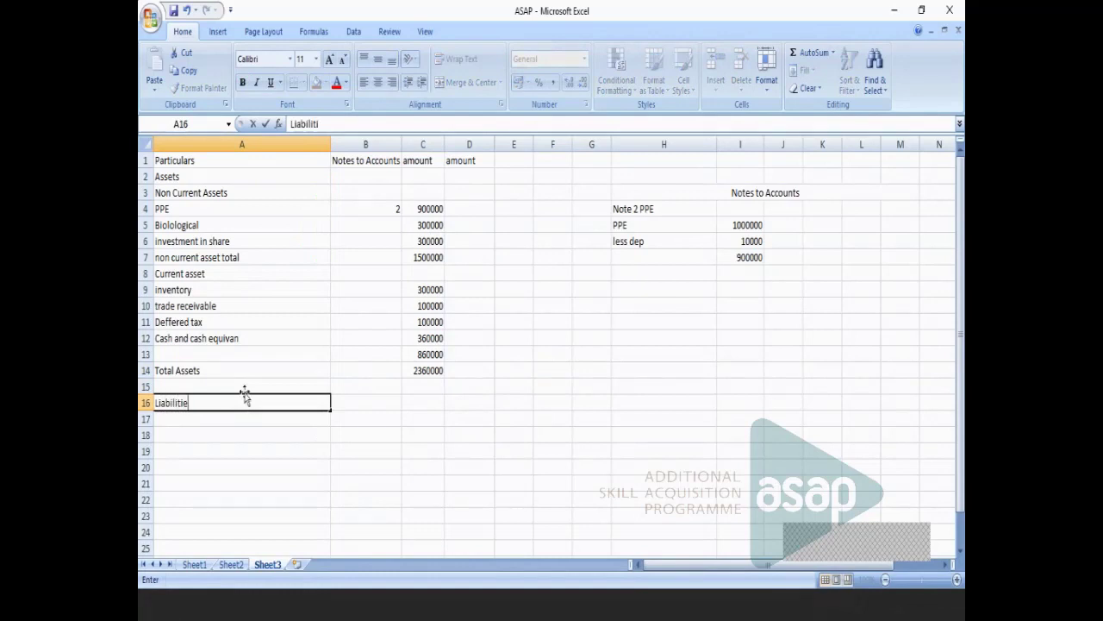
text(s)
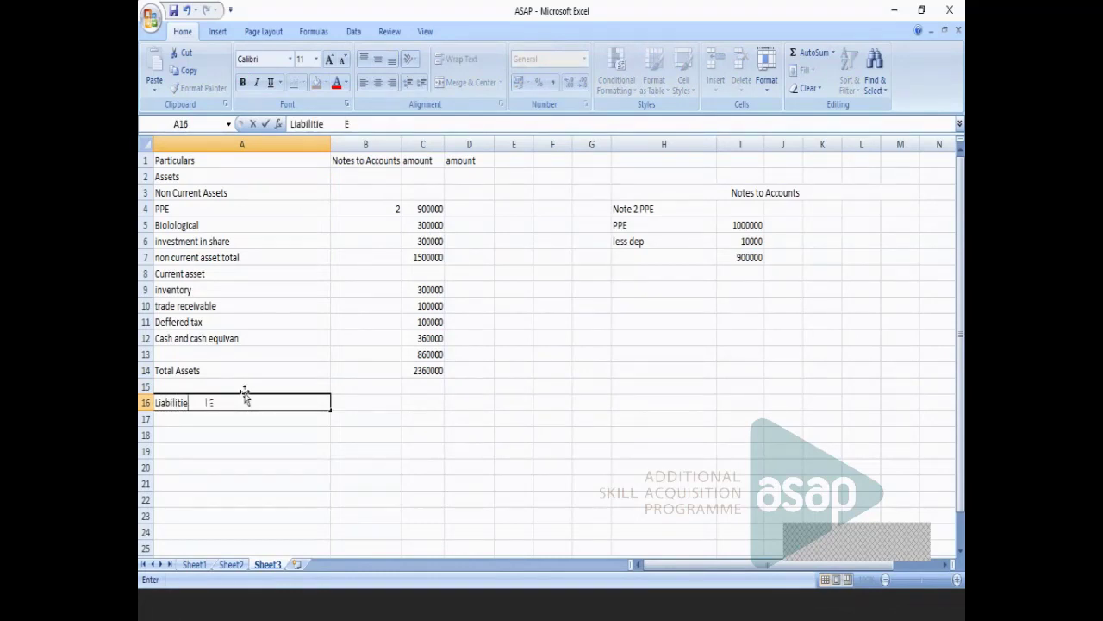
text(qui)
text(ty)
click(249, 422)
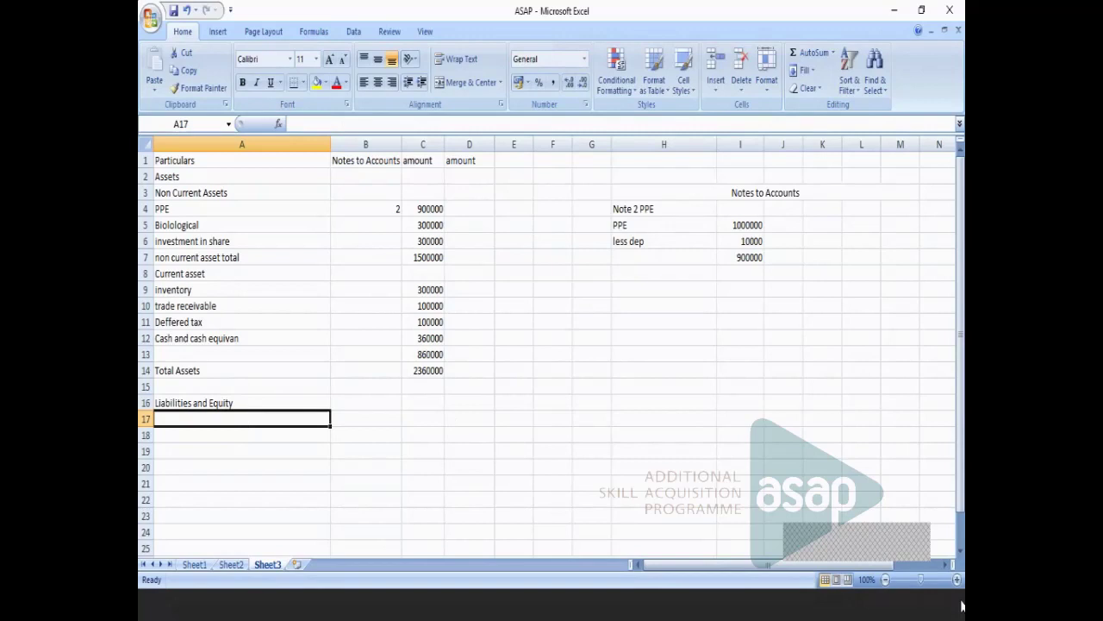
Add "Share Capital" in A17 and enter 400000 in C17, taking the closing amount from the changes in equity schedule on Sheet1.
scroll(961, 595, down, 1)
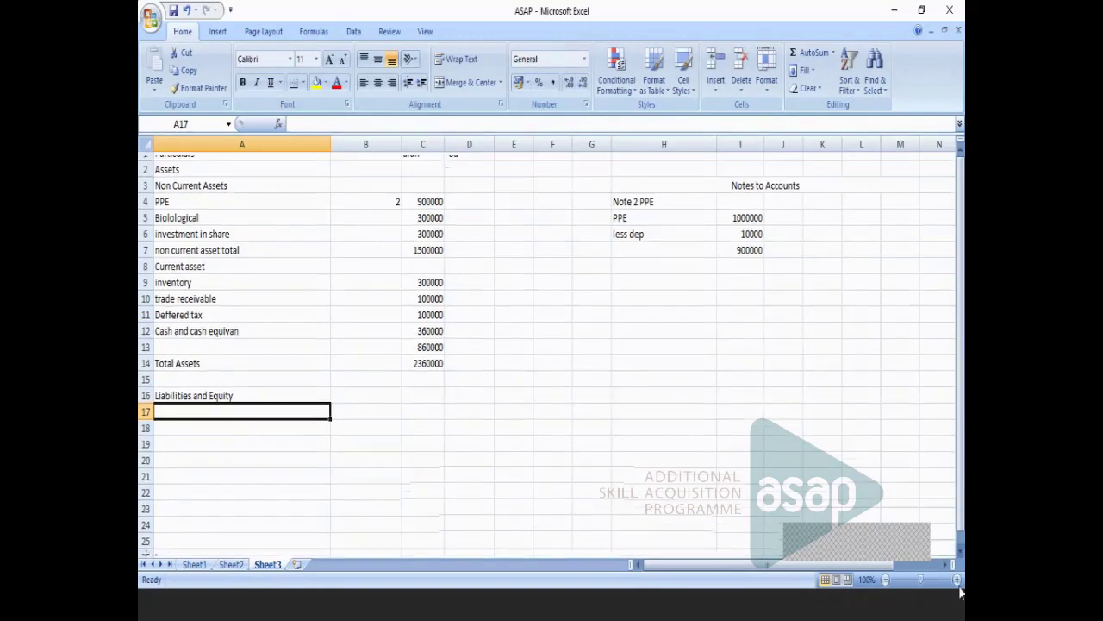
scroll(959, 591, down, 2)
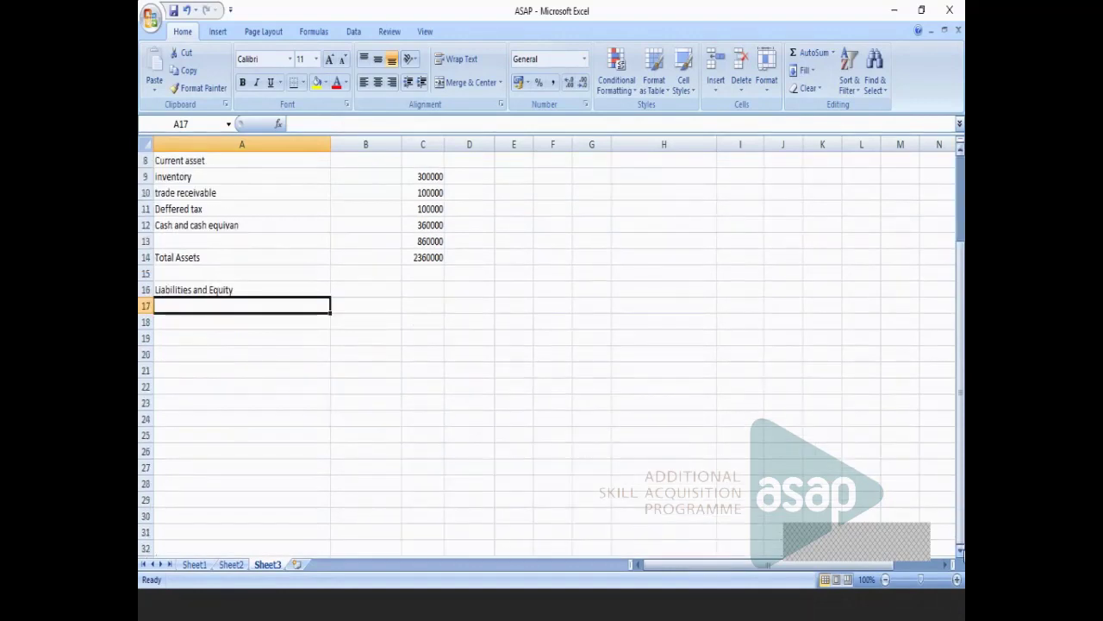
text(Share)
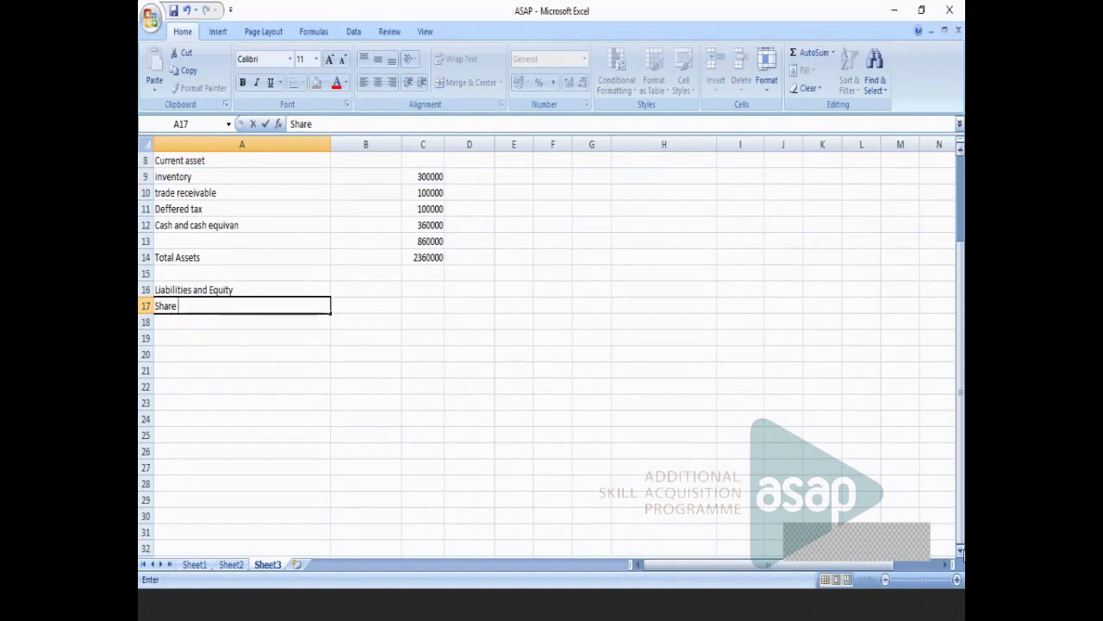
text( Capital)
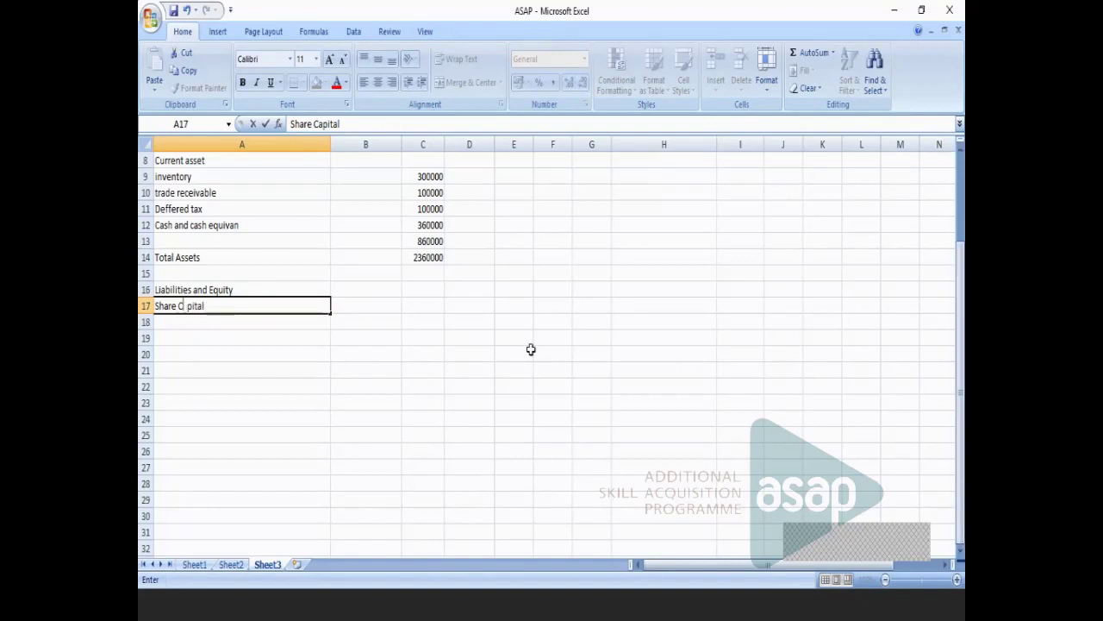
click(436, 305)
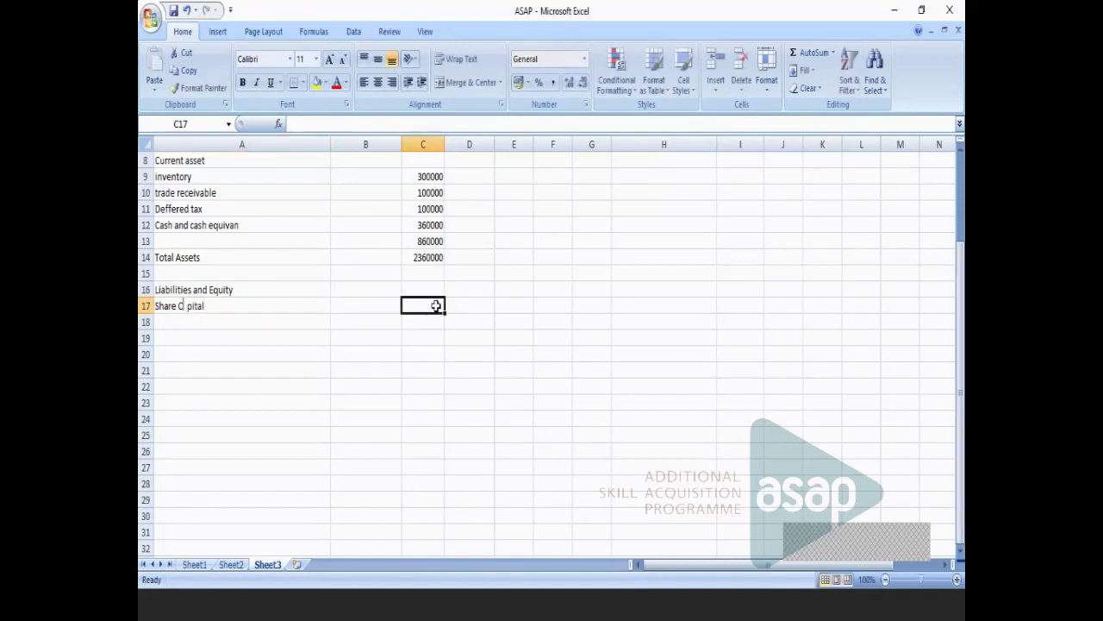
click(195, 565)
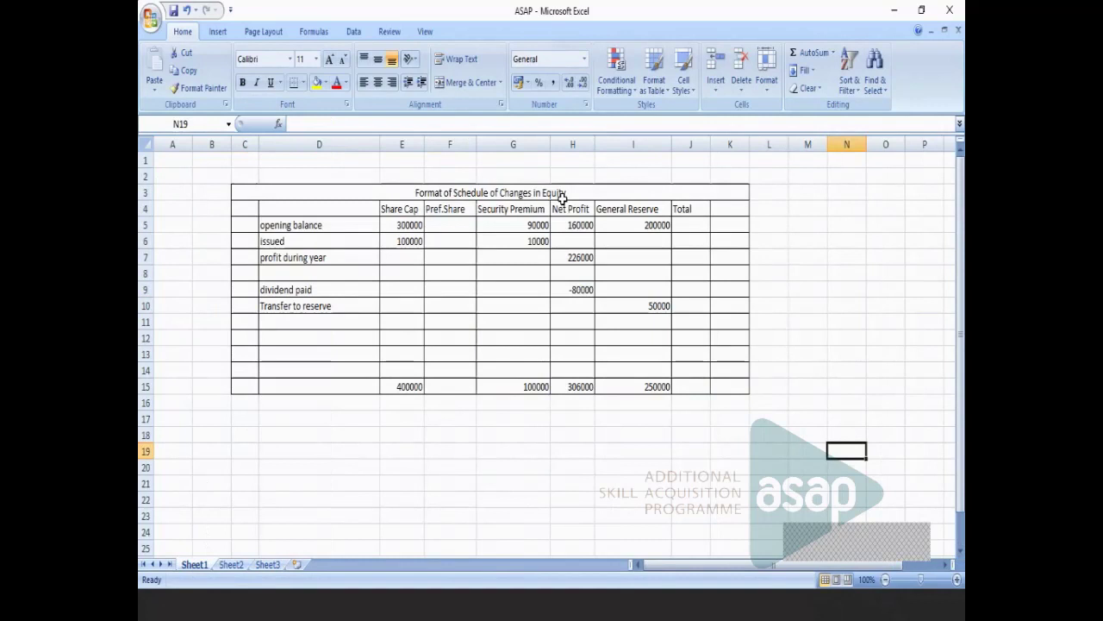
click(267, 565)
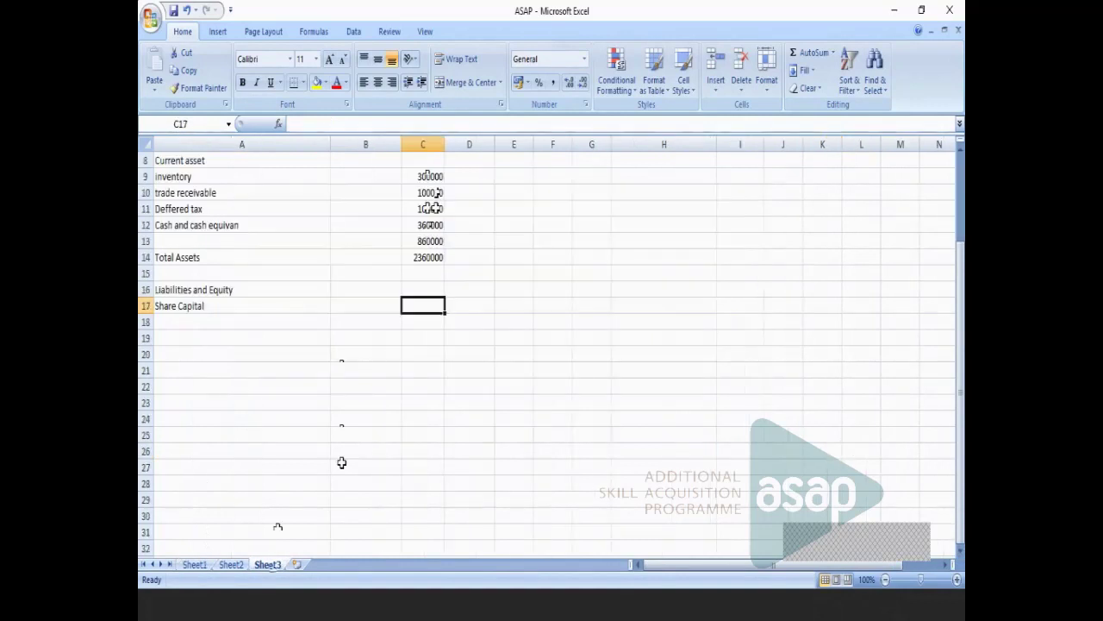
text(400000)
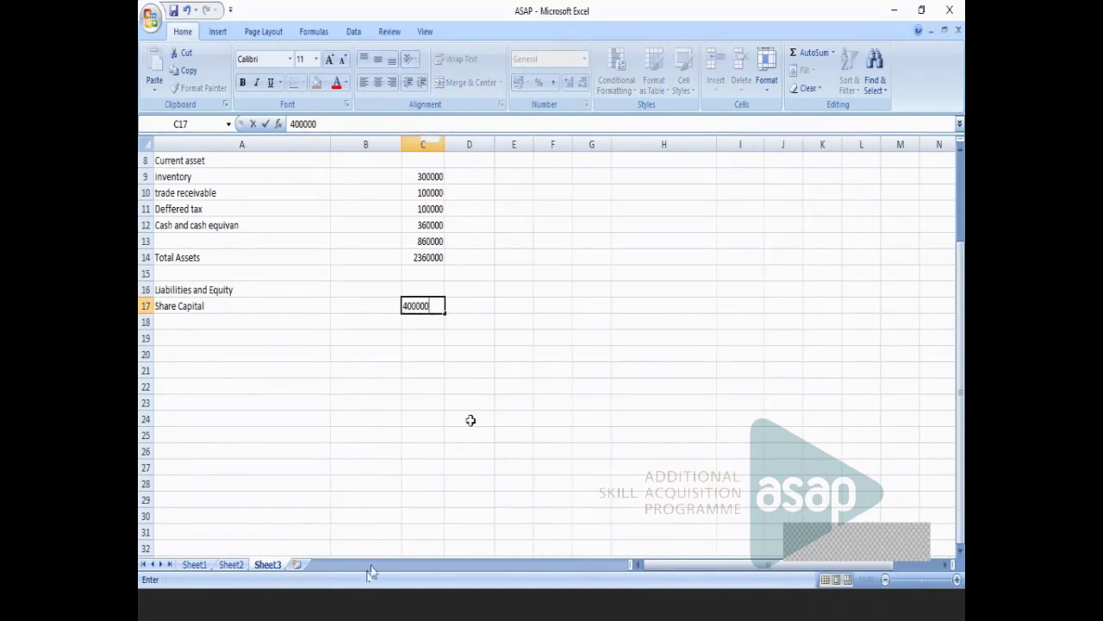
click(160, 318)
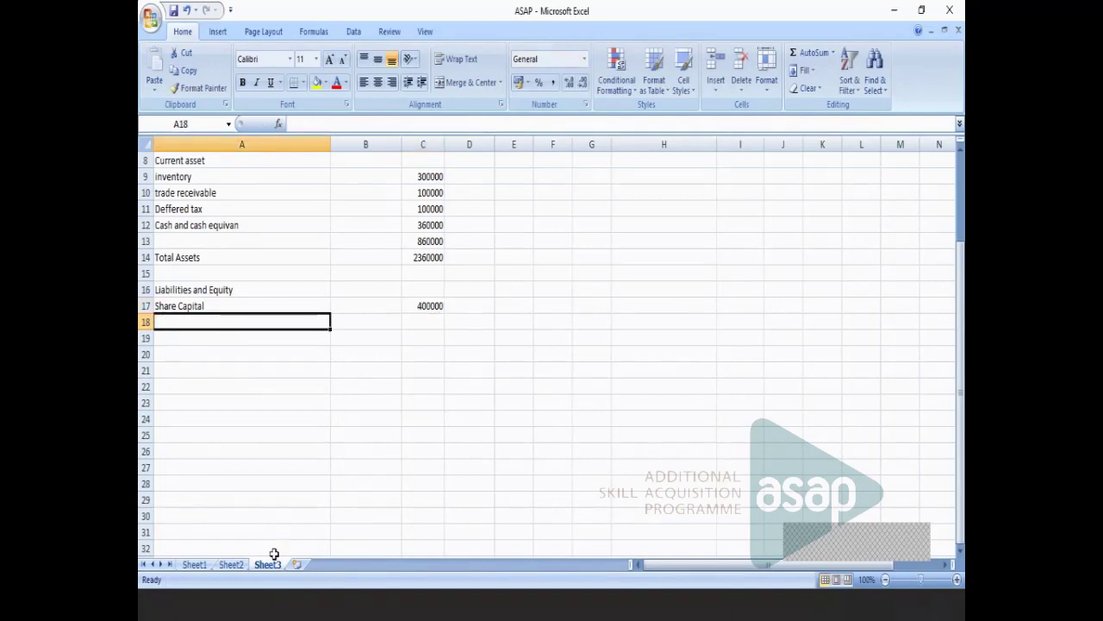
Add "Security premuim" in A18 of Sheet3 and enter 100000 in C18, taking the closing amount from the changes in equity schedule on Sheet1.
click(194, 564)
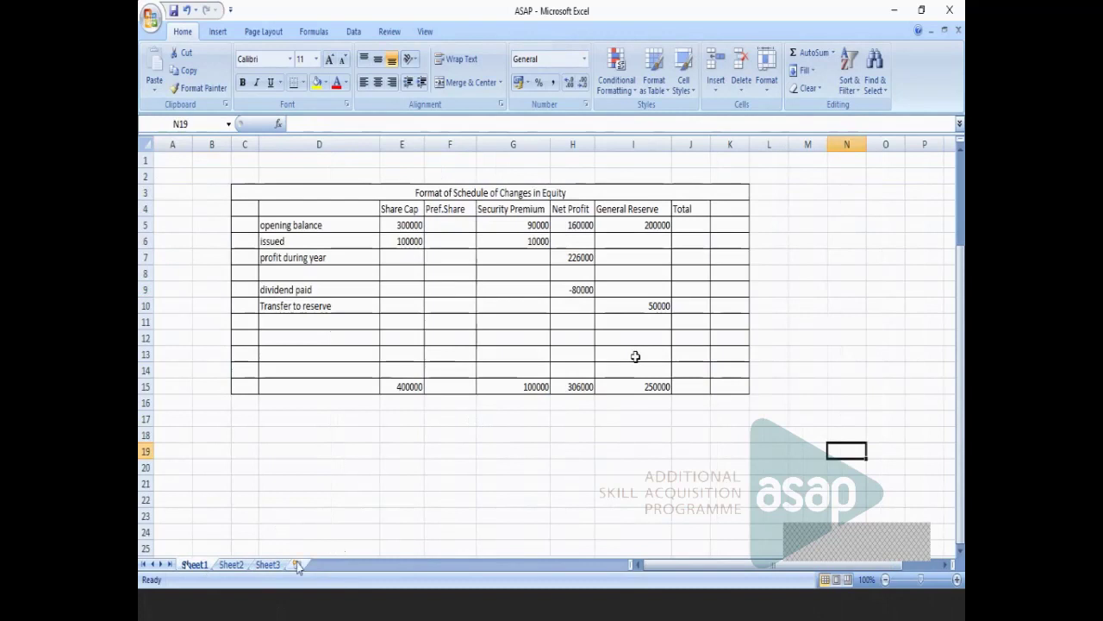
click(268, 563)
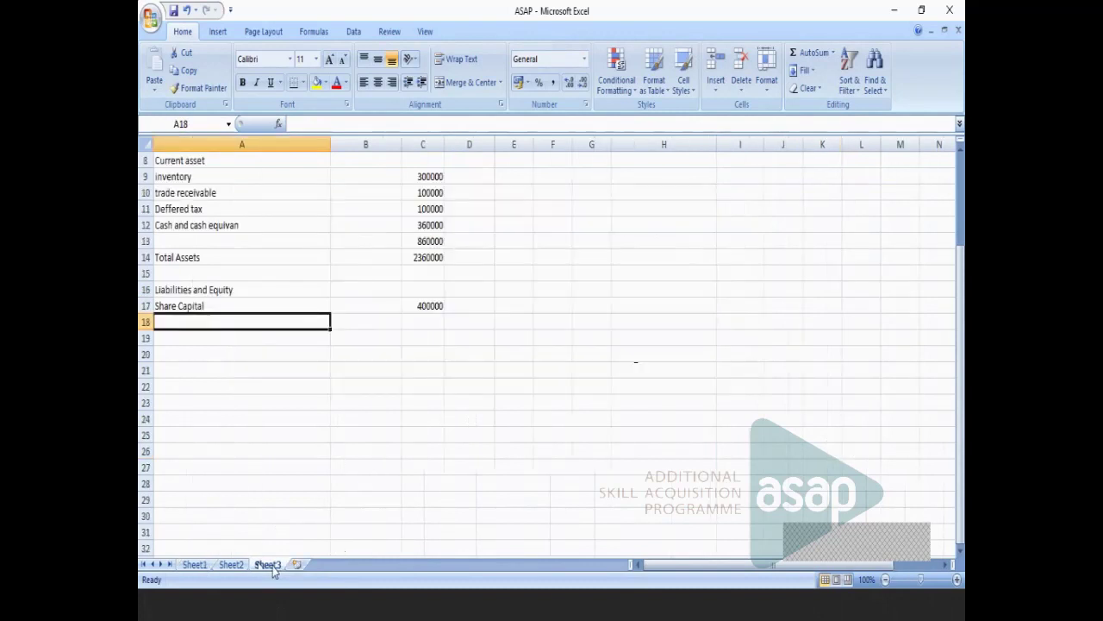
text(Secu)
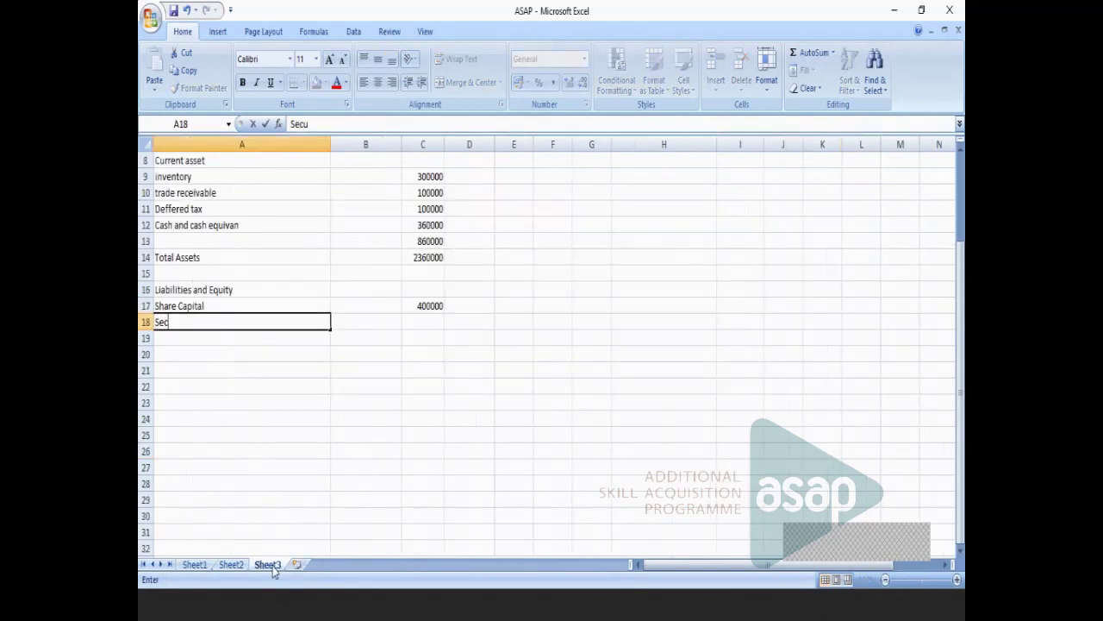
text(rity pre)
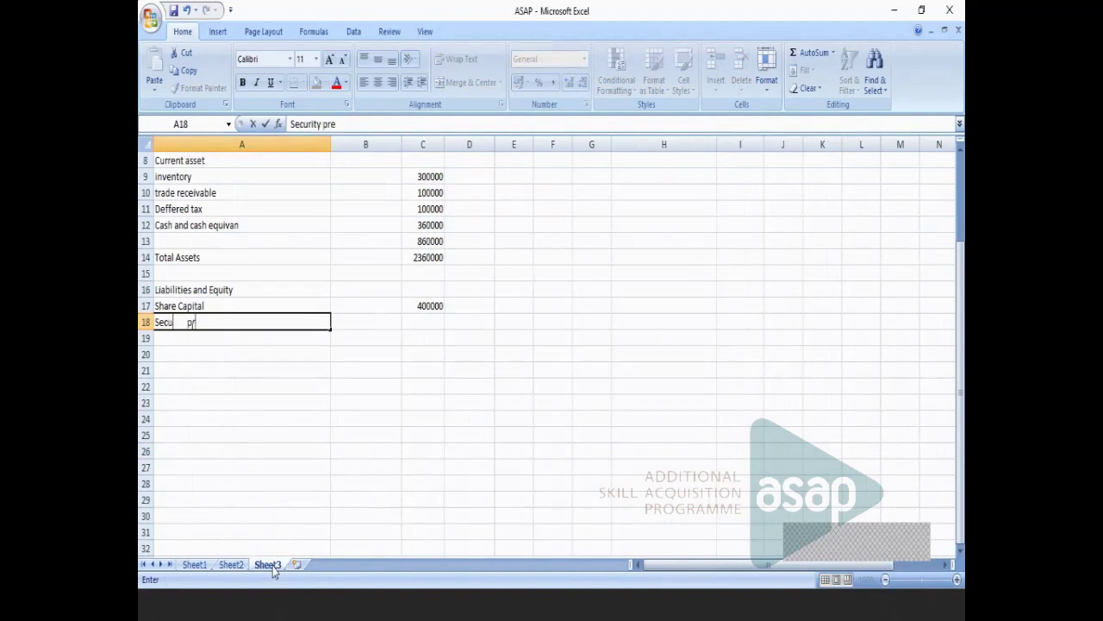
text(muim)
click(430, 324)
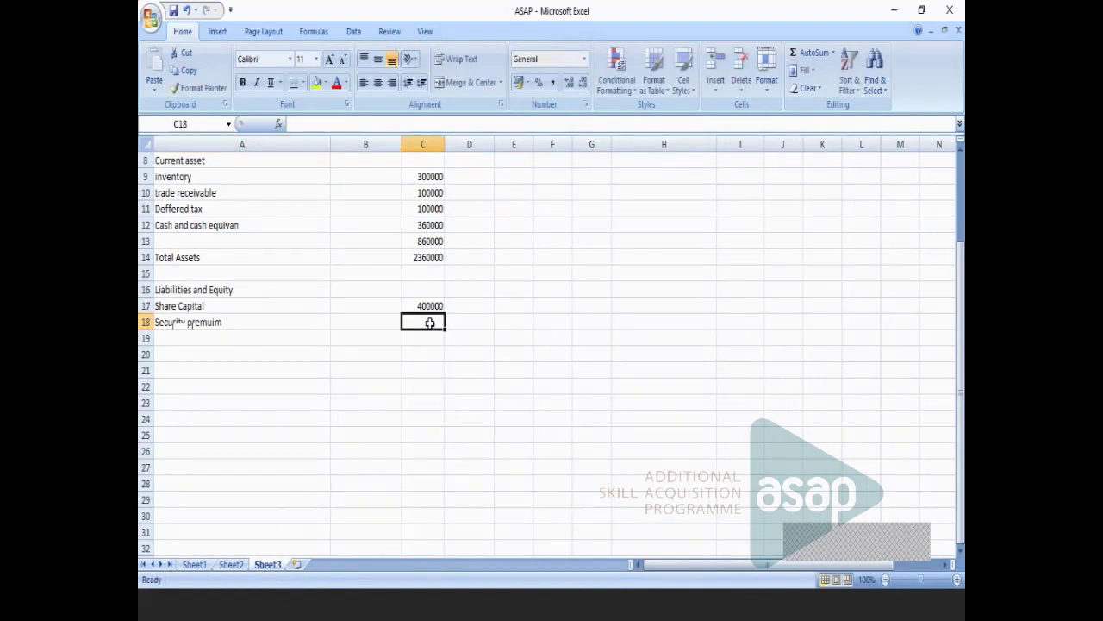
text(100000)
click(540, 383)
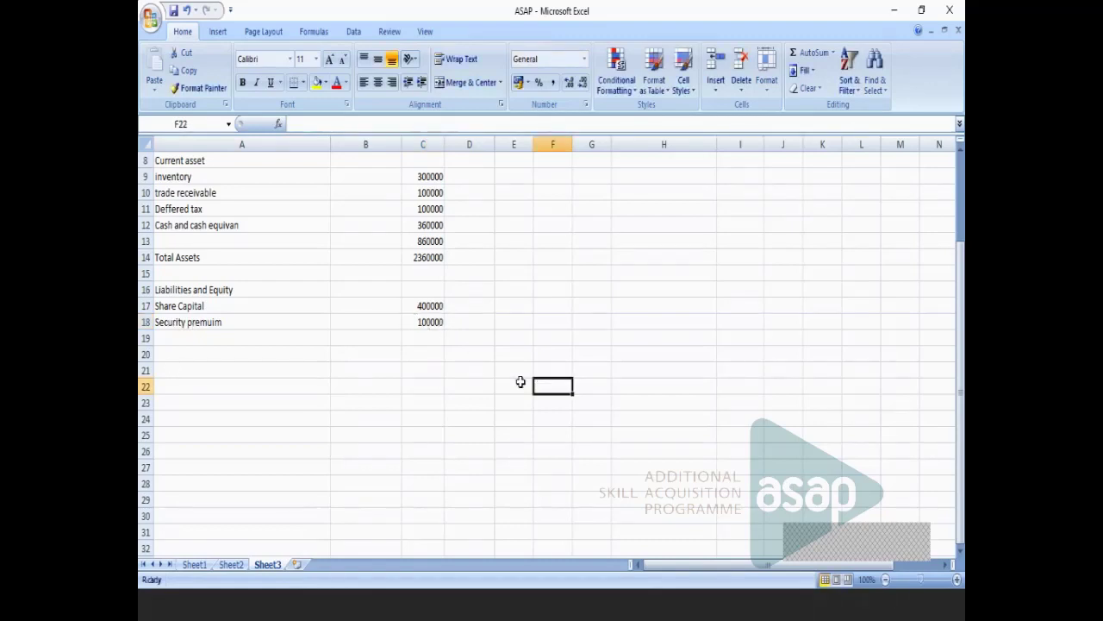
Add "Retained Earnings" in A19 and enter 306000 in C19, taking the closing Net Profit amount from the schedule on Sheet1.
click(185, 335)
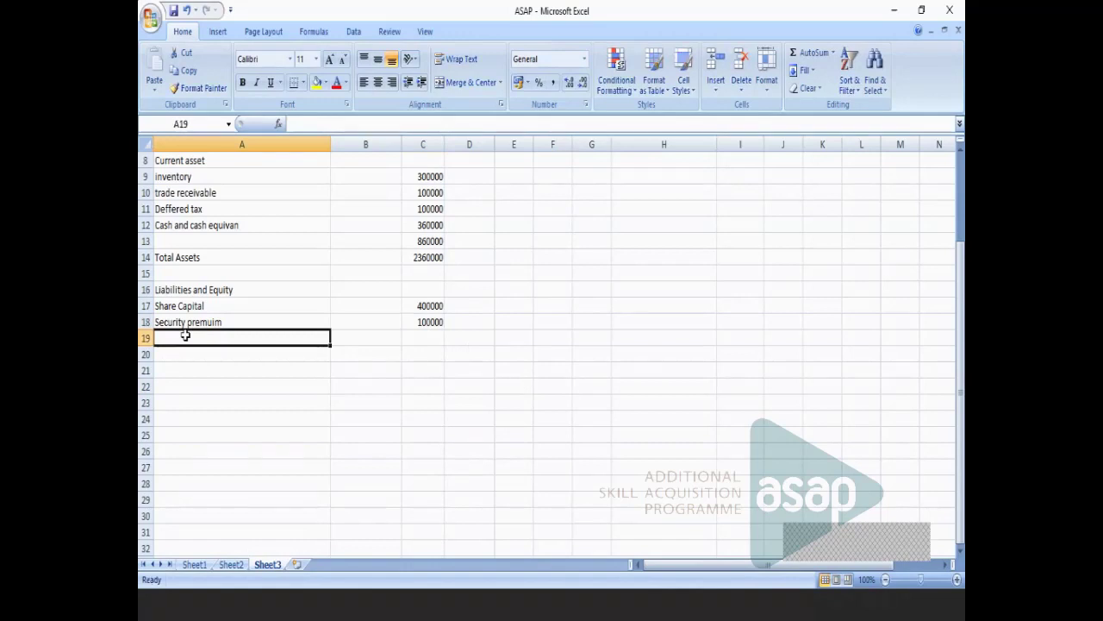
text(Reta)
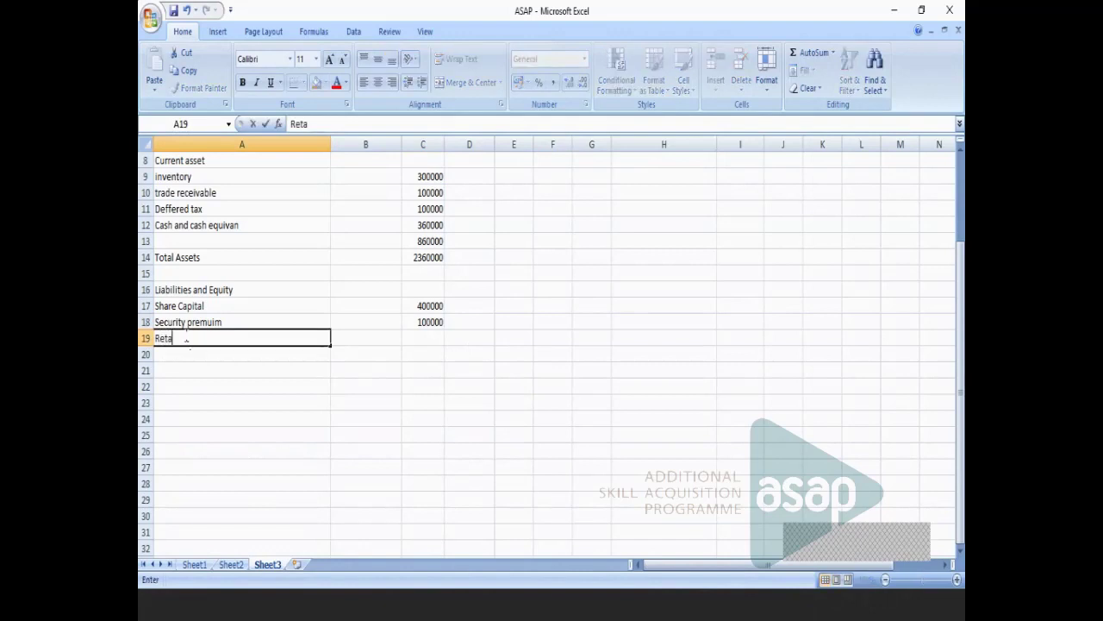
text(ined Ec)
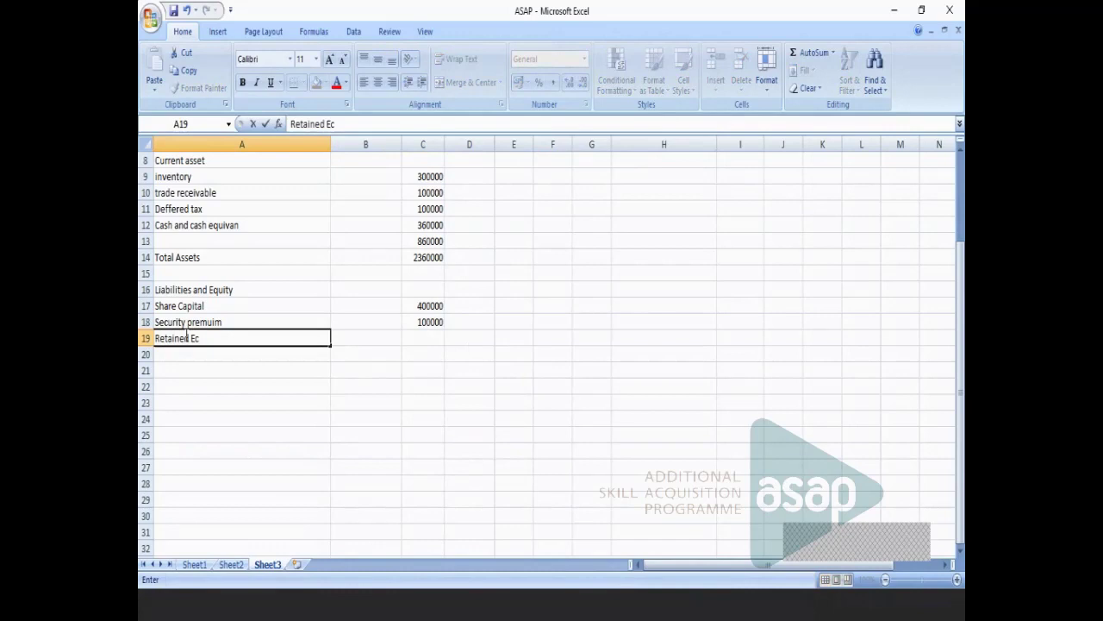
key(BackSpace)
text(arnings)
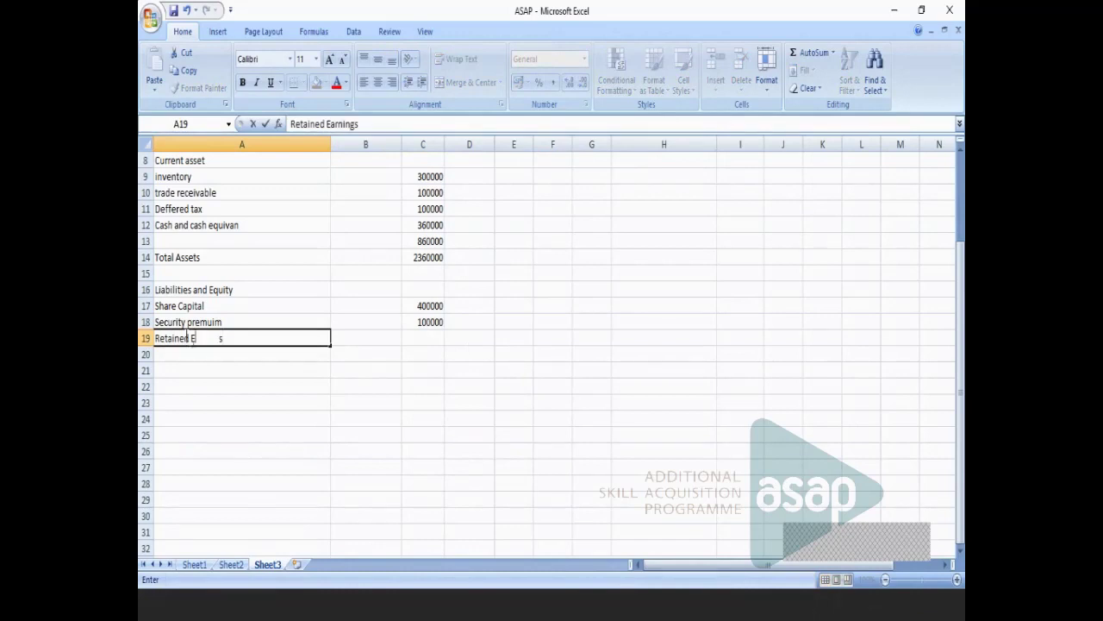
click(431, 337)
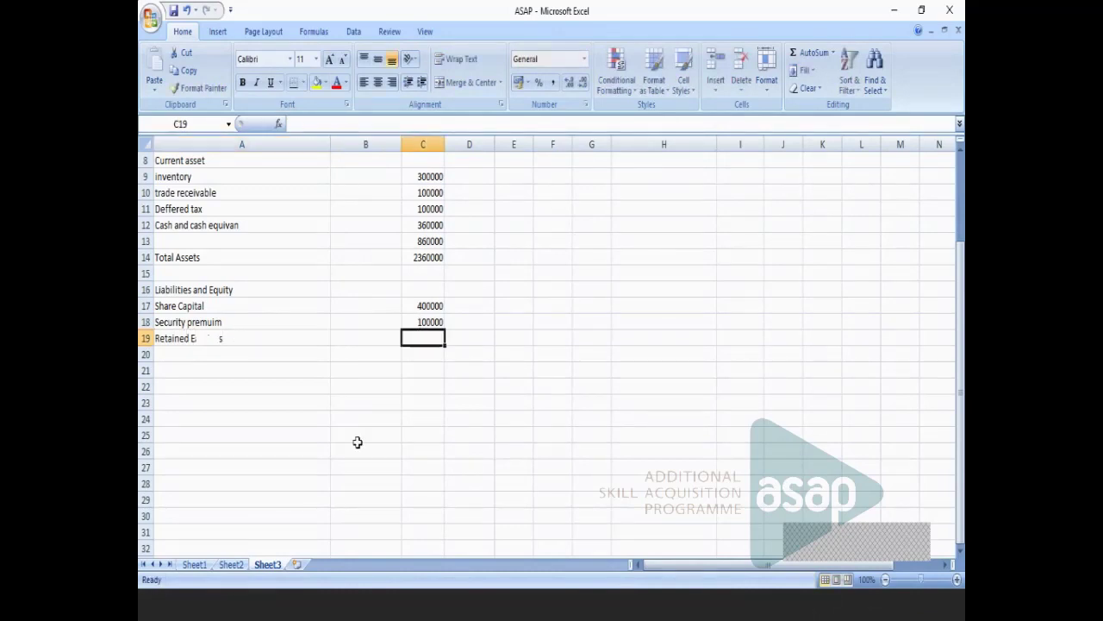
click(195, 566)
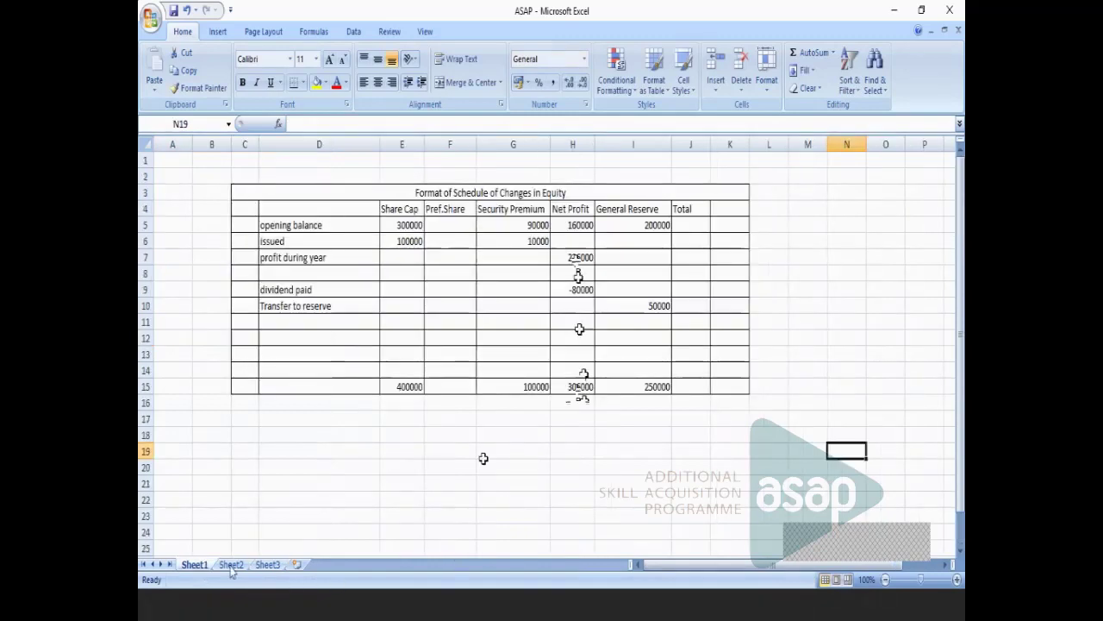
click(265, 564)
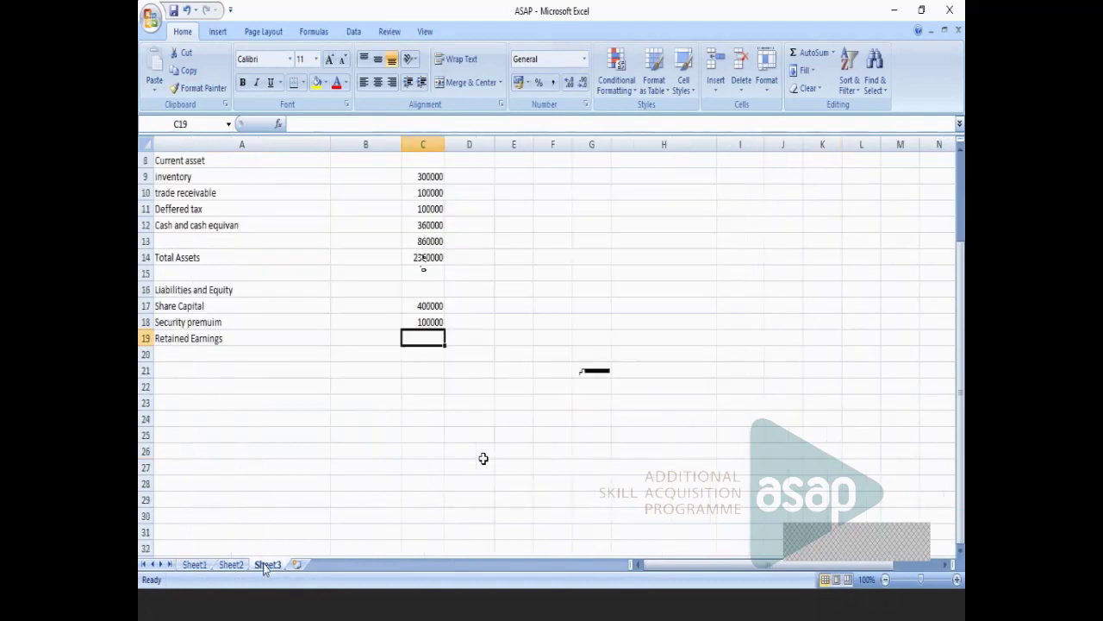
text(3060)
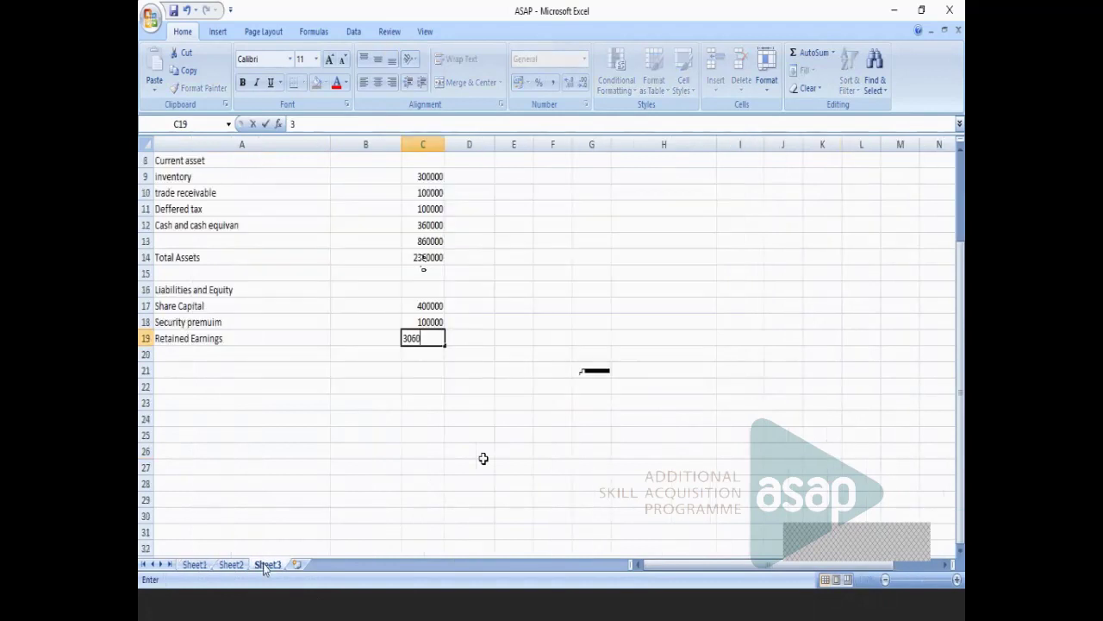
text(00)
click(664, 402)
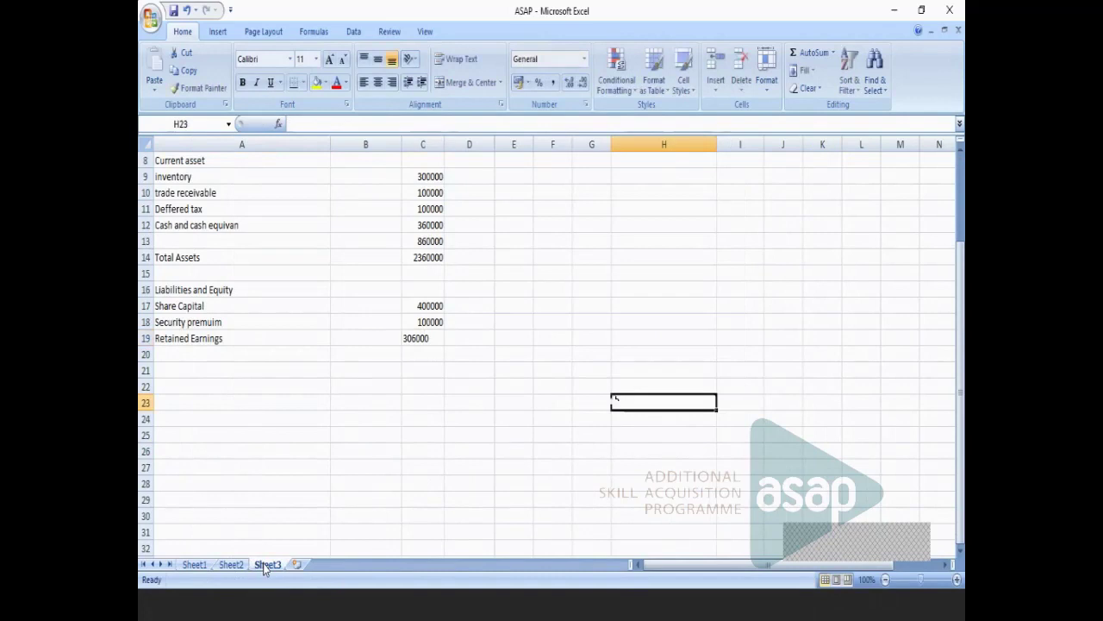
In the Net Profit column of the Sheet1 schedule, clear the closing total in H15 and enter -50000 in H10 for the transfer to reserve.
click(191, 564)
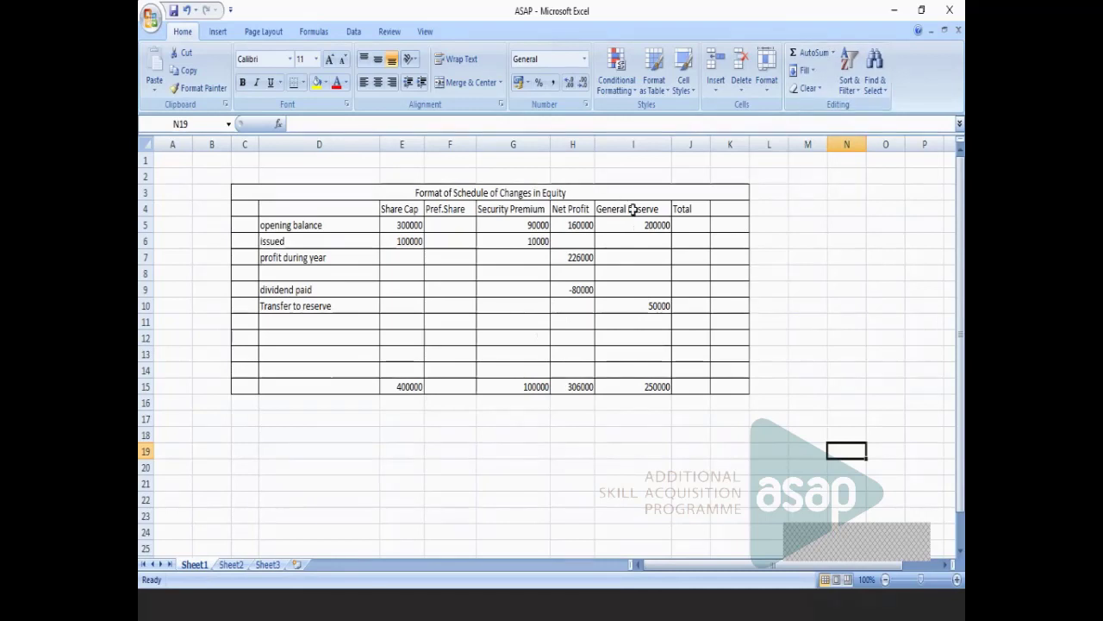
click(560, 309)
text(*50)
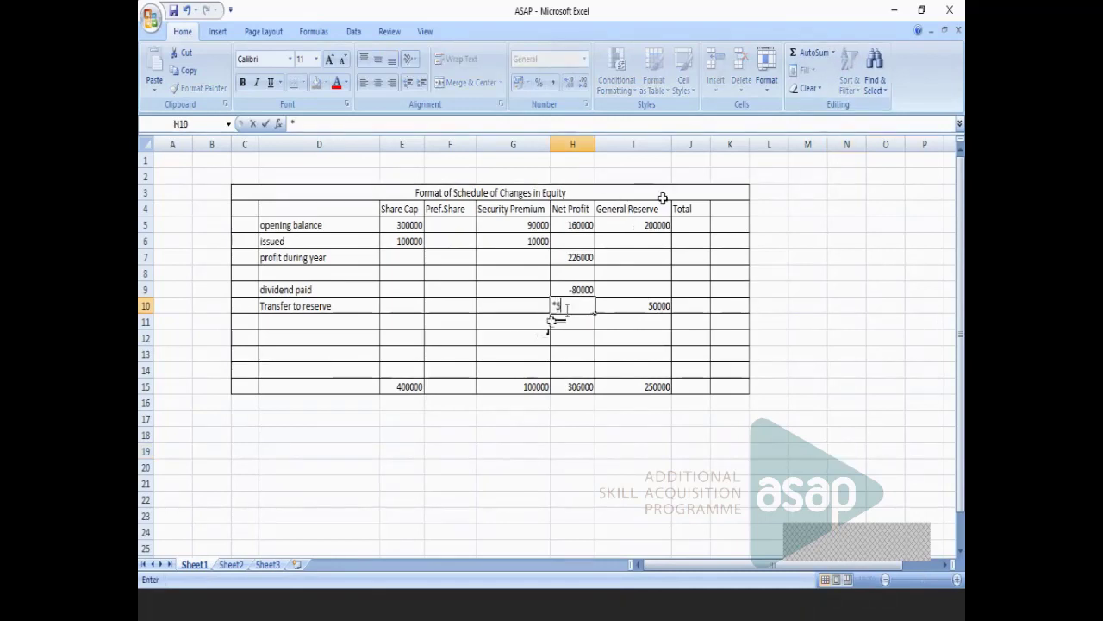
key(BackSpace)
key(BackSpace)
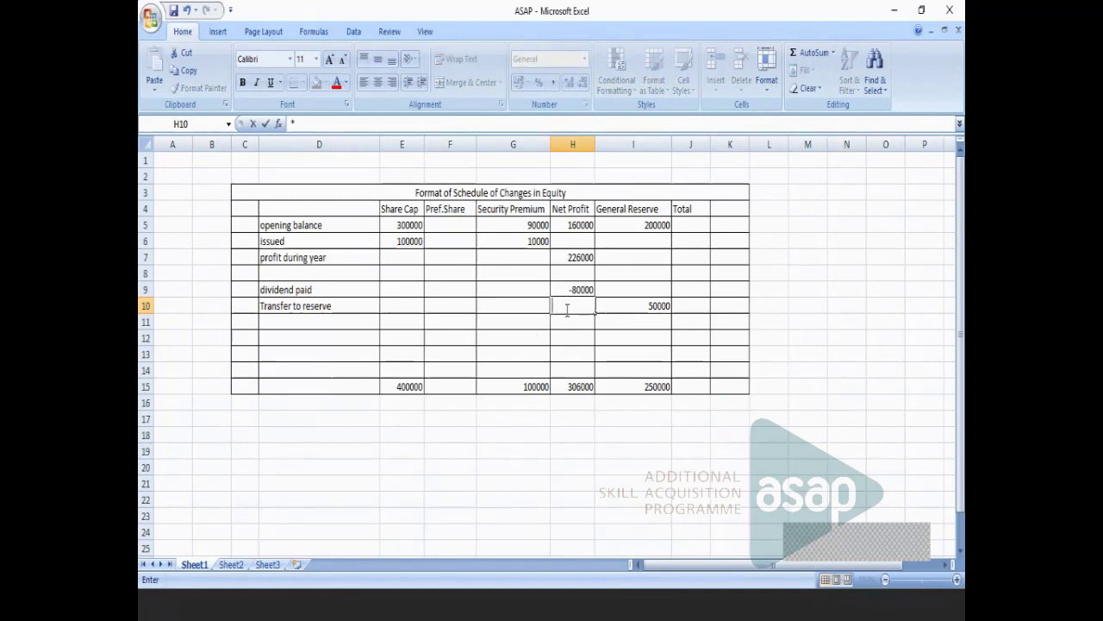
click(807, 386)
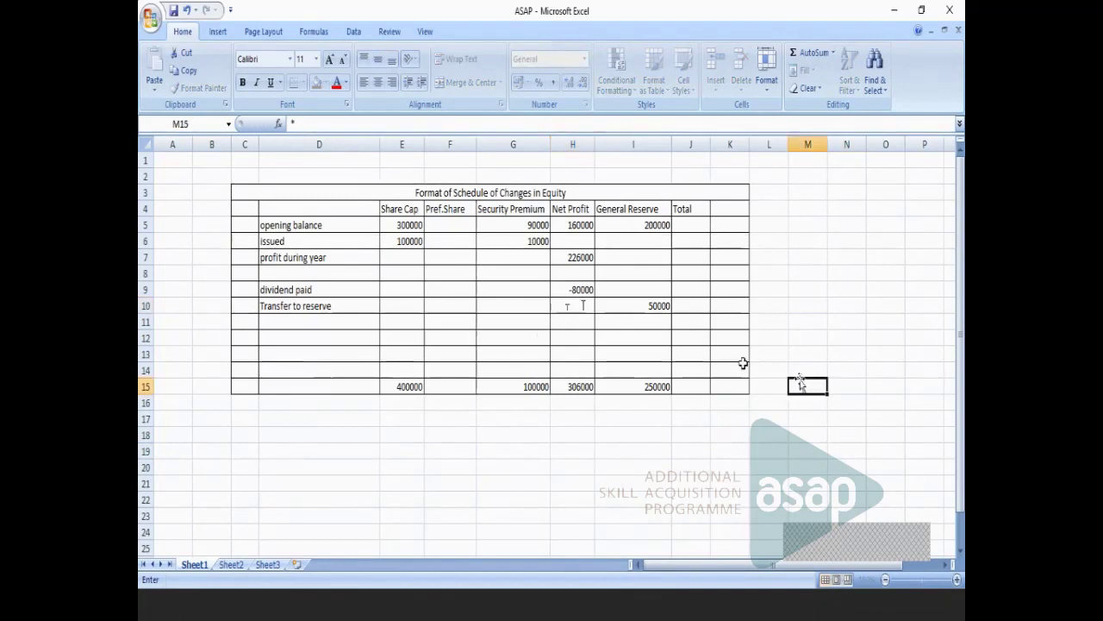
click(587, 388)
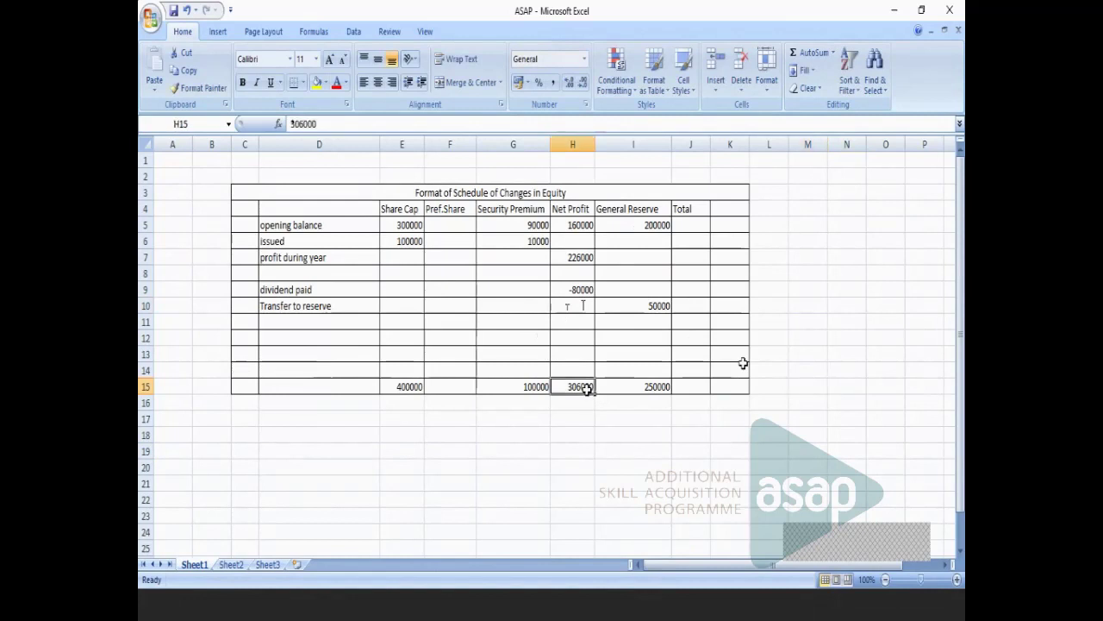
drag(586, 388, 583, 307)
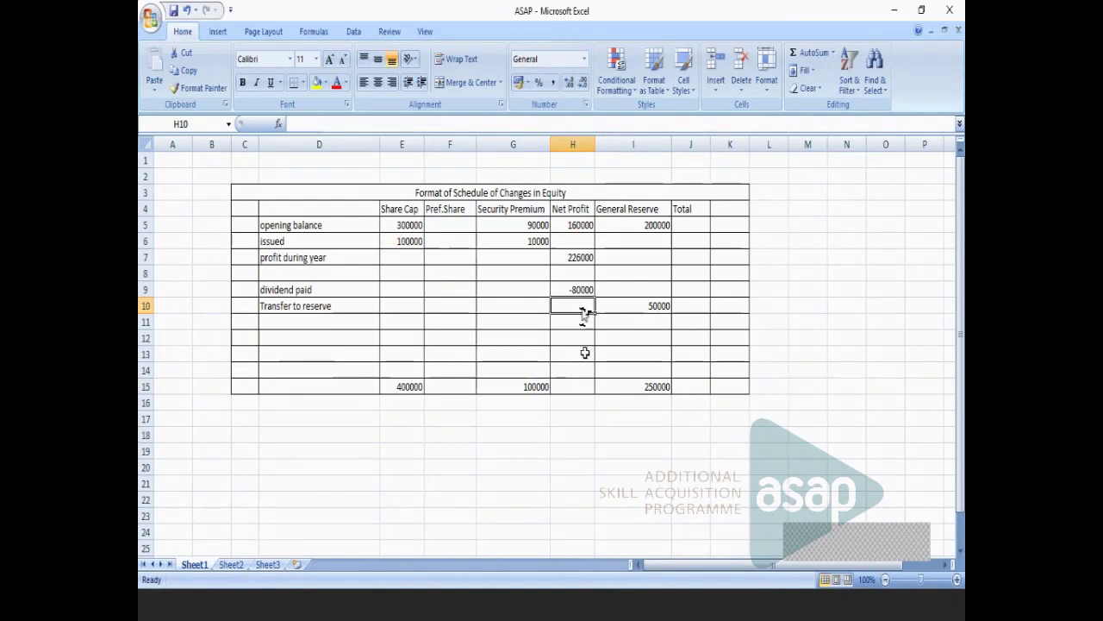
text(-50000)
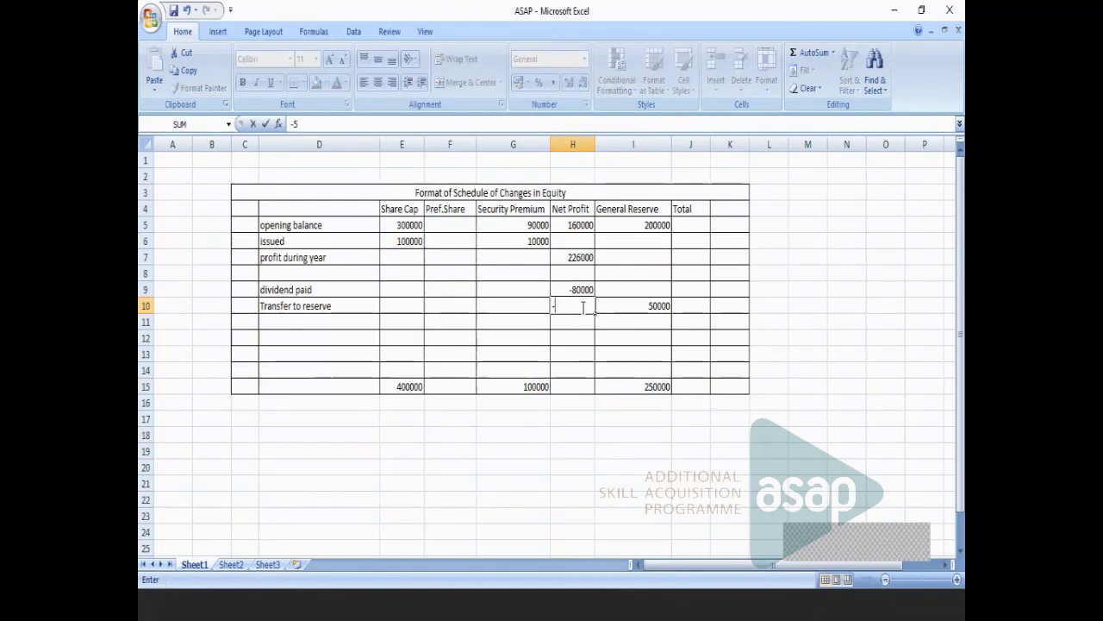
click(780, 308)
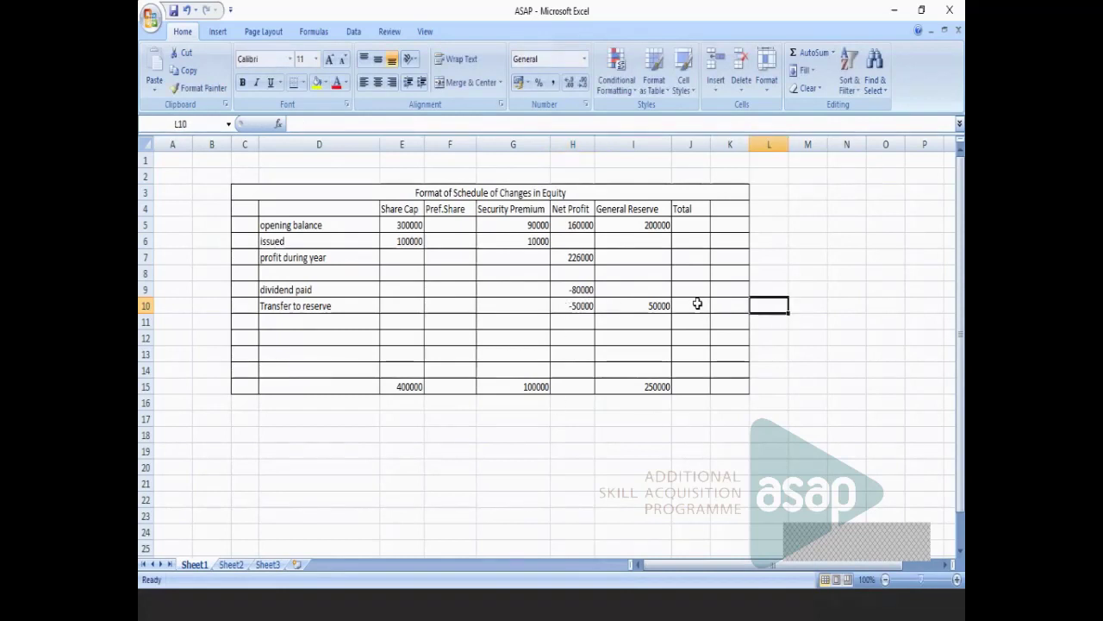
On Sheet3, label row 20 "Total Equity" in A20 and enter the total 806000 in C20.
click(267, 565)
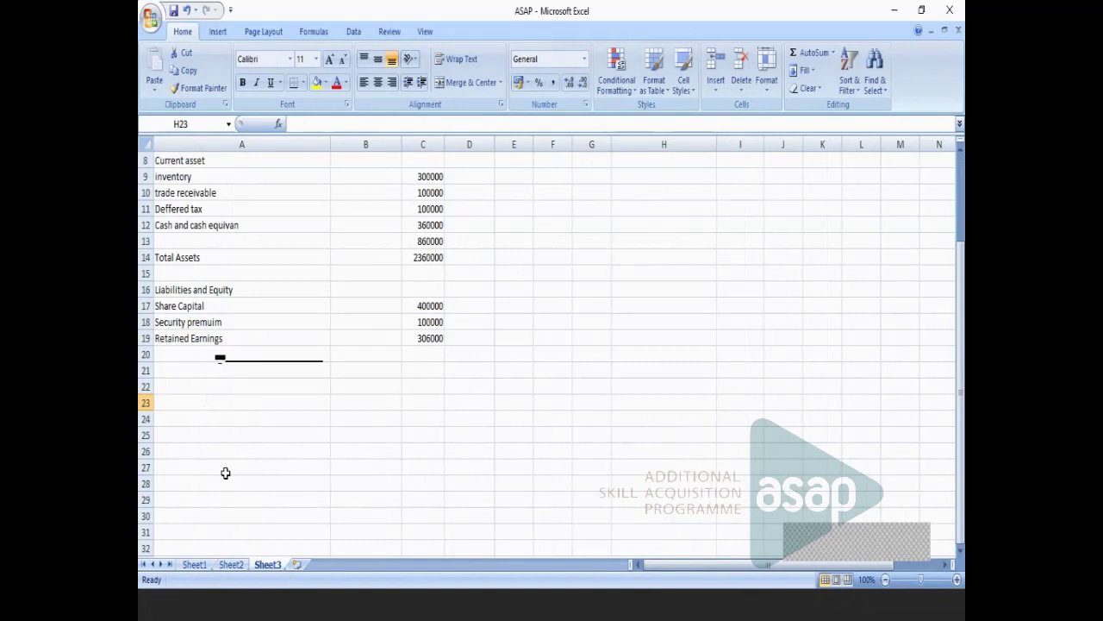
click(195, 565)
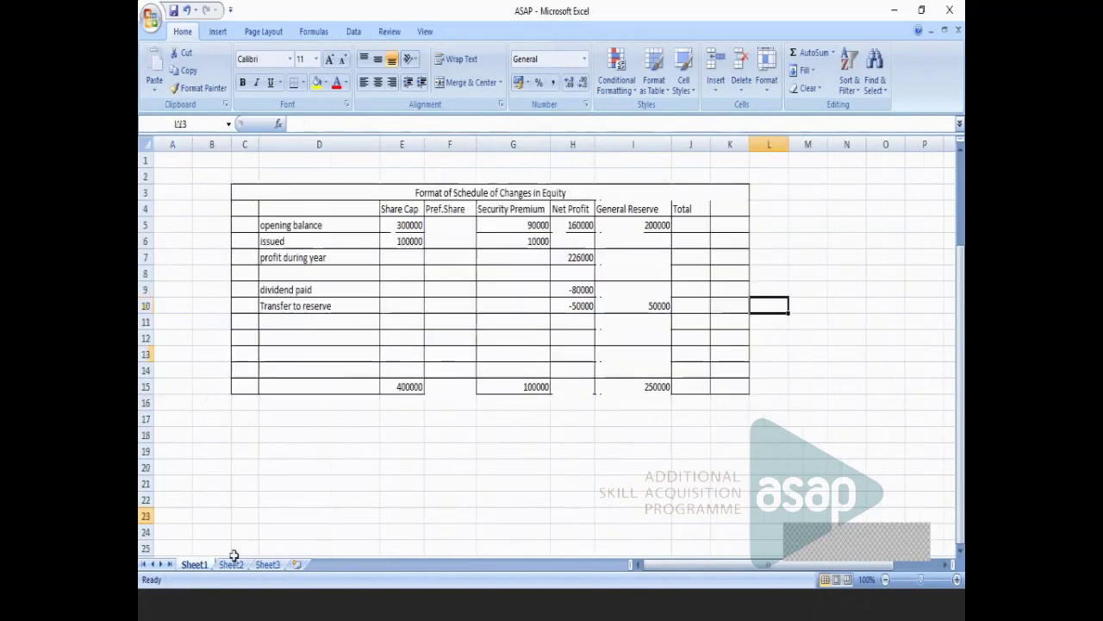
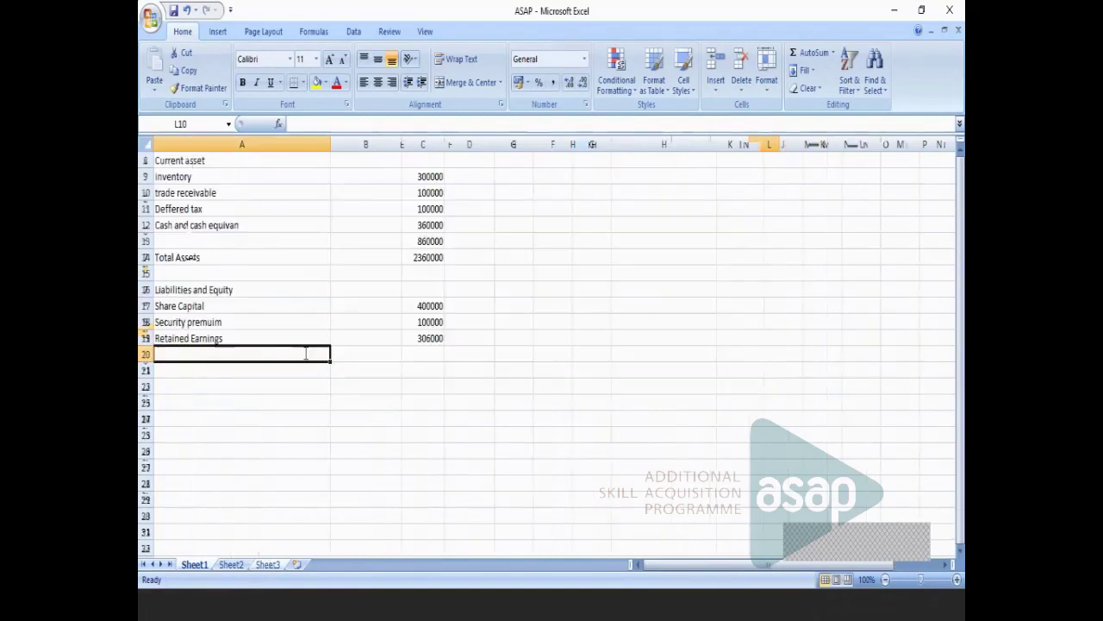
text(Tot)
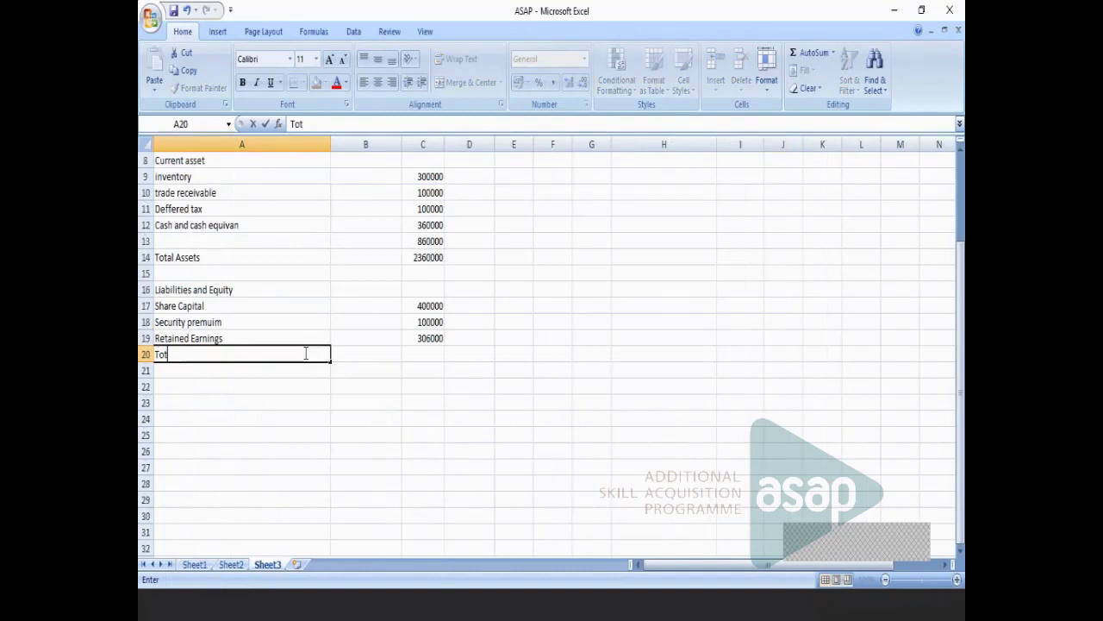
text(al Equity)
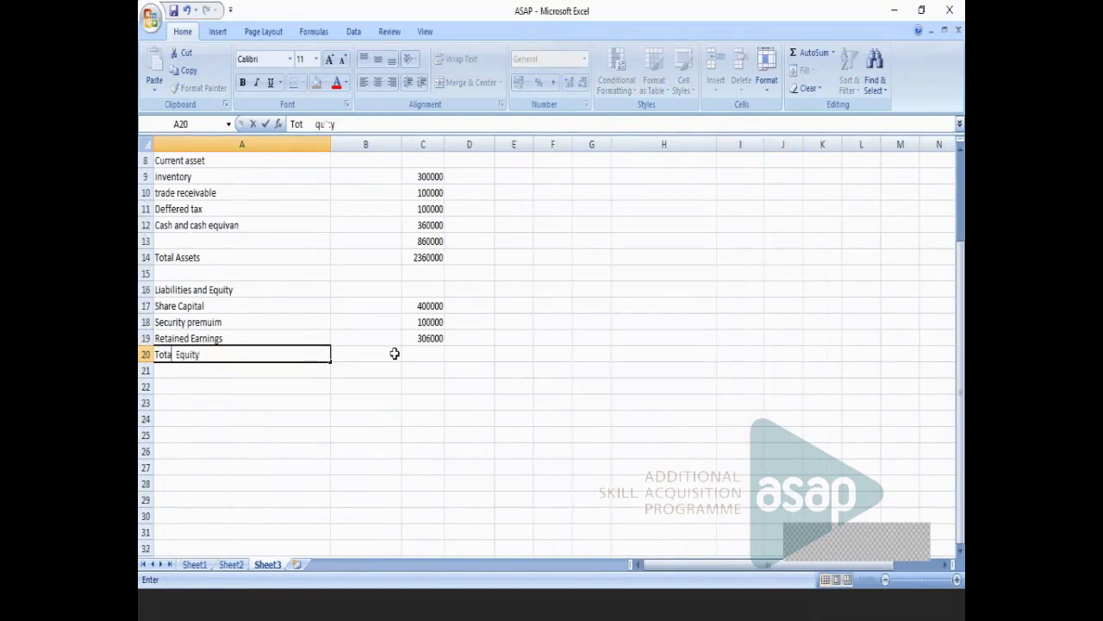
click(424, 353)
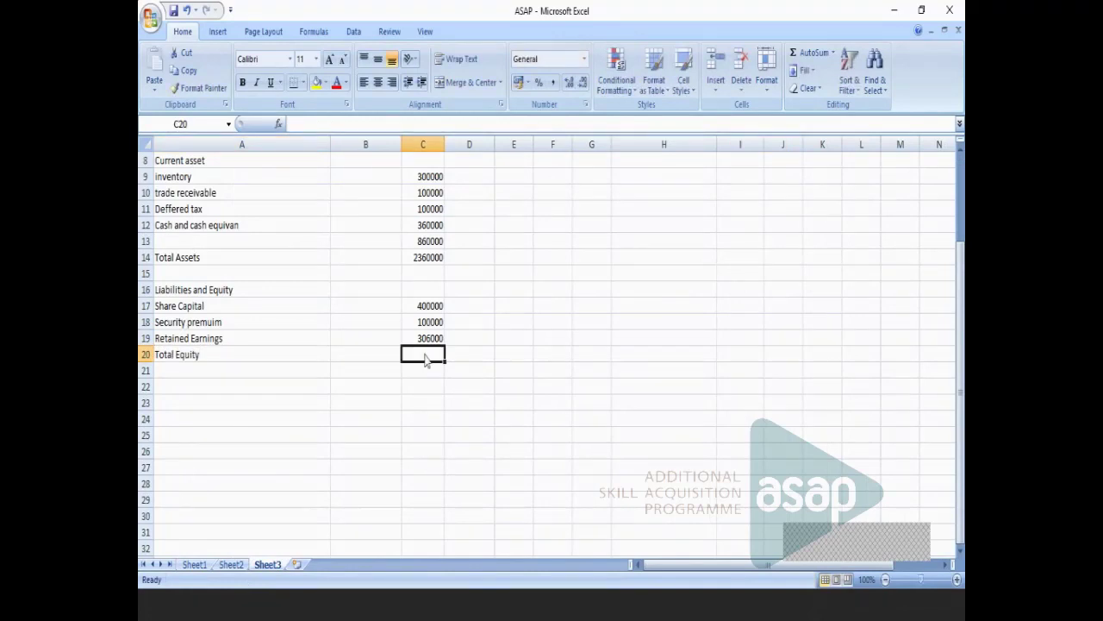
text(806000)
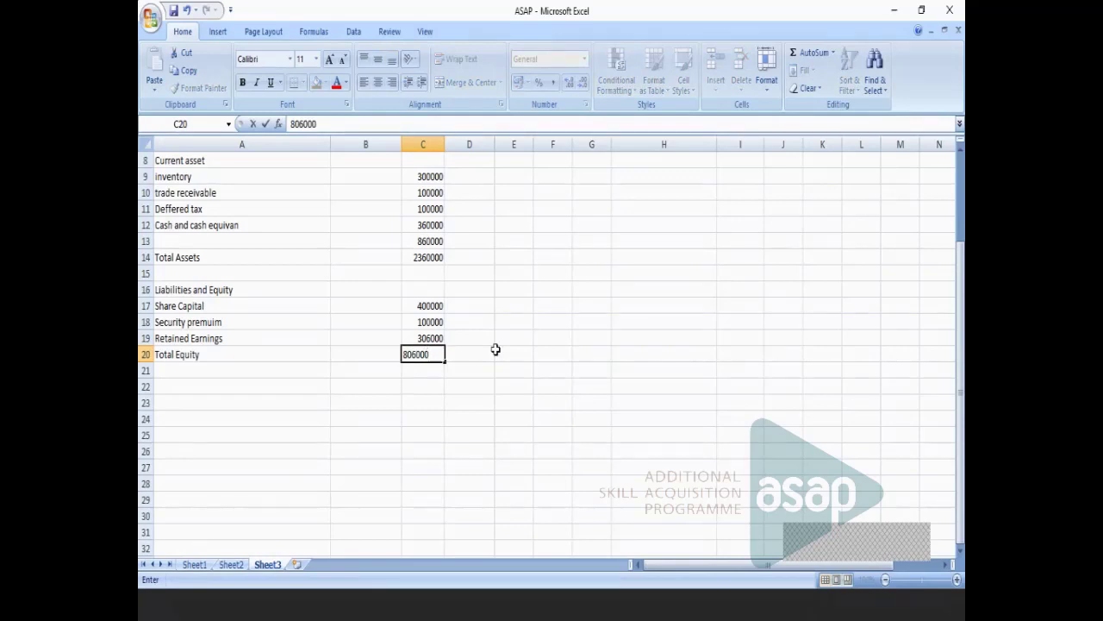
click(552, 353)
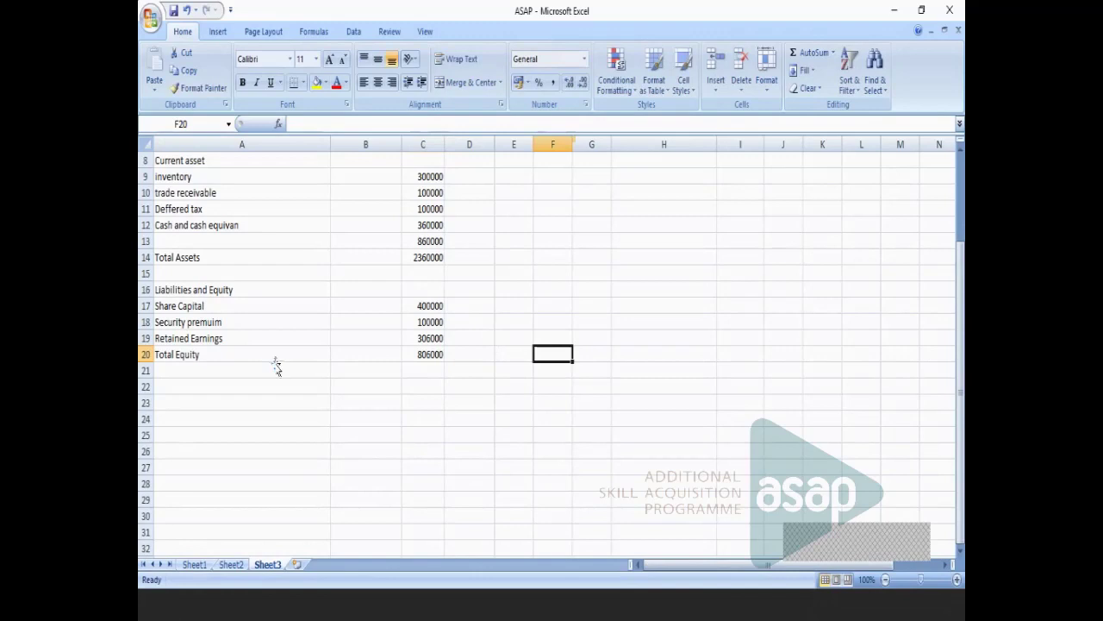
Start the non-current liabilities section with the heading "Non Current Liability" in A21.
click(277, 367)
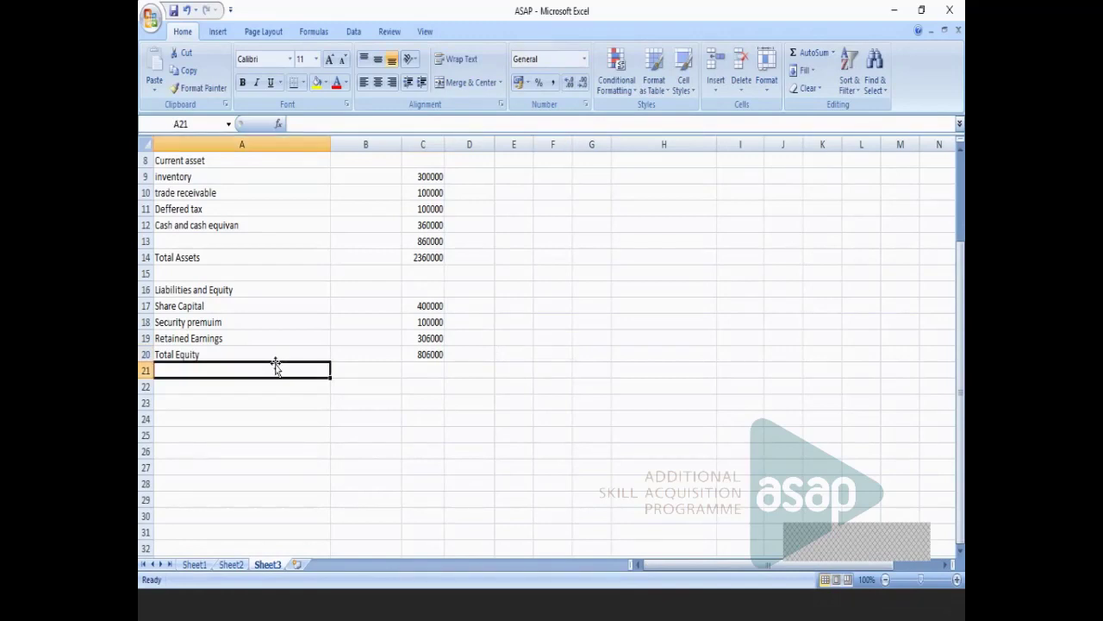
text(Non)
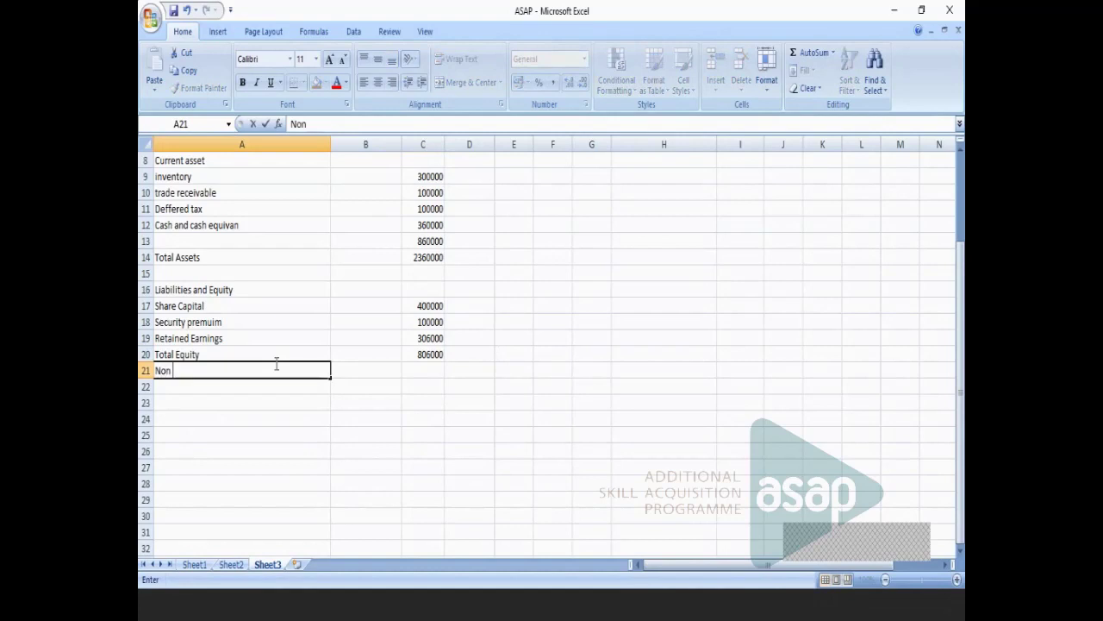
text( Current Liability)
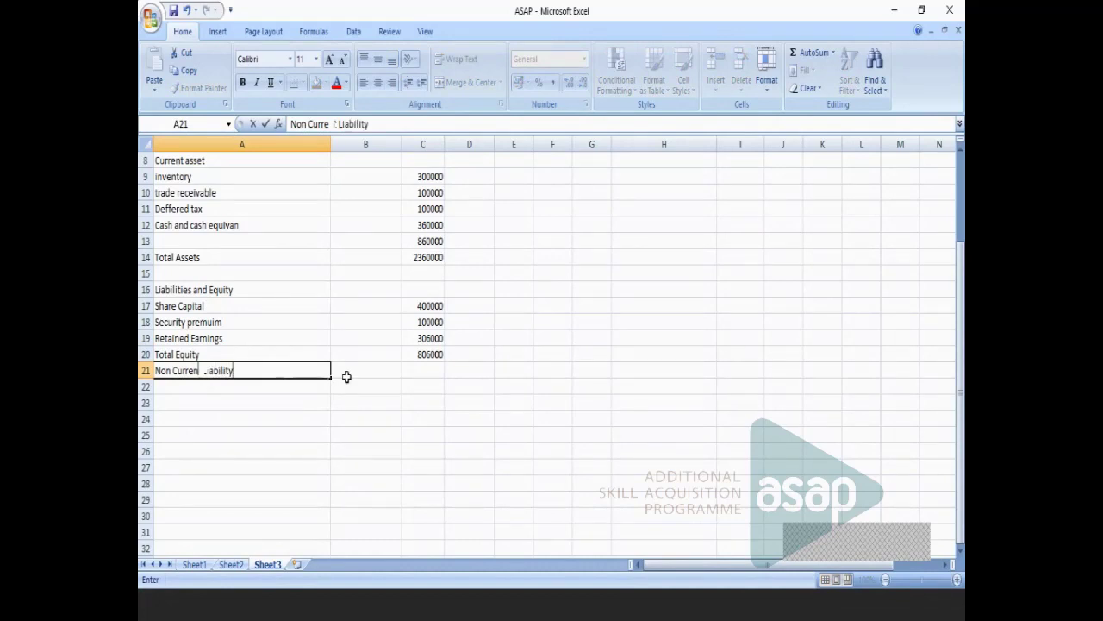
key(Return)
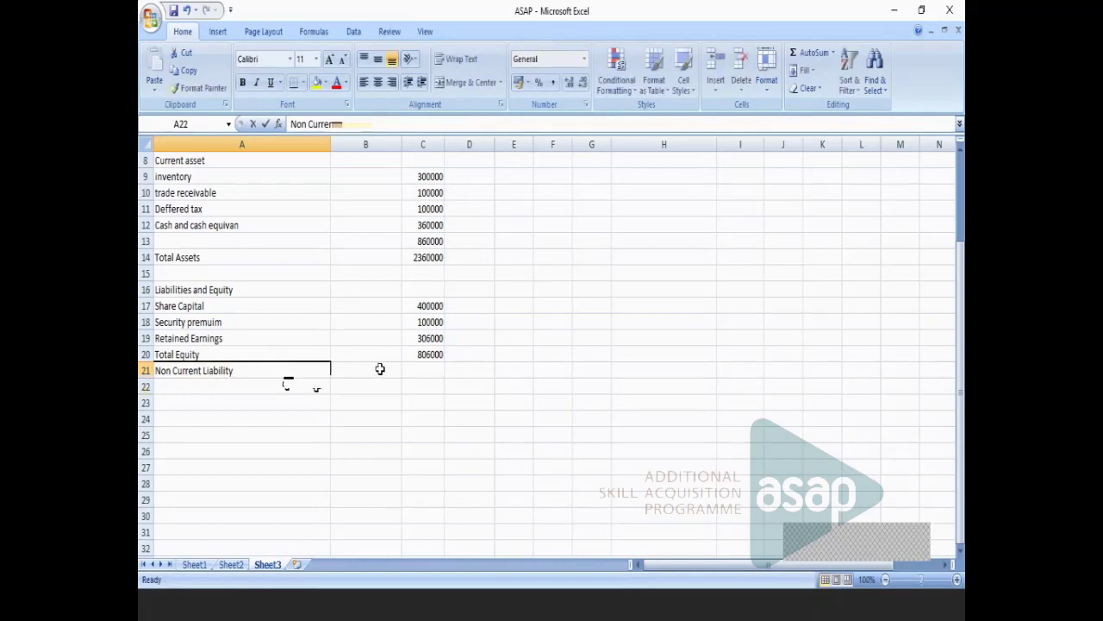
Under the non-current liability heading, add "Bank loan" in A22 and enter 320000 in C22.
text(B)
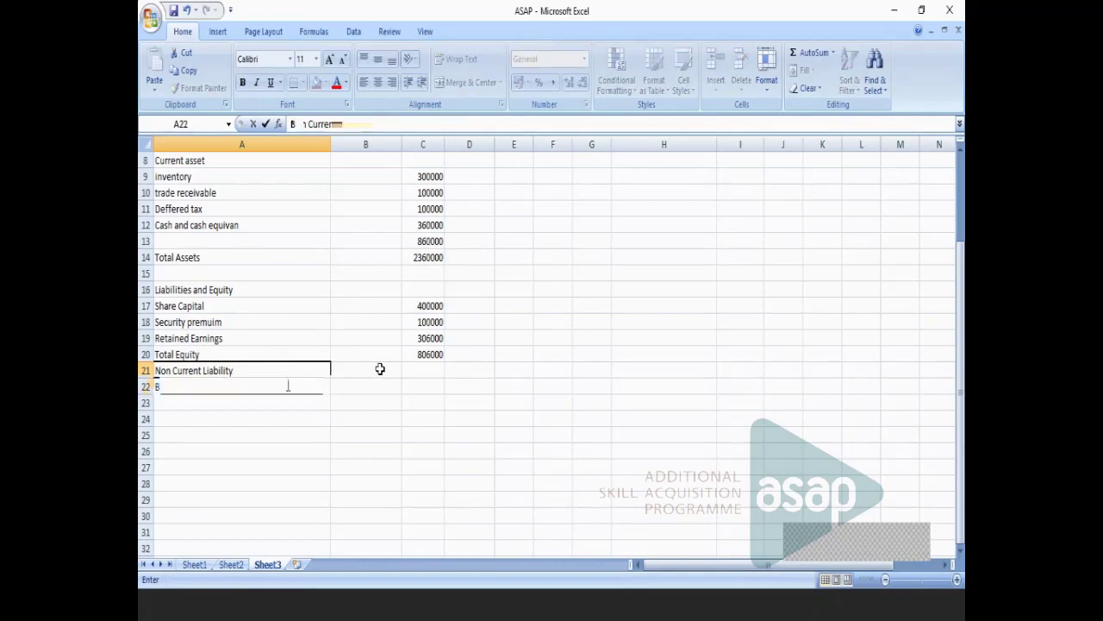
text(ank loa)
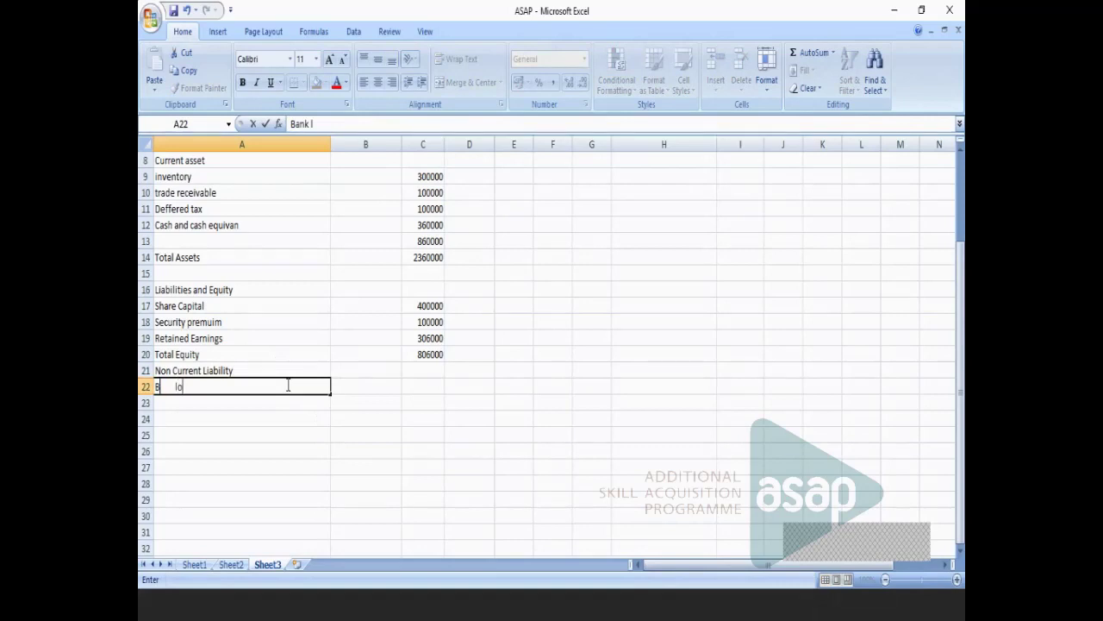
text(n)
click(420, 382)
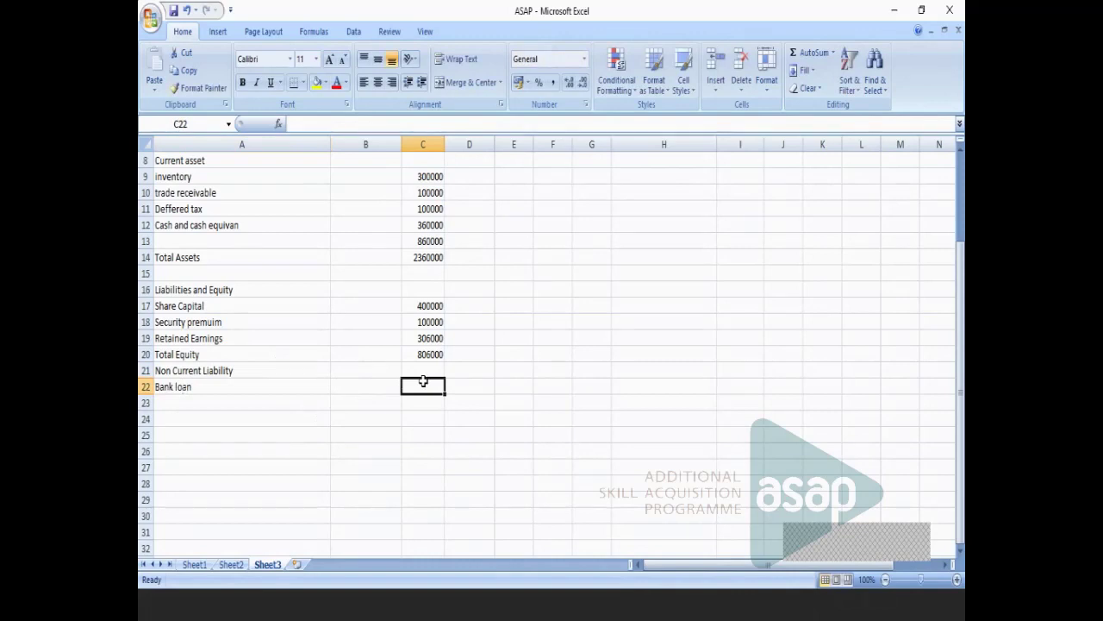
text(320000)
click(571, 380)
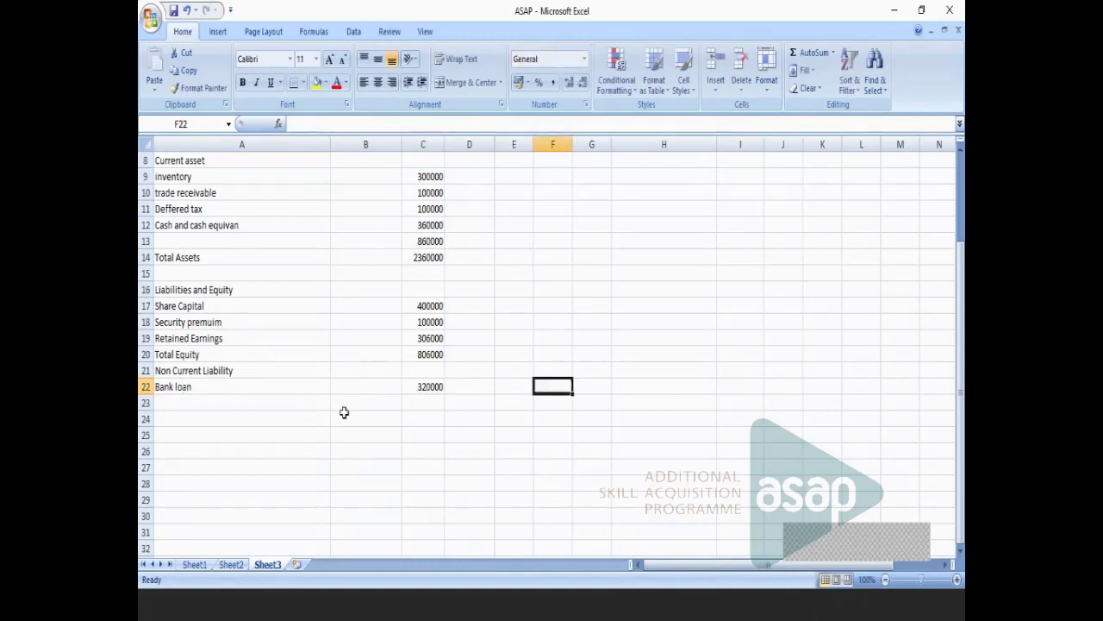
Add "employee benefit" in A23 below the bank loan and enter 964000 in C23.
click(256, 406)
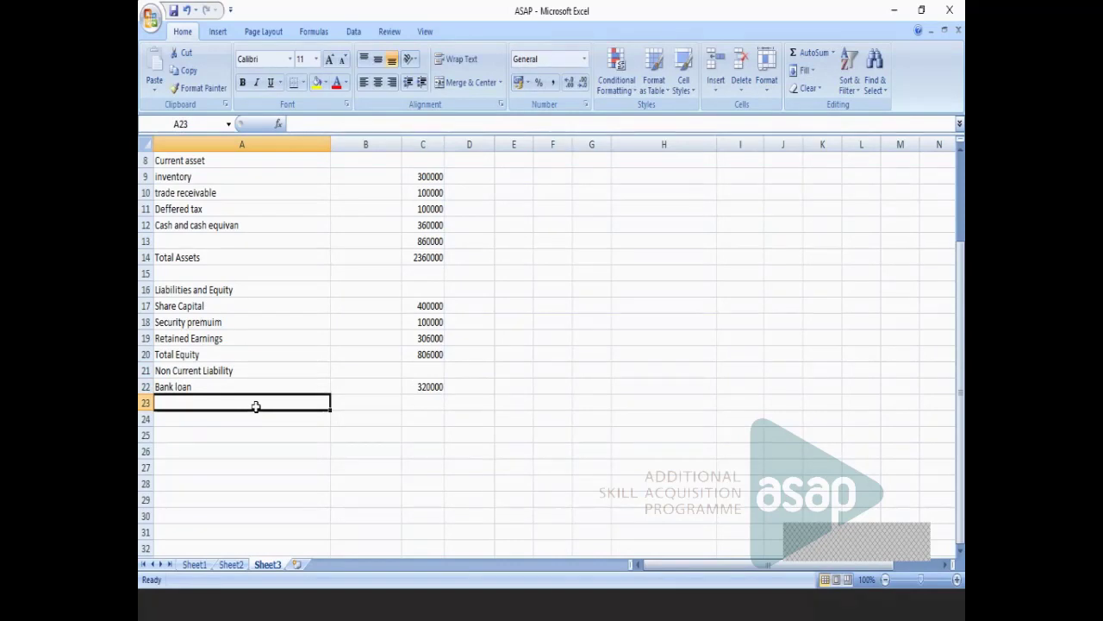
text(mploy)
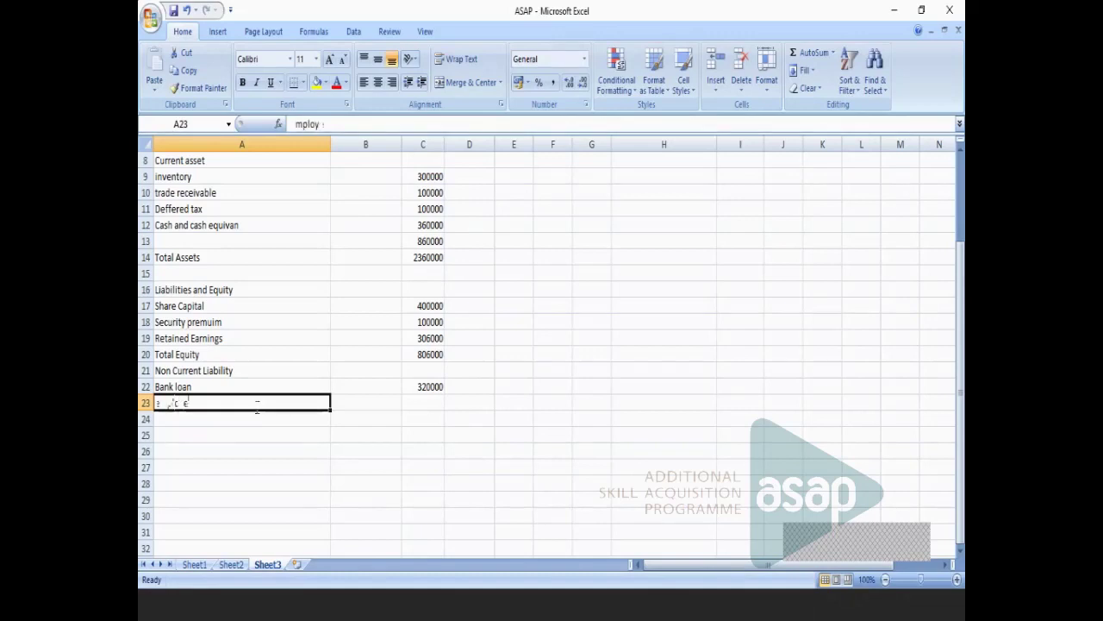
text(ee)
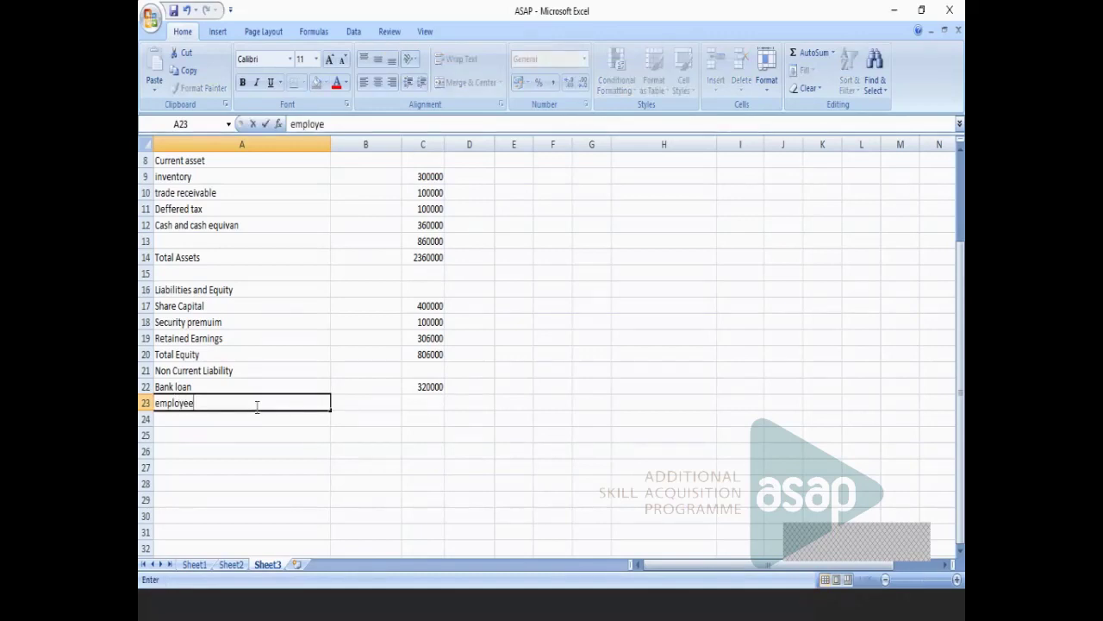
text( benefit)
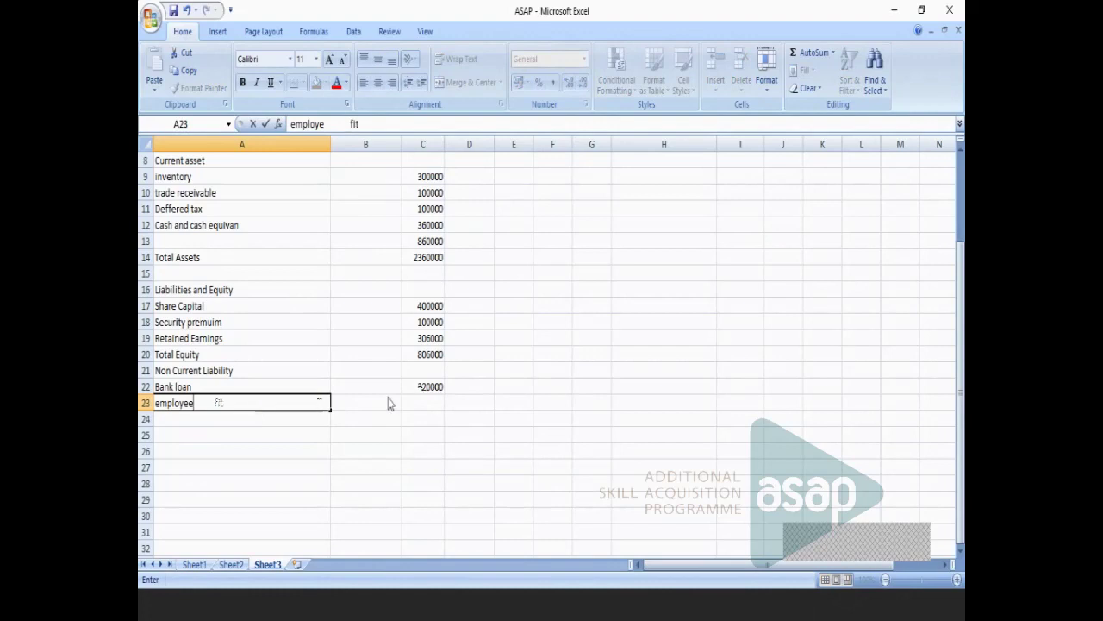
key(Right)
key(Right)
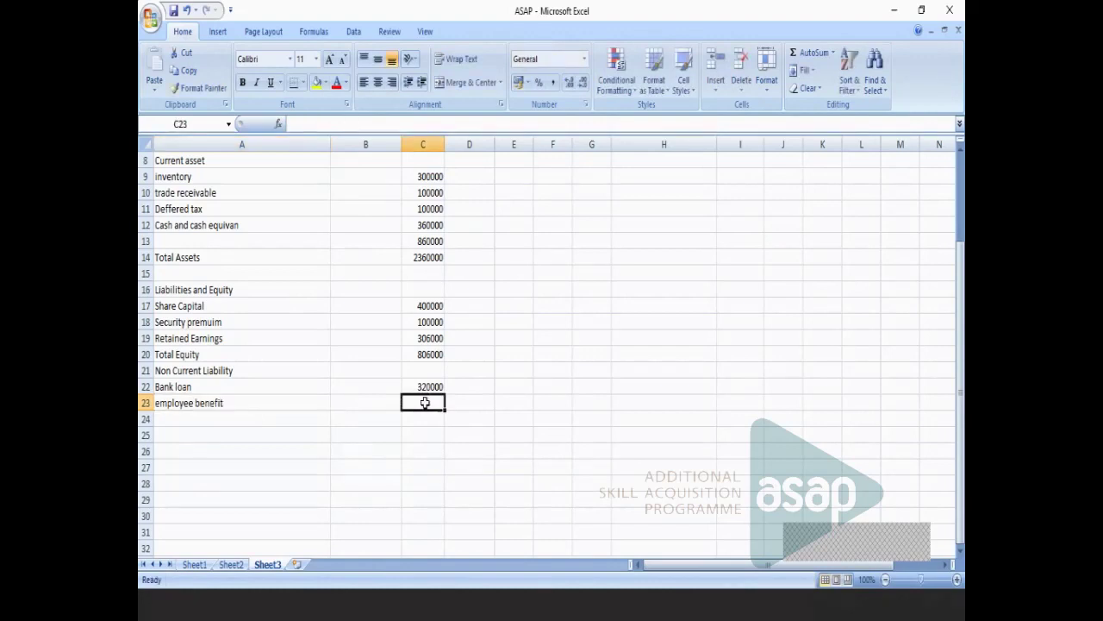
text(964000)
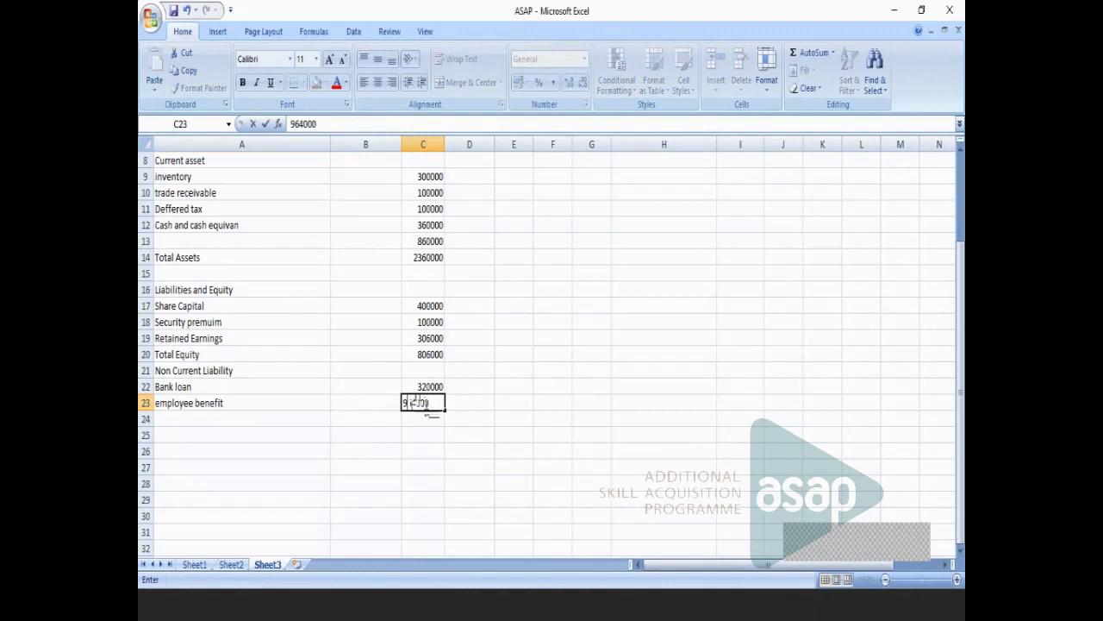
click(551, 401)
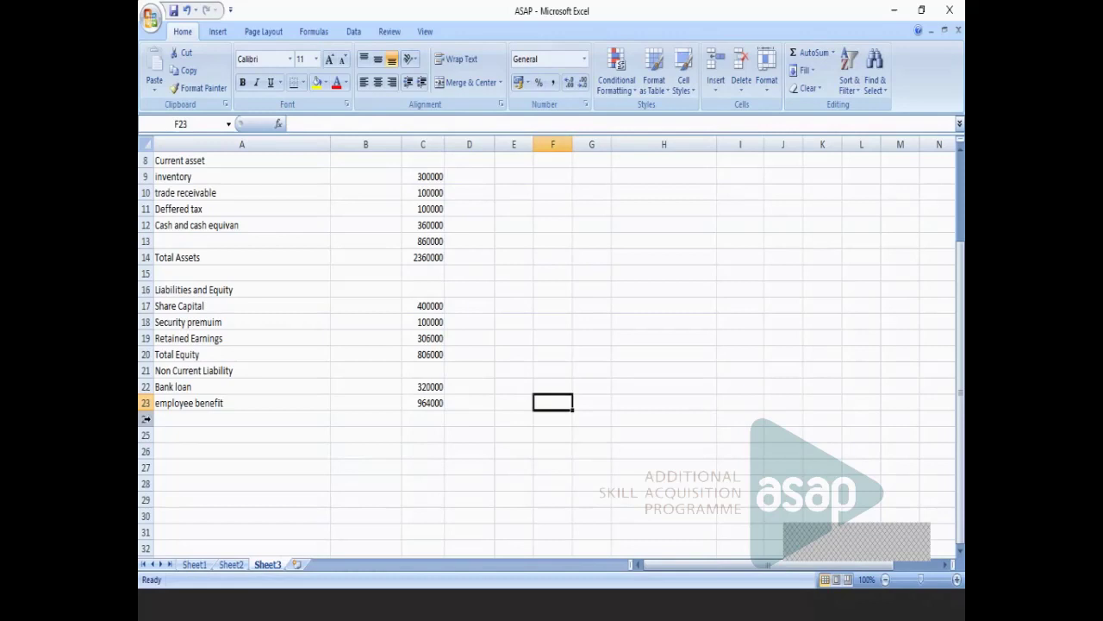
Start the section "Current Liability" in A24 and list "Trade payable" in A25 with 60000 in C25.
click(156, 418)
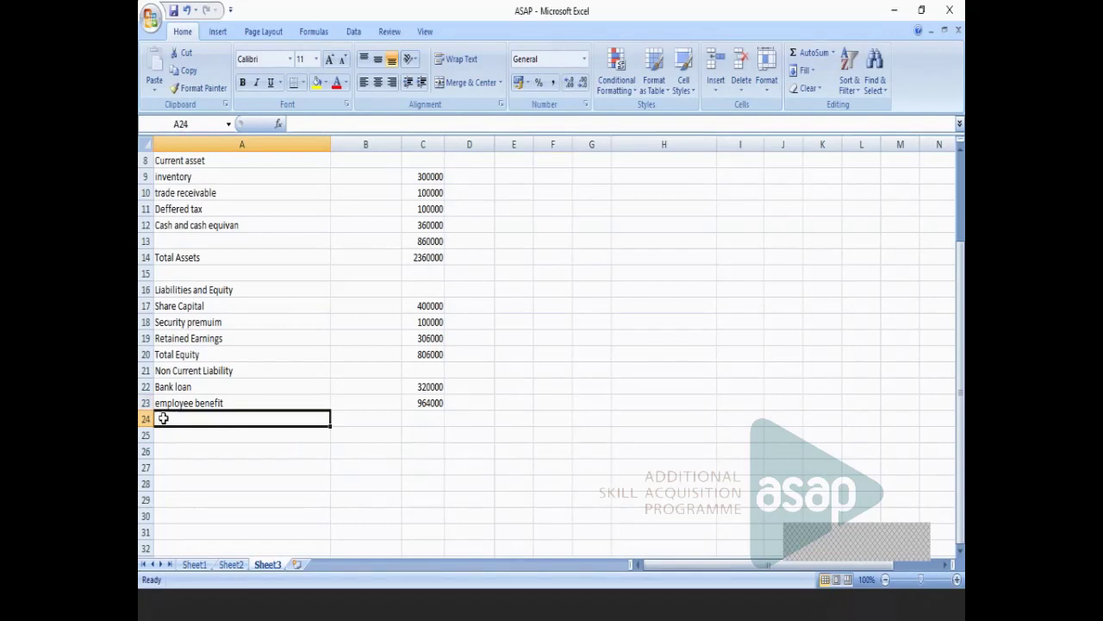
text(Current Liabi)
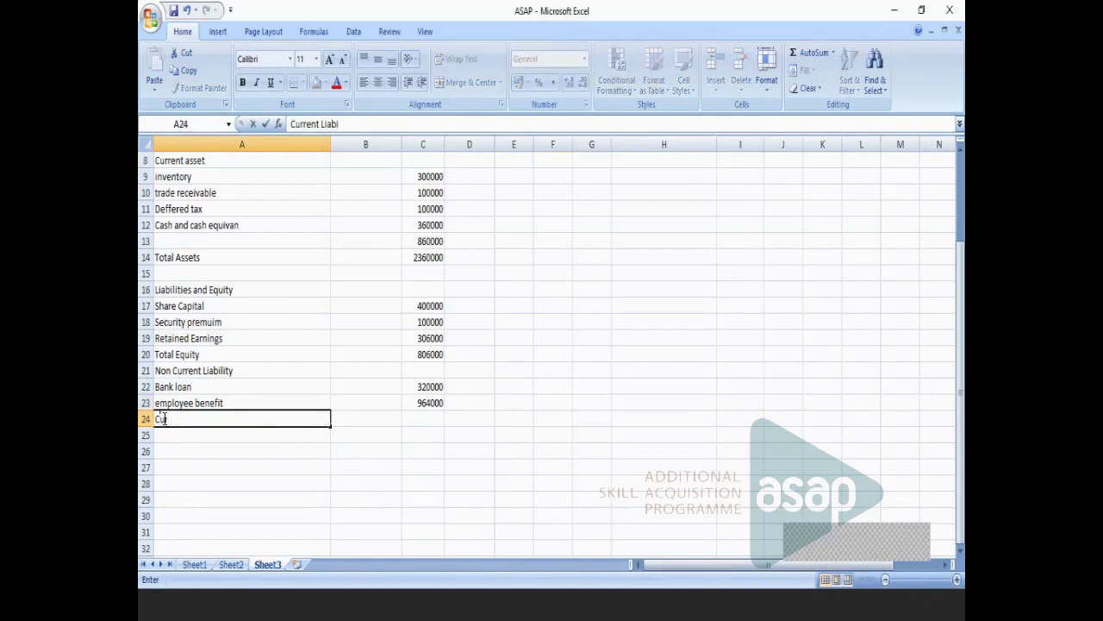
text(lity)
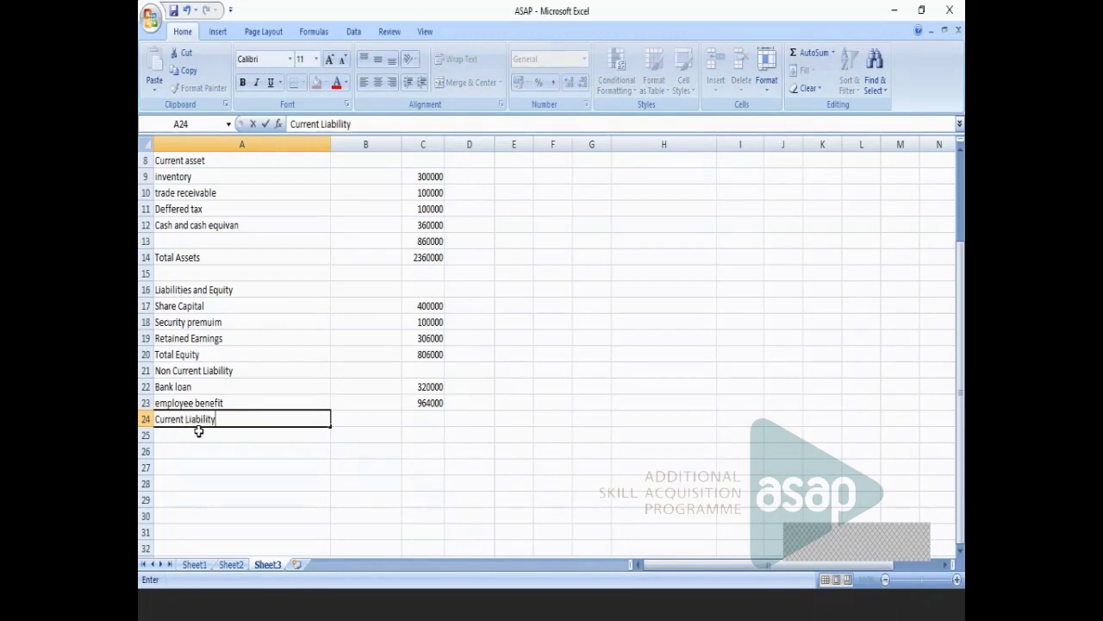
key(Return)
text(Total C)
text(ade payab)
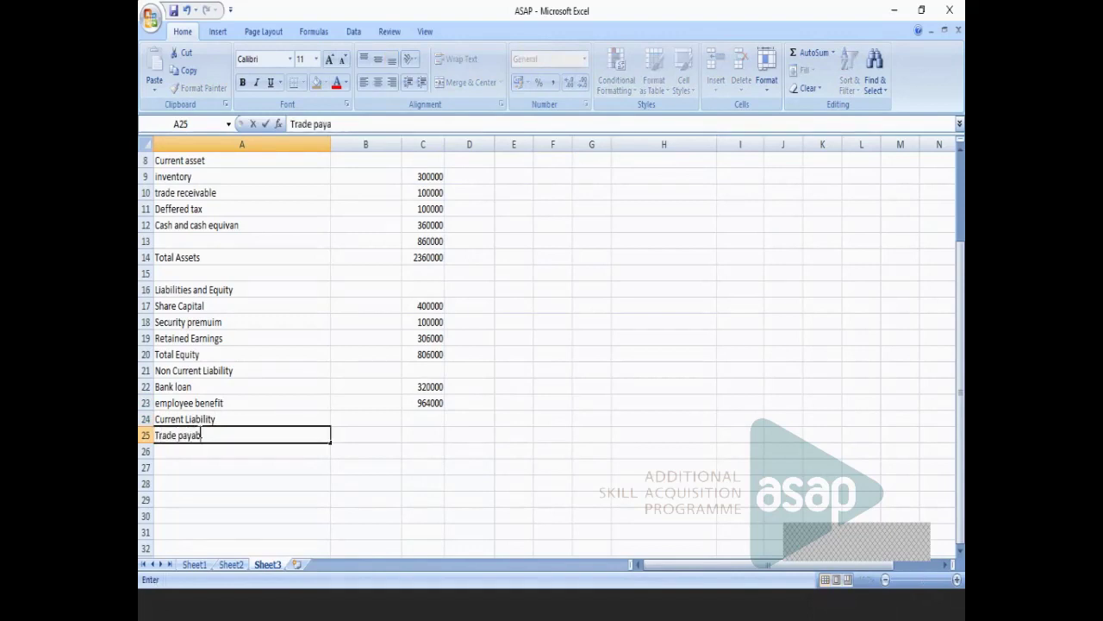
click(432, 437)
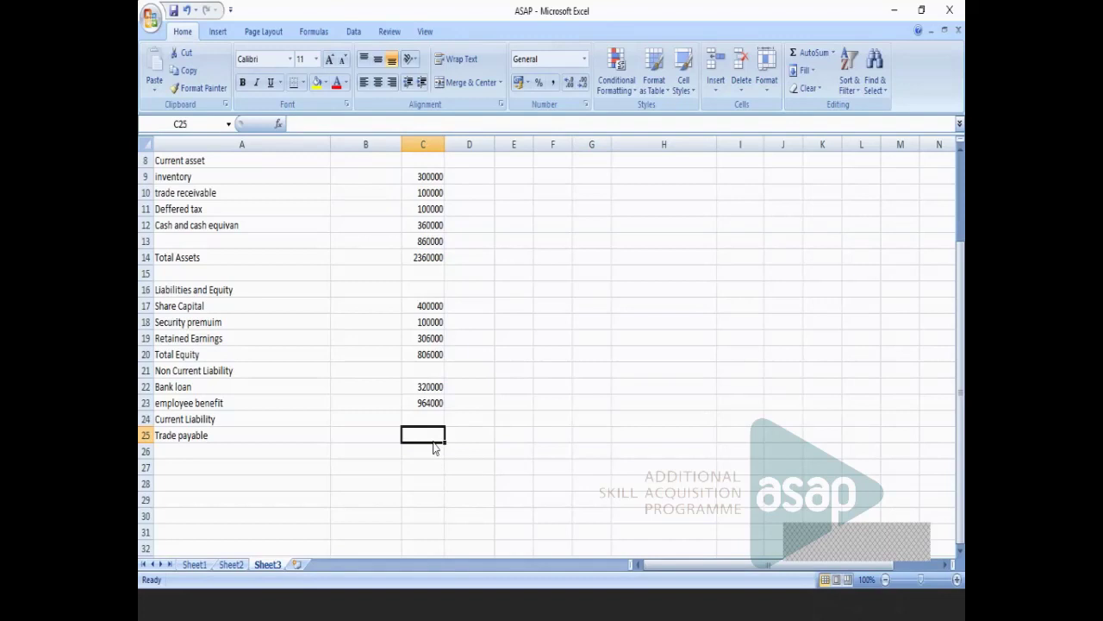
text(6)
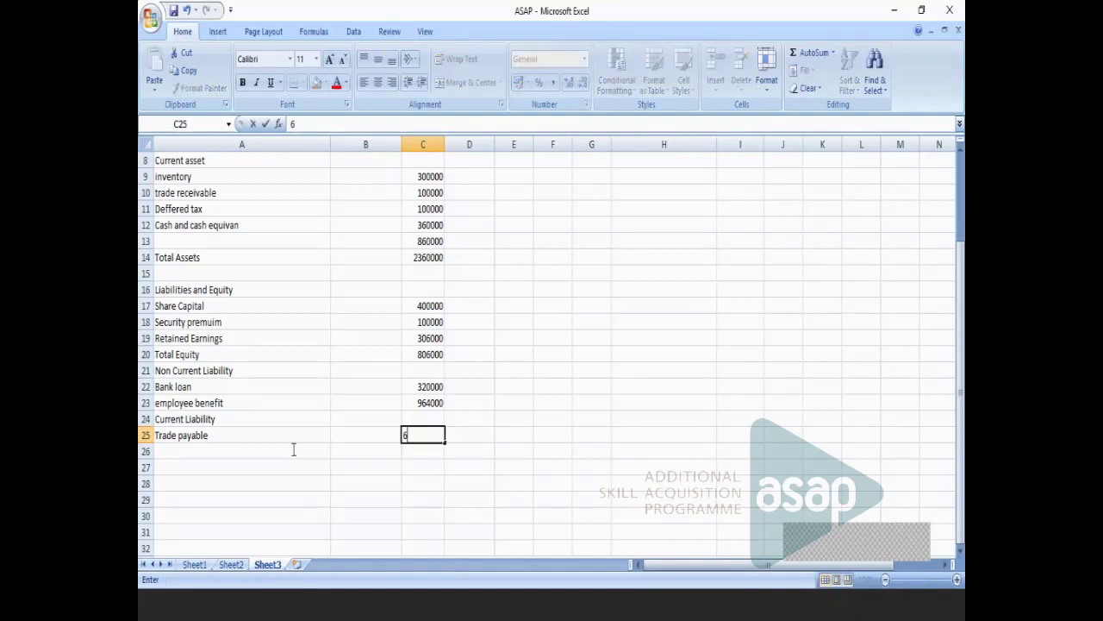
text(0000)
Add "Bank OD" in A26 below the trade payable line and enter 210000 in C26.
click(293, 449)
text(Bank OD)
click(423, 450)
text(10000)
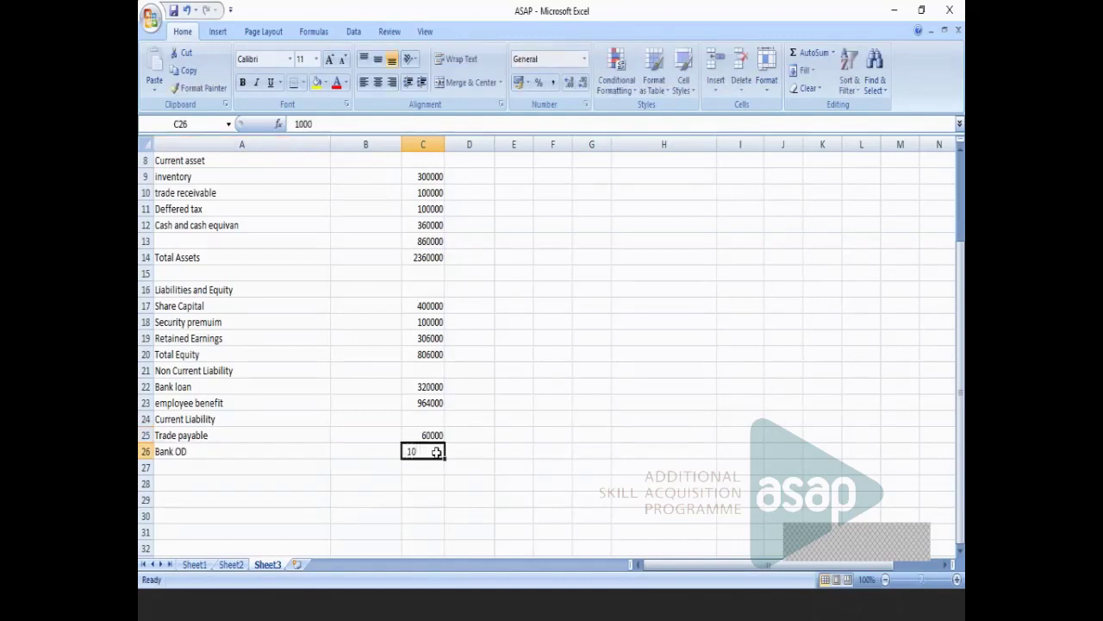
click(620, 406)
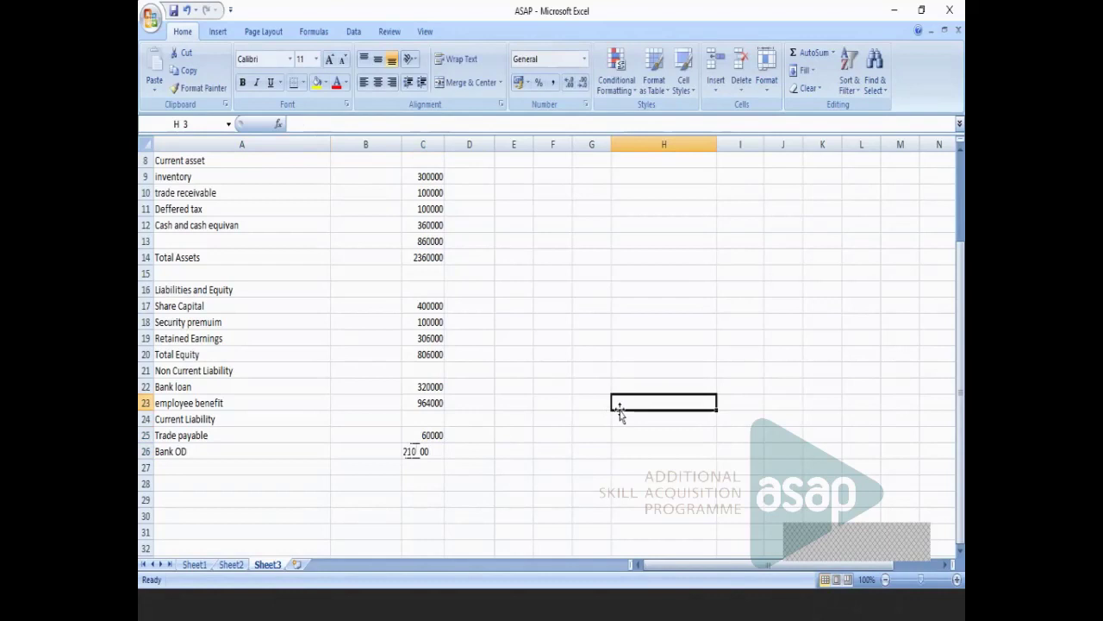
text(=)
key(Escape)
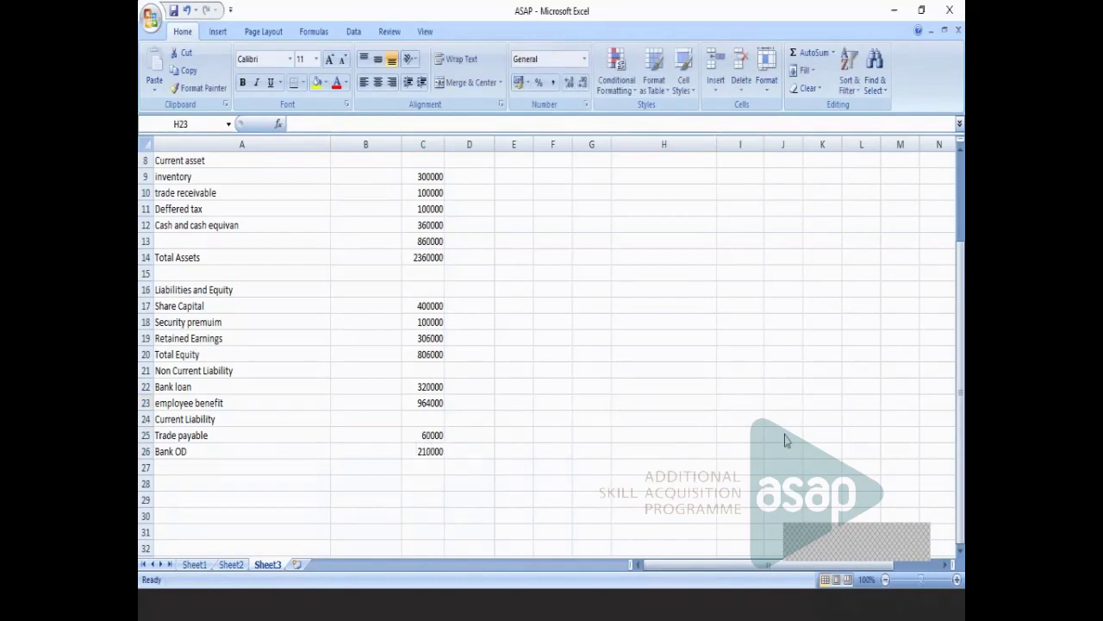
Label row 28 "Total Equity and Liabilities" in A28 and enter the total 2360000 in C28.
click(266, 484)
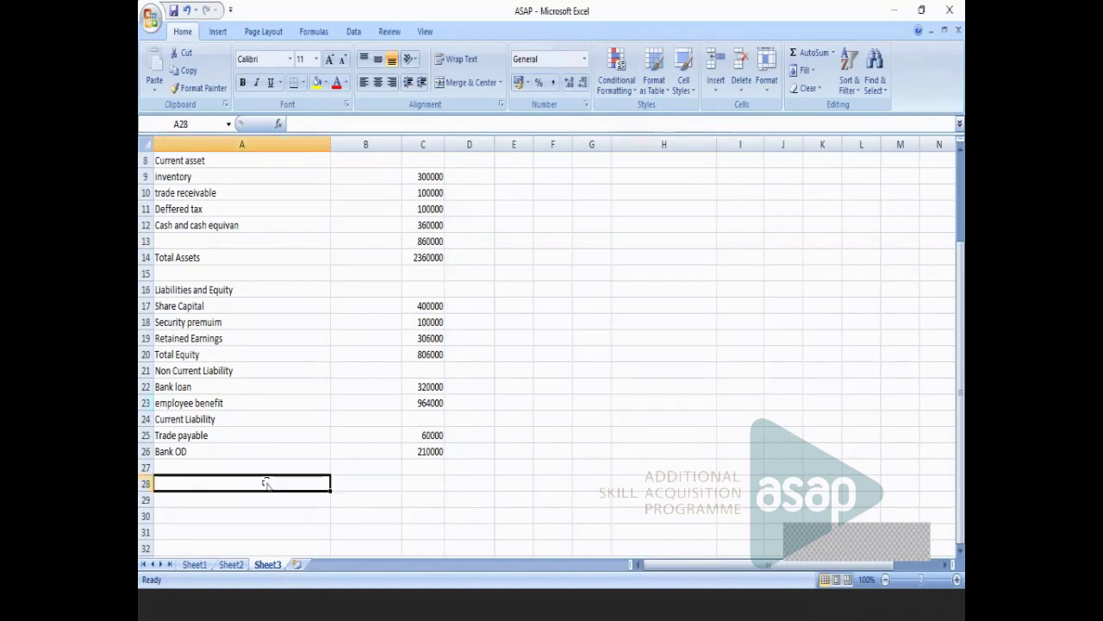
text(Tota)
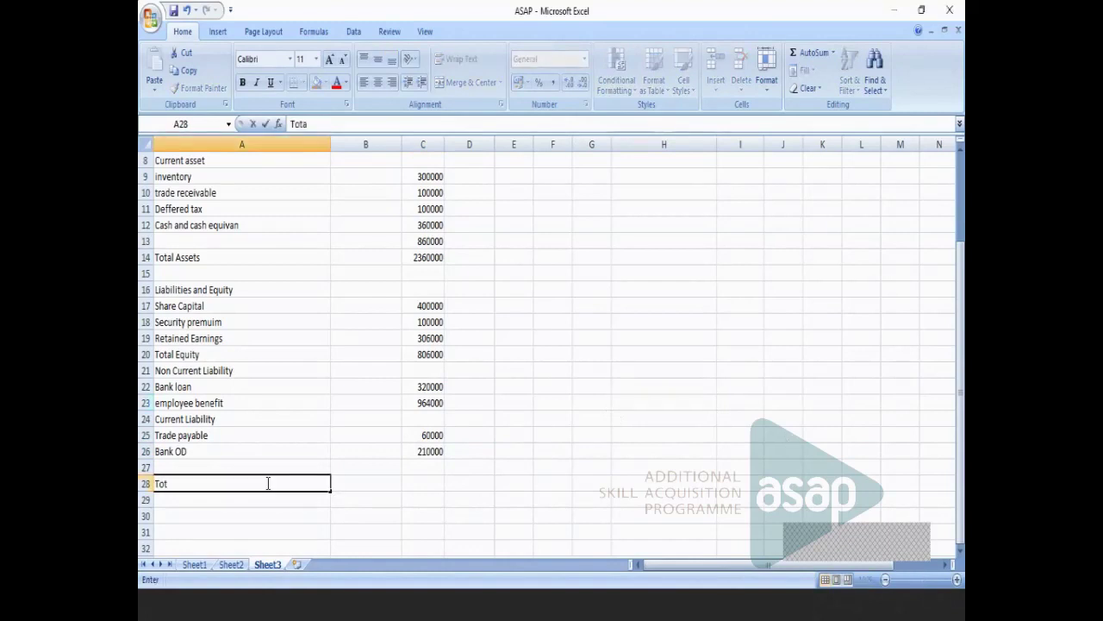
text(l)
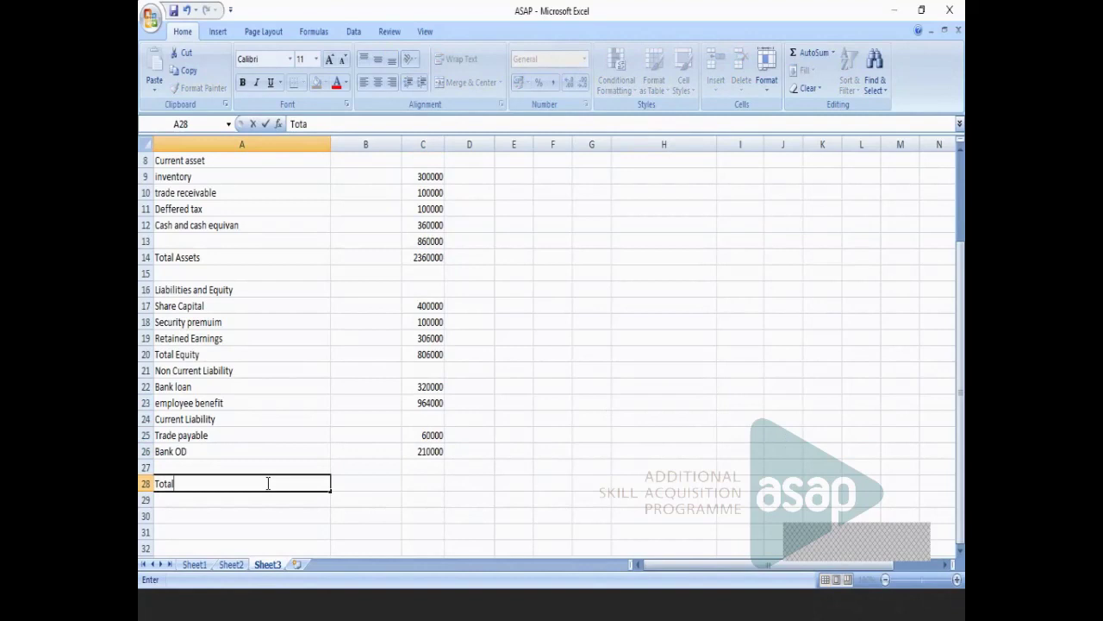
text( Equity)
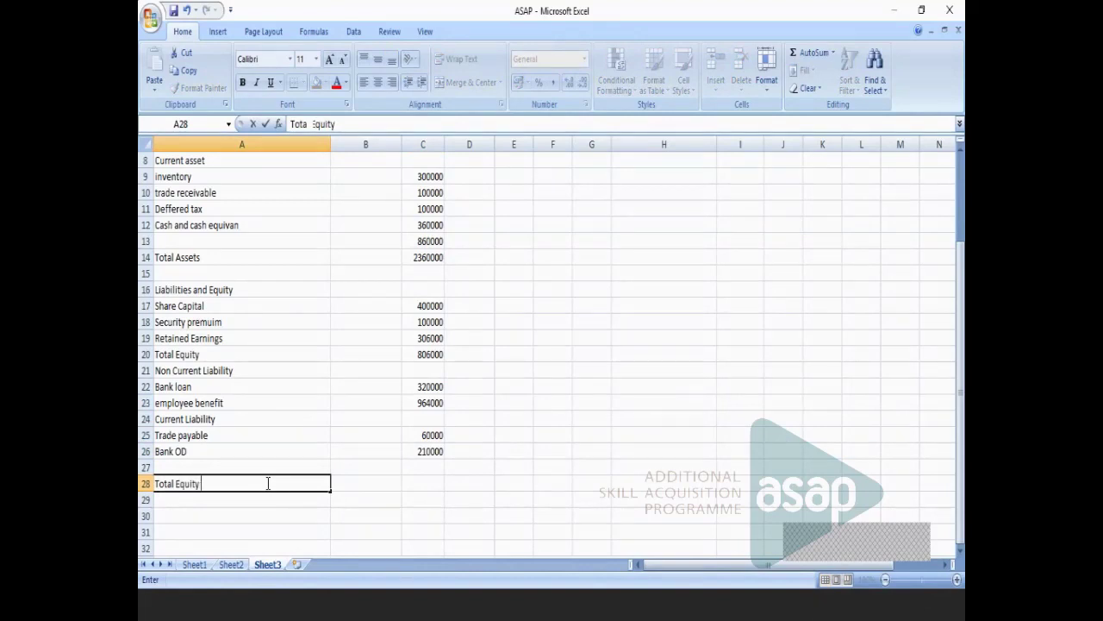
text( and)
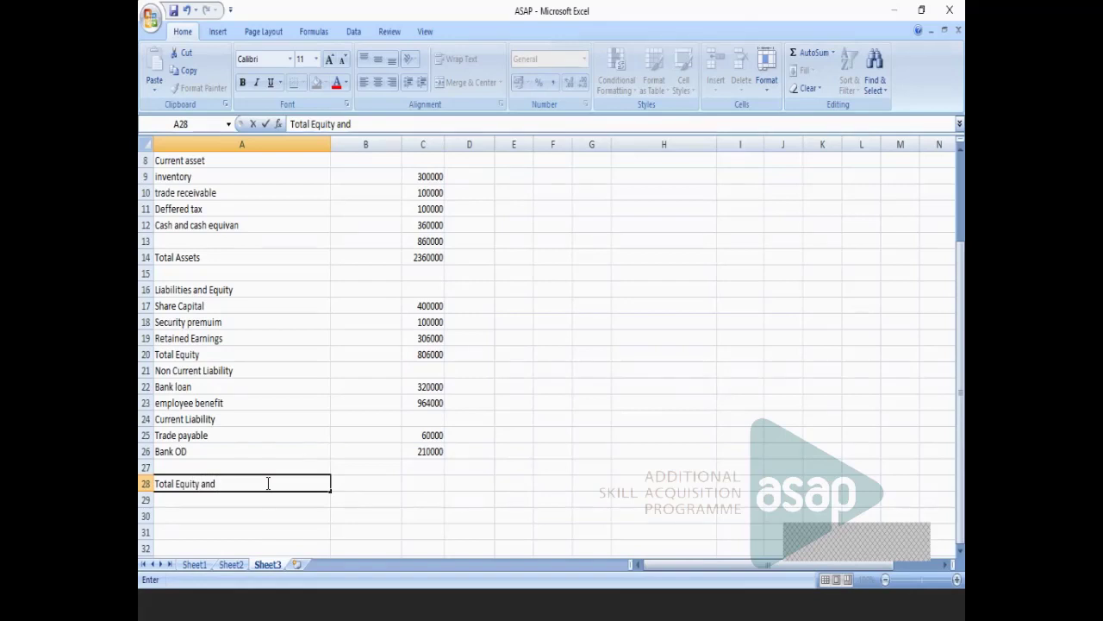
text(Liabilities)
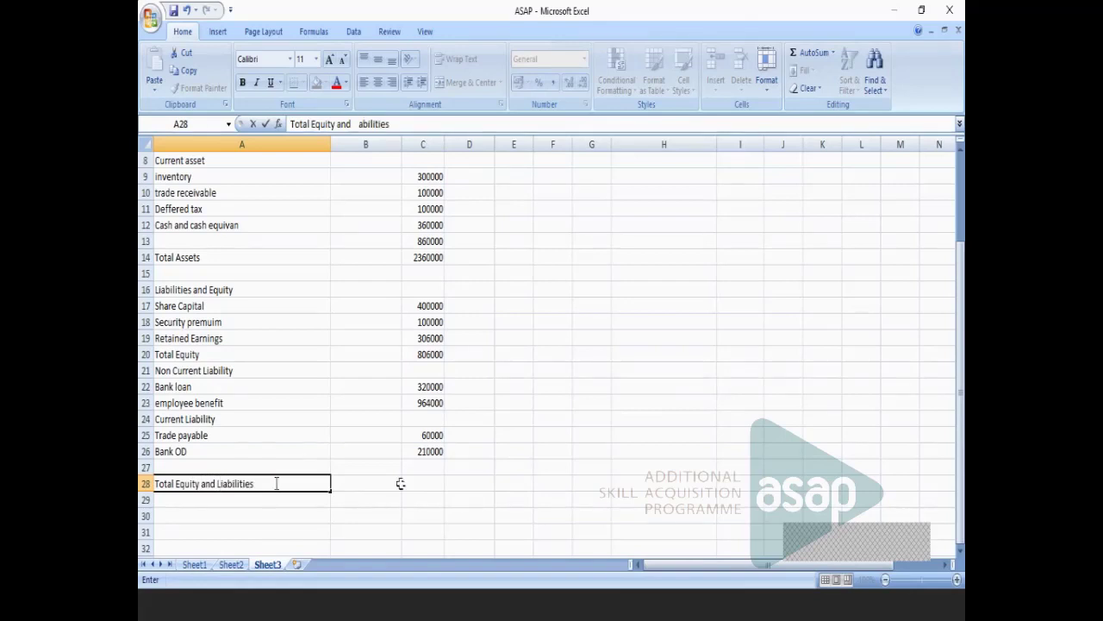
click(426, 484)
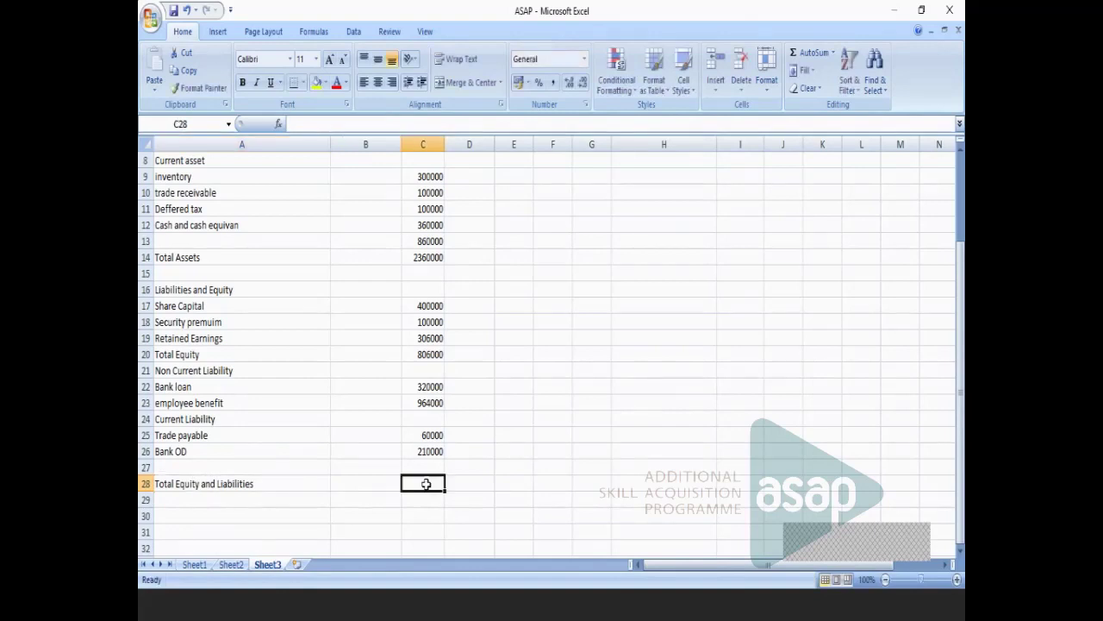
text(2360000)
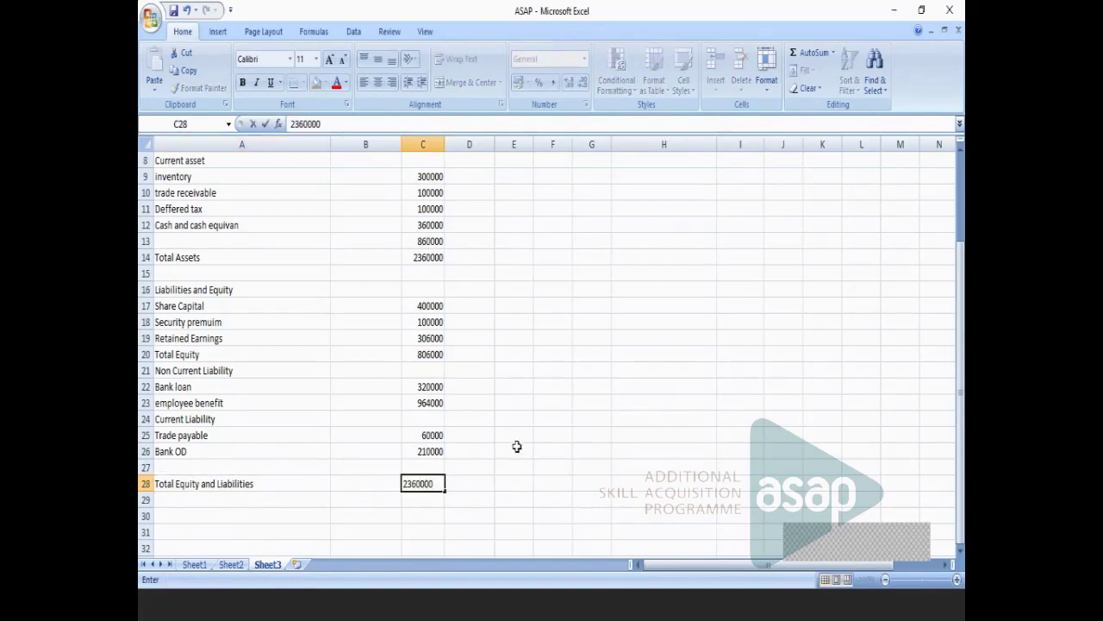
click(516, 446)
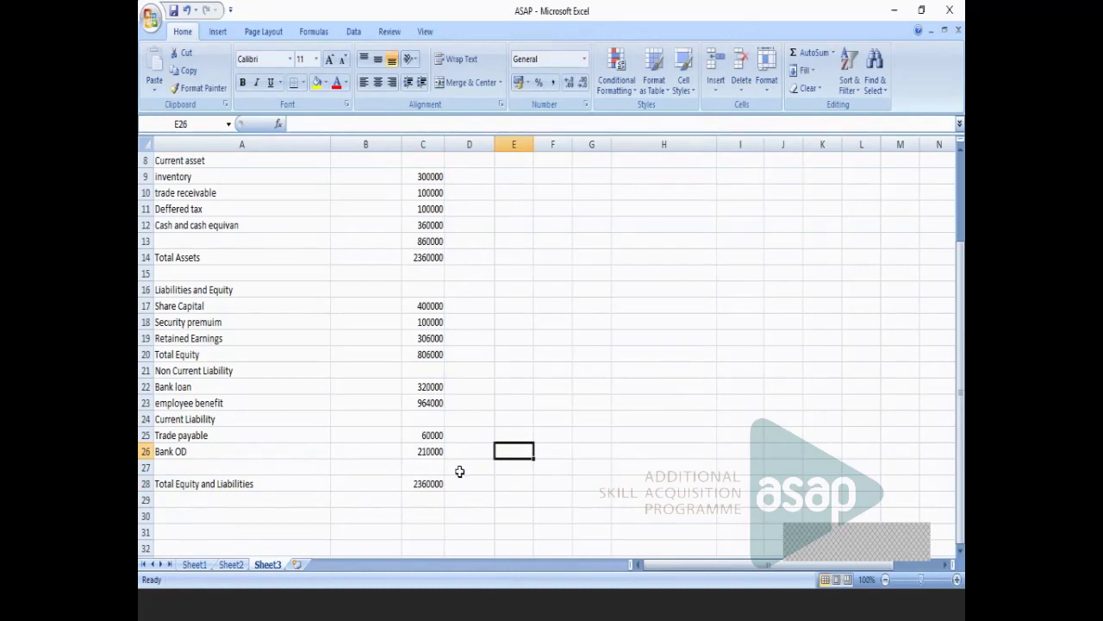
Check the Total Assets figure in C14, and review the equity schedule on Sheet1 and the profit and loss statement on Sheet2.
click(434, 257)
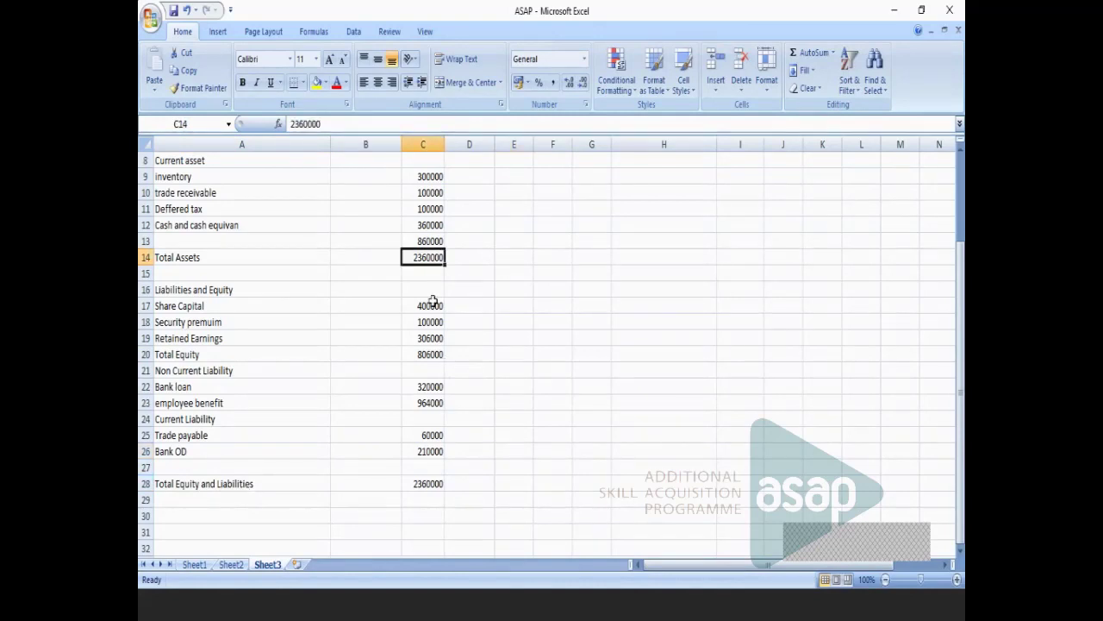
click(194, 564)
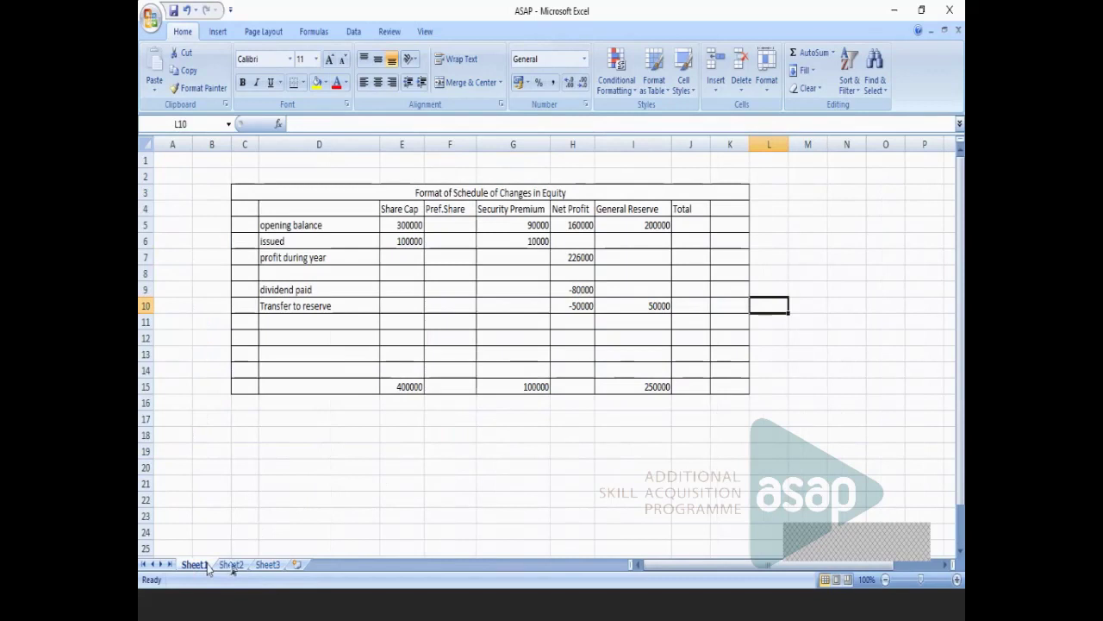
click(231, 565)
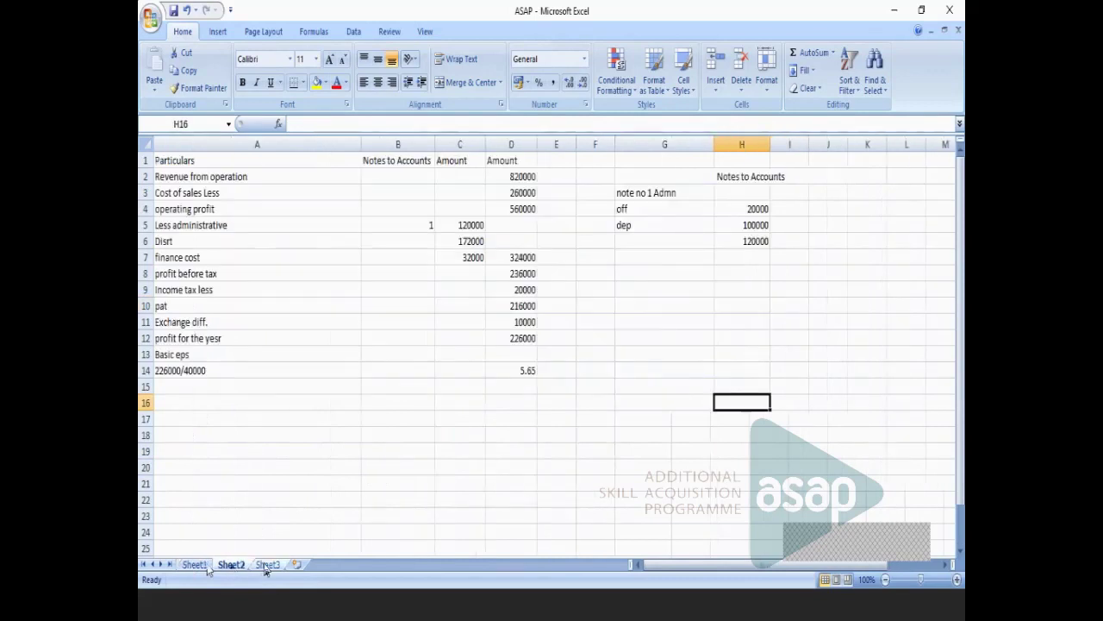
click(267, 566)
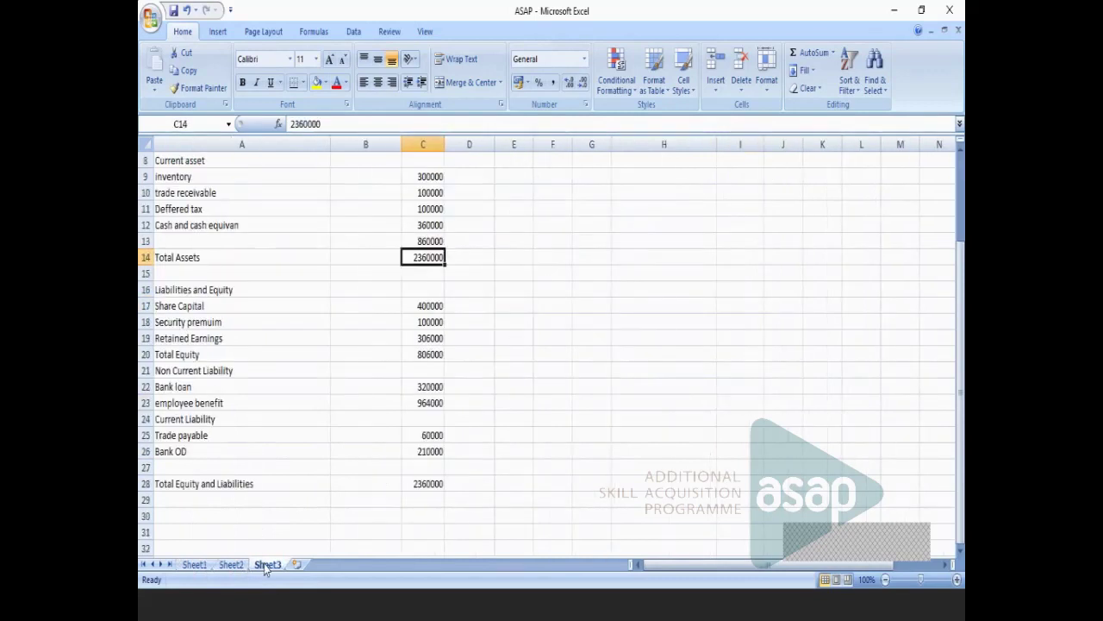
click(194, 564)
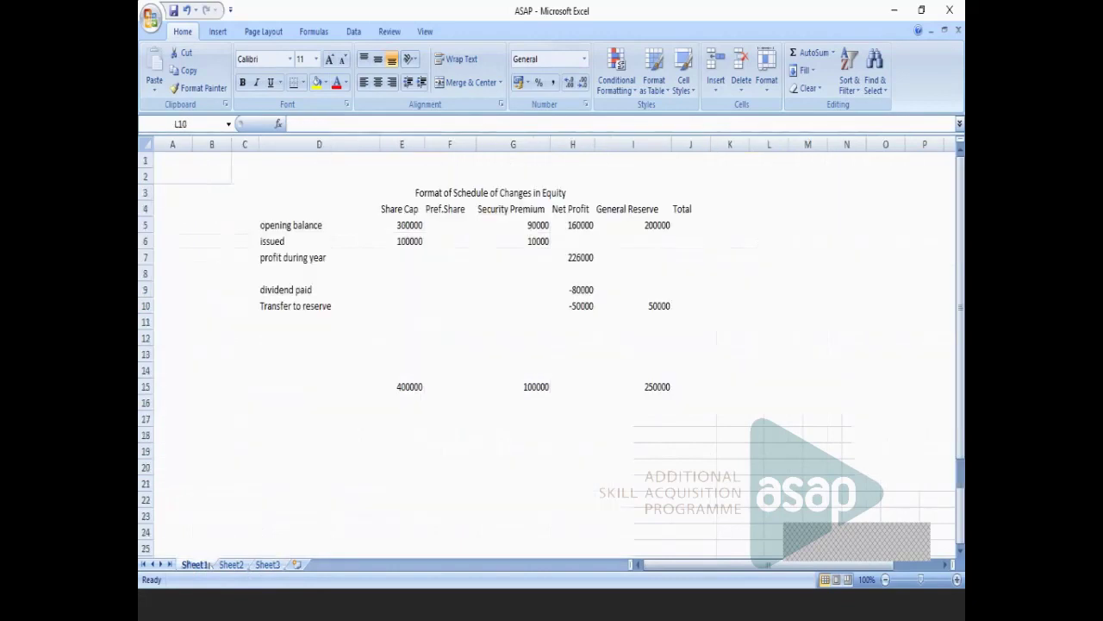